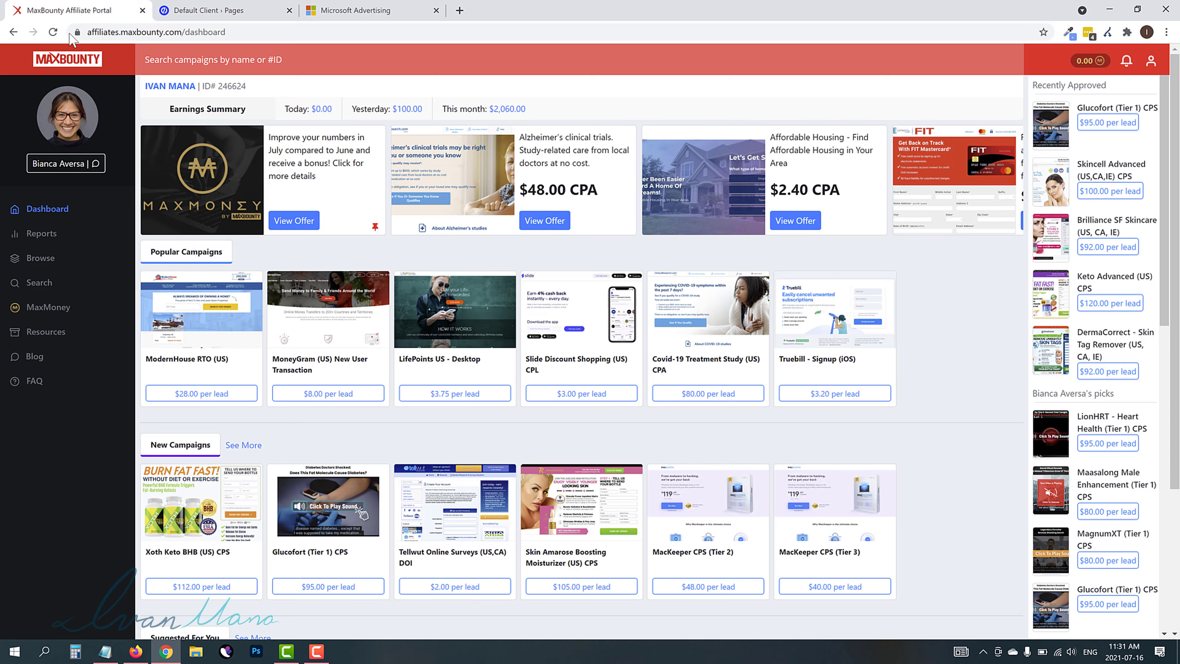
Step: Browse the new campaigns, open Skin Amarose Boosting Moisturizer (US) CPS, and view its approval application form before closing it
left_click(54, 31)
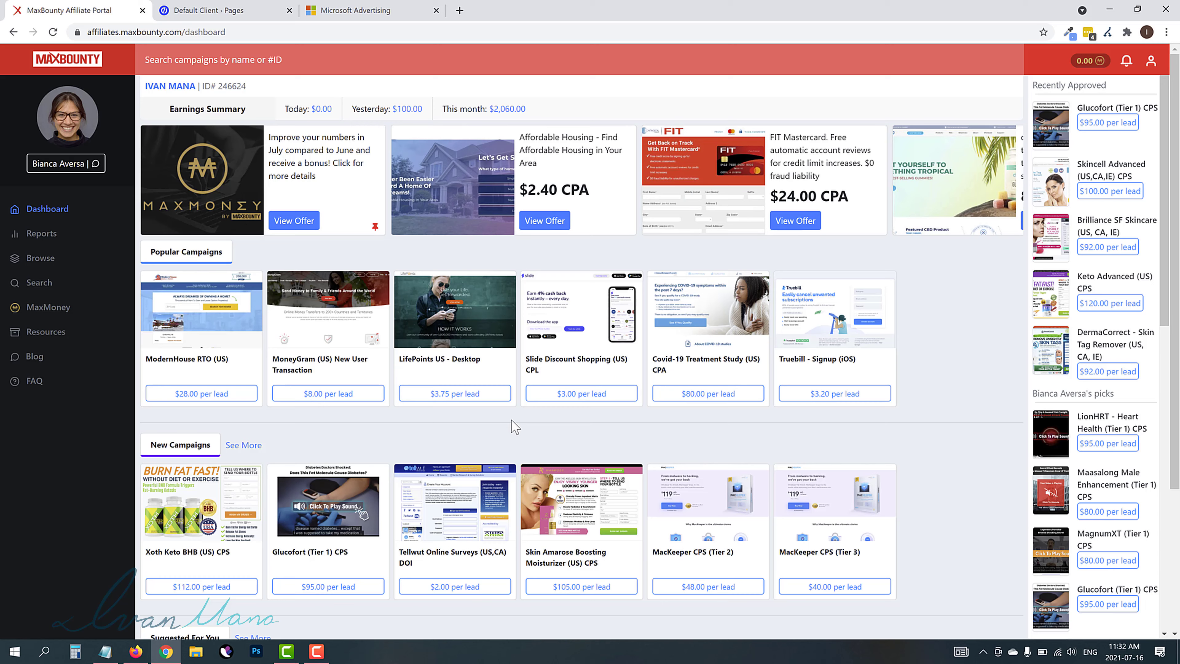
left_click(40, 259)
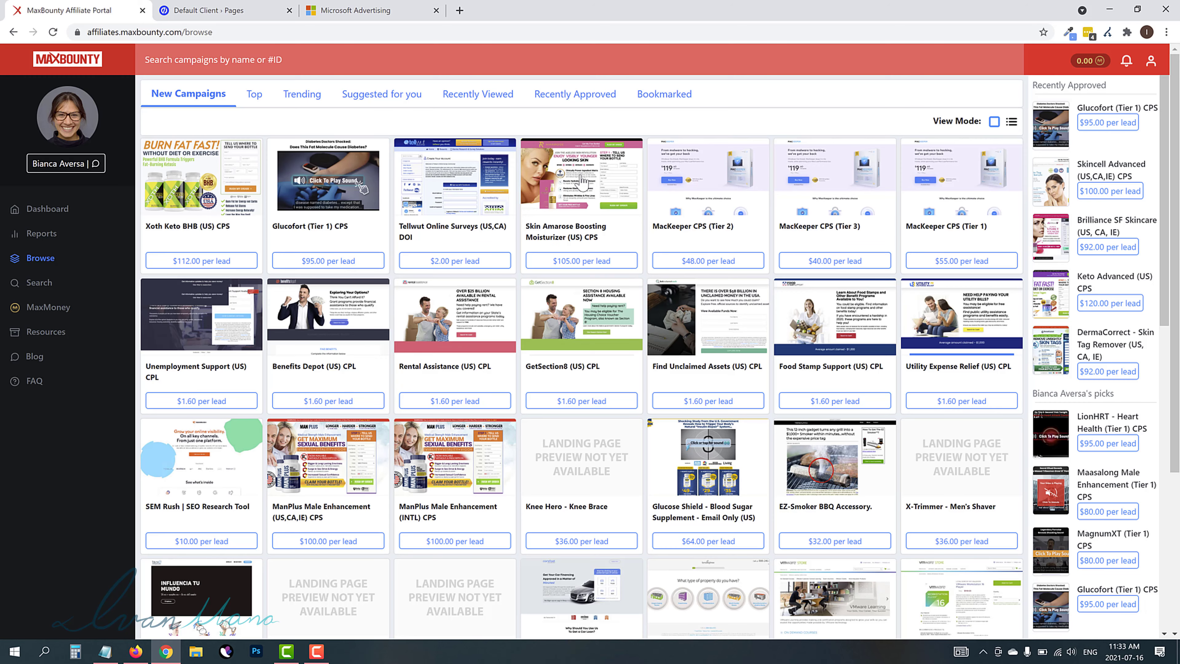
triple_click(536, 225)
left_click(558, 167)
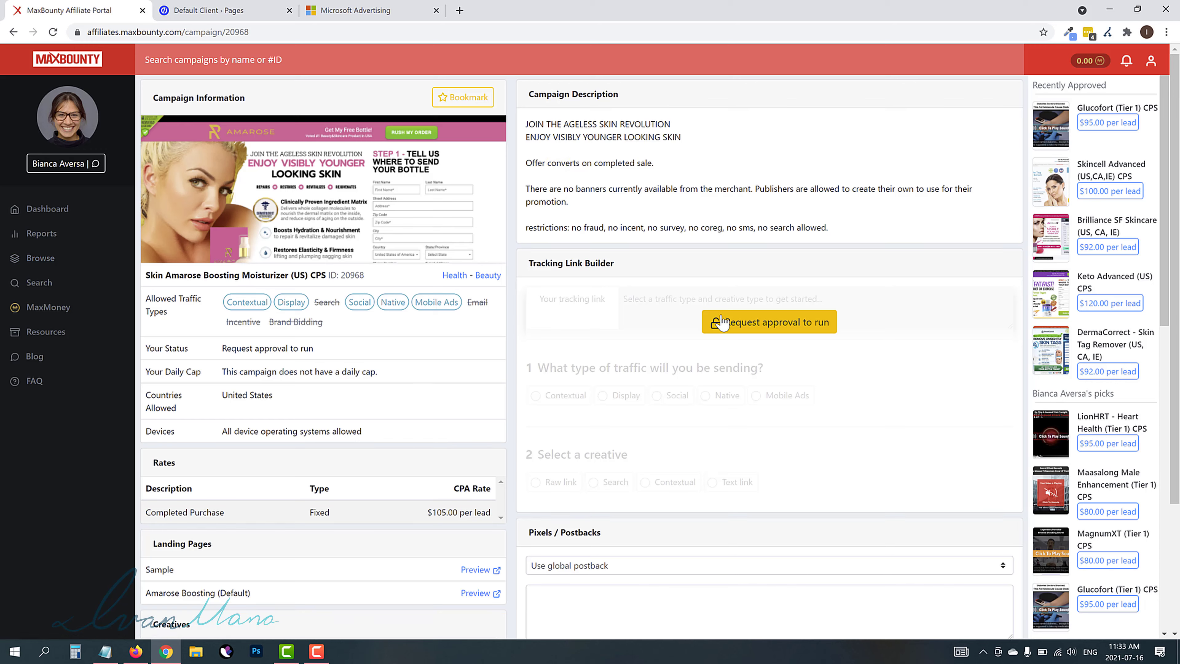
left_click(727, 332)
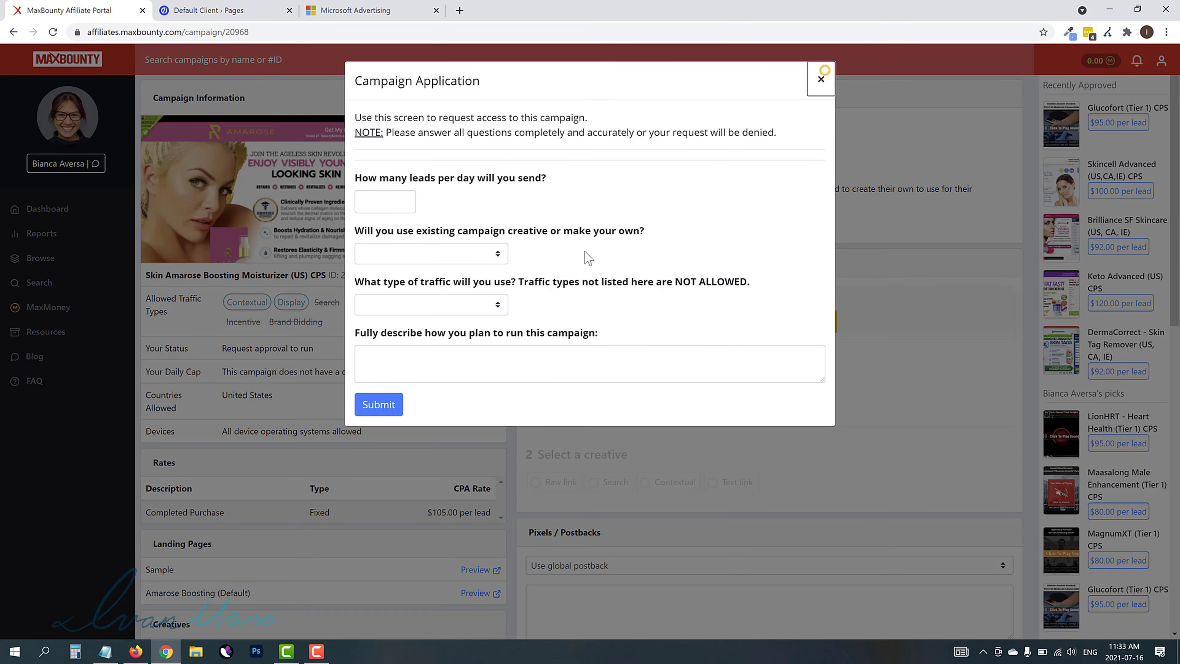
left_click(821, 79)
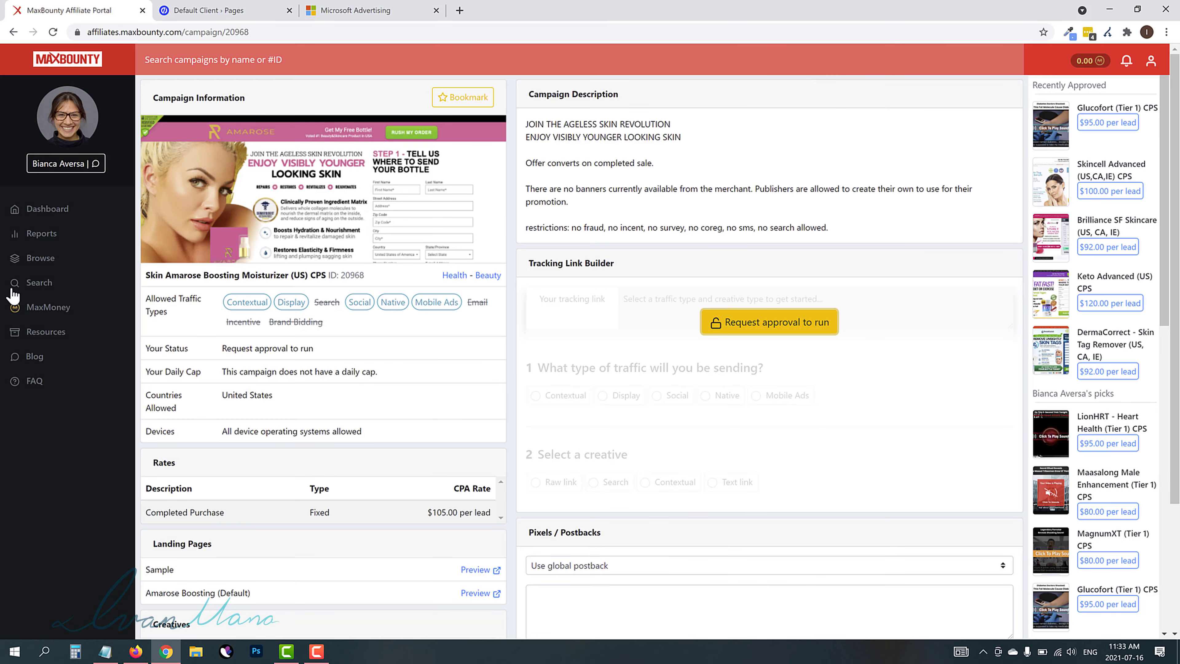
Step: Search for campaigns with the Approved to run filter and sort them by CPA rate from highest to lowest
left_click(32, 282)
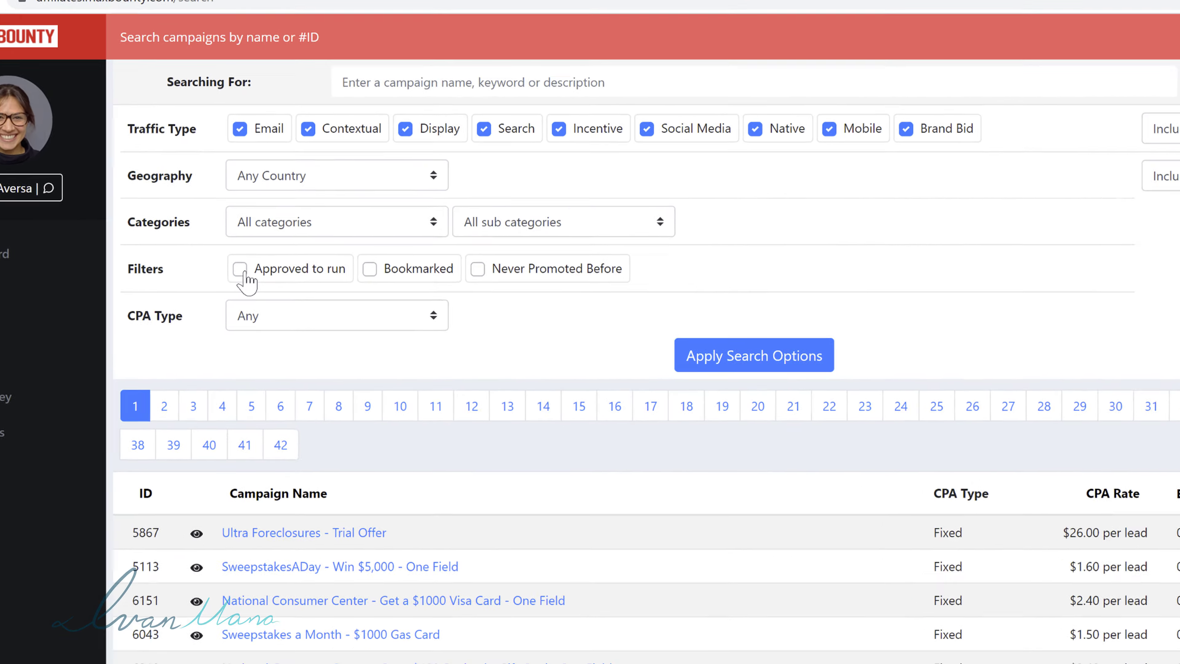
left_click(228, 220)
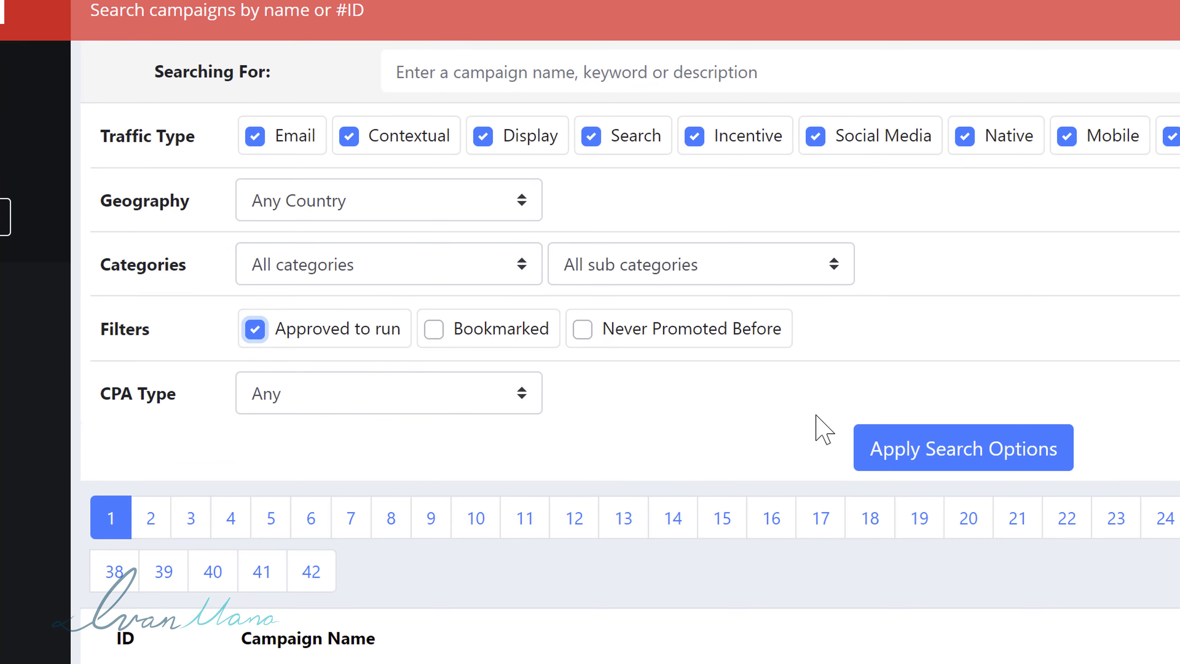
left_click(909, 453)
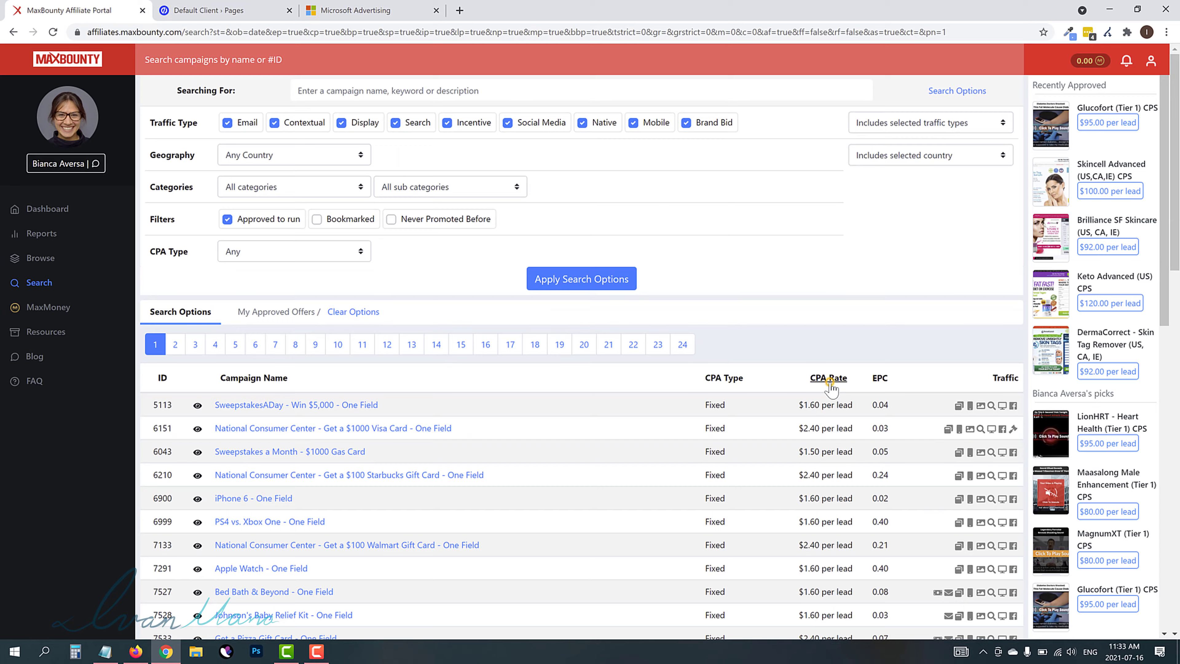
left_click(861, 392)
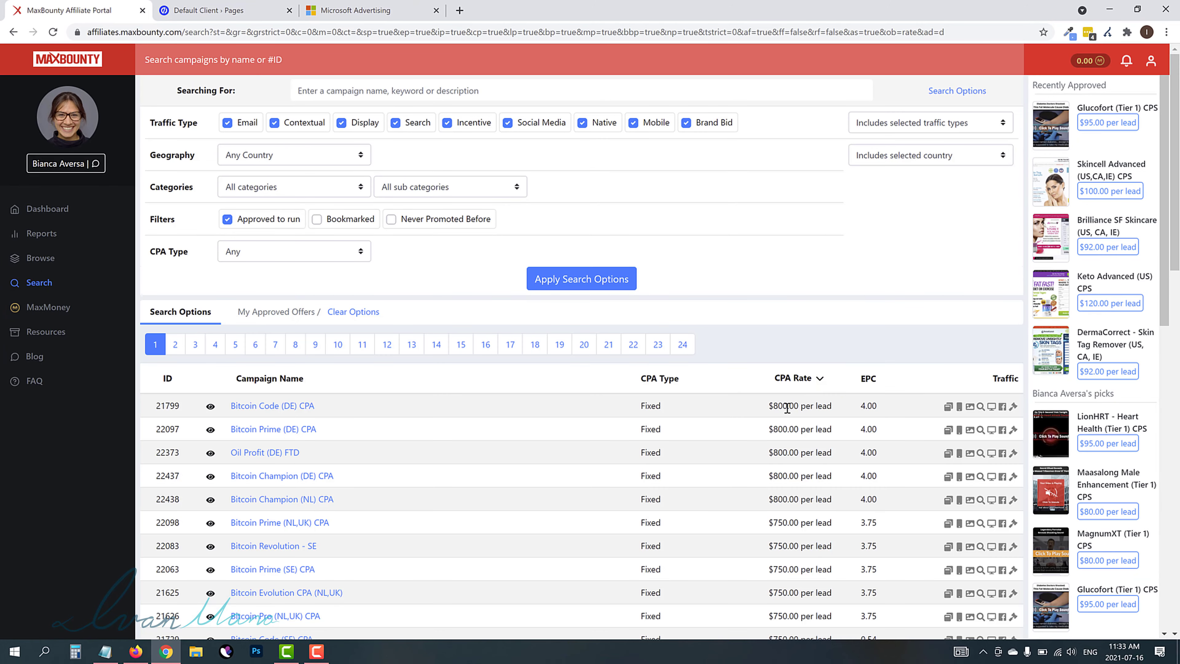
Step: Review the approved campaigns and compare their CPA rates in the sorted list
scroll(686, 410, "down", 3)
left_click_drag(774, 311, 806, 440)
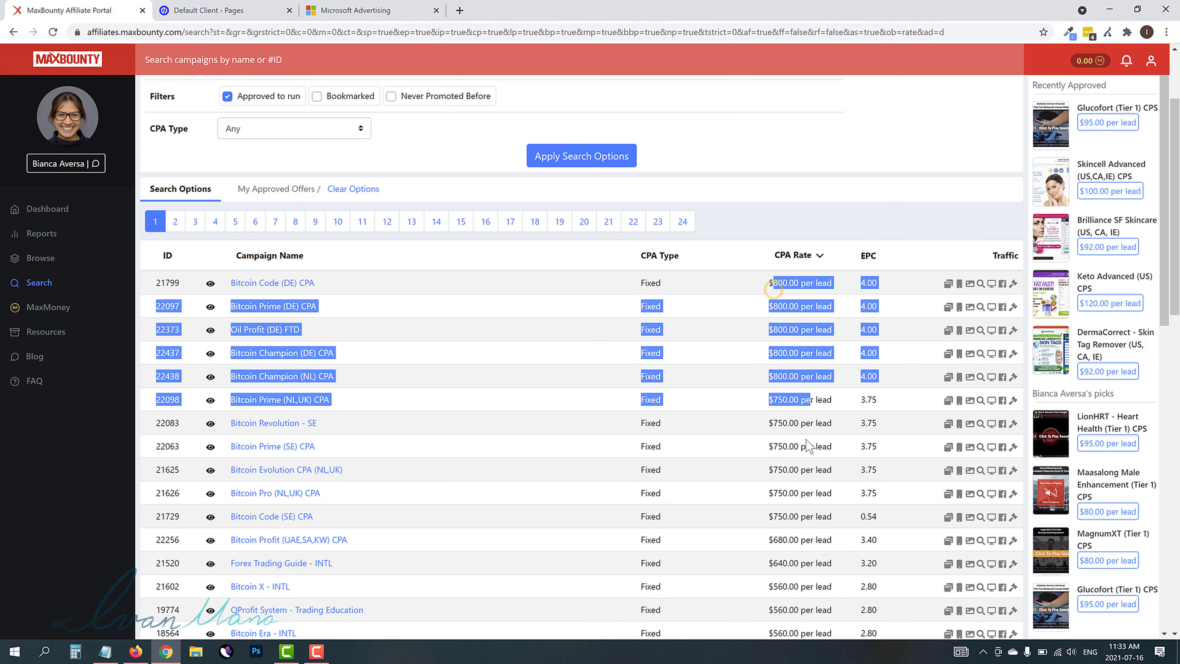
left_click(828, 432)
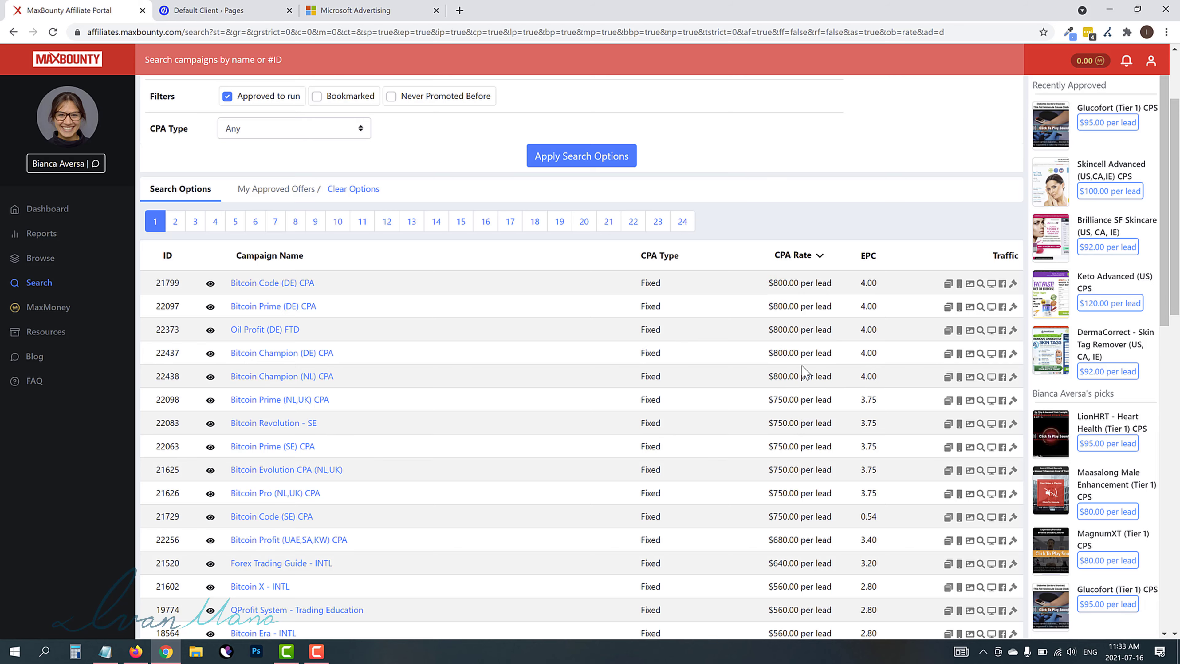
scroll(802, 365, "down", 2)
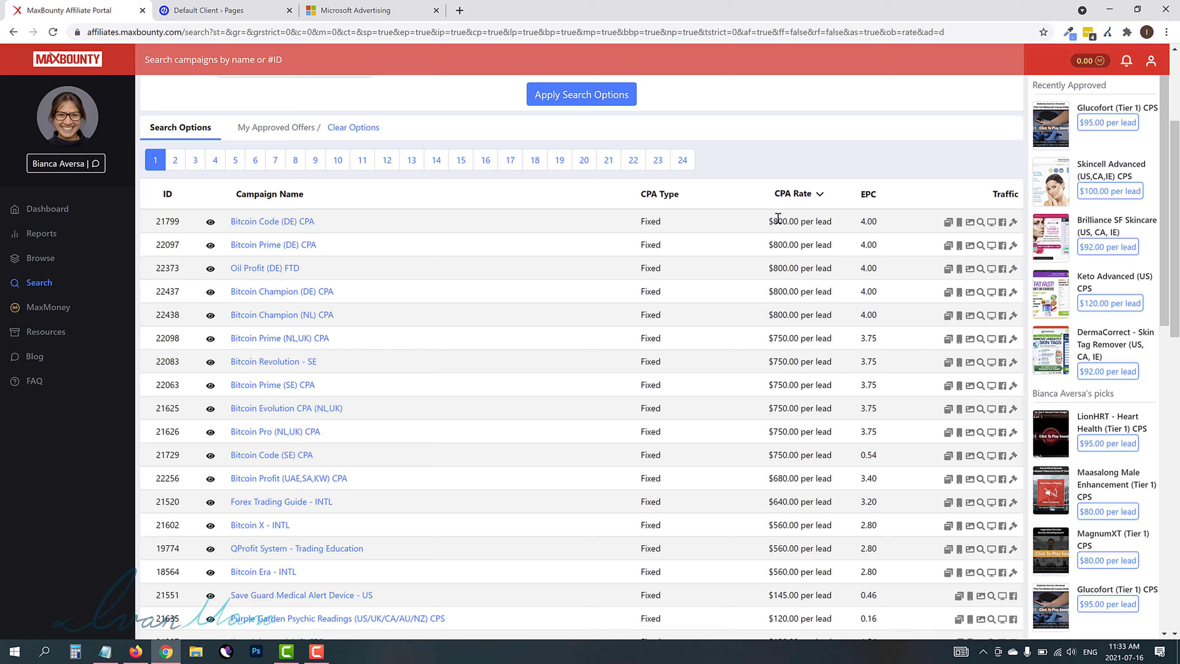
scroll(761, 273, "down", 5)
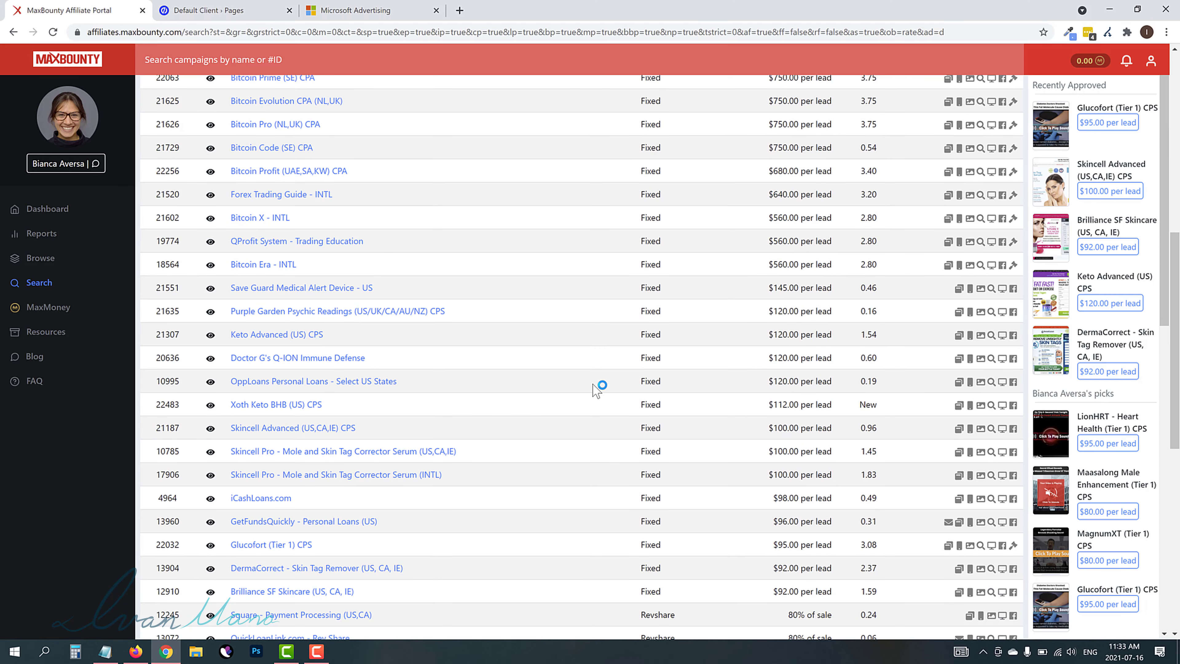
left_click_drag(580, 368, 733, 488)
left_click_drag(785, 374, 798, 498)
left_click(797, 533)
left_click(288, 364)
scroll(456, 453, "down", 1)
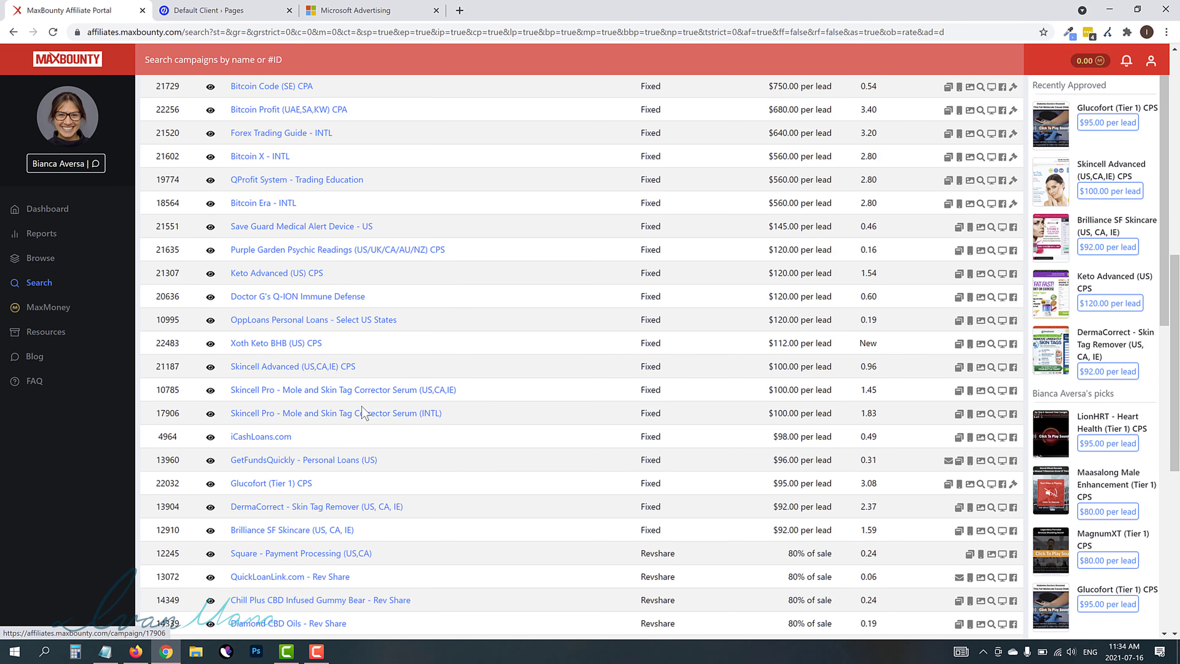
Step: Open the Skincell Pro - Mole and Skin Tag Corrector Serum (INTL) campaign and build a tracking link for Search traffic with the Search creative
left_click(339, 414)
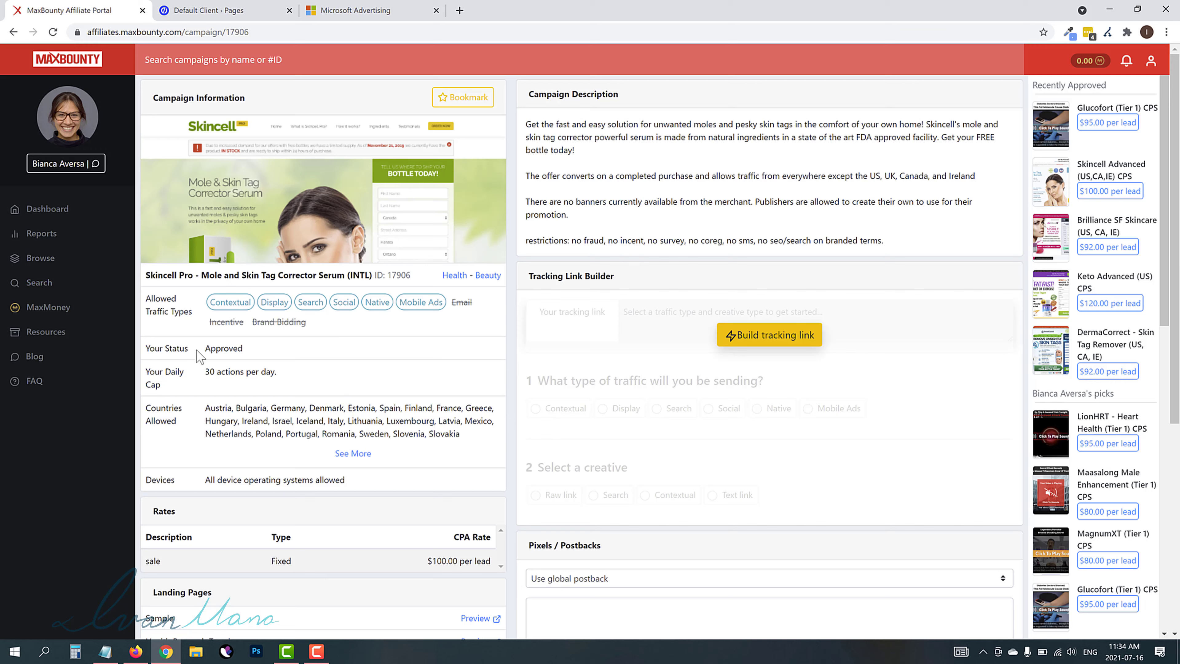
left_click_drag(207, 347, 212, 348)
left_click(751, 345)
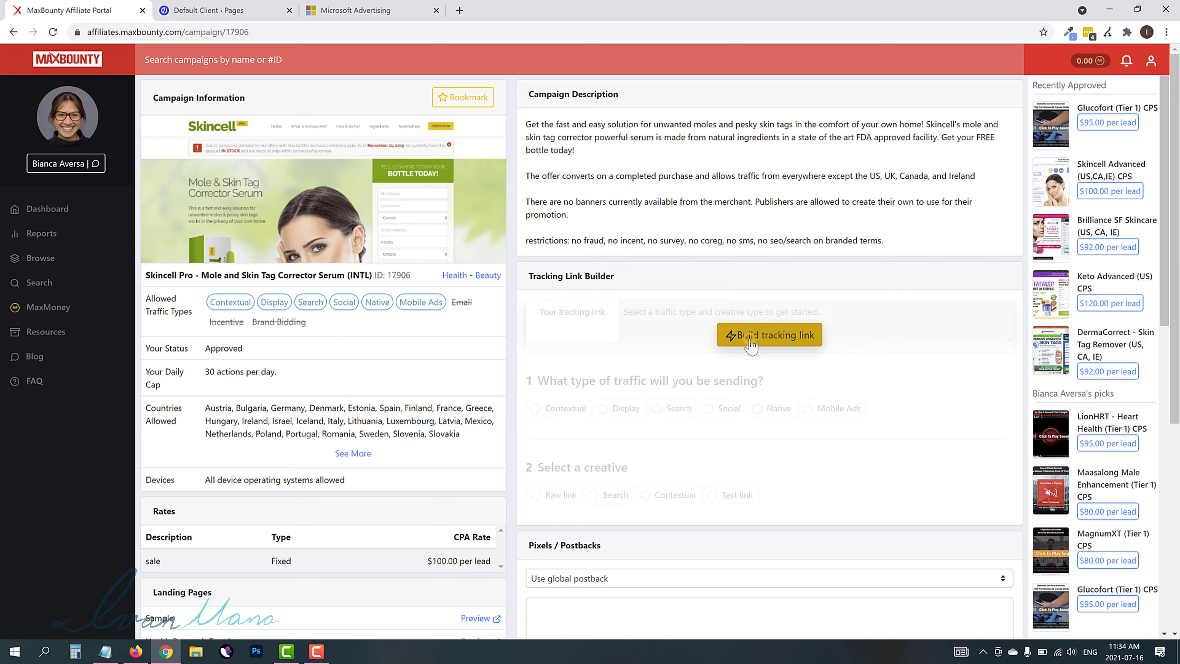
left_click(659, 409)
left_click(604, 495)
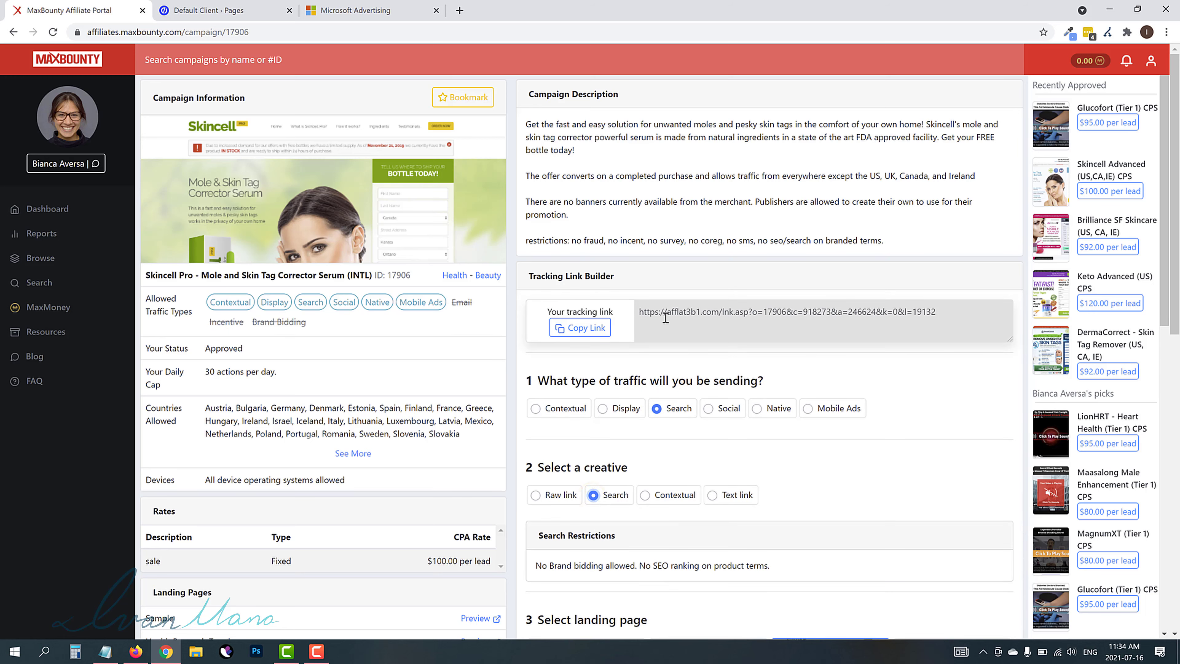
Step: Copy the generated tracking link for the Skincell Pro (INTL) campaign
left_click_drag(640, 318, 936, 319)
left_click(823, 318)
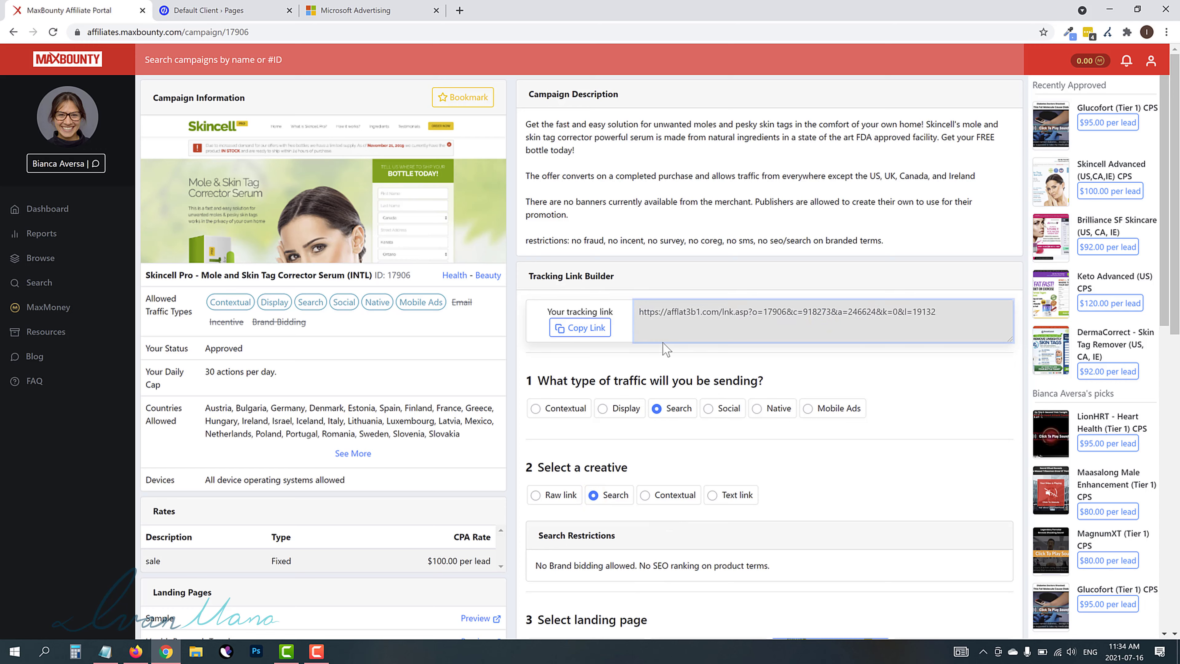
left_click(587, 327)
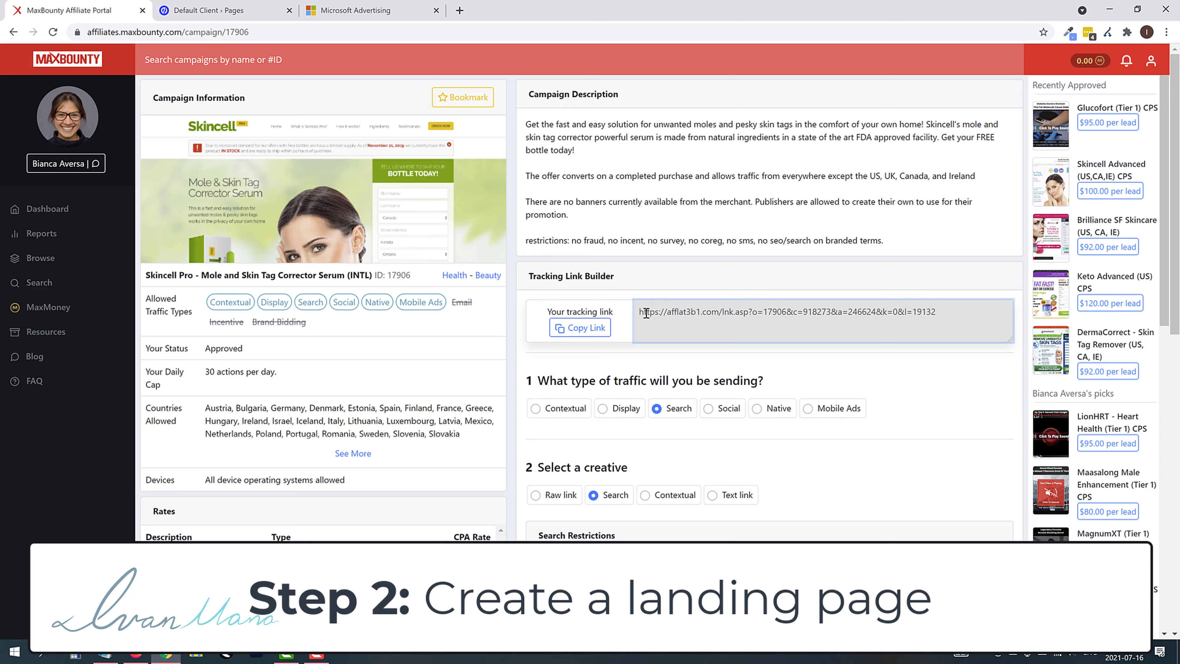
left_click_drag(641, 313, 999, 308)
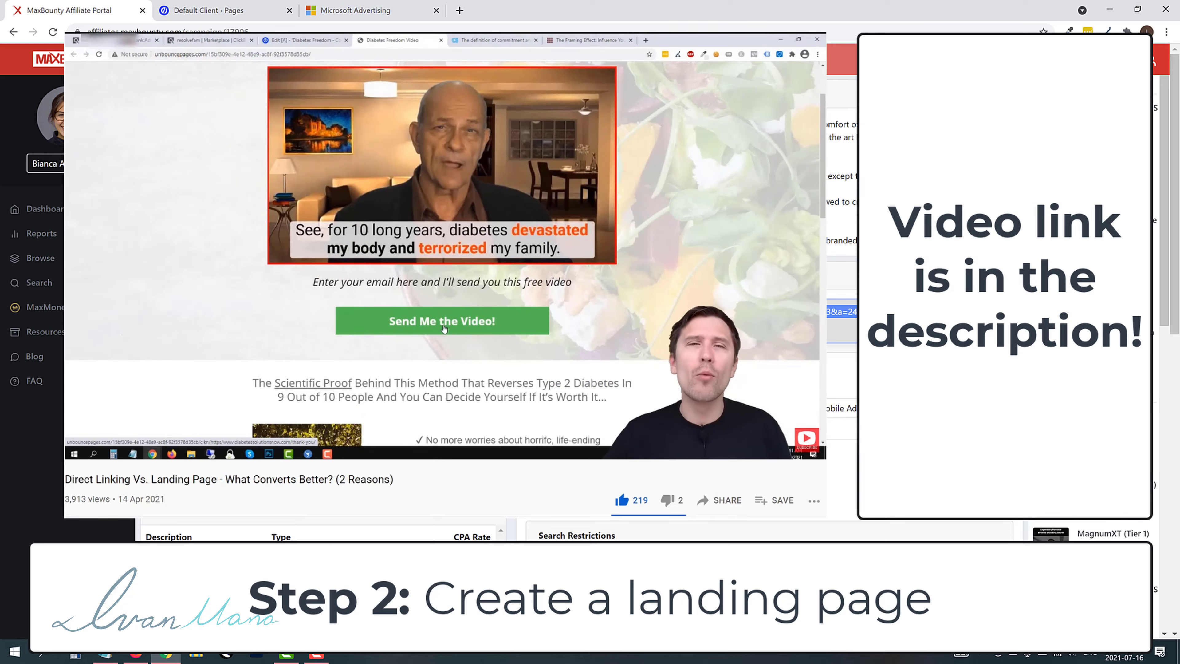
left_click(502, 37)
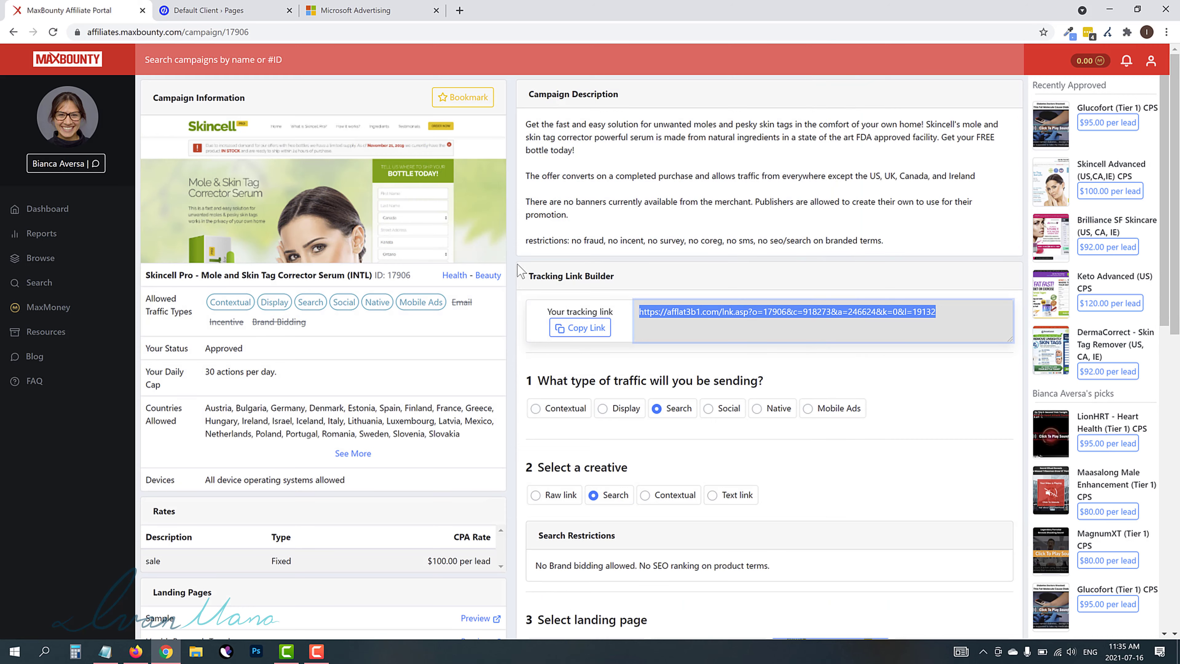
Step: Switch to Unbounce, view the discount offer at go.ivanmana.com/unbounce in a separate tab, and close that tab
left_click(223, 7)
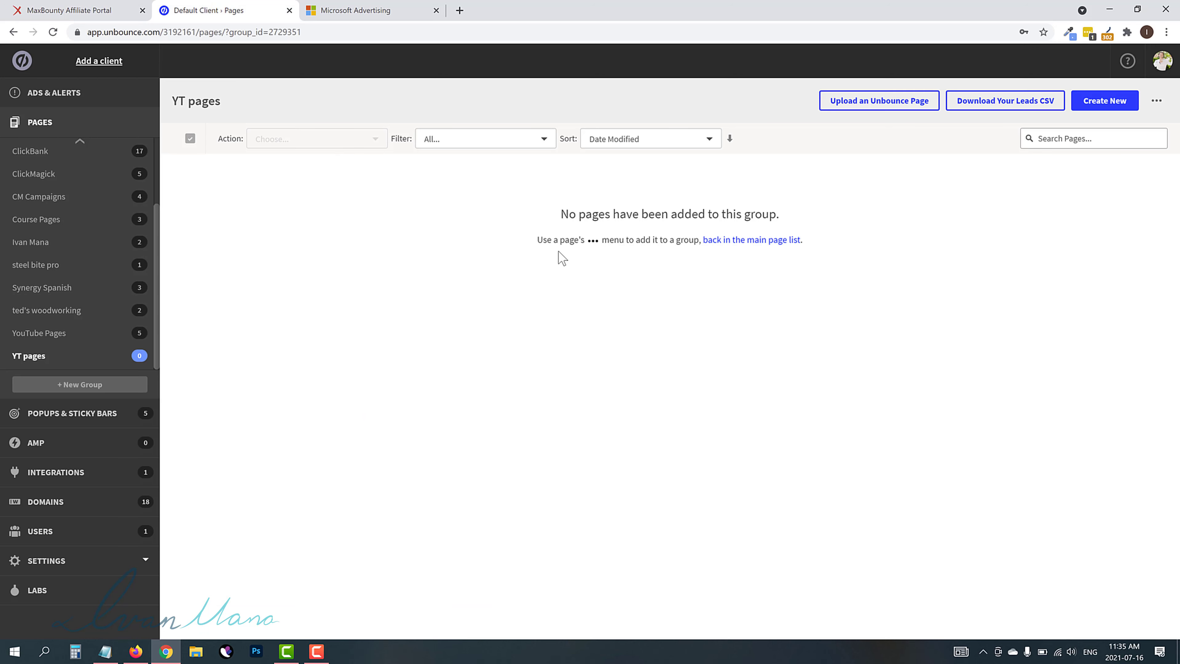
left_click(467, 5)
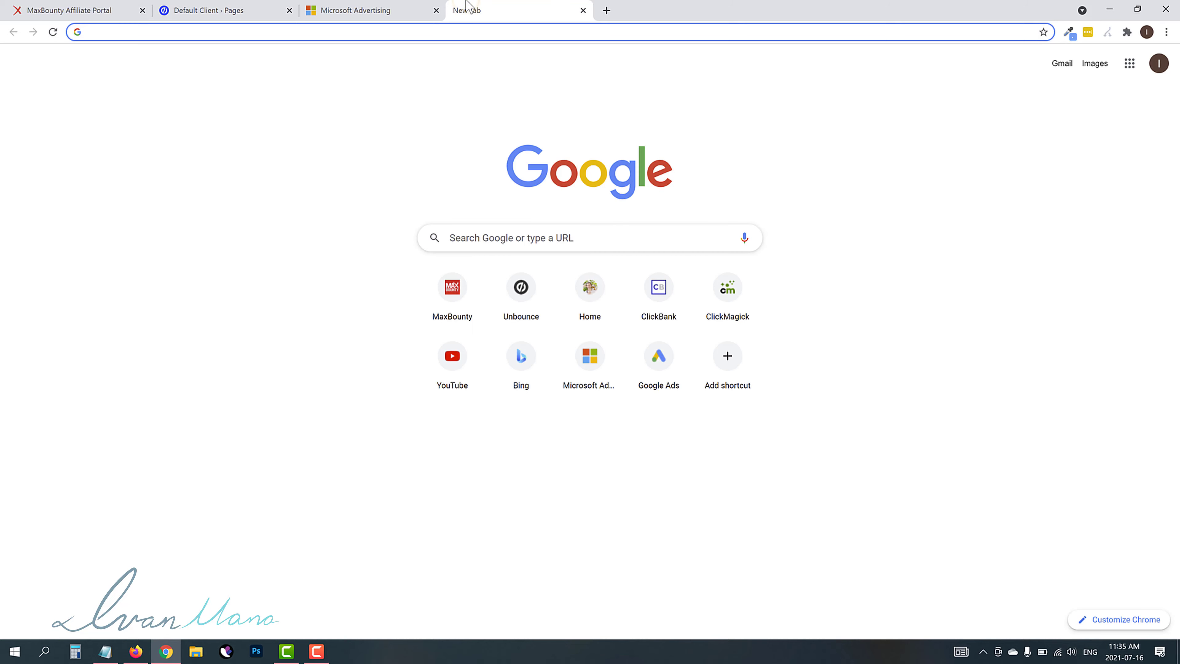
type("go.ivanmana.com/unbounce")
key("Return")
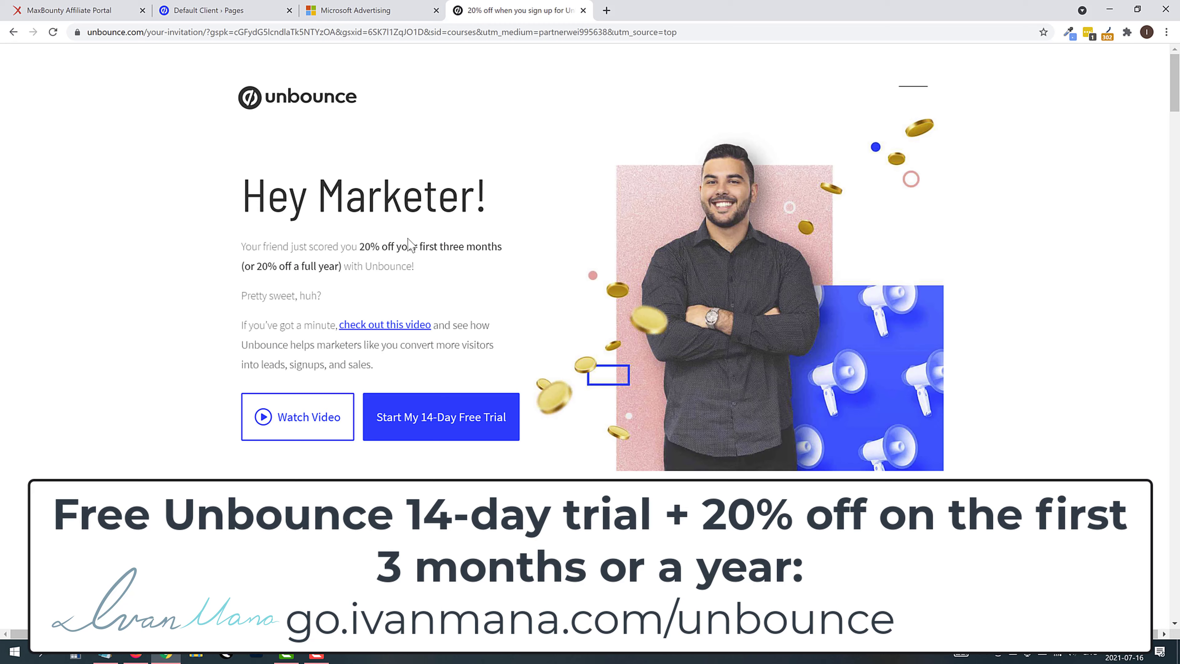
left_click_drag(407, 246, 344, 265)
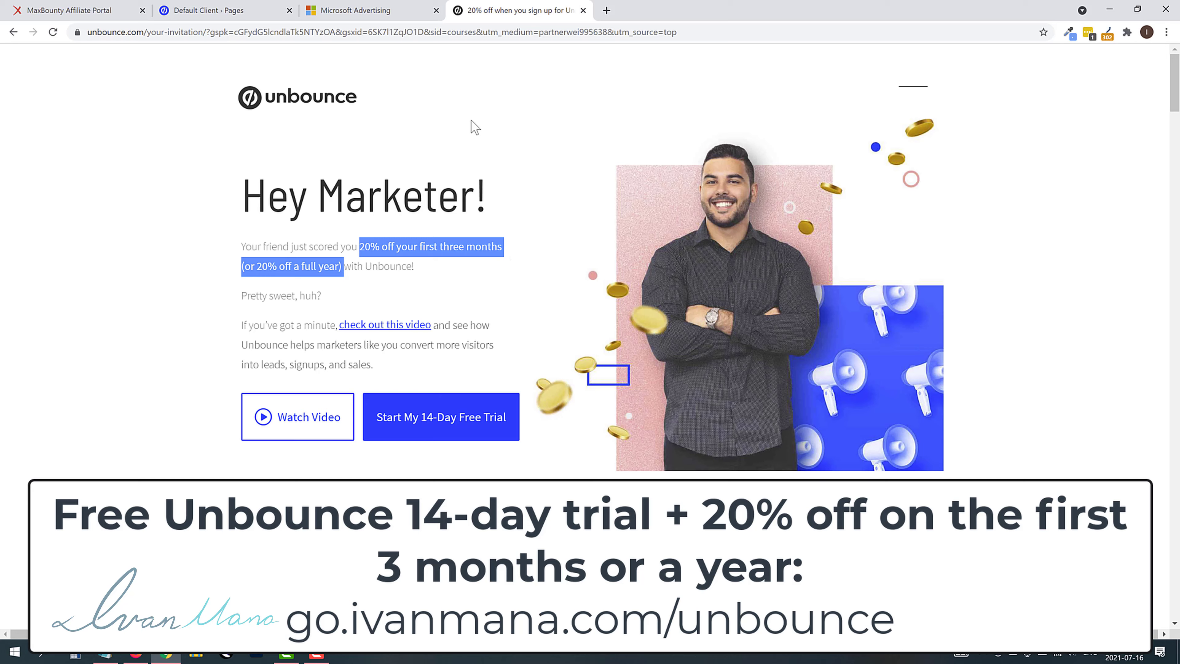
left_click(386, 236)
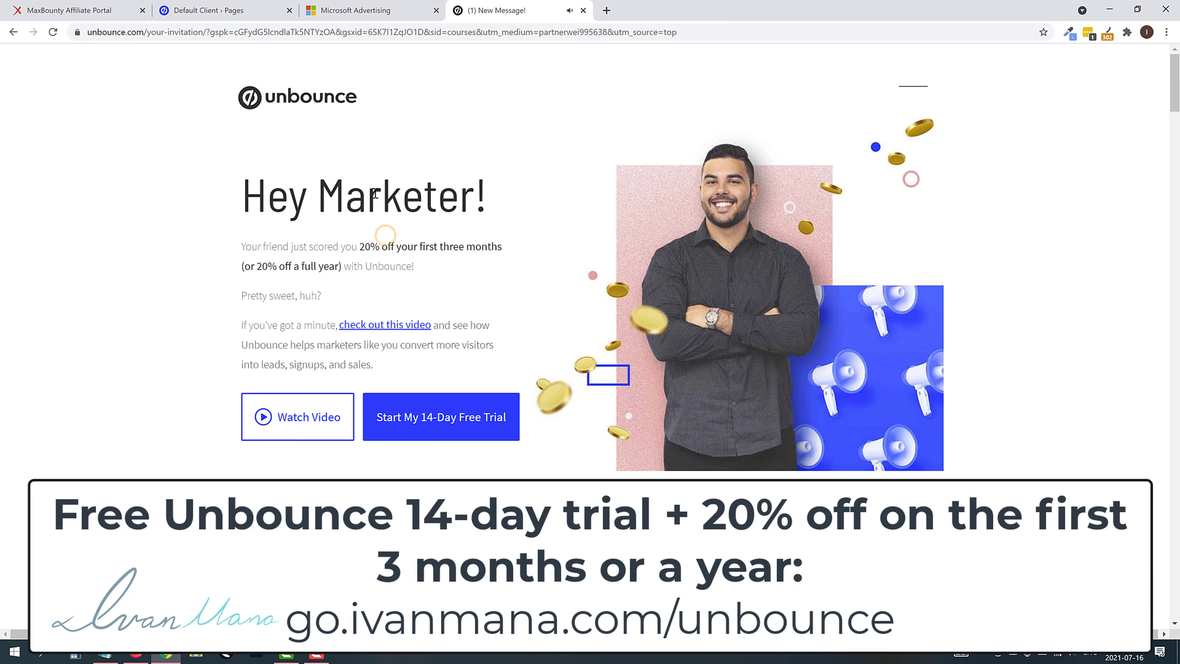
left_click(583, 10)
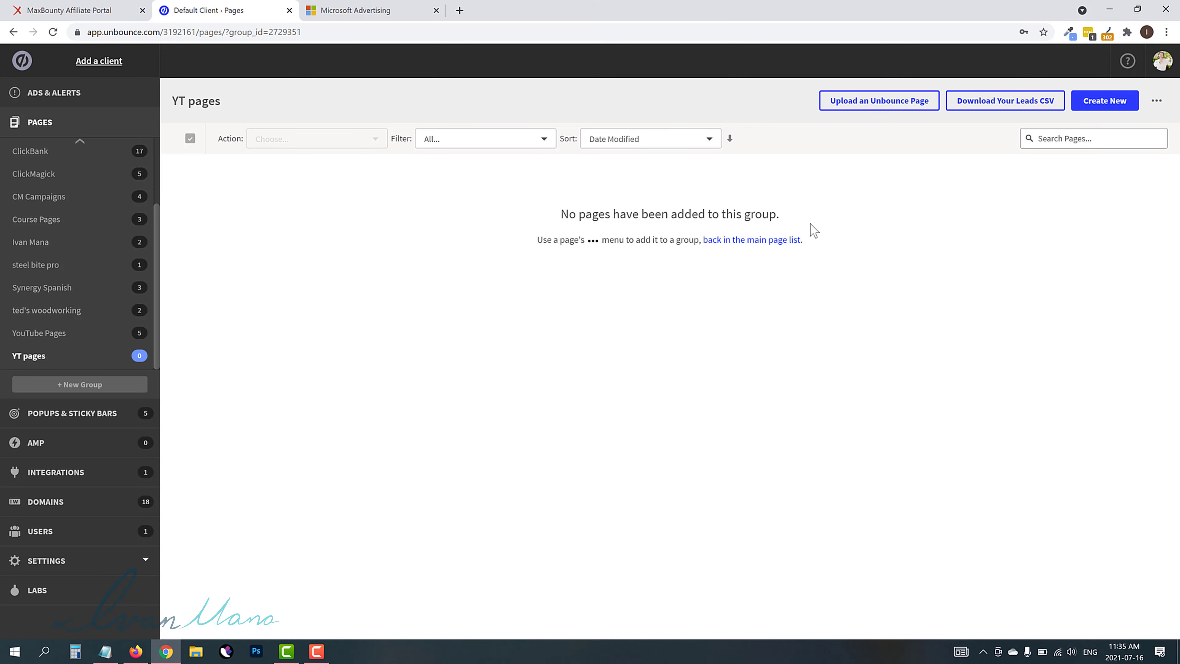
Step: Create a new landing page, browse the template gallery and select the Mova (Video) template
left_click(1095, 103)
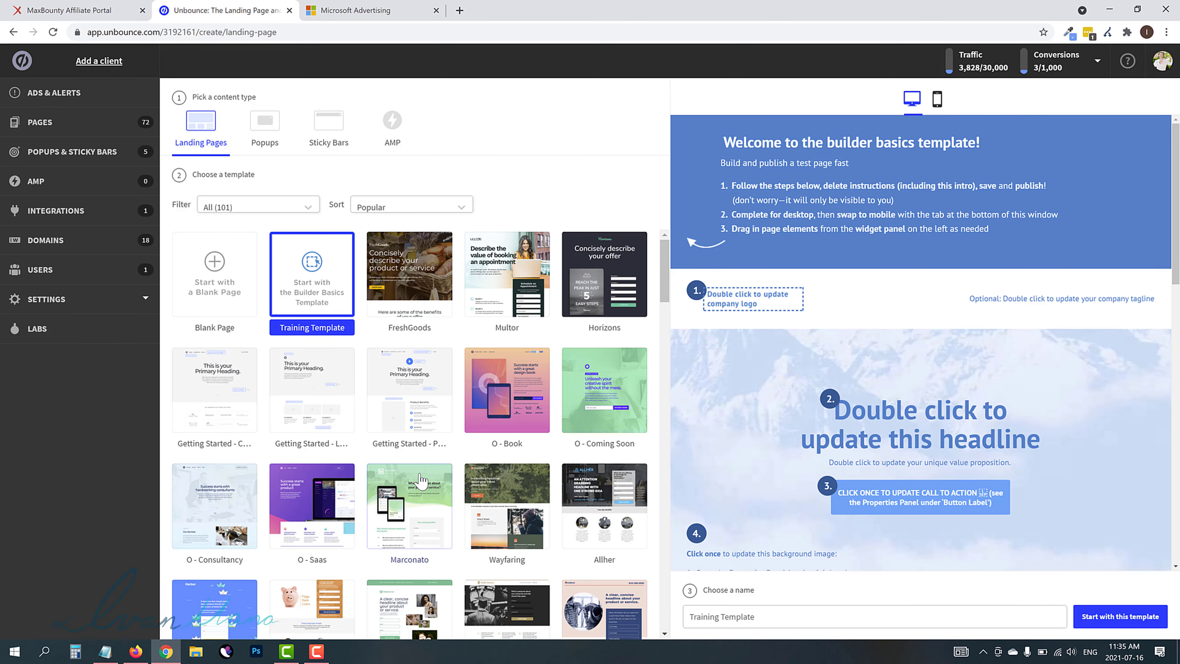
scroll(420, 481, "down", 2)
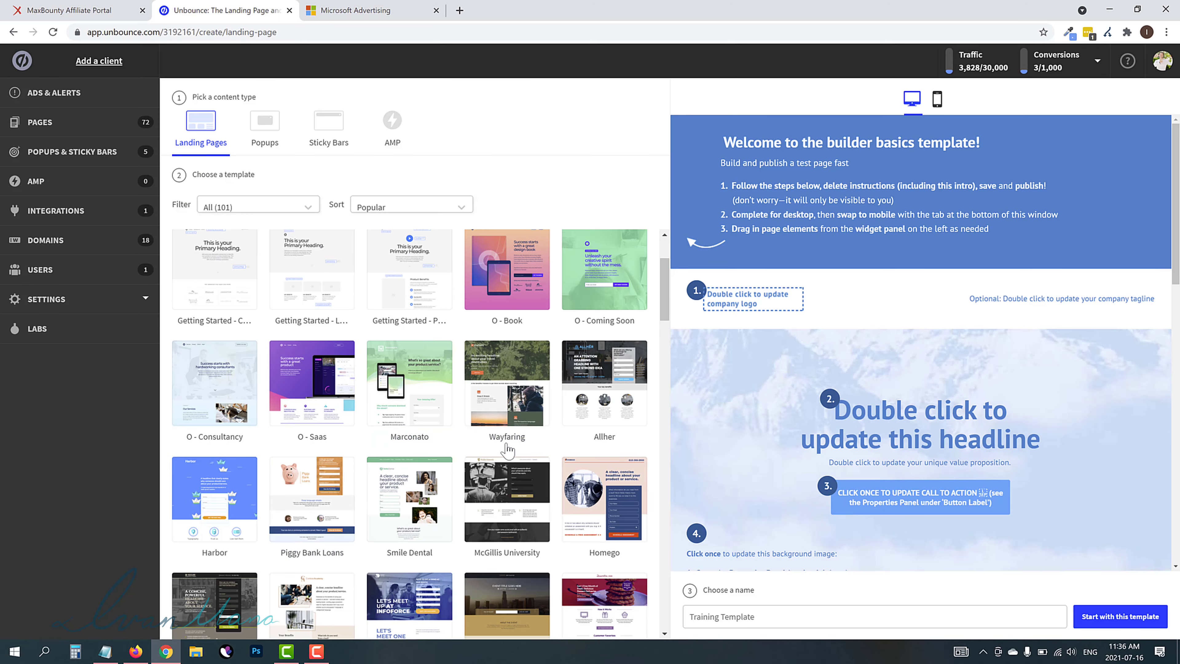
scroll(507, 449, "down", 2)
scroll(484, 449, "down", 2)
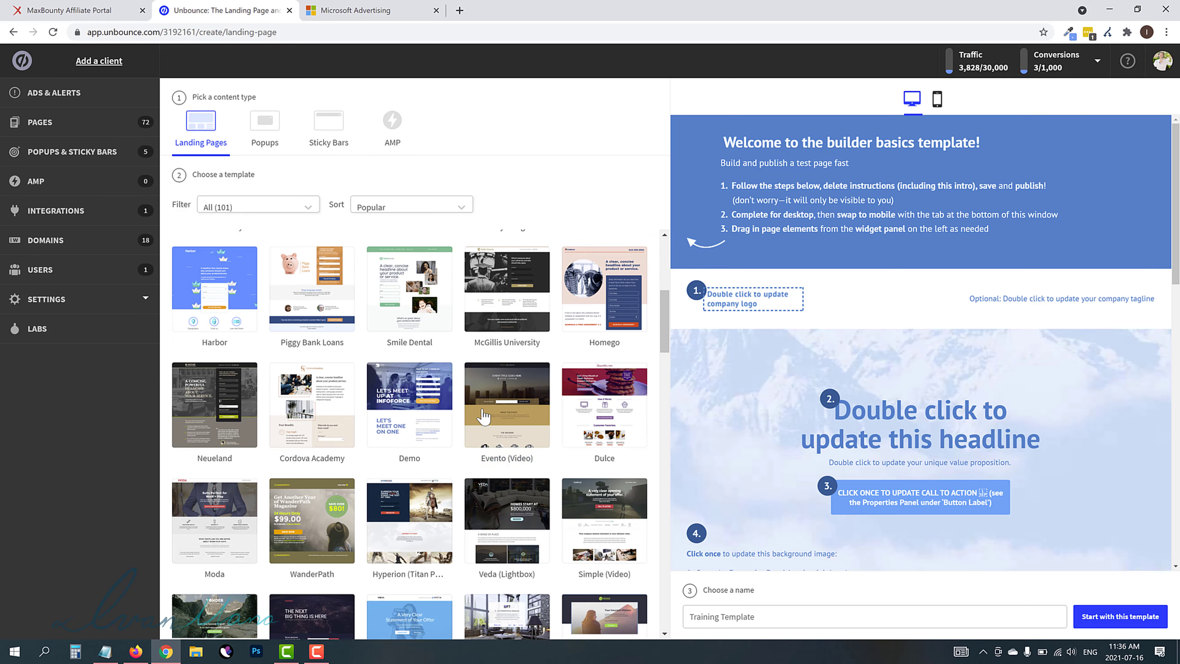
scroll(448, 491, "down", 1)
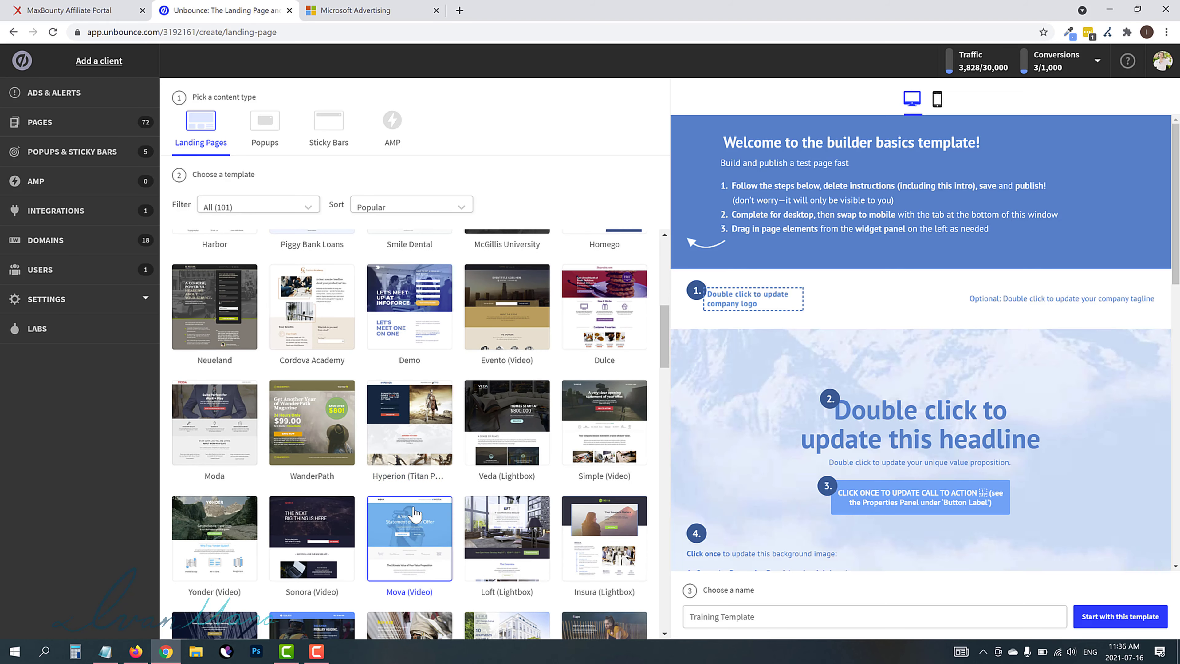
scroll(417, 513, "down", 1)
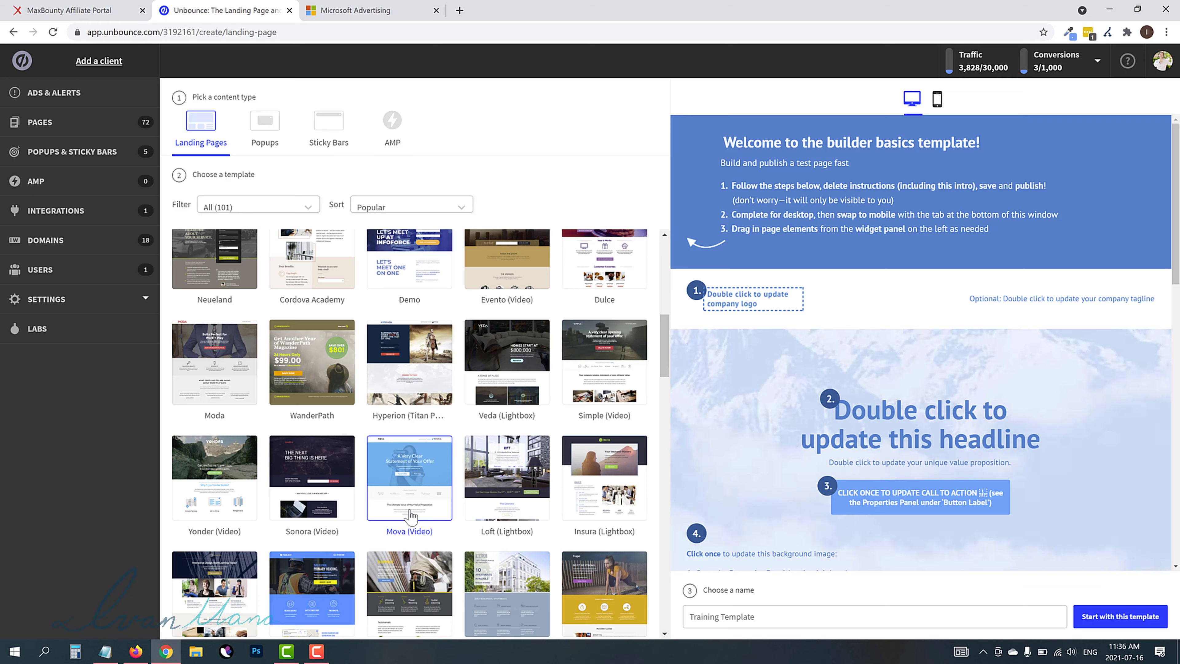
scroll(430, 453, "up", 6)
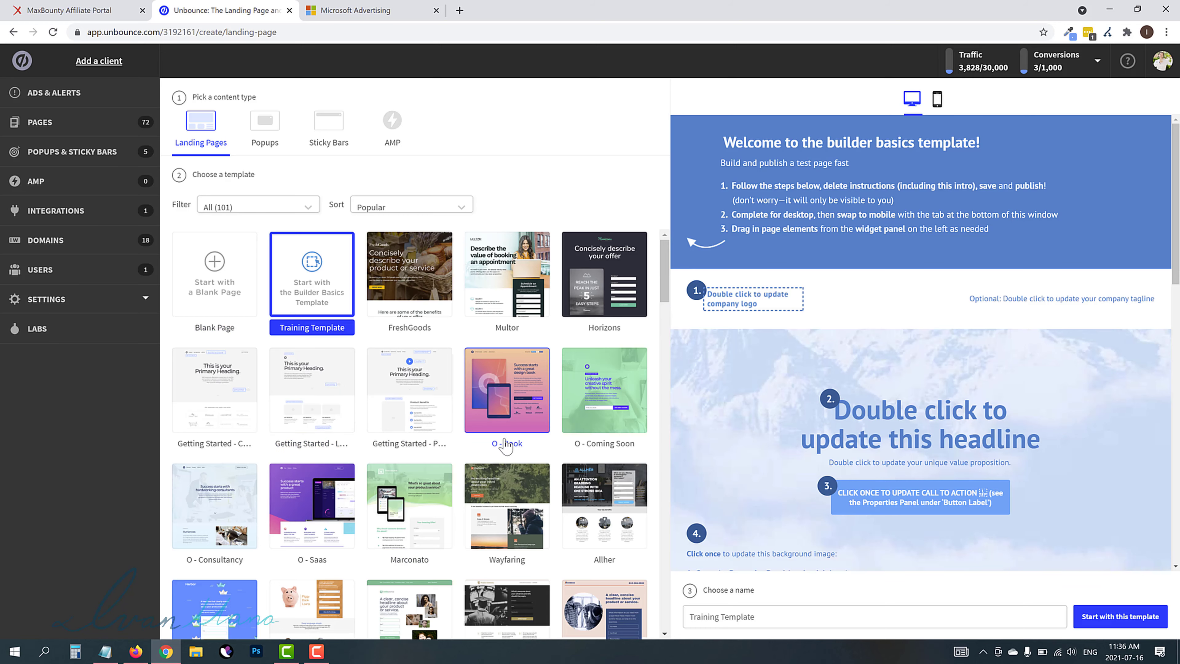
scroll(501, 458, "down", 5)
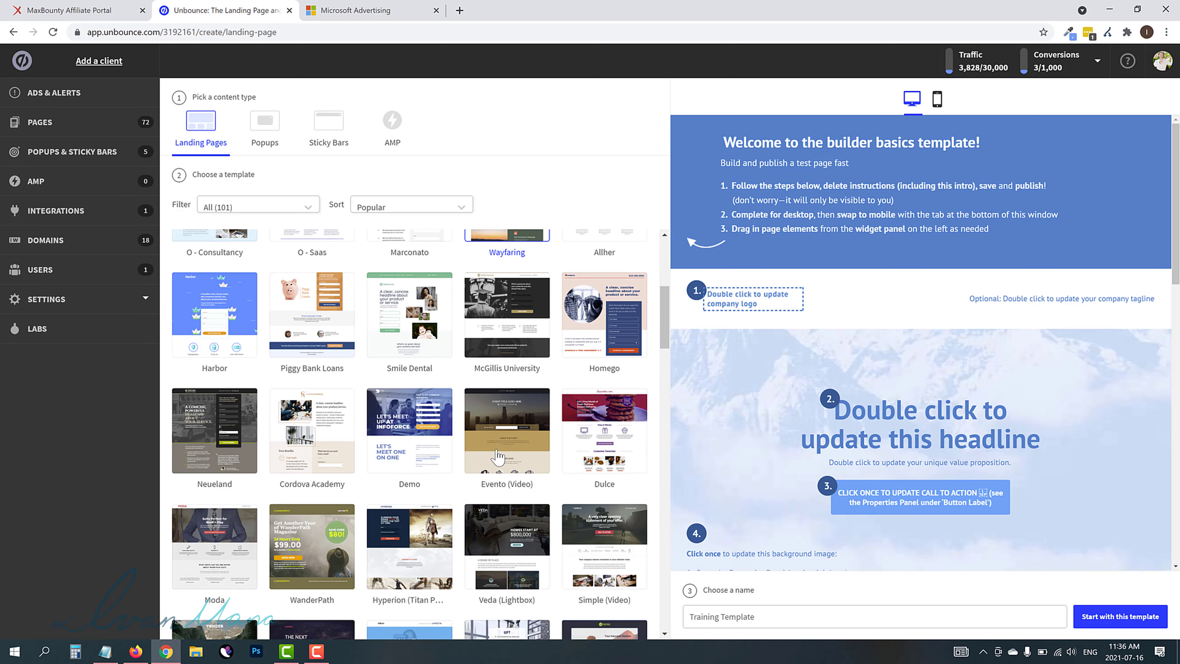
scroll(498, 455, "down", 3)
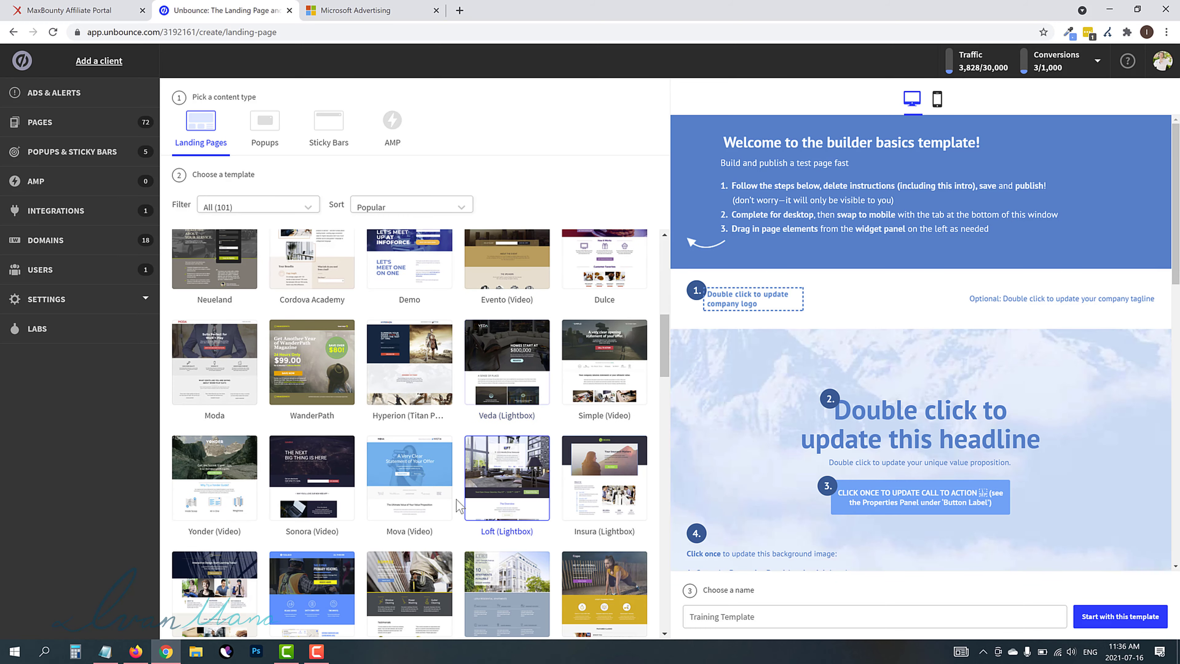
left_click(399, 475)
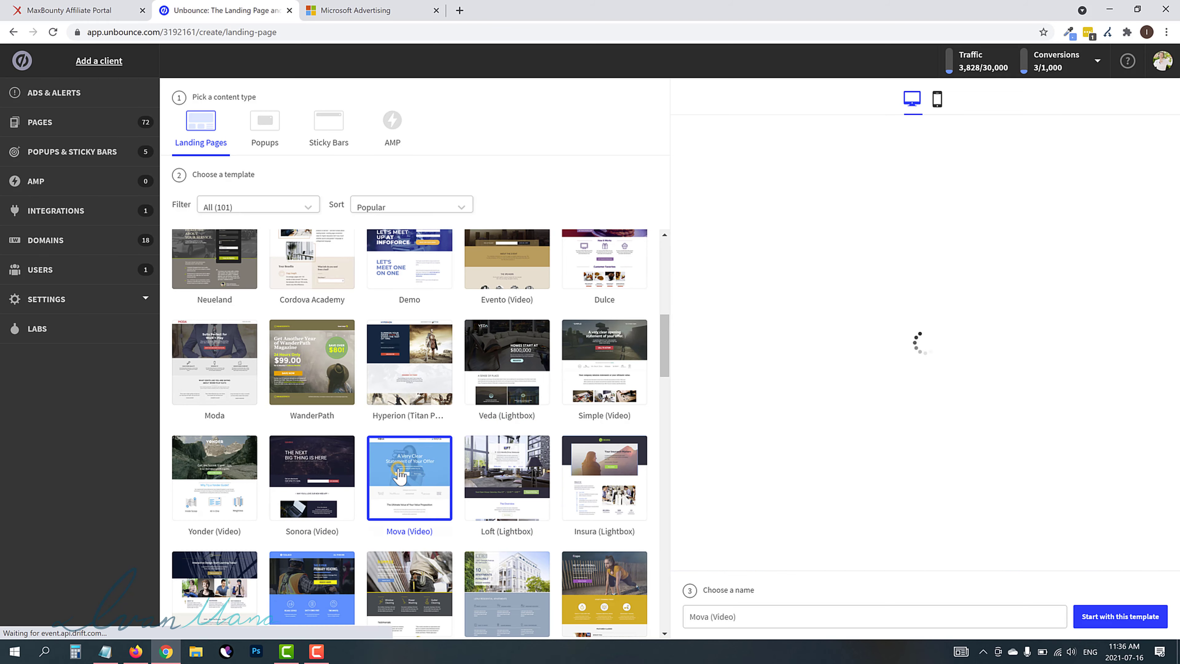
scroll(419, 465, "down", 2)
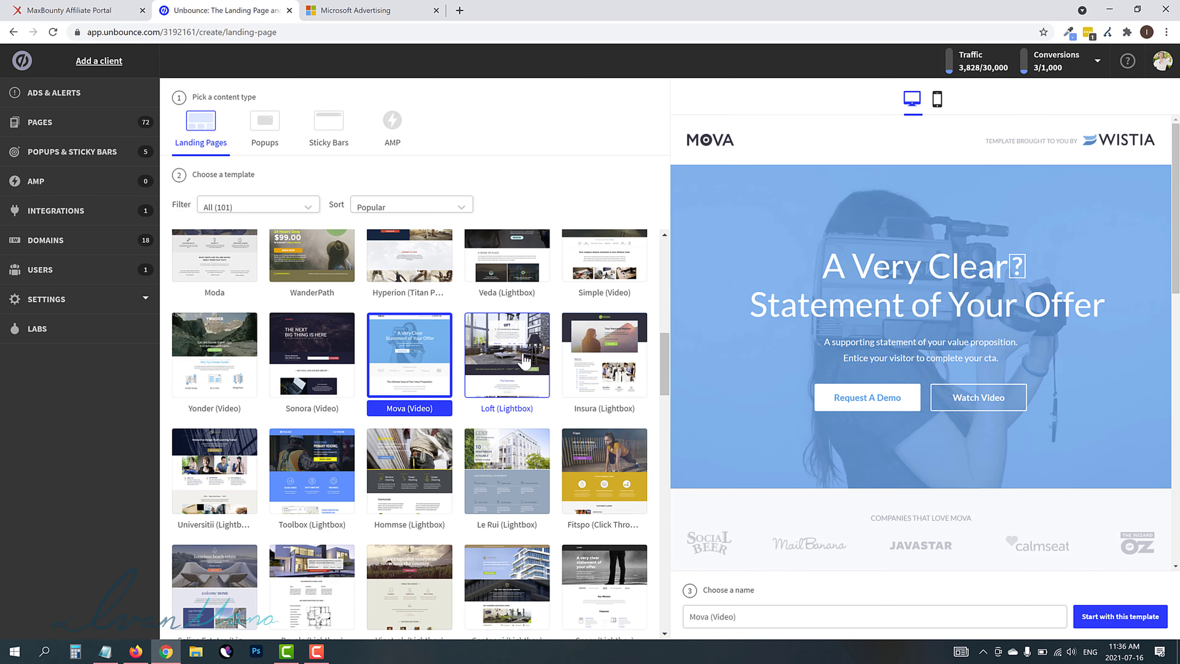
scroll(470, 455, "down", 2)
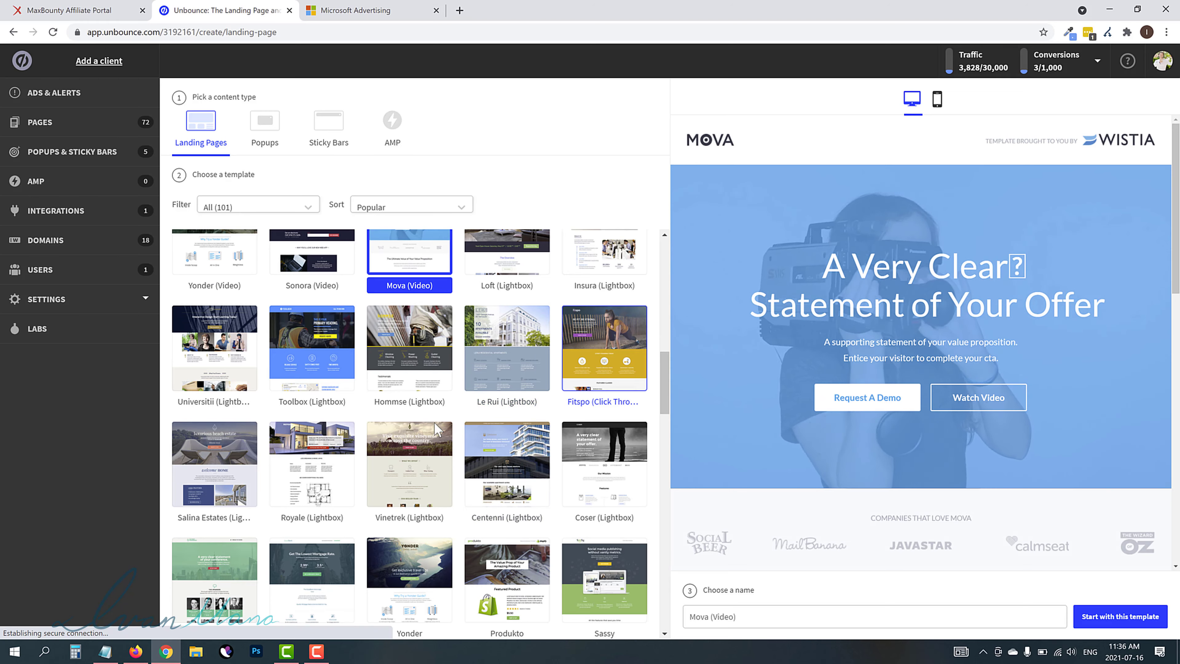
scroll(465, 451, "down", 6)
scroll(428, 435, "down", 3)
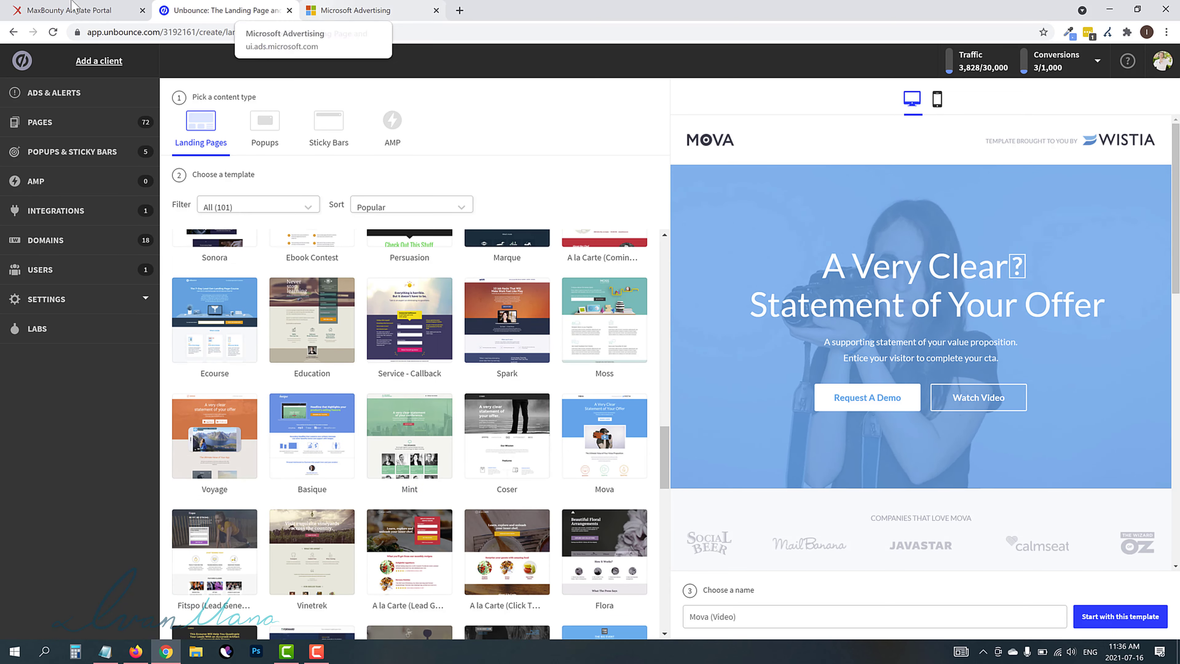
Step: Switch to the MaxBounty campaign page and open the preview of the Sample landing page
left_click(70, 10)
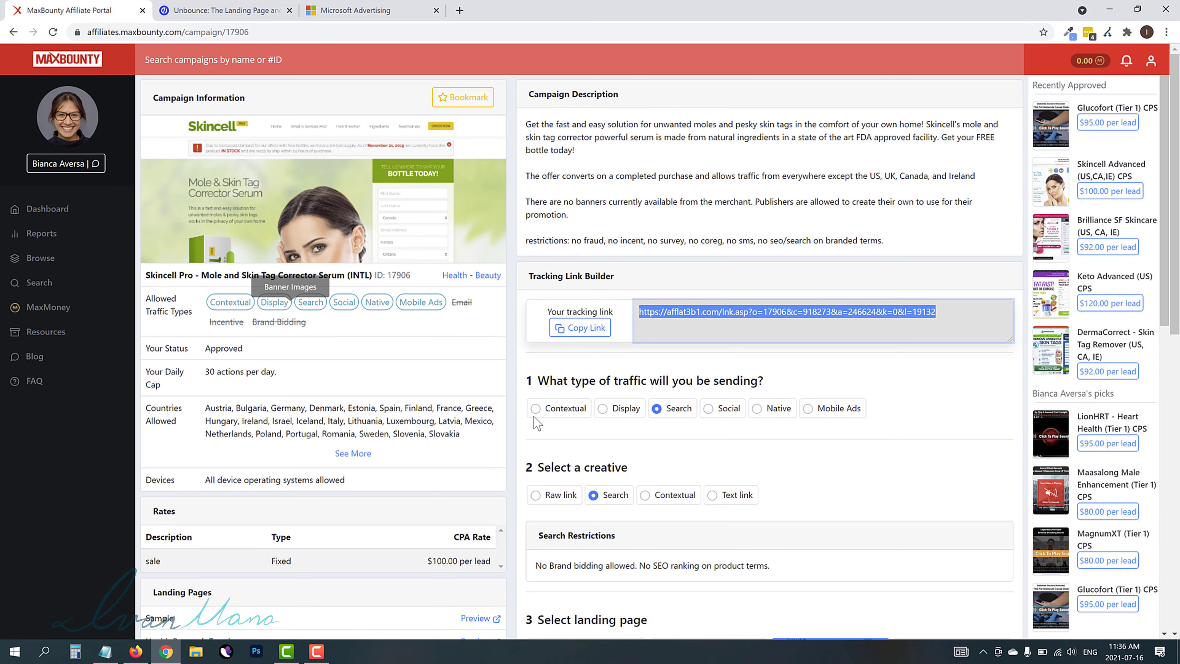
scroll(267, 466, "down", 3)
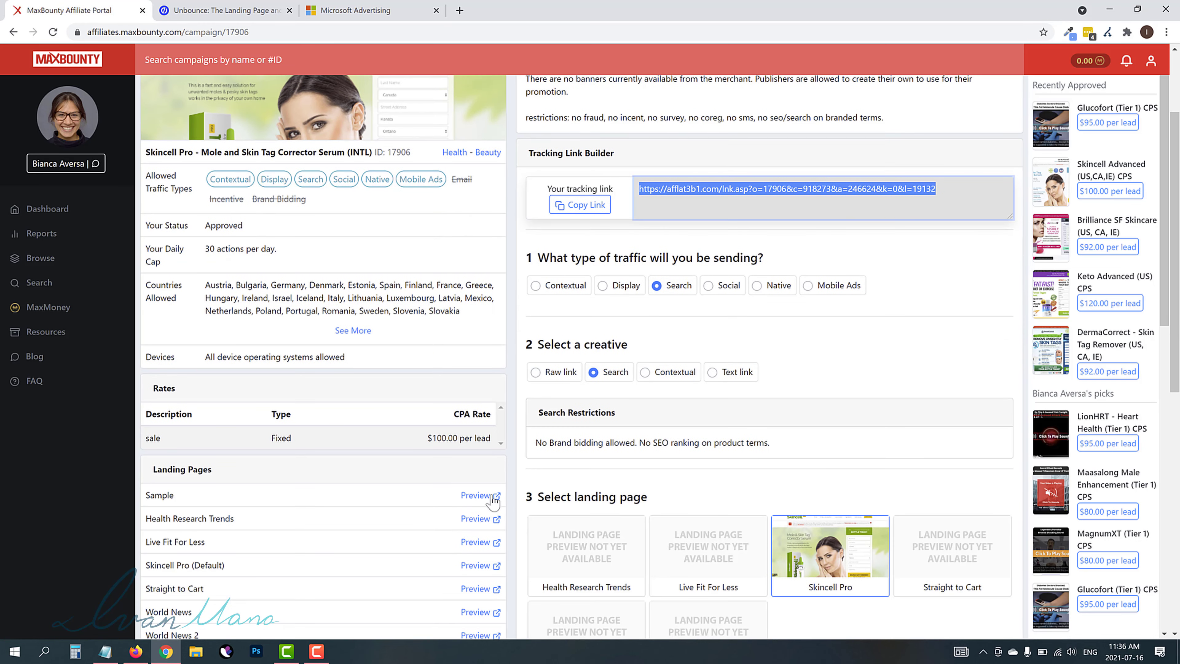
left_click(478, 495)
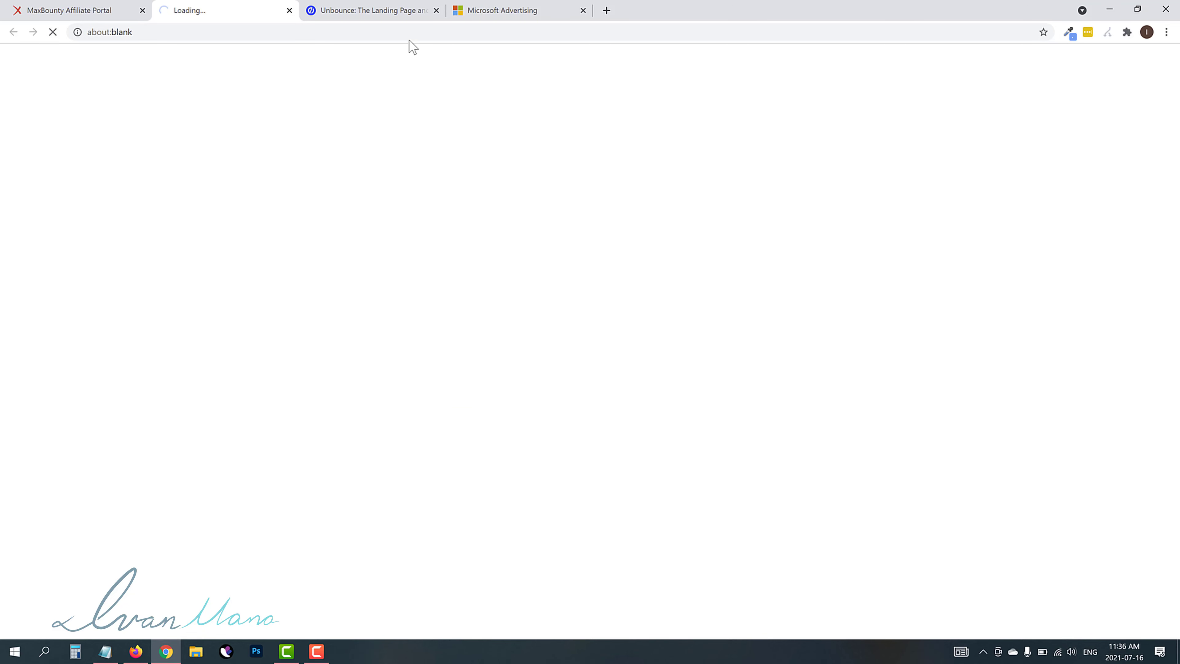
Step: Return to Unbounce and look through the remaining landing page templates in the gallery
left_click(409, 4)
scroll(507, 418, "up", 1)
scroll(540, 470, "down", 1)
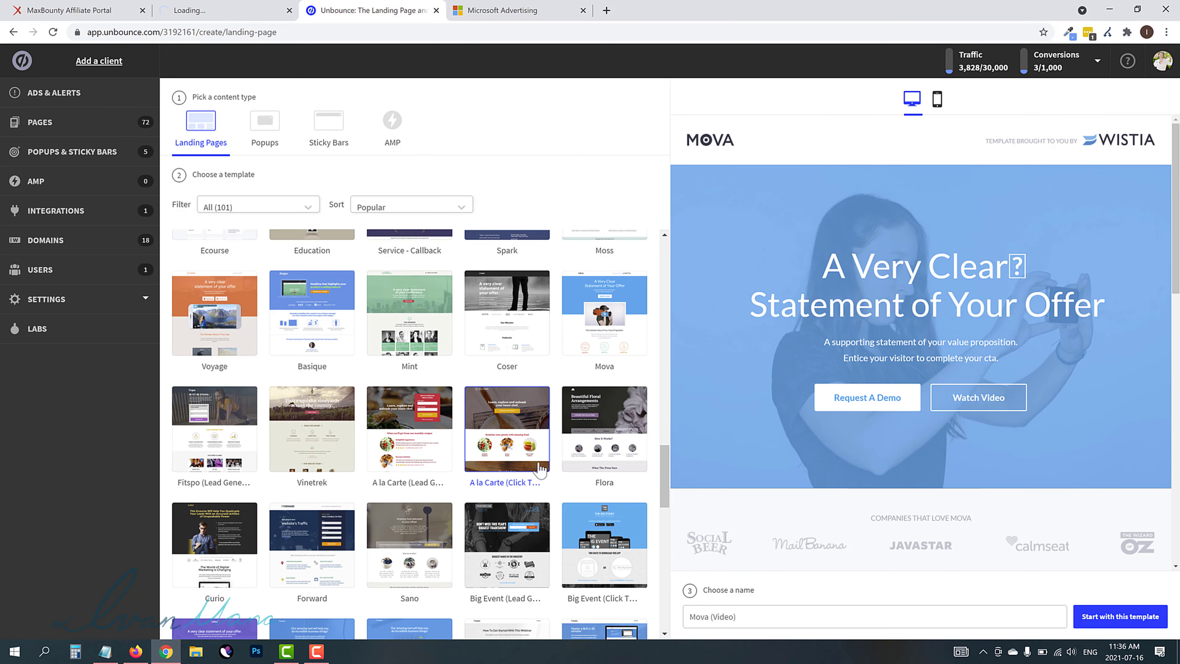
scroll(541, 470, "down", 9)
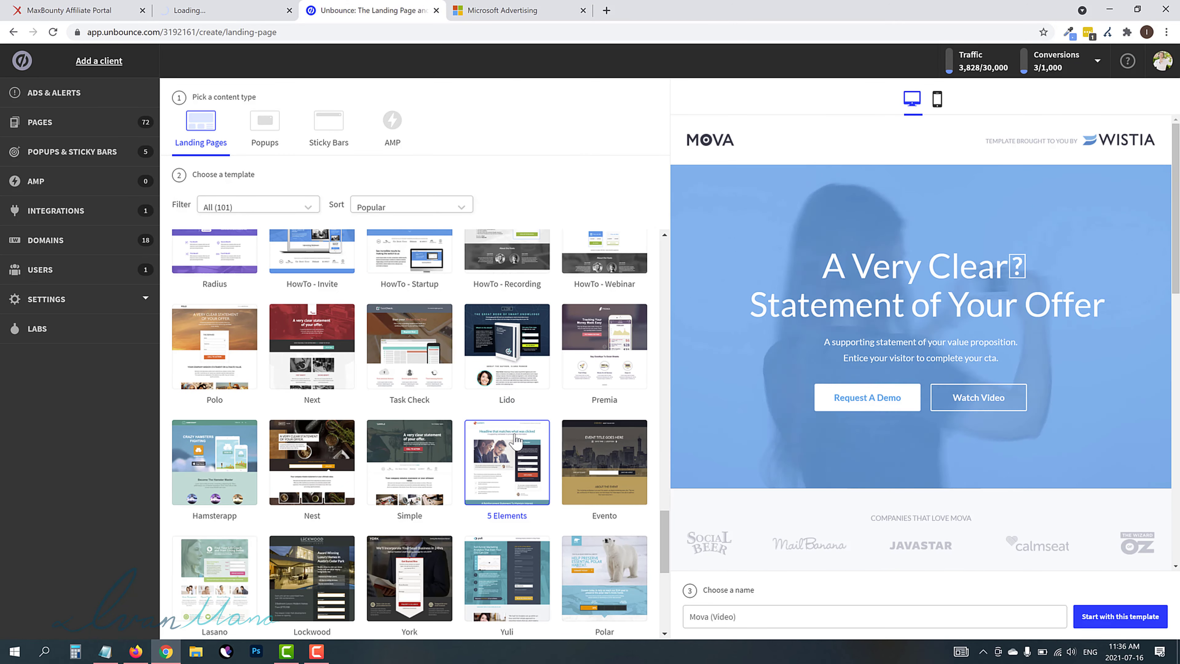
Step: Preview the Health Research Trends landing page from the MaxBounty campaign and close its tab
left_click(186, 10)
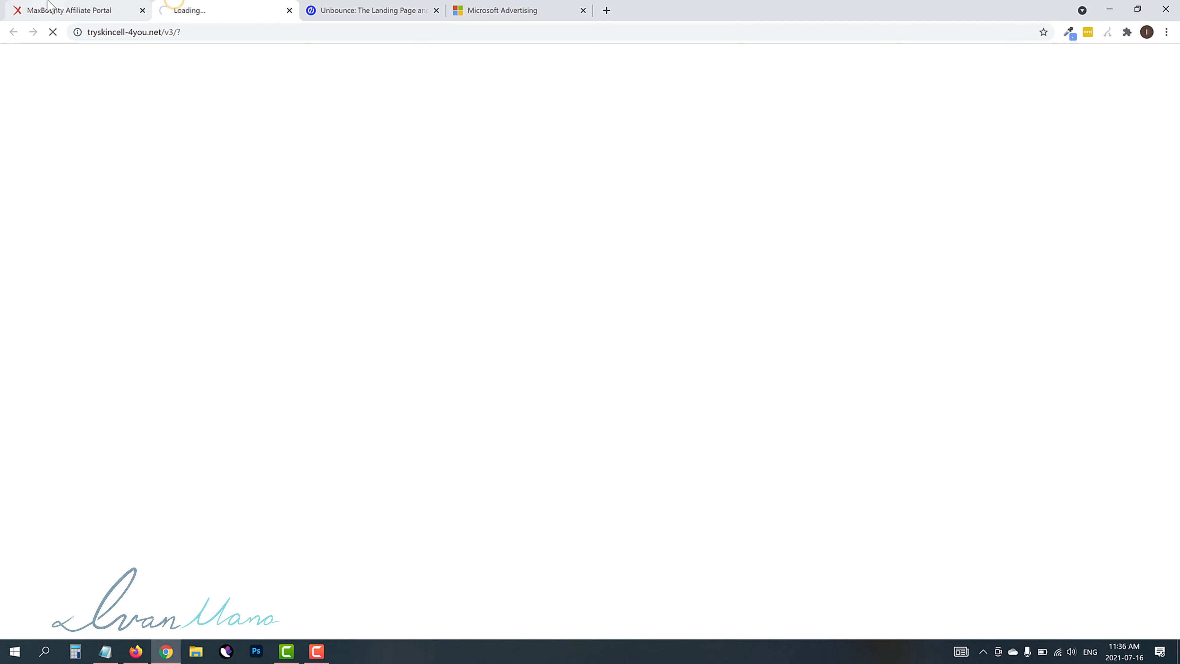
left_click(48, 5)
left_click(478, 519)
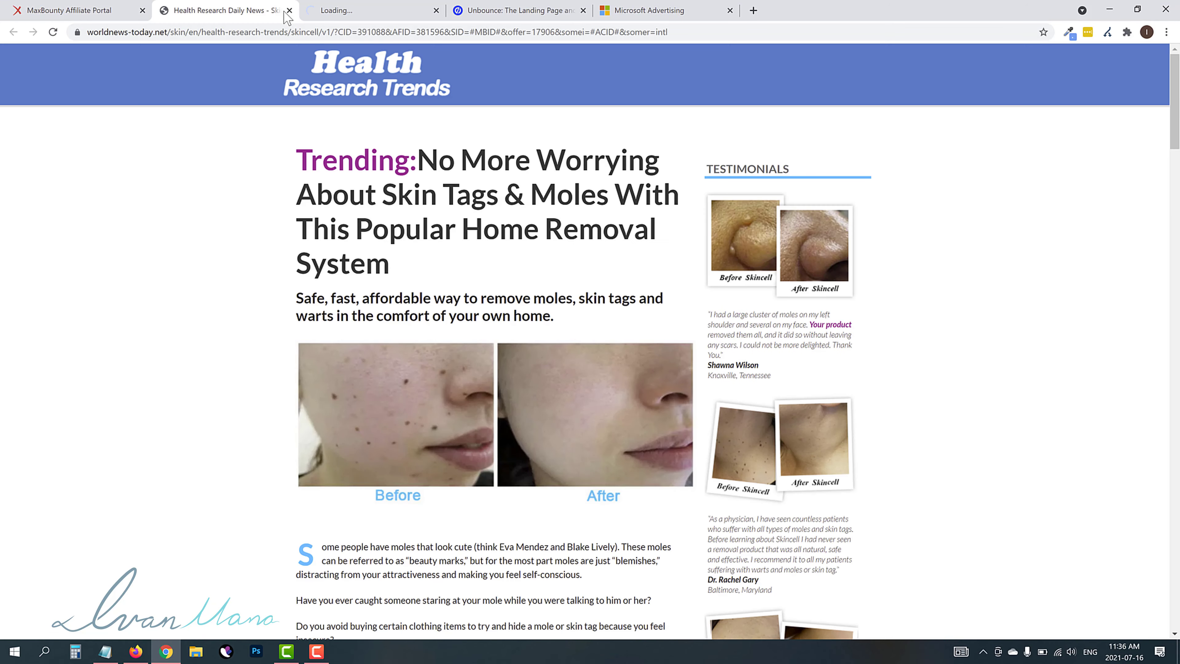
left_click(288, 10)
left_click(269, 7)
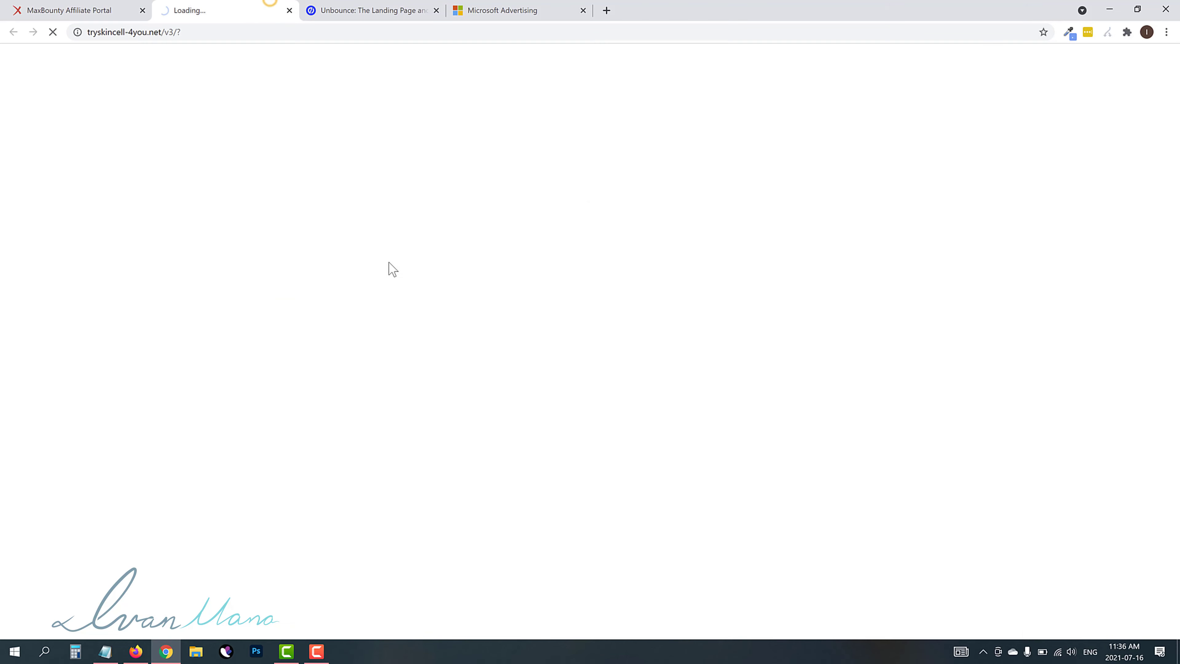
Step: Open the Skincell Pro (Default) landing page preview from the MaxBounty campaign and close the Sample preview tab
left_click(79, 6)
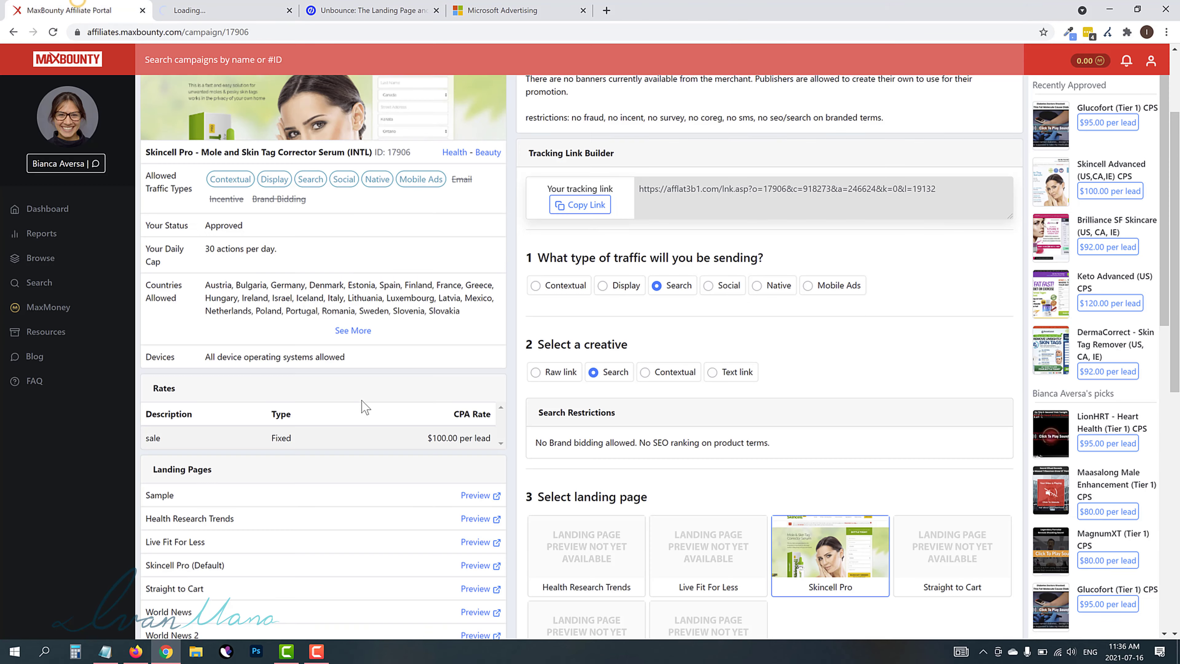
scroll(268, 489, "down", 1)
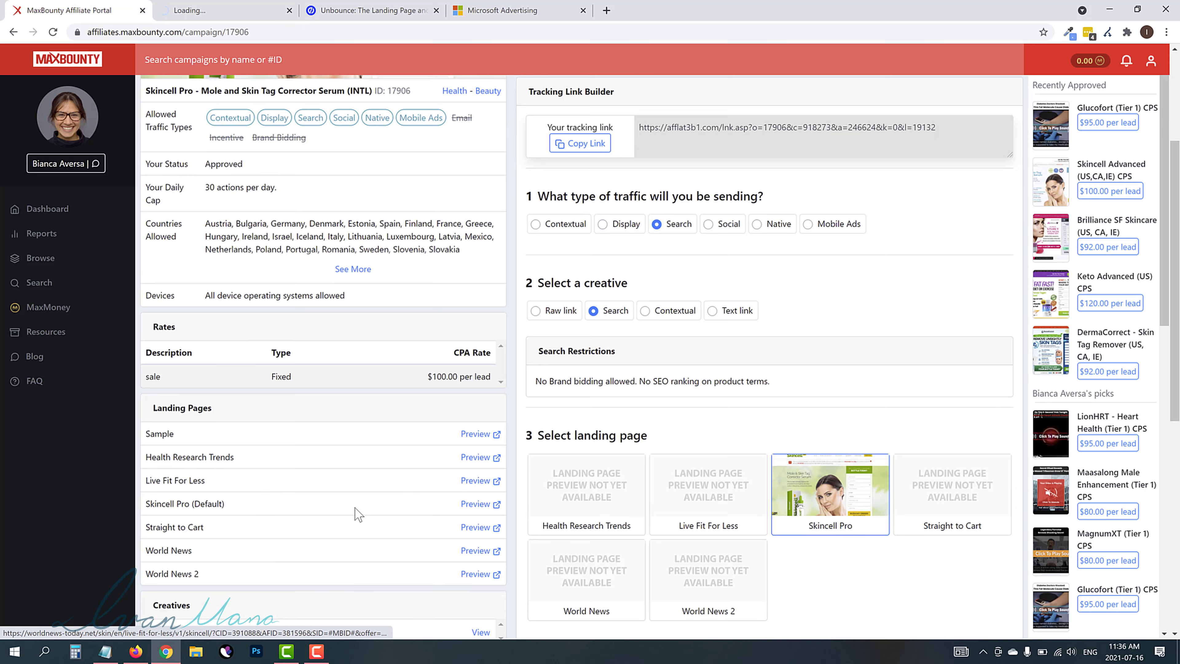
left_click(475, 504)
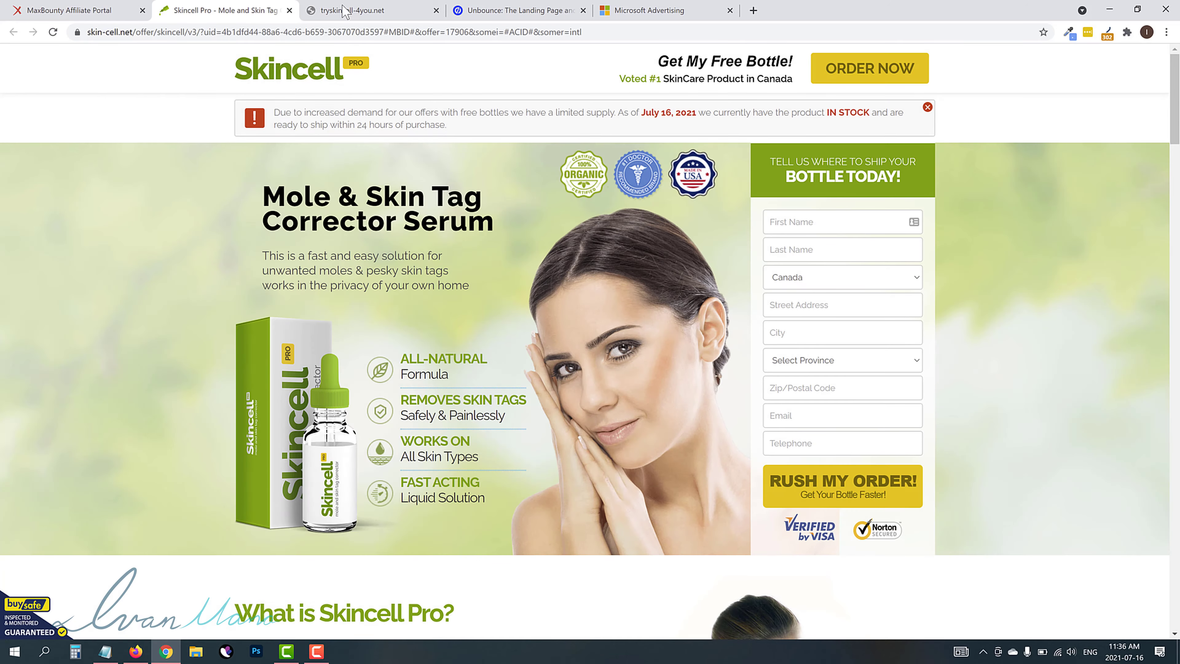
left_click(424, 13)
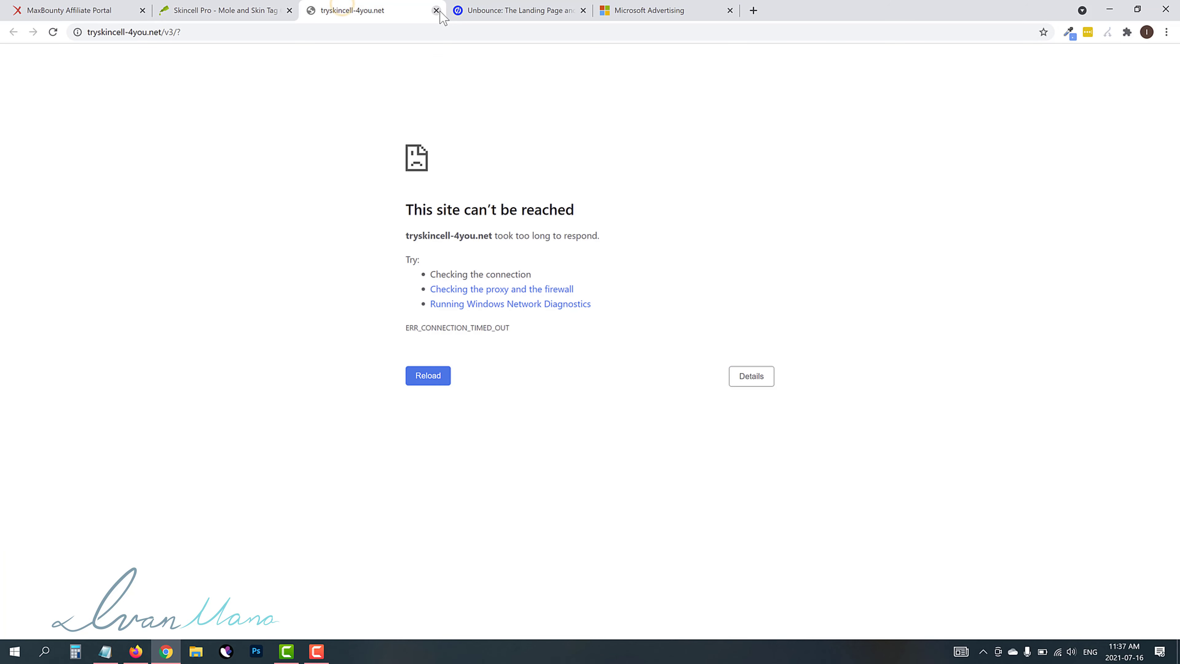
left_click(436, 10)
Step: Review the Skincell Pro offer page alongside the tracking link and description on the MaxBounty campaign page
left_click(223, 8)
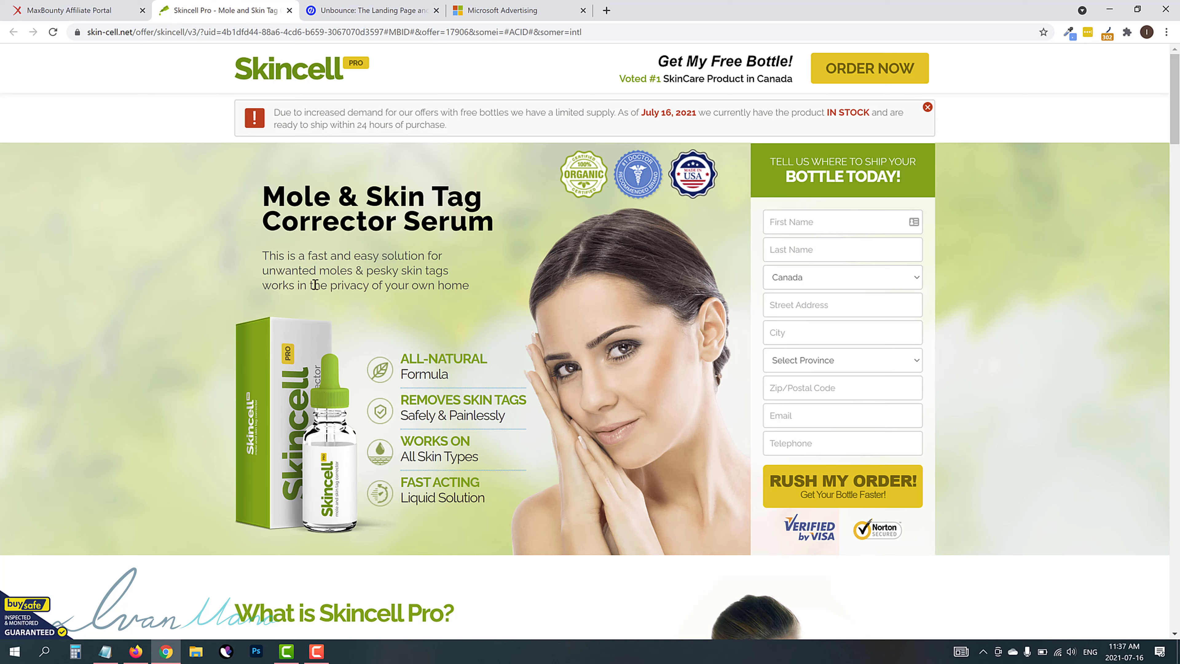
left_click(99, 5)
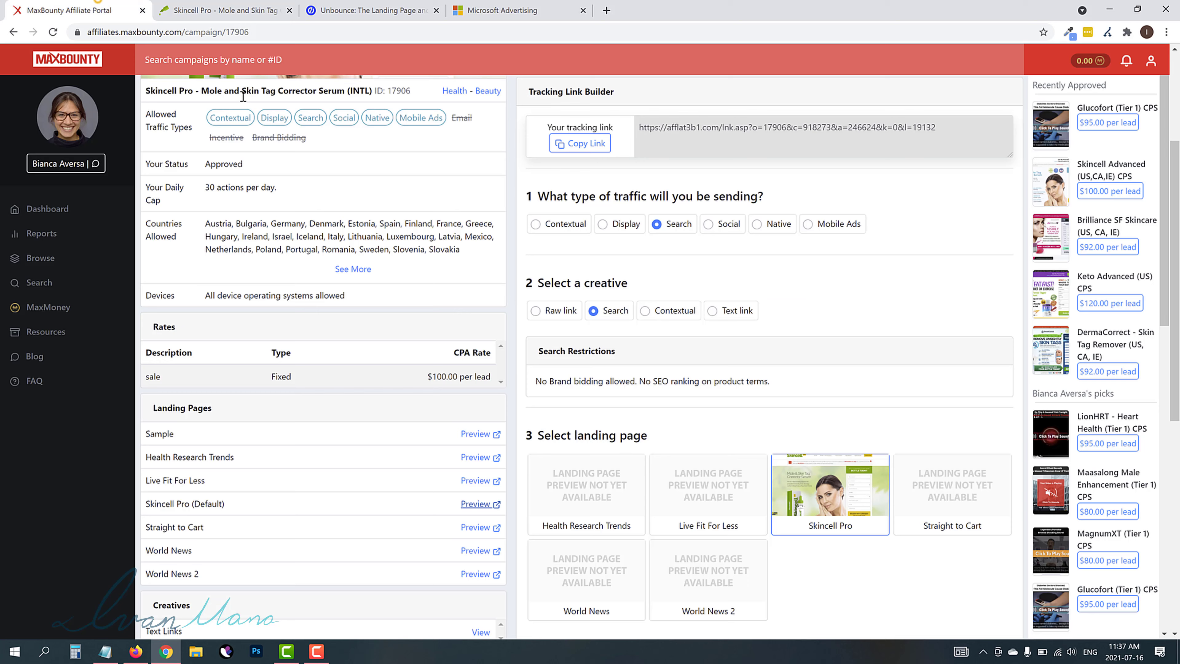
left_click(641, 127)
scroll(700, 172, "up", 4)
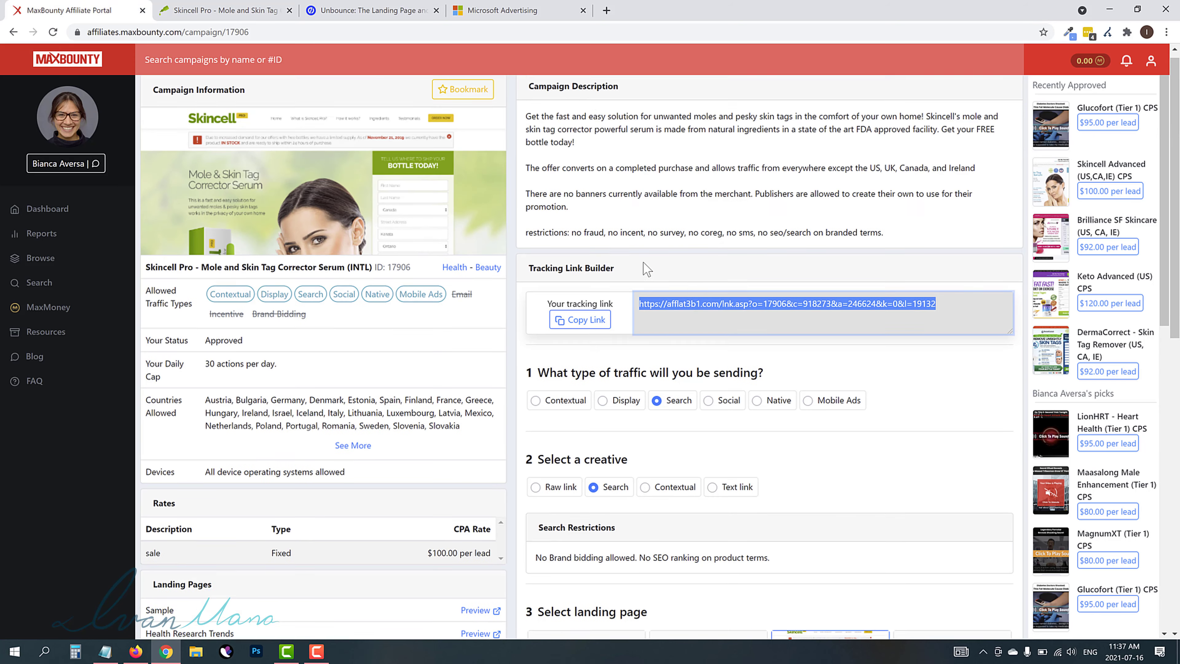
left_click(279, 6)
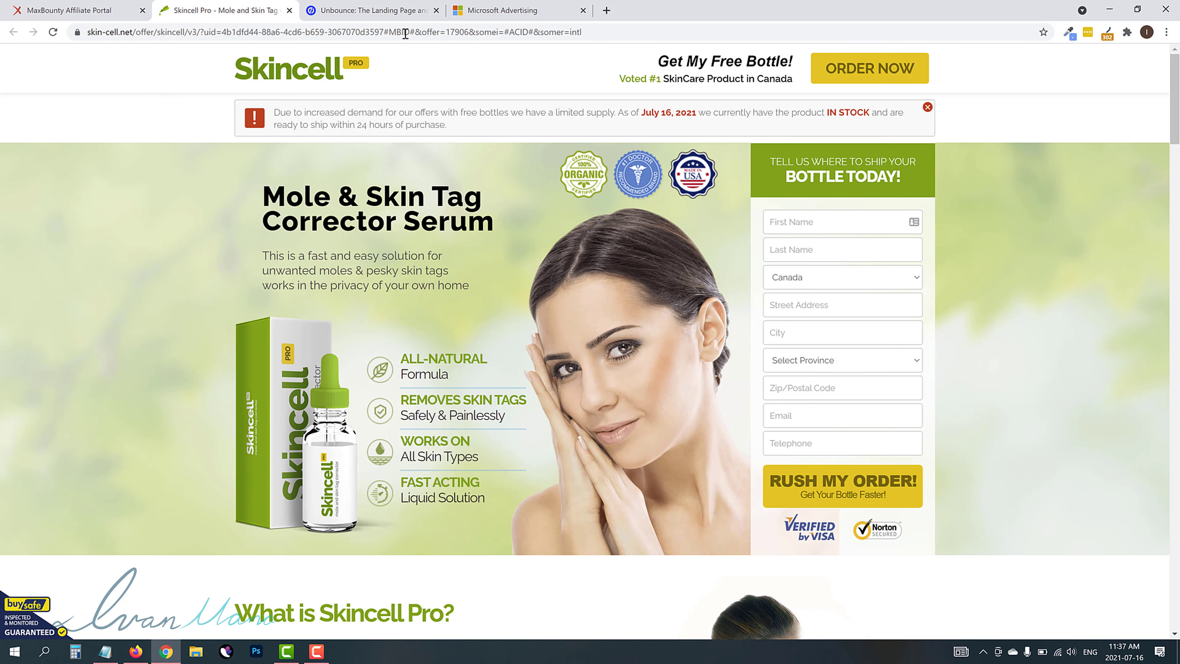
Step: Switch to Unbounce, name the new page "Skincell Pro - Maxbounty" and create it from the selected Mova (Video) template
left_click(372, 10)
scroll(441, 432, "down", 1)
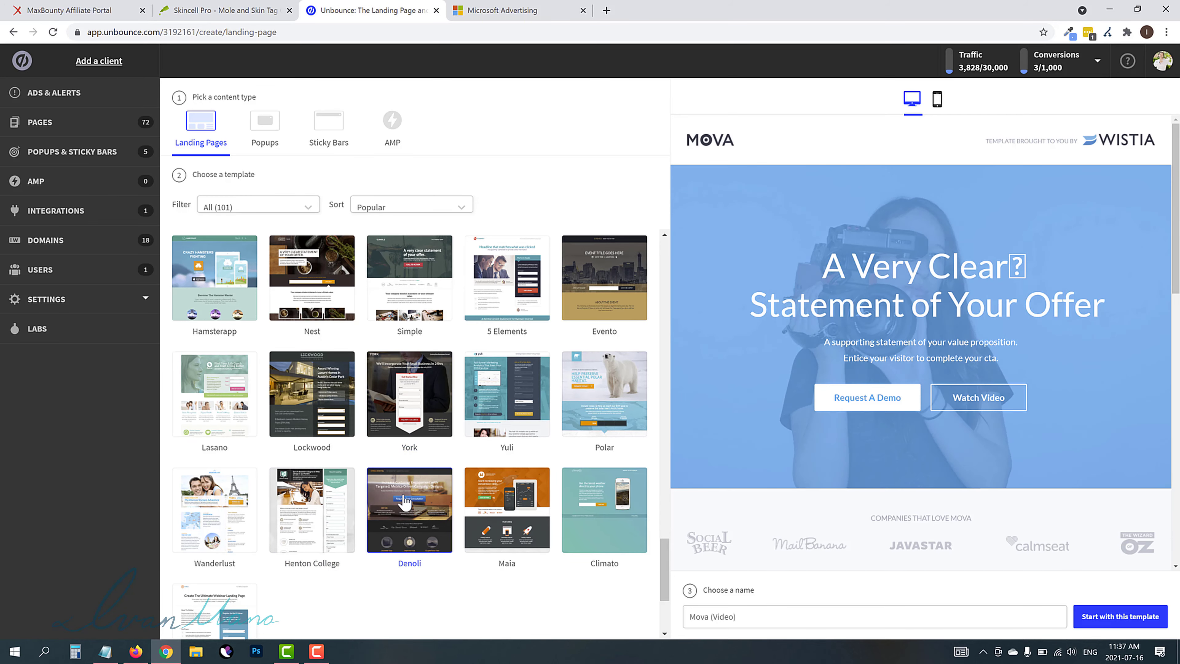
scroll(406, 502, "up", 10)
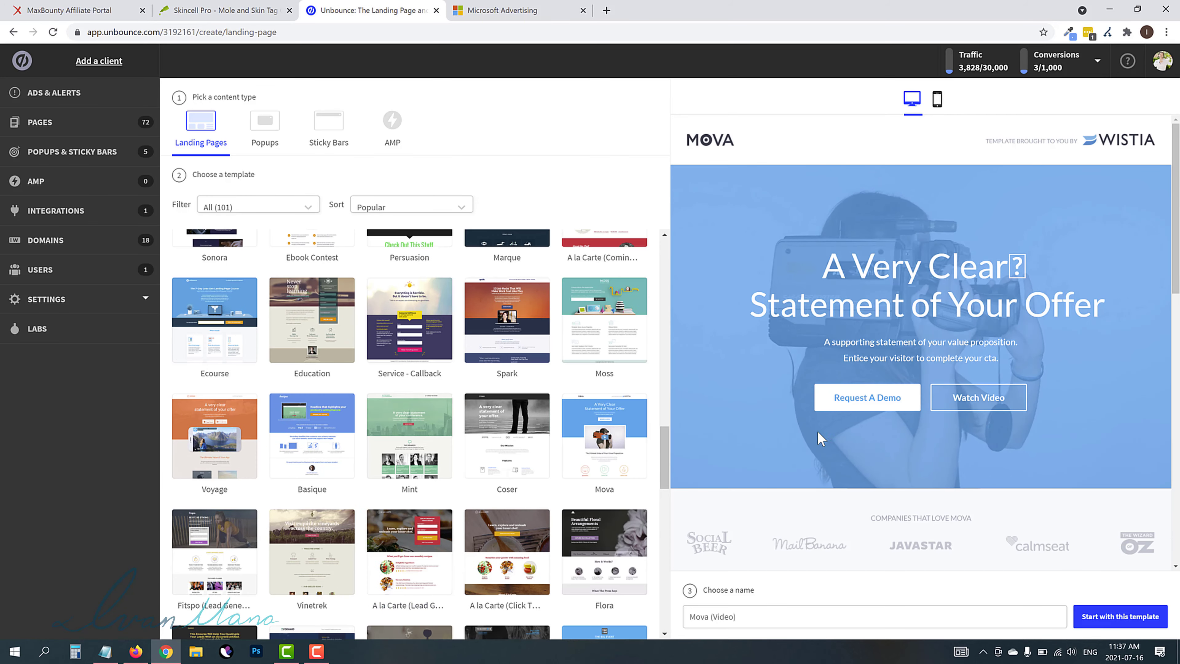
scroll(405, 419, "up", 5)
left_click(753, 613)
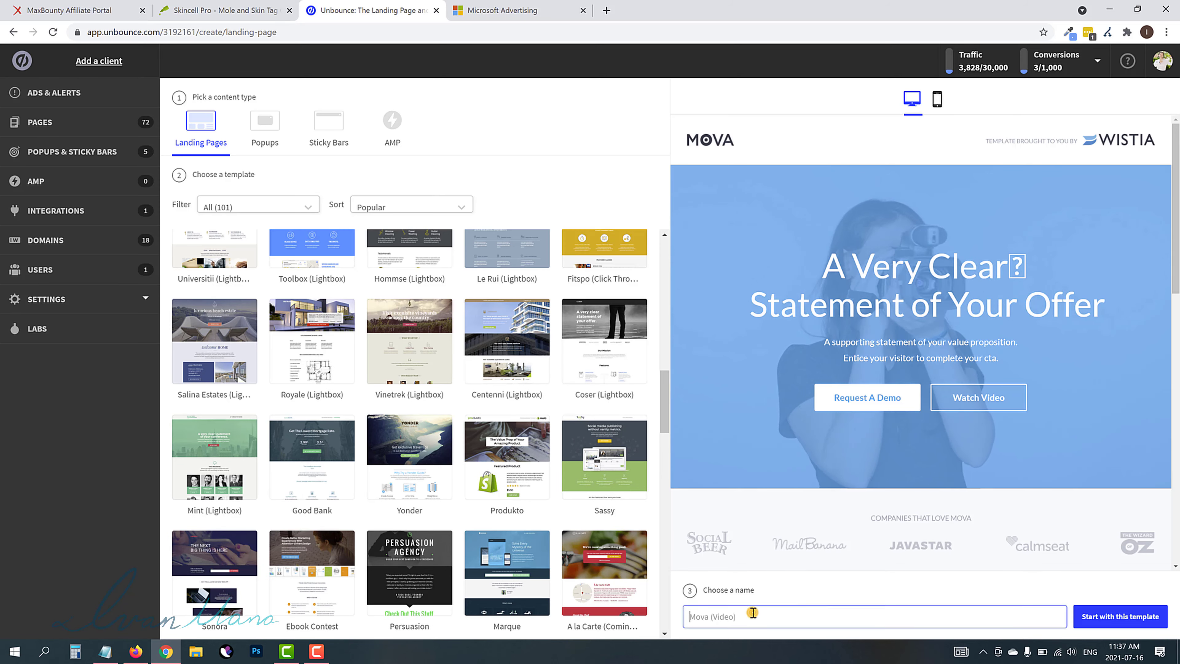
type("Skine")
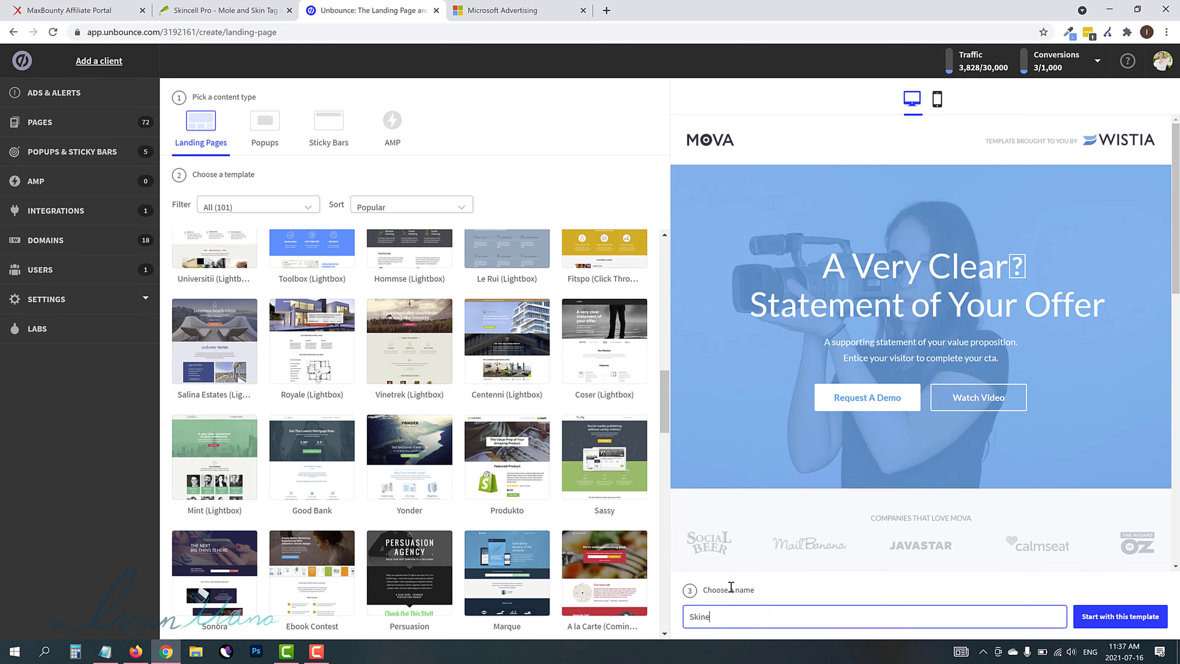
key("BackSpace")
type("cell Pro - Ma")
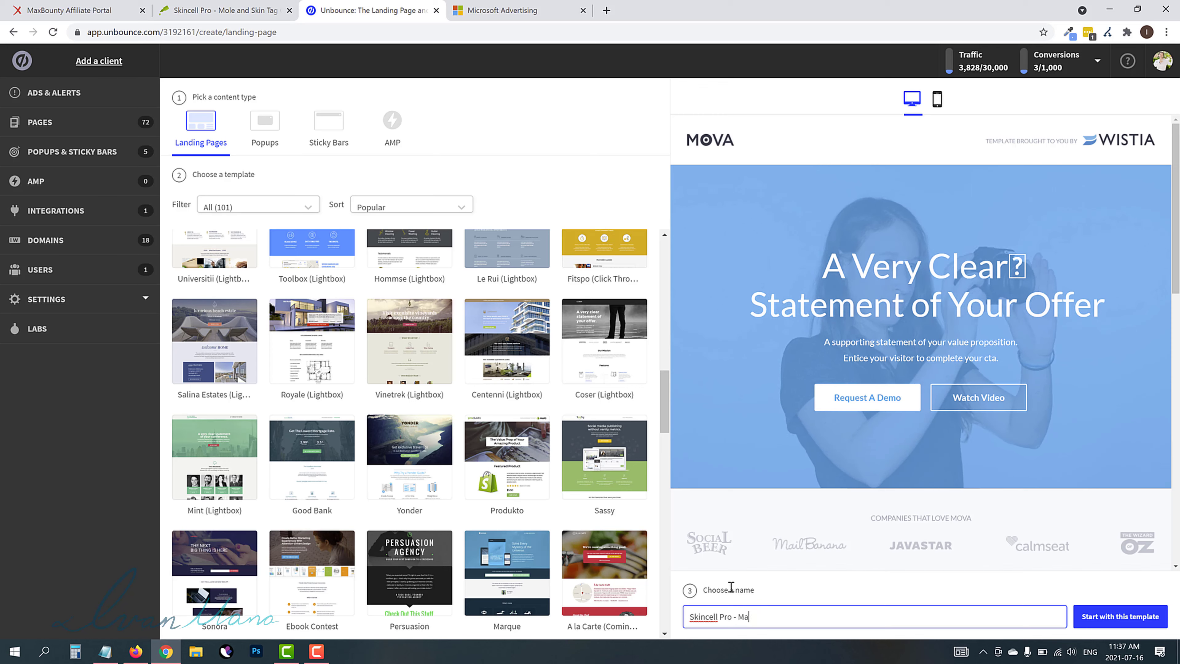
type("xbounty")
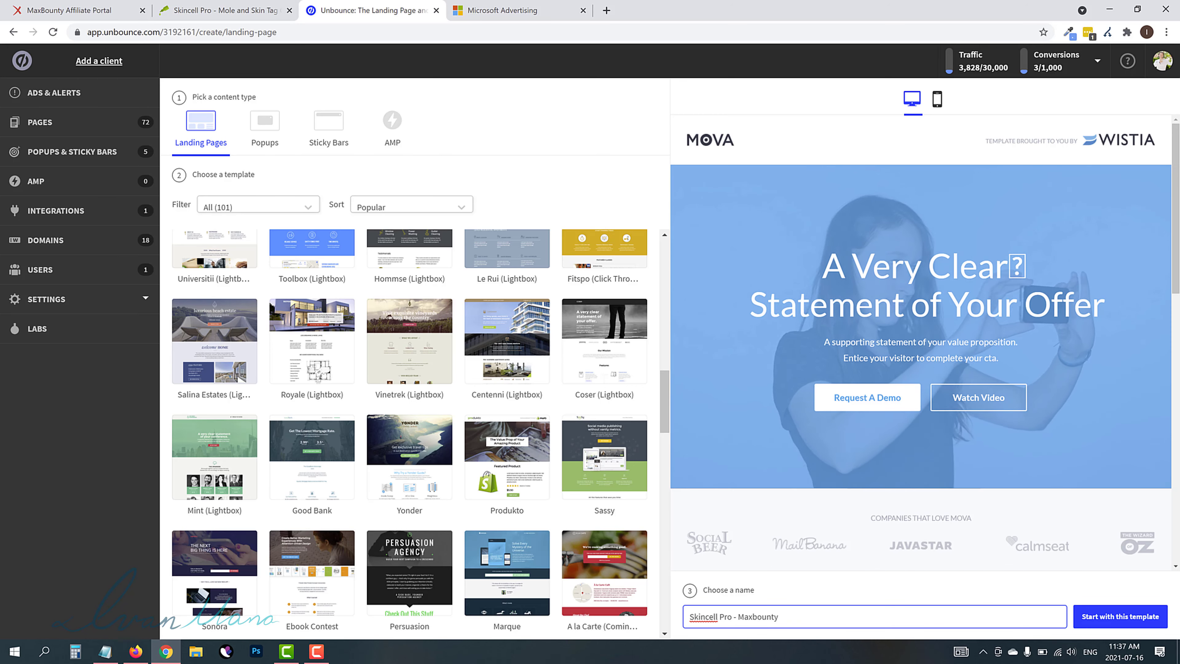
left_click(1120, 617)
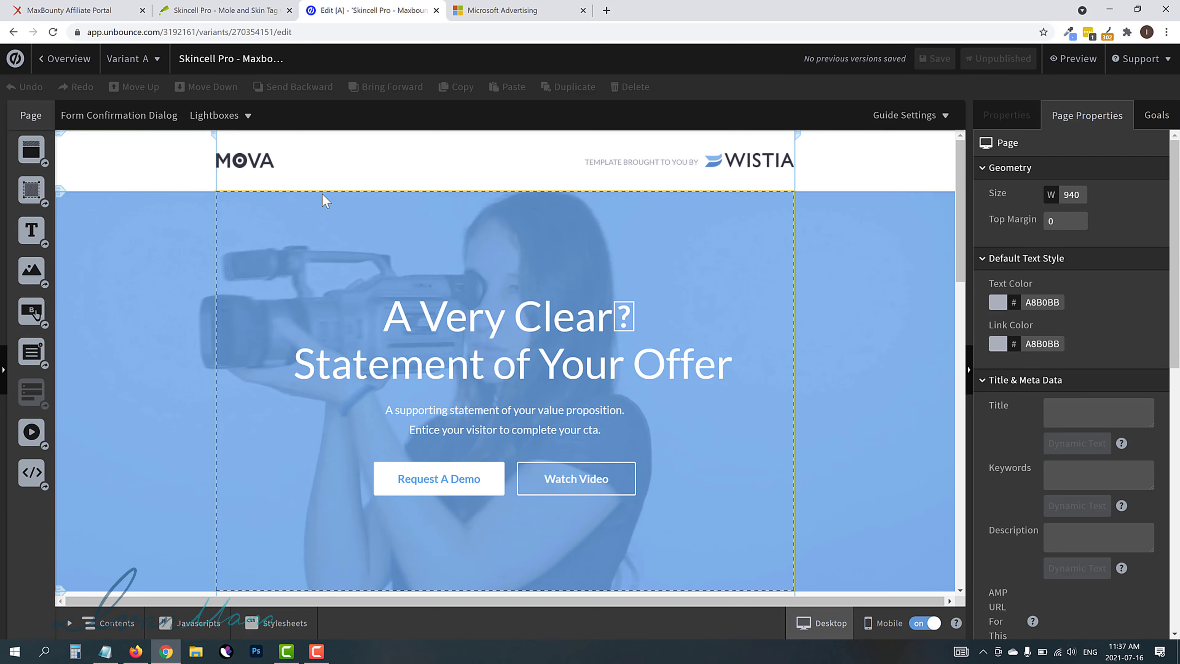
Step: Delete the Mova logo, the Wistia logo and the "Template brought to you by" text from the page header
left_click(250, 163)
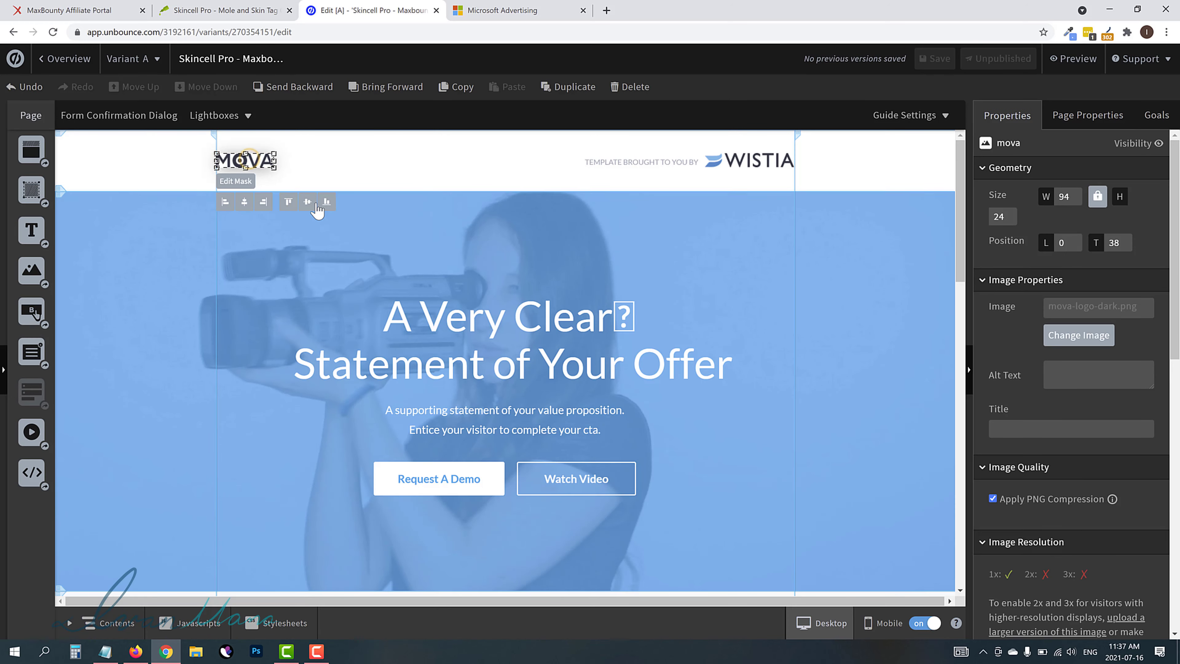
key("Delete")
left_click(729, 163)
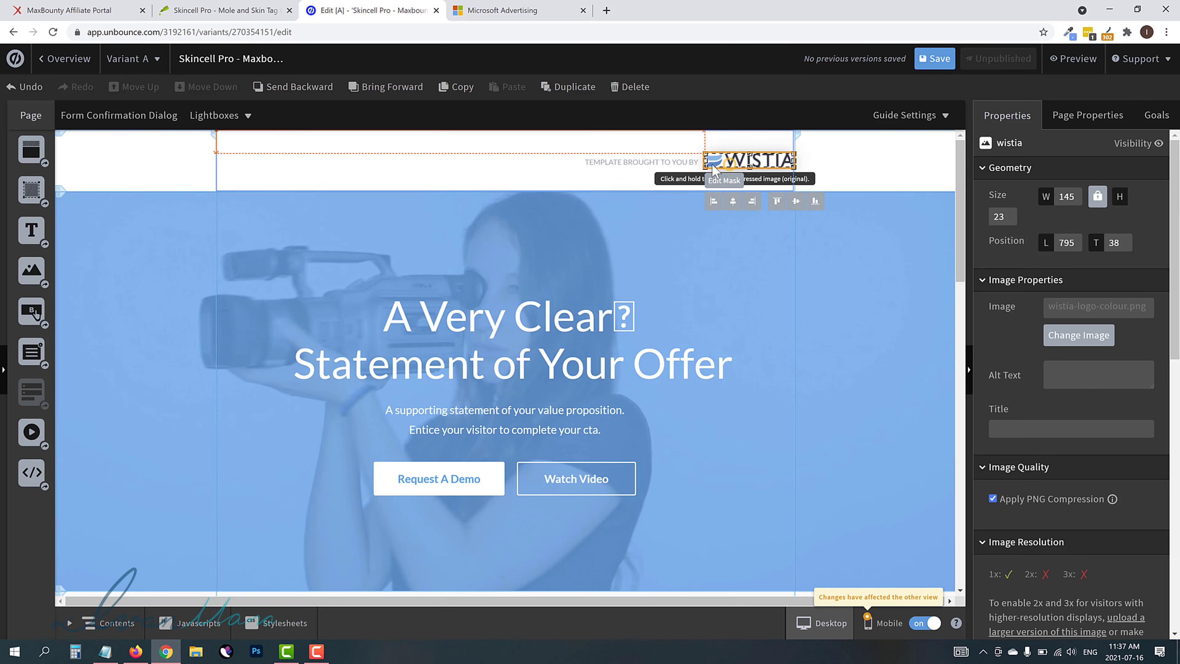
key("Delete")
left_click(670, 165)
key("Delete")
left_click(510, 158)
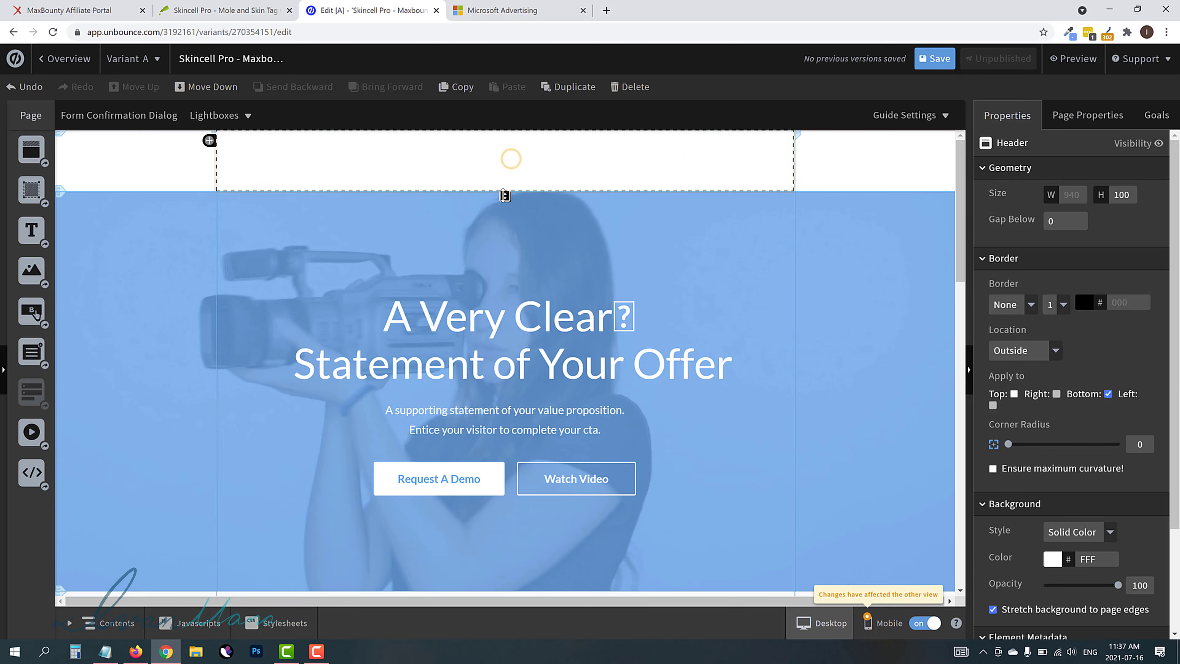
Step: Review the top section of the Skincell Pro offer page and return to the Unbounce editor
scroll(522, 176, "down", 2)
left_click(228, 10)
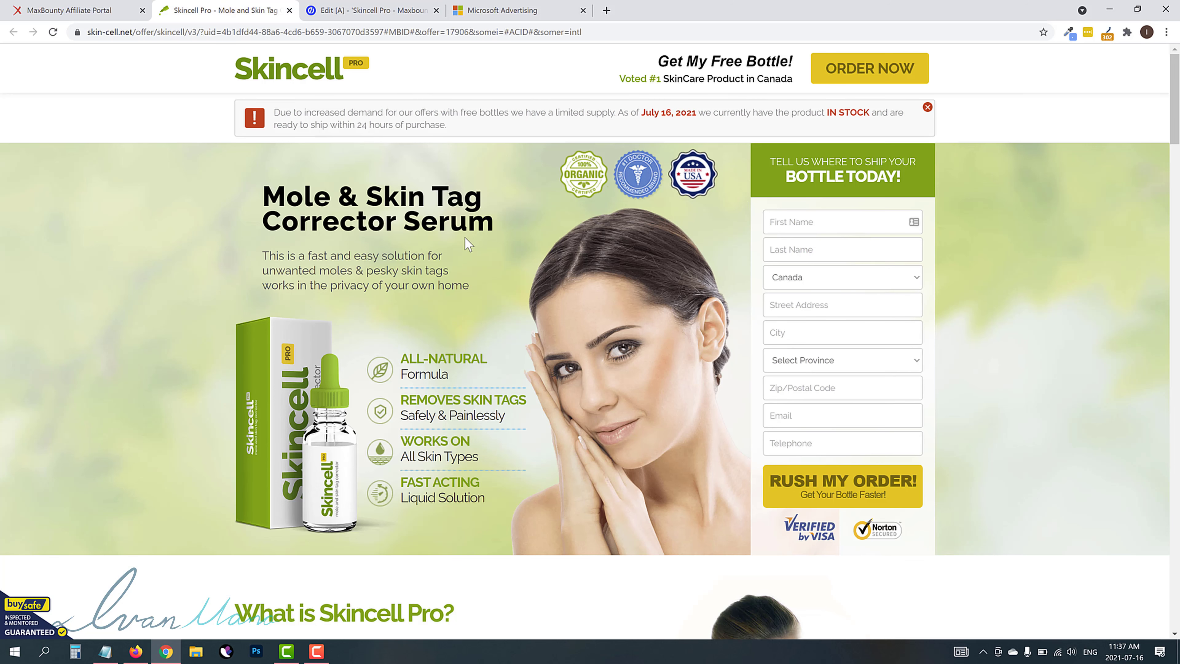
left_click(338, 6)
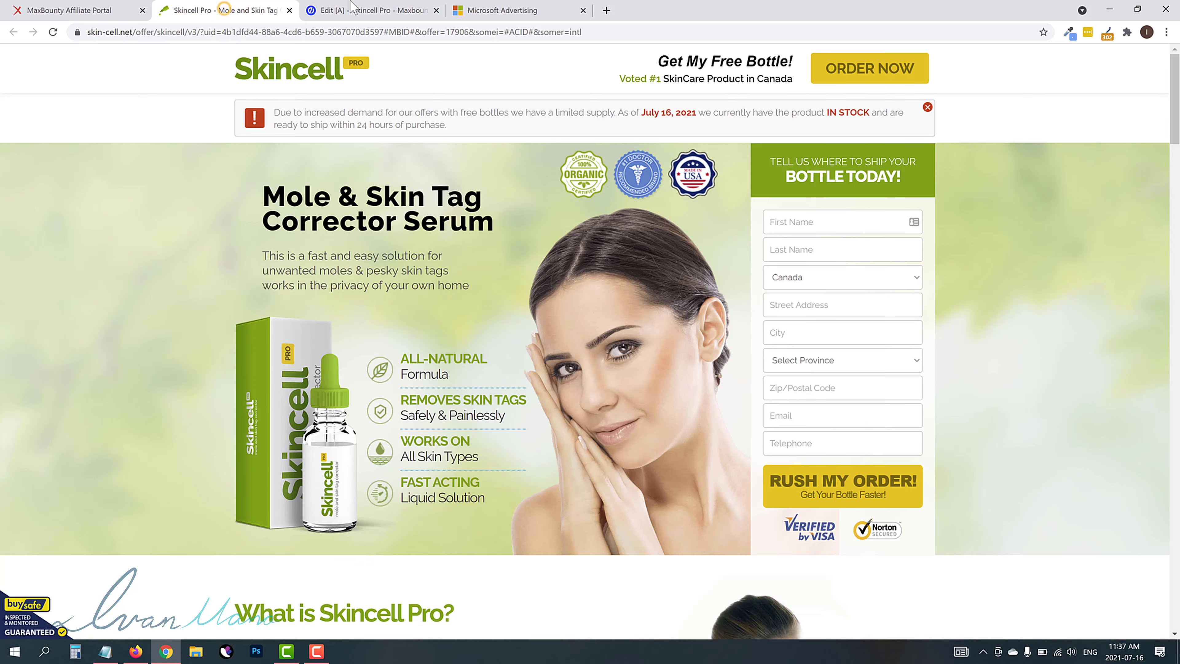
left_click(223, 10)
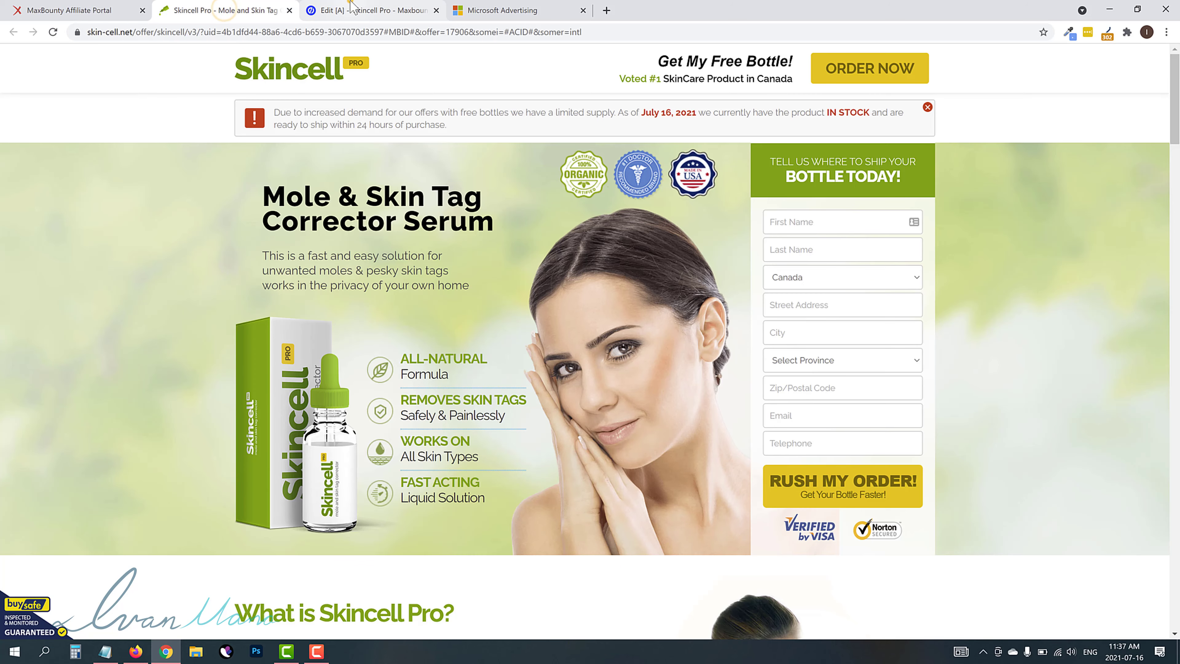
left_click(350, 10)
Step: Change the Hero Shot section's background style to Image
left_click(755, 202)
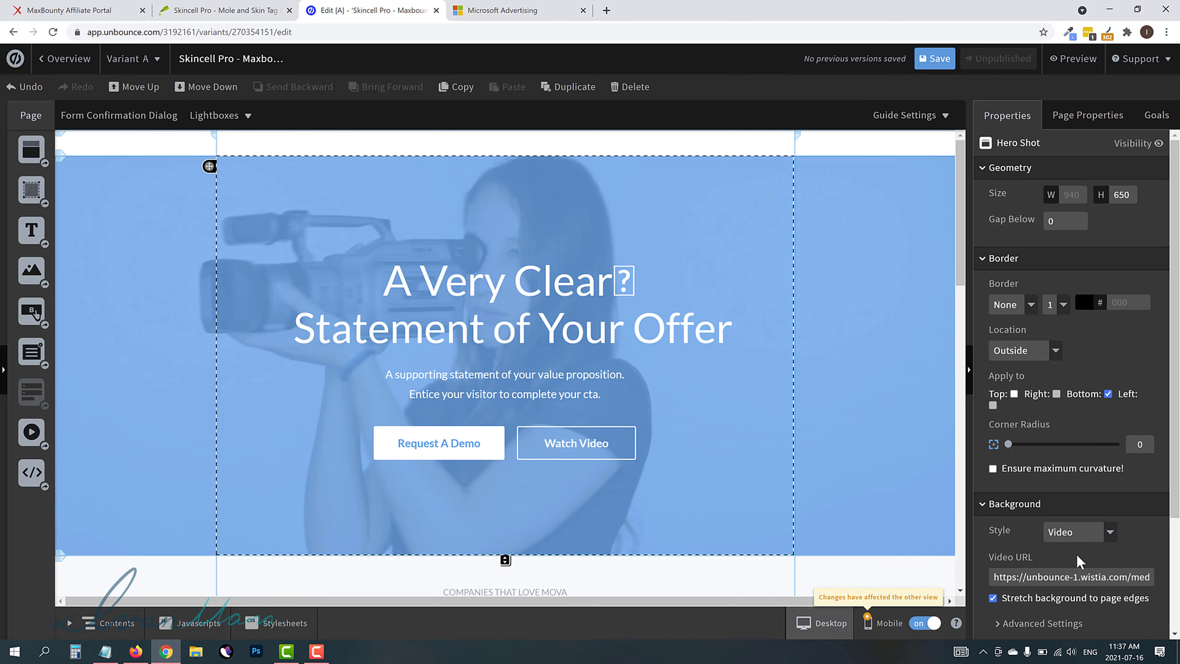
scroll(1077, 562, "down", 3)
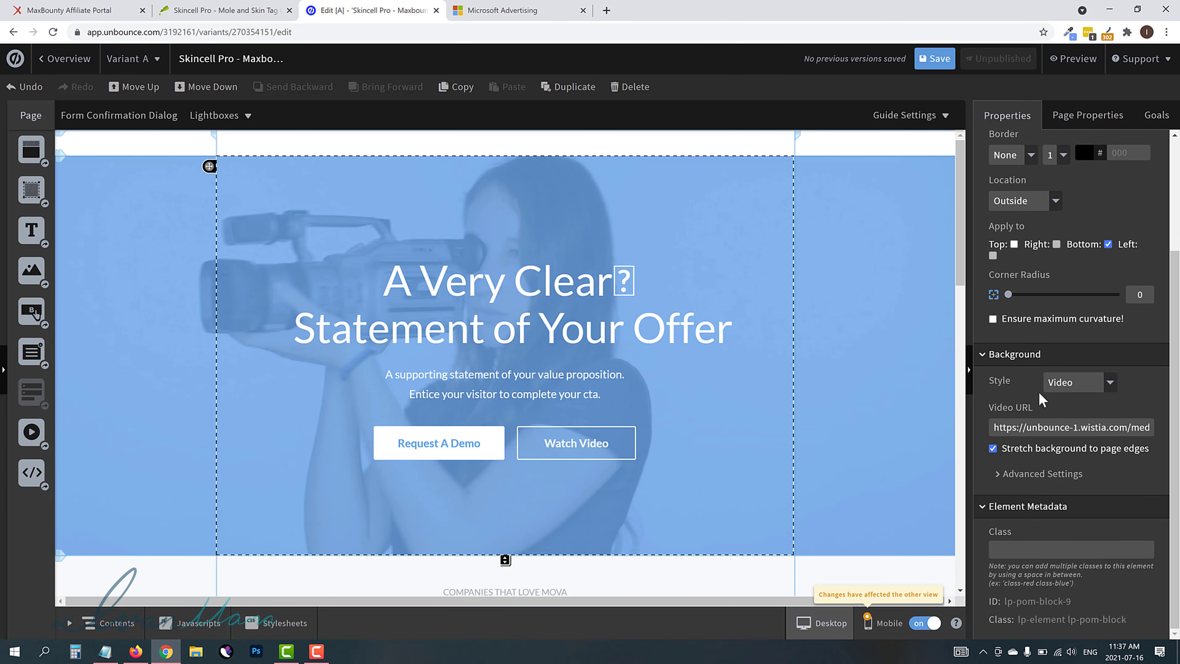
left_click(1069, 382)
left_click(1065, 392)
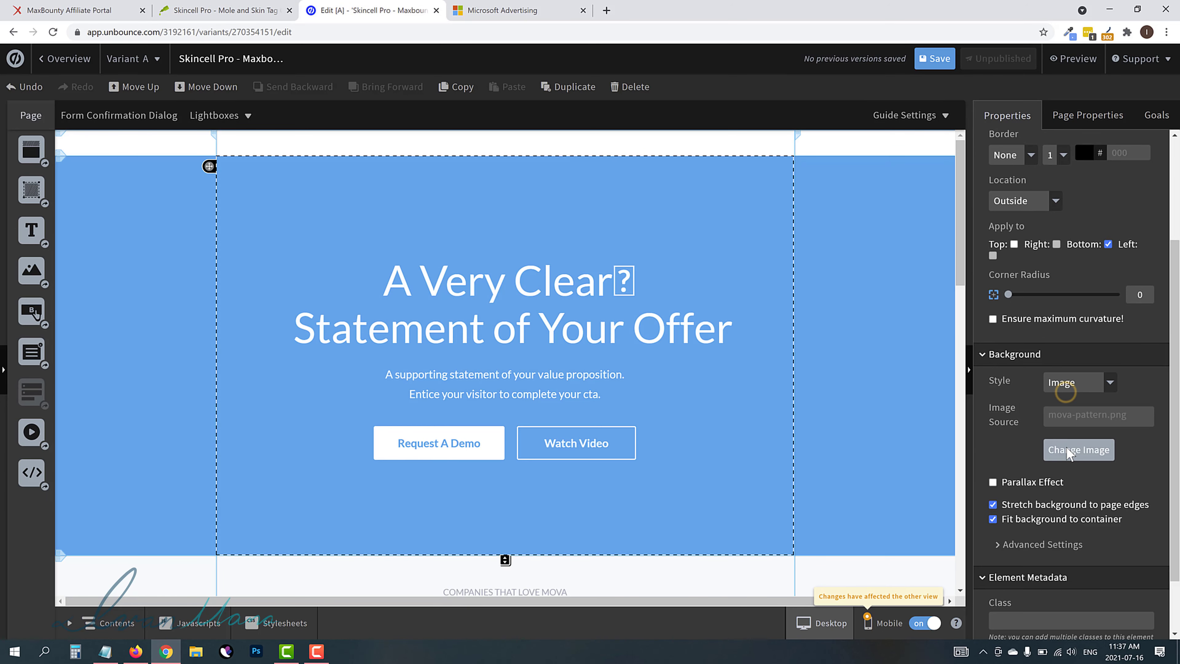
Step: Open the image chooser for the hero background and search the Unsplash images for "woman skin"
left_click(1067, 453)
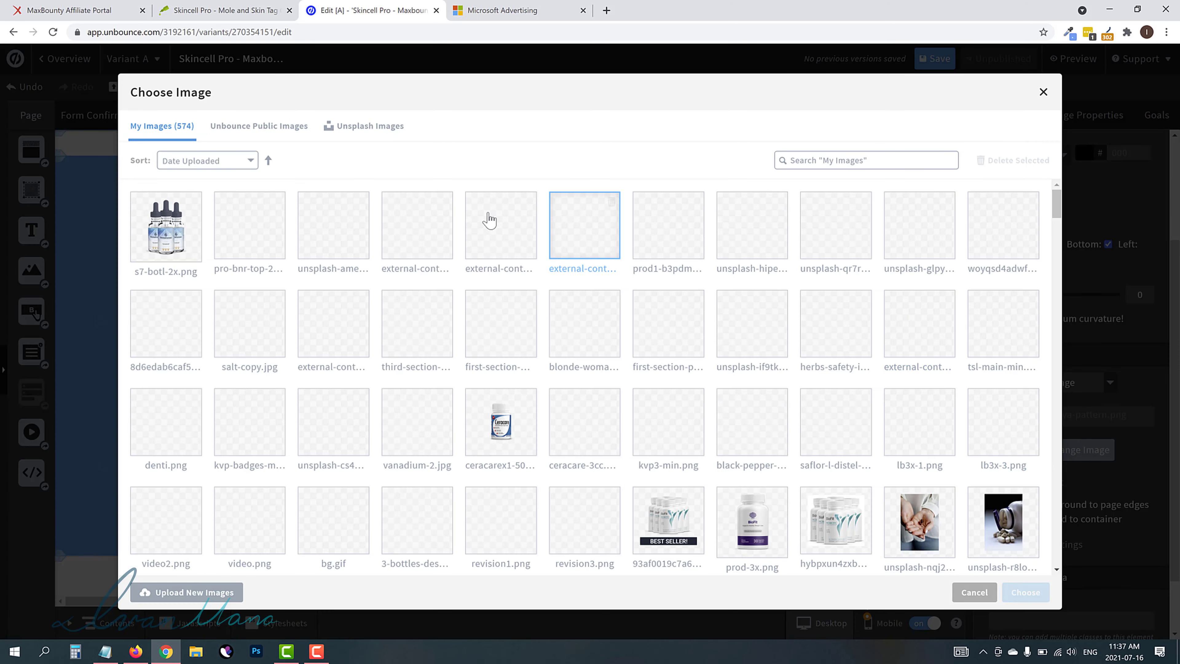
left_click(365, 128)
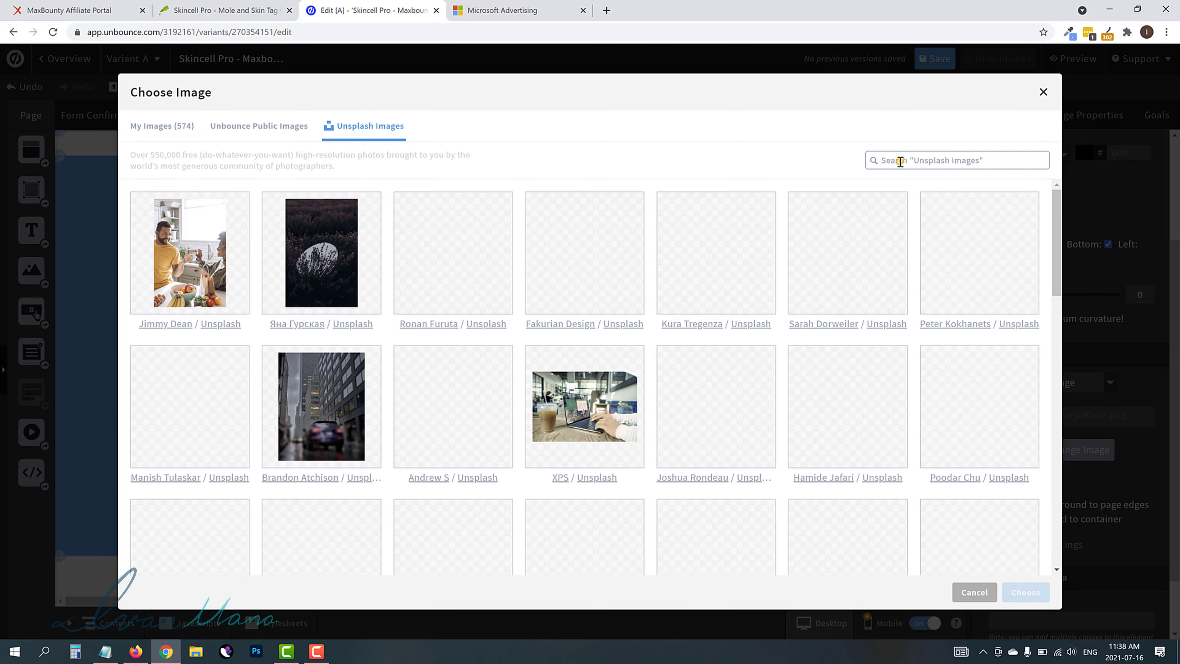
left_click(894, 160)
type("woman ")
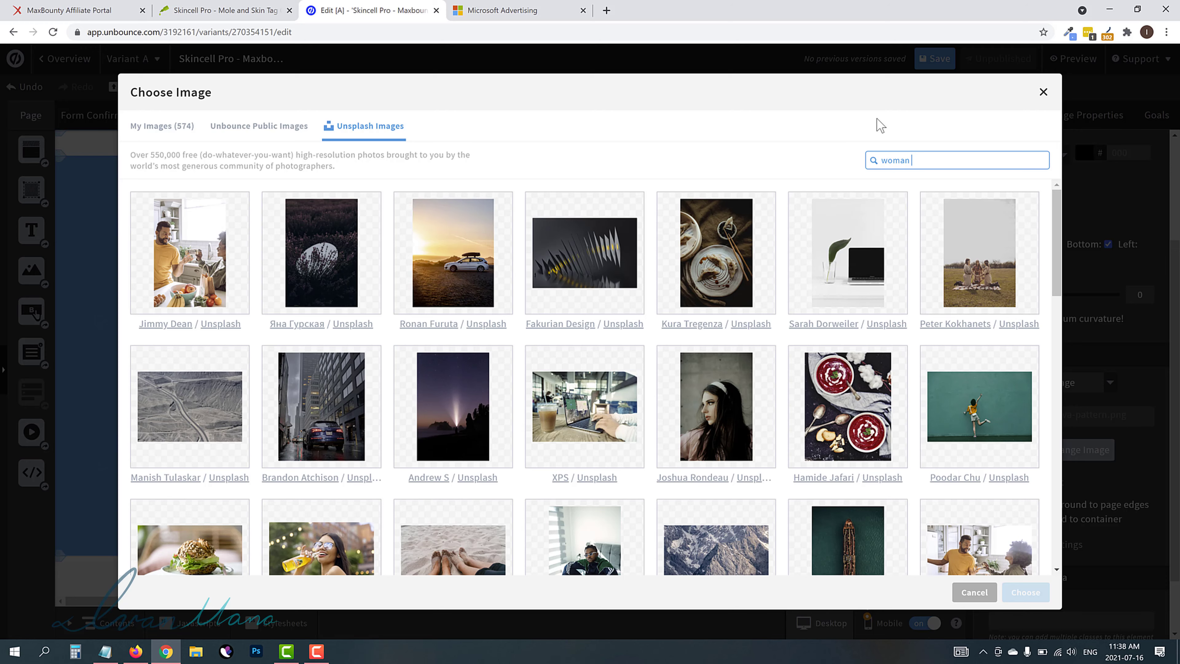
type("skin")
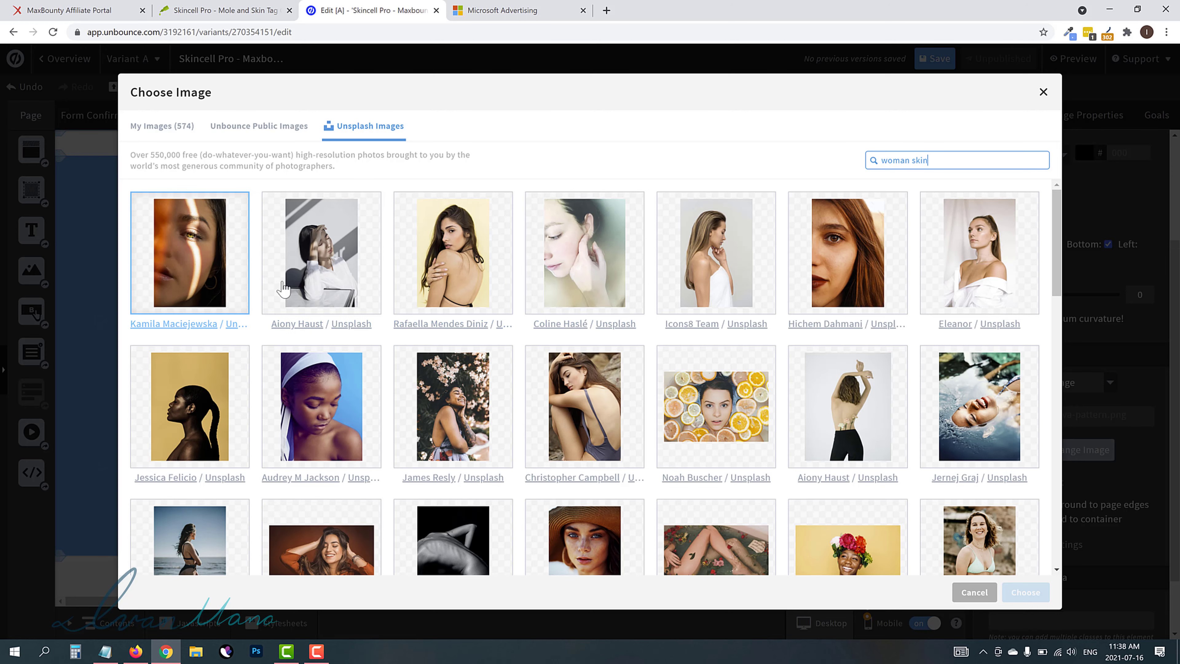
Step: Import the Unsplash photo of the smiling woman in an orange jacket as the hero background, checking the Skincell Pro offer page meanwhile
scroll(841, 288, "down", 3)
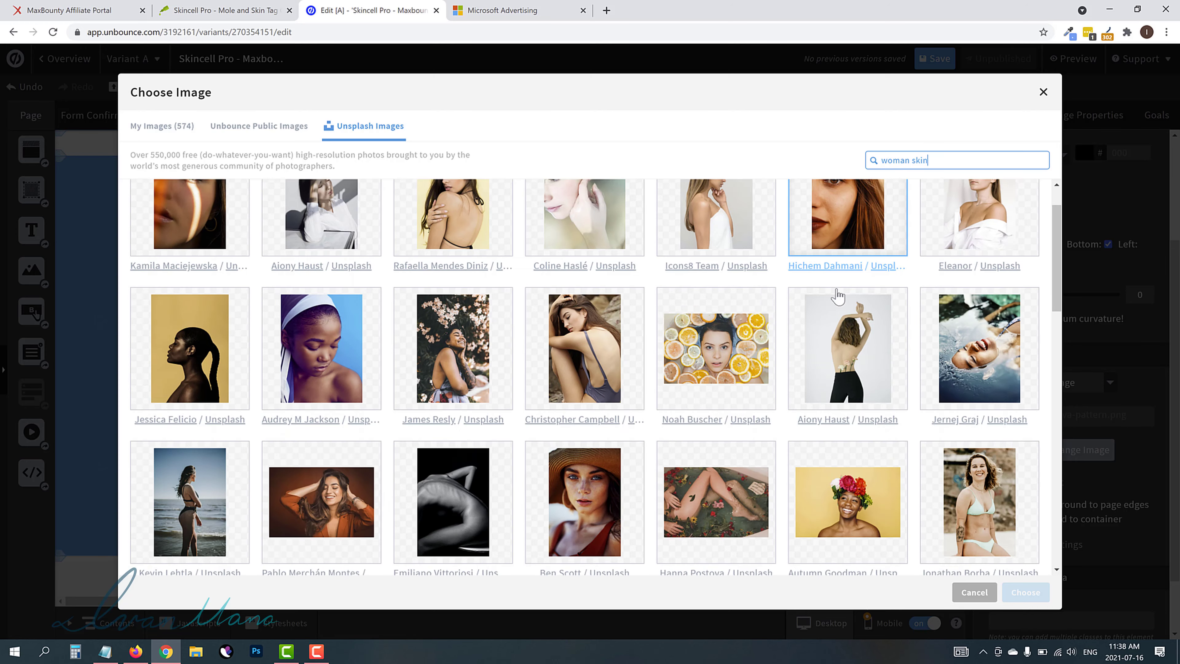
scroll(604, 394, "down", 1)
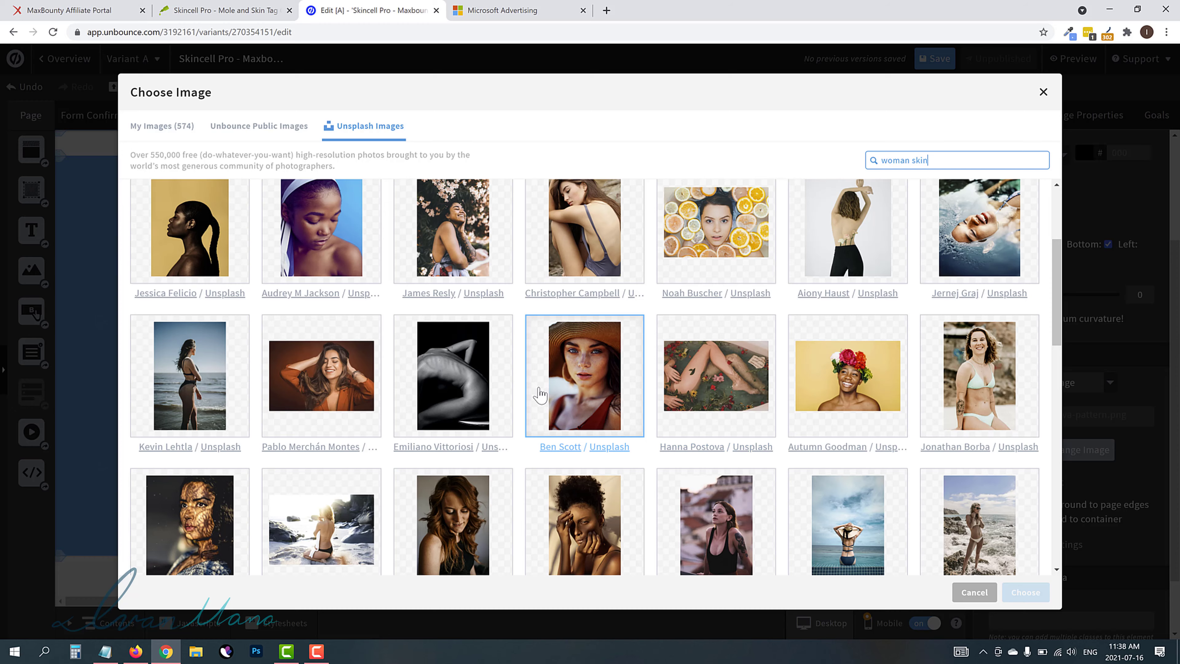
scroll(539, 395, "down", 1)
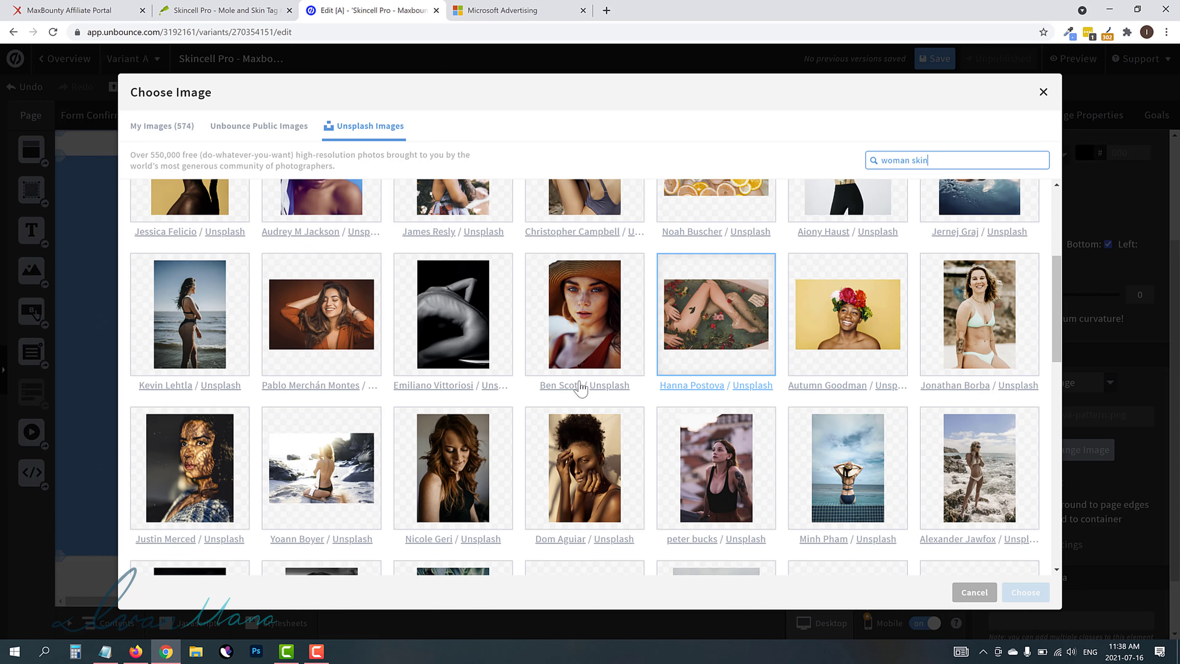
scroll(540, 390, "down", 1)
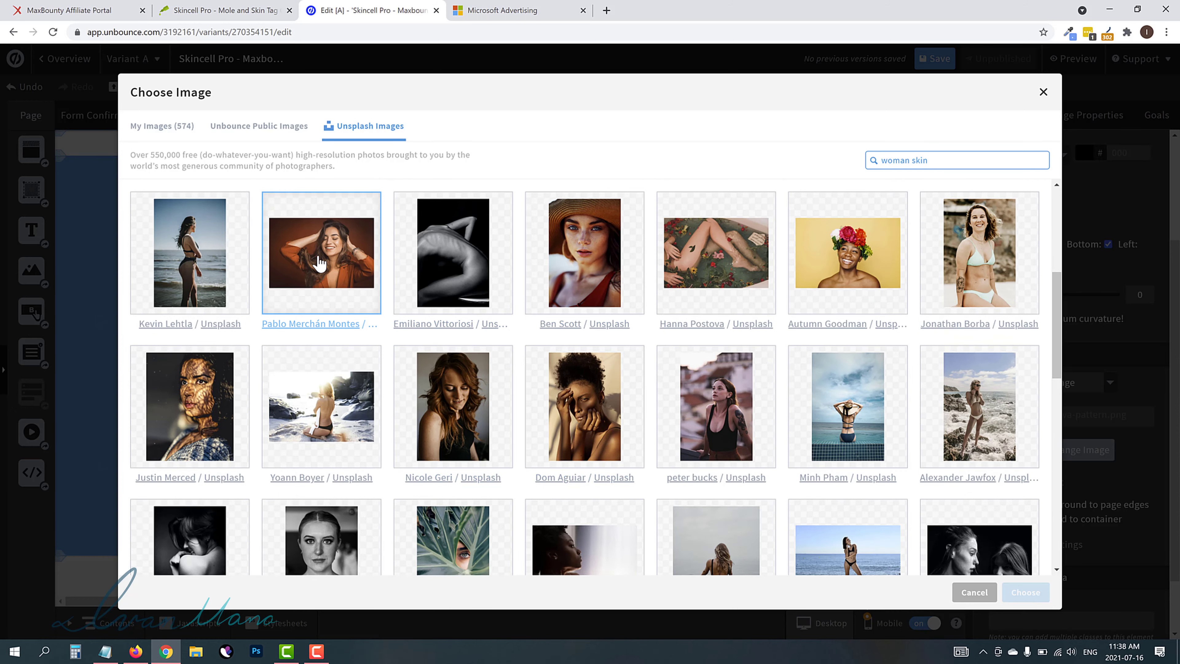
left_click(305, 306)
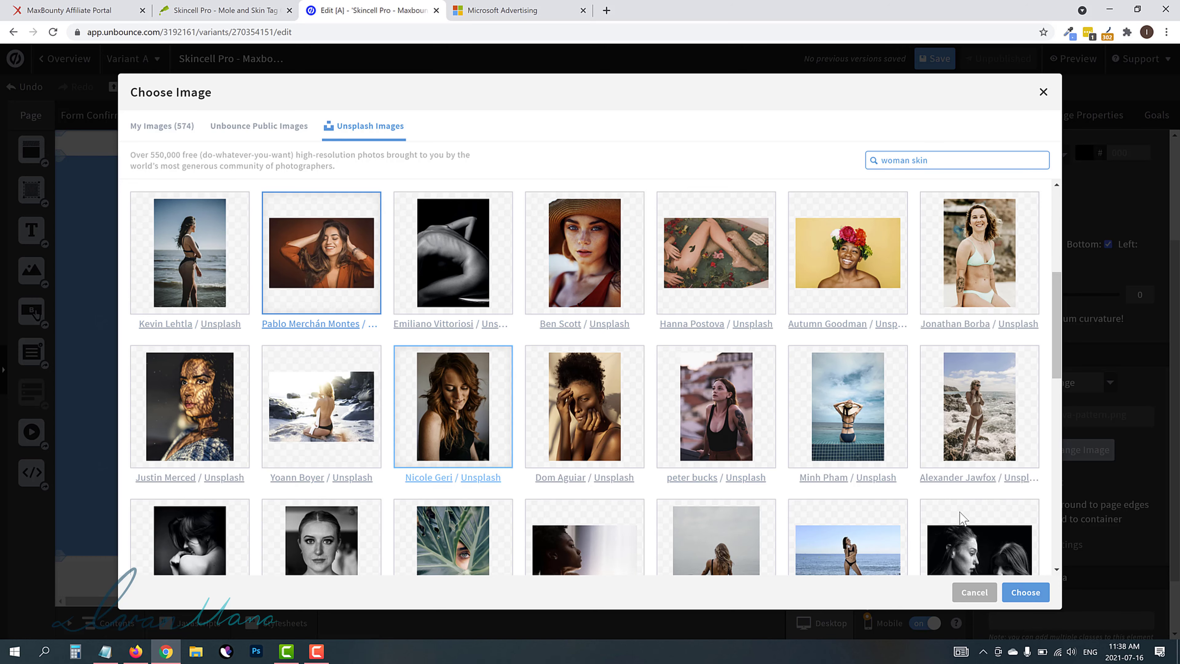
left_click(1035, 600)
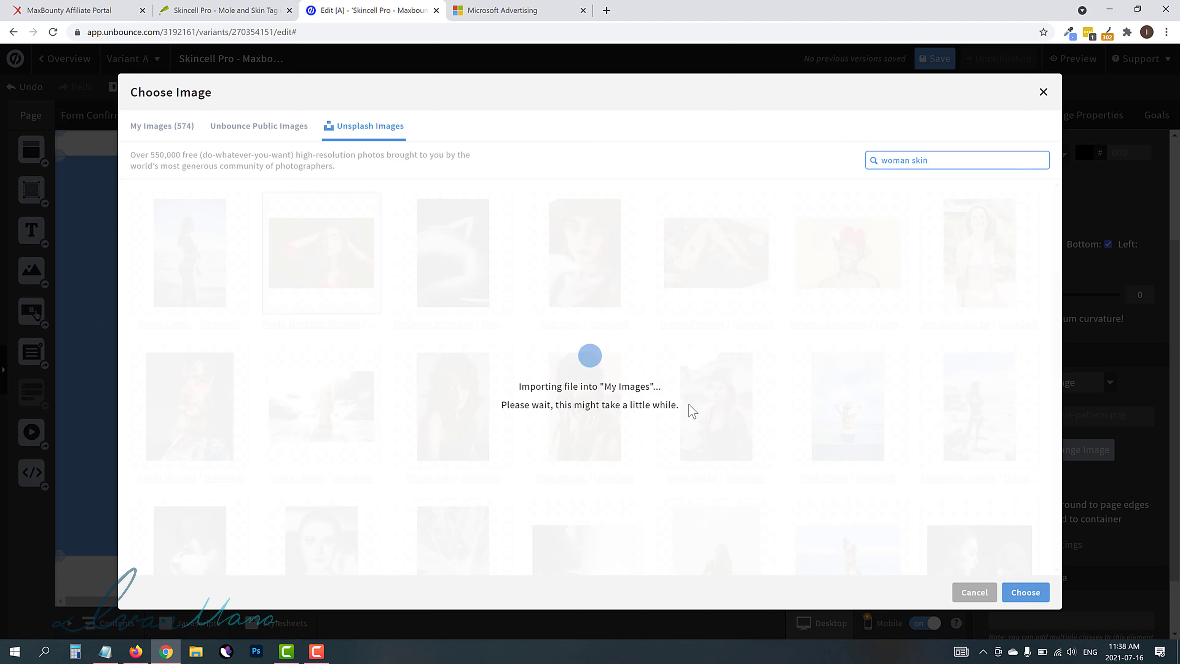
left_click(229, 7)
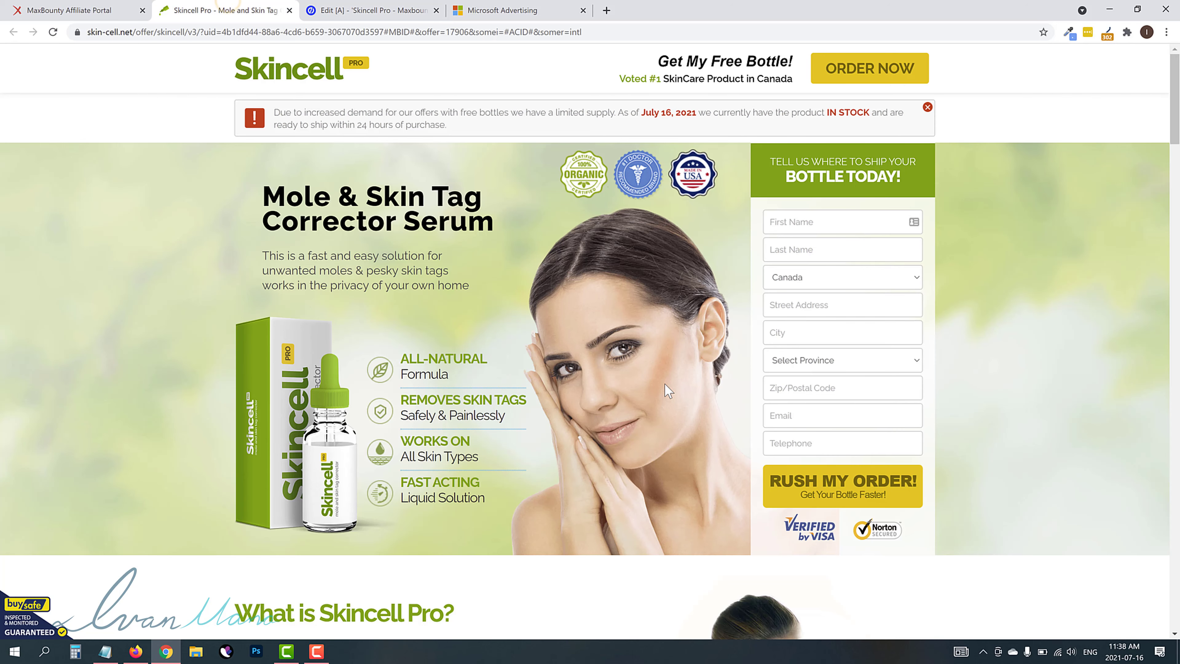
left_click(344, 10)
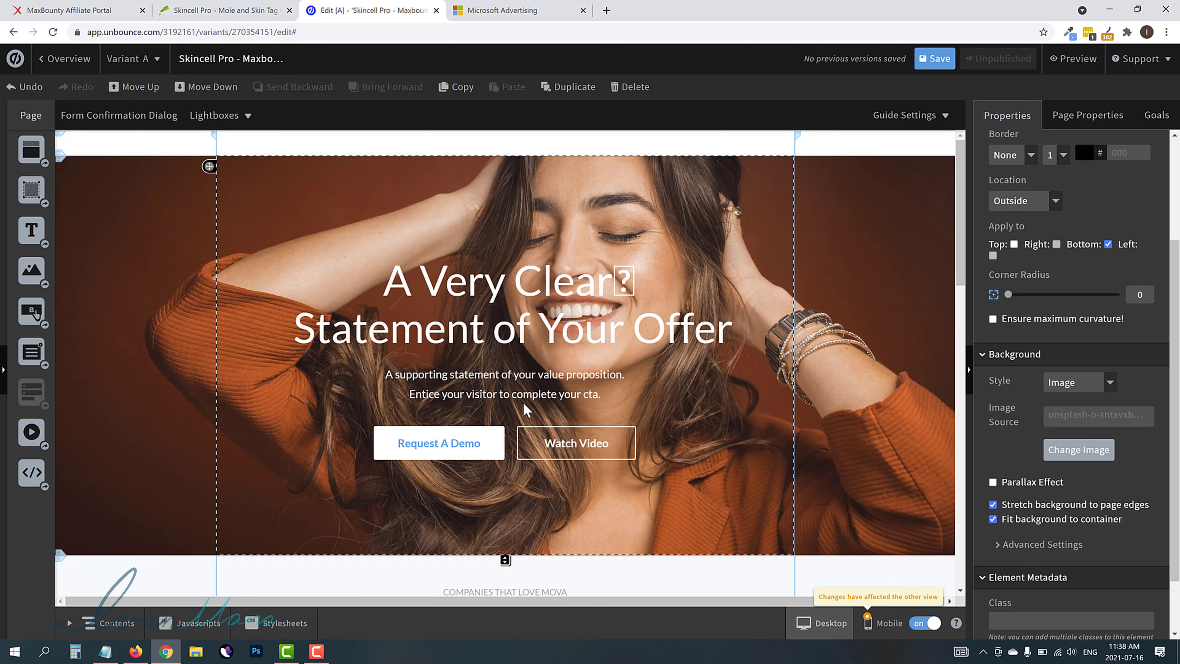
Step: Set the hero background color to a bright lime green in the advanced background settings
left_click(1030, 545)
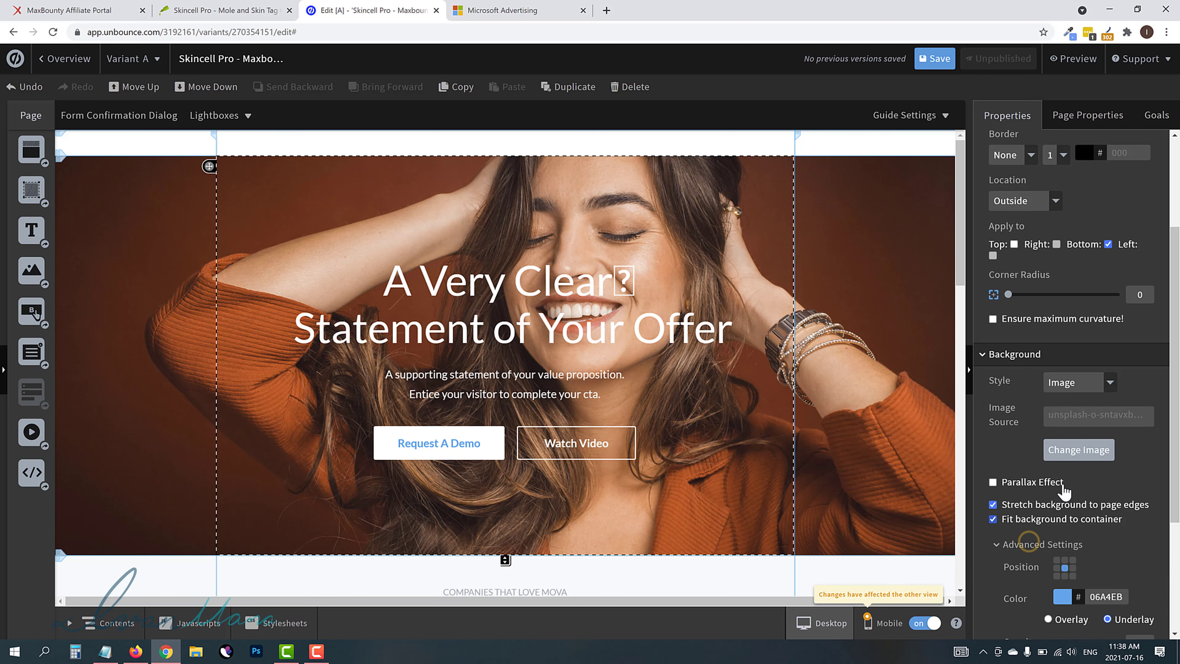
scroll(1055, 483, "down", 1)
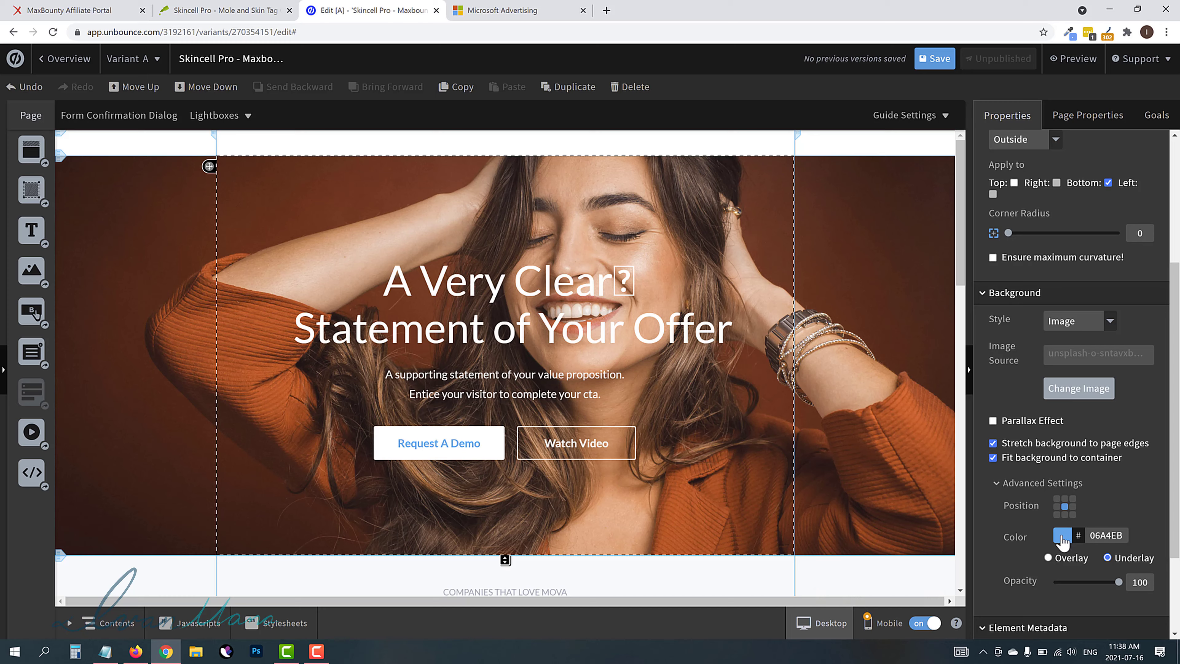
left_click(1061, 536)
left_click(646, 364)
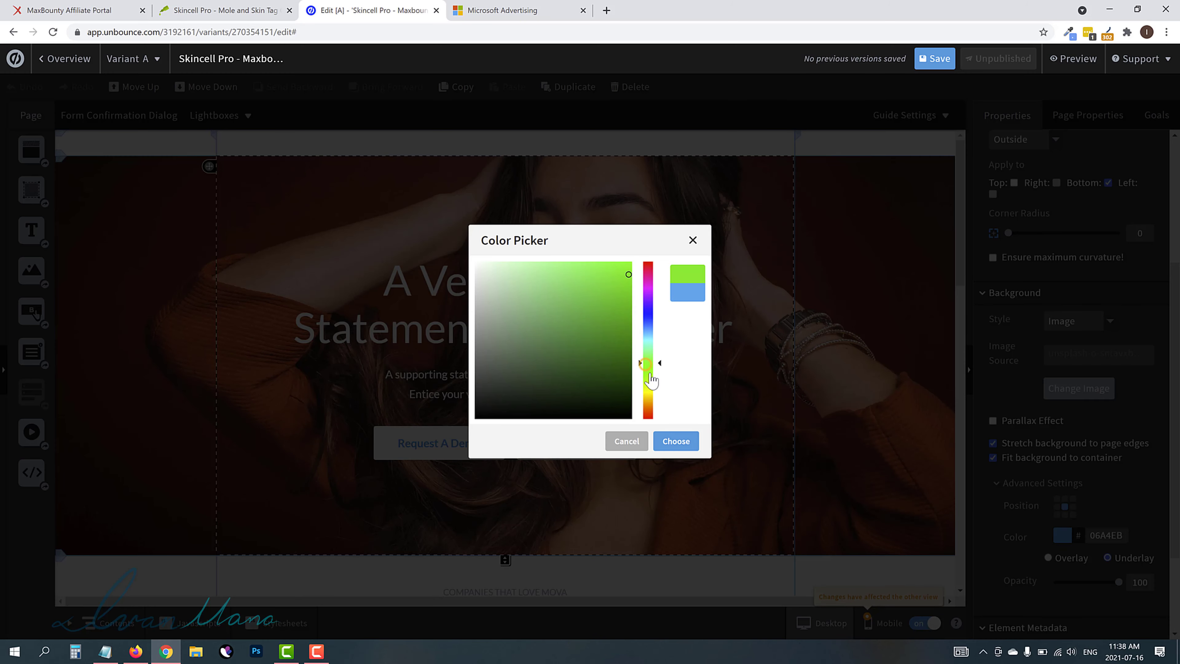
mouse_move(637, 296)
left_mouse_down()
mouse_move(635, 267)
mouse_move(632, 289)
left_mouse_up()
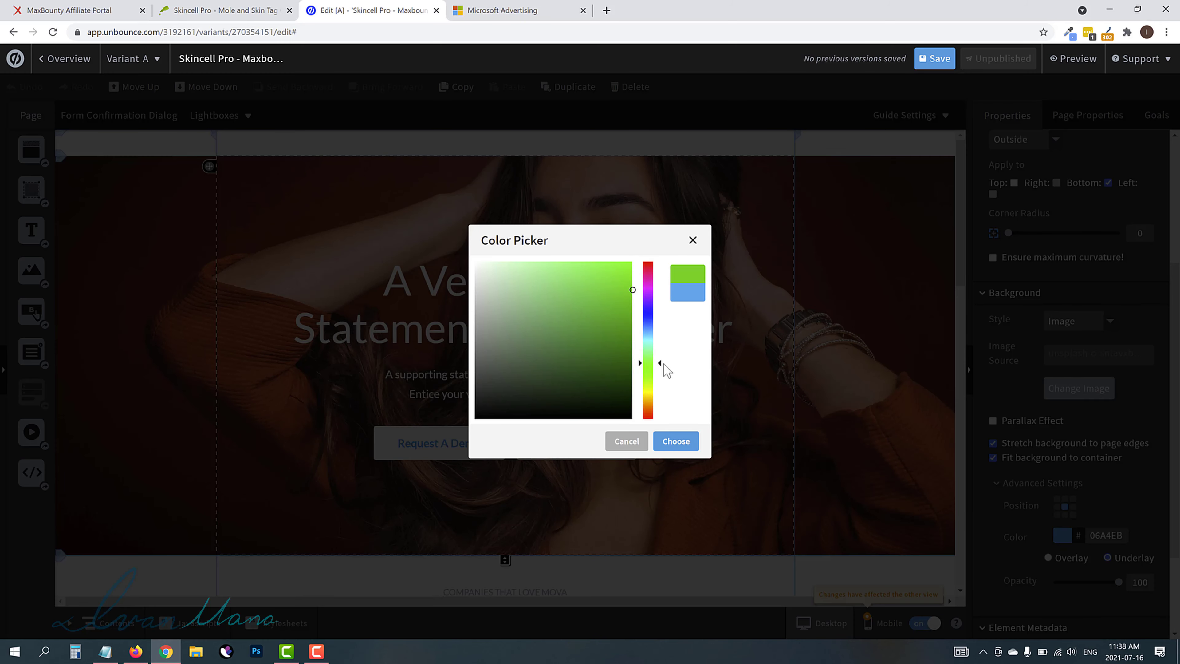
left_click(677, 440)
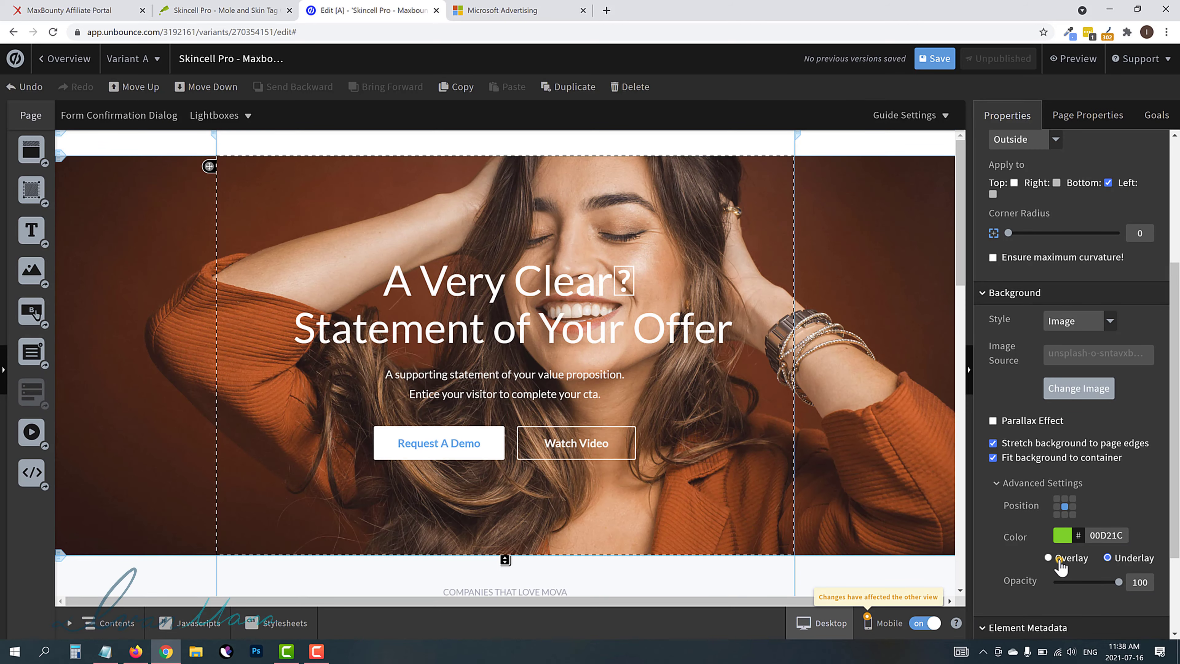
Step: Apply the green as an overlay at 68 opacity on the hero image and compare it with the Skincell Pro offer page
left_click(1048, 557)
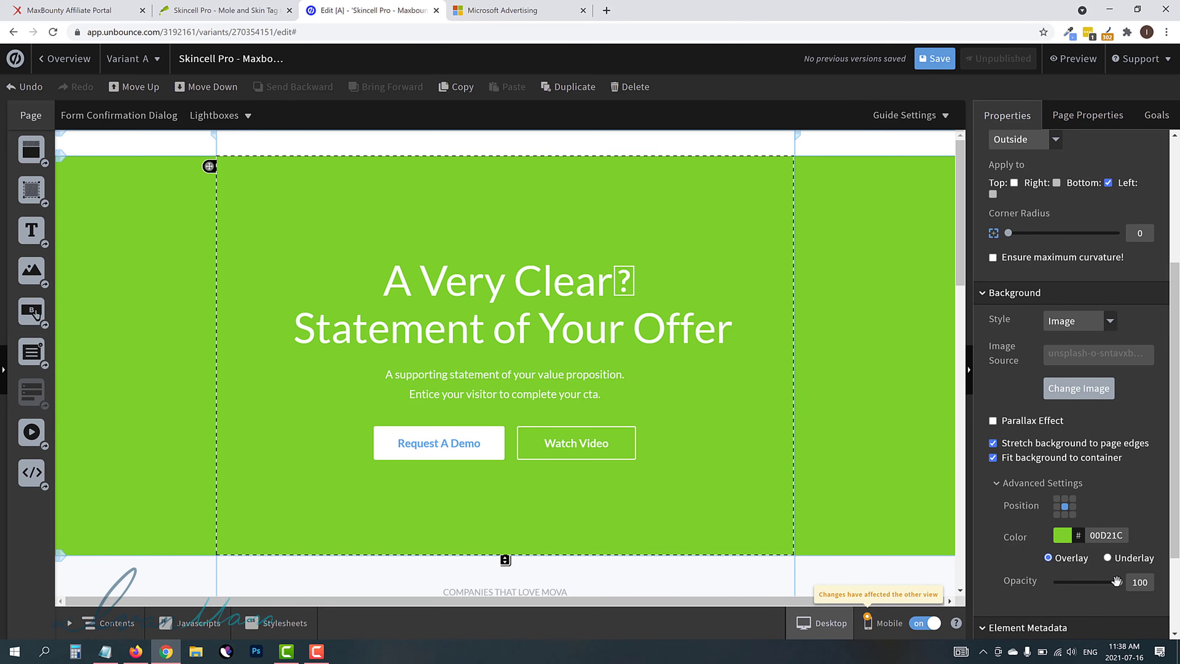
mouse_move(1118, 582)
left_mouse_down()
mouse_move(1083, 583)
mouse_move(1098, 589)
left_mouse_up()
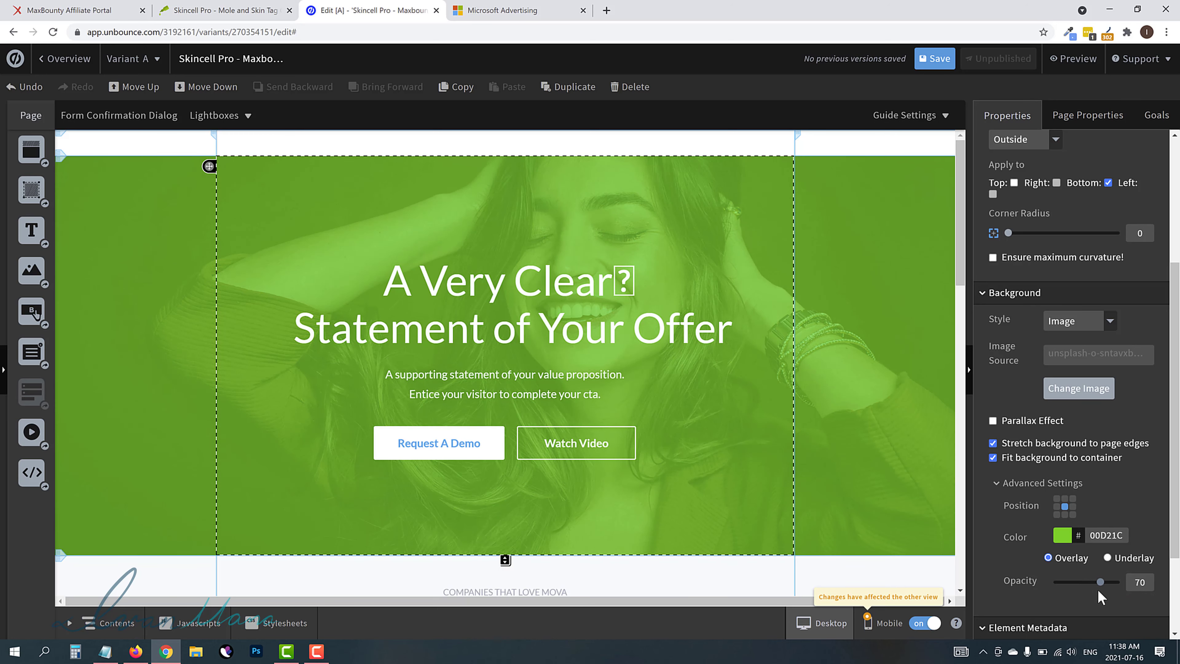
key("ctrl+shift+Tab")
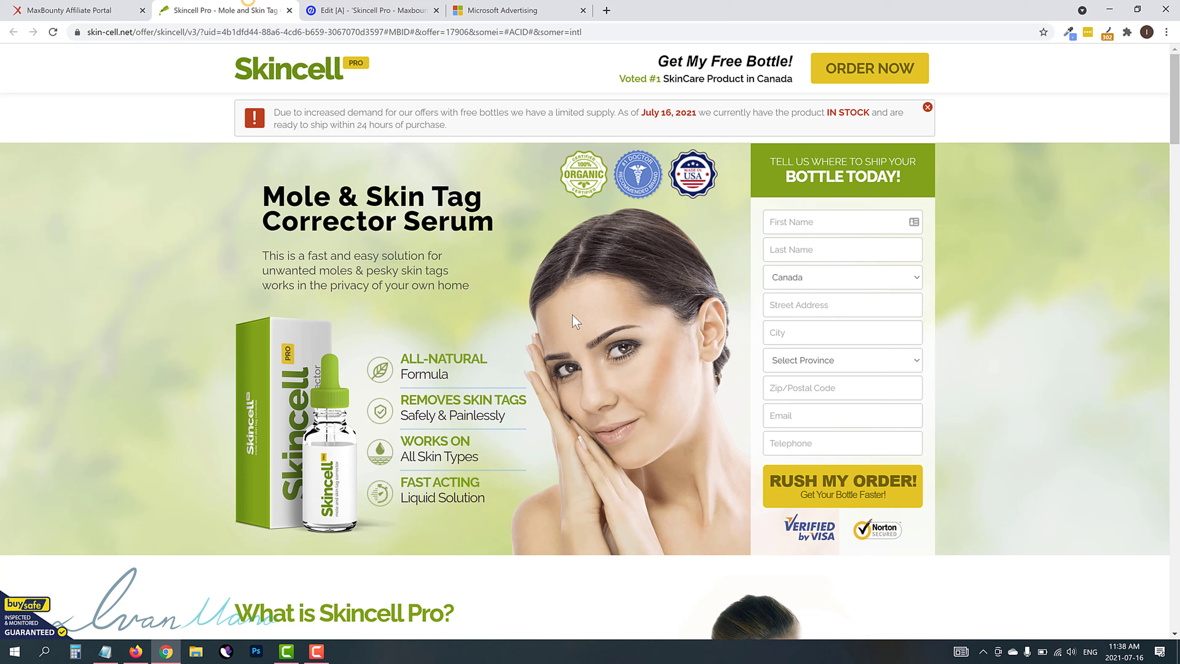
left_click(375, 7)
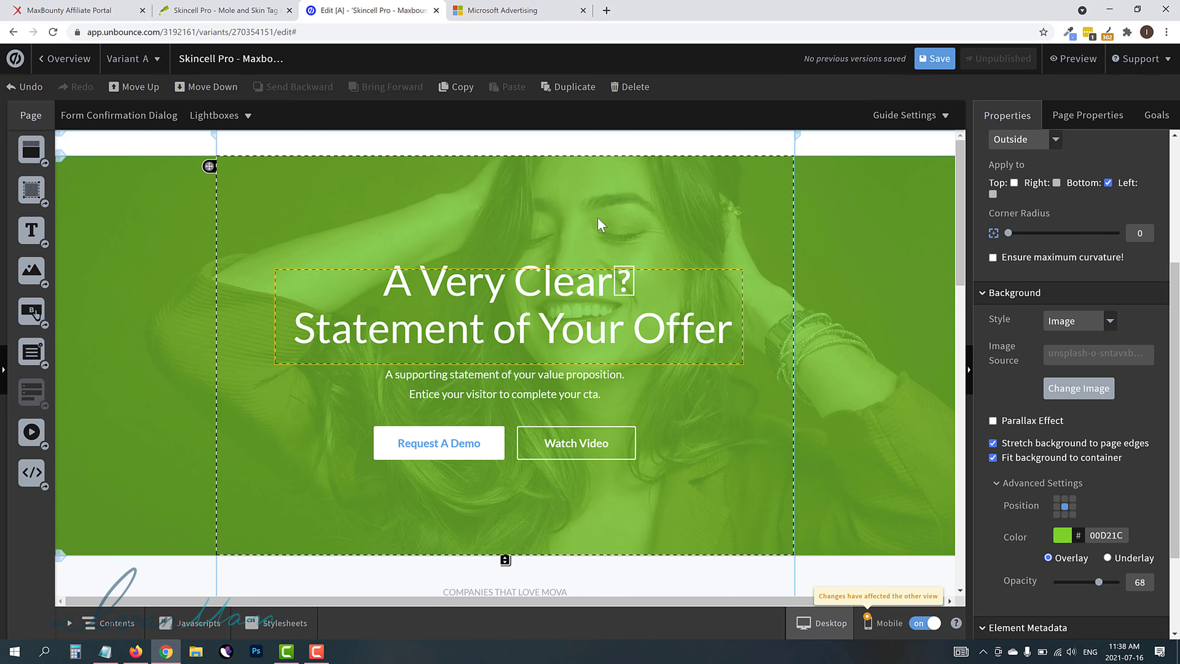
Step: Copy the headline "Mole & Skin Tag Corrector Serum" from the Skincell Pro offer page and return to the Unbounce editor
left_click(221, 9)
left_click_drag(498, 225, 269, 192)
right_click(361, 201)
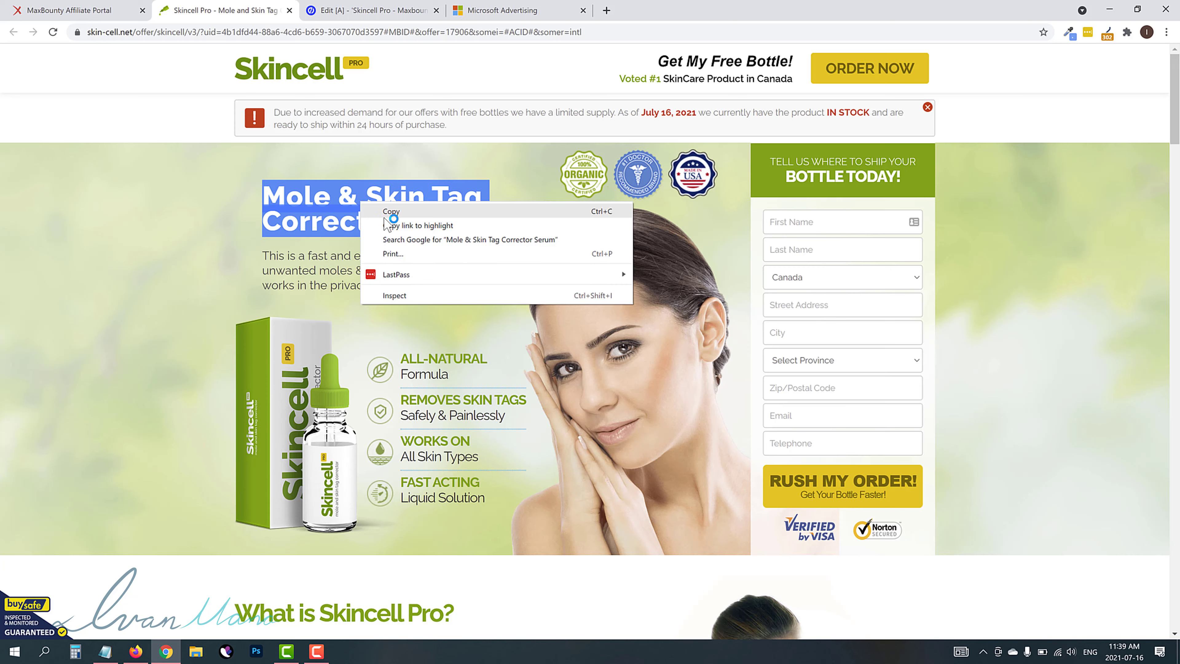
left_click(393, 210)
left_click(361, 10)
Step: Replace the hero headline's placeholder text with the copied "Mole & Skin Tag Corrector Serum"
left_click(536, 288)
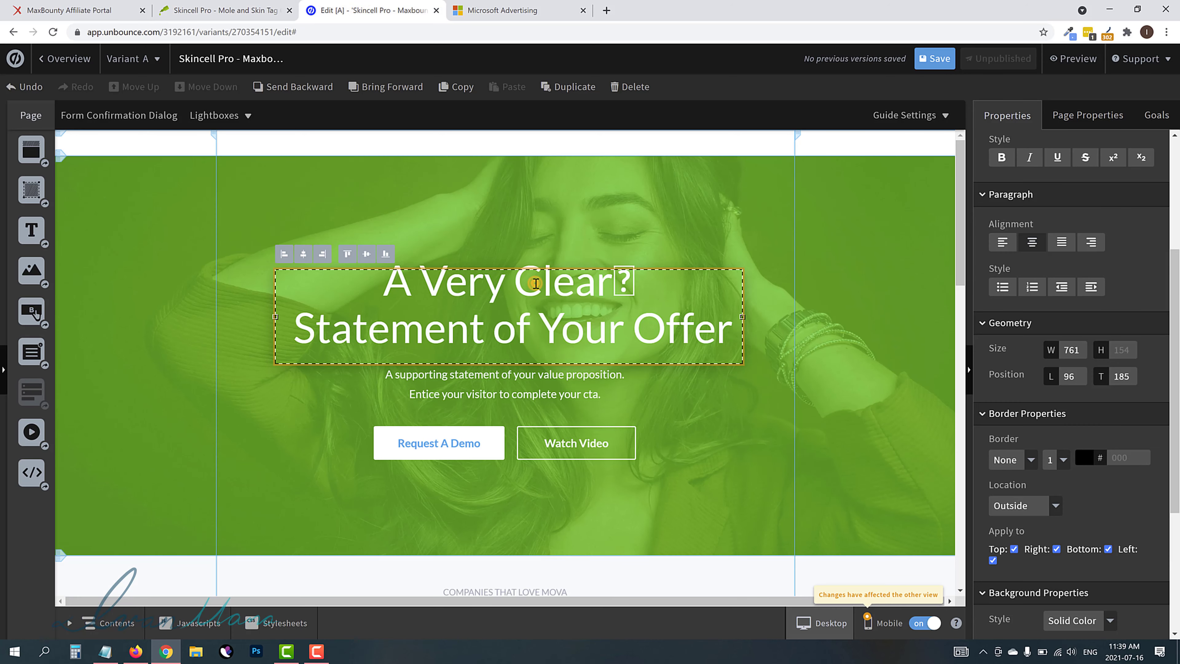
double_click(537, 288)
left_click(540, 284)
left_click_drag(737, 340, 357, 274)
key("BackSpace")
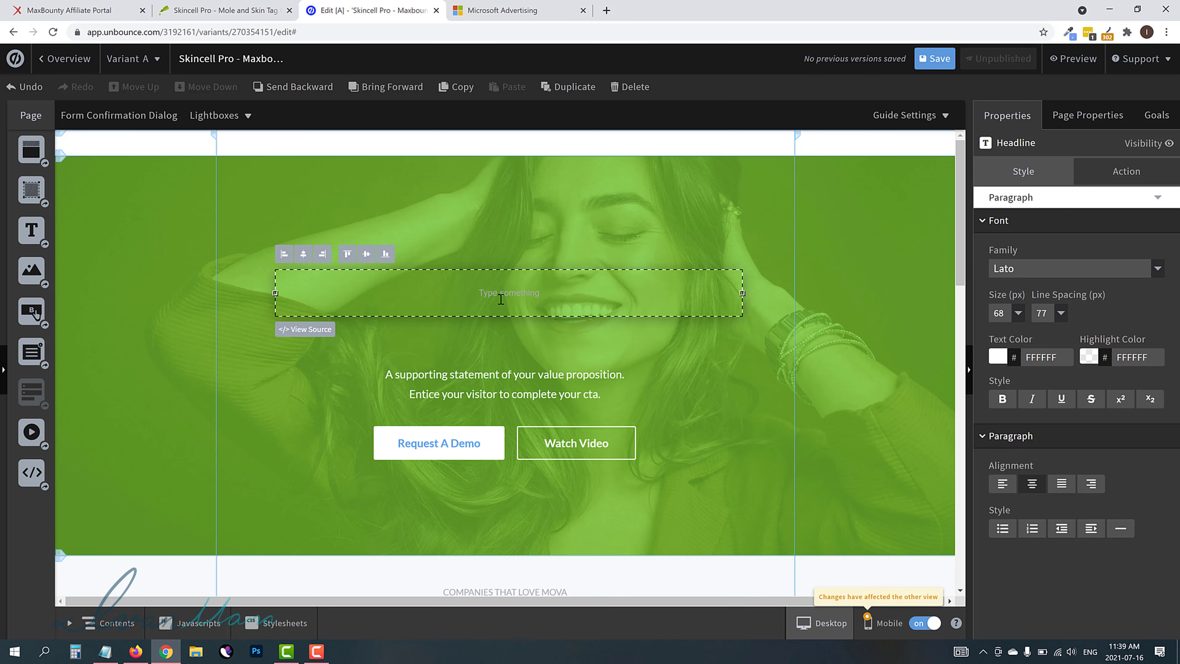
right_click(520, 291)
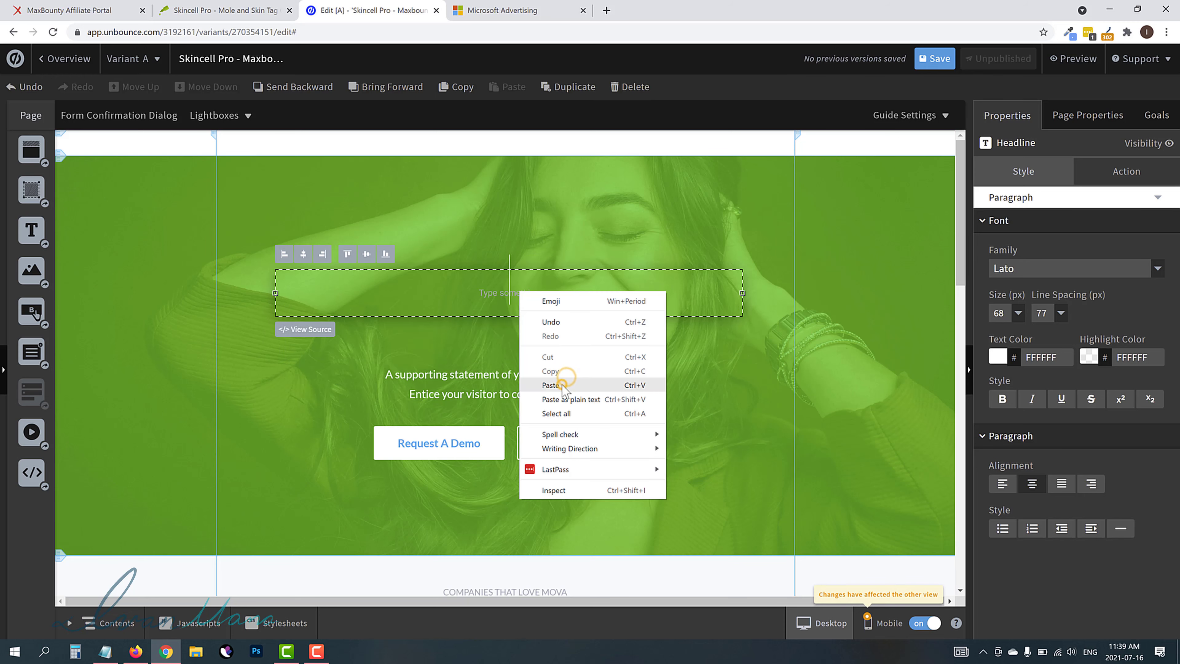
left_click(551, 385)
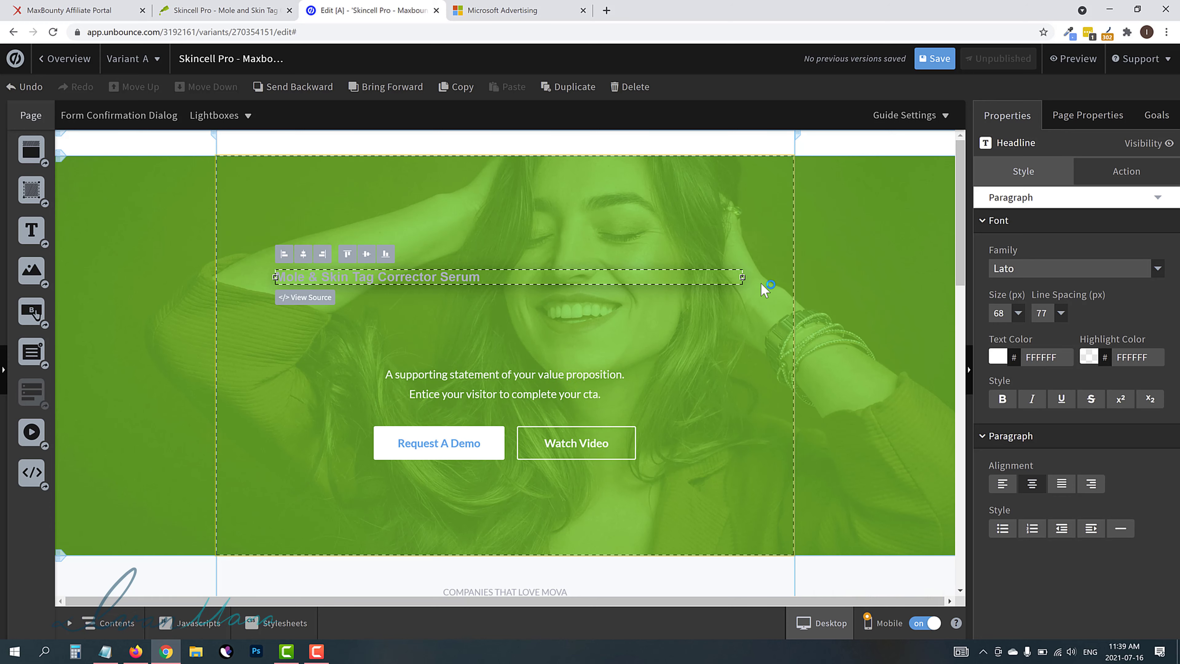
Step: Shrink the hero headline's text box to fit its text and move it higher in the hero section
left_click_drag(743, 278, 495, 277)
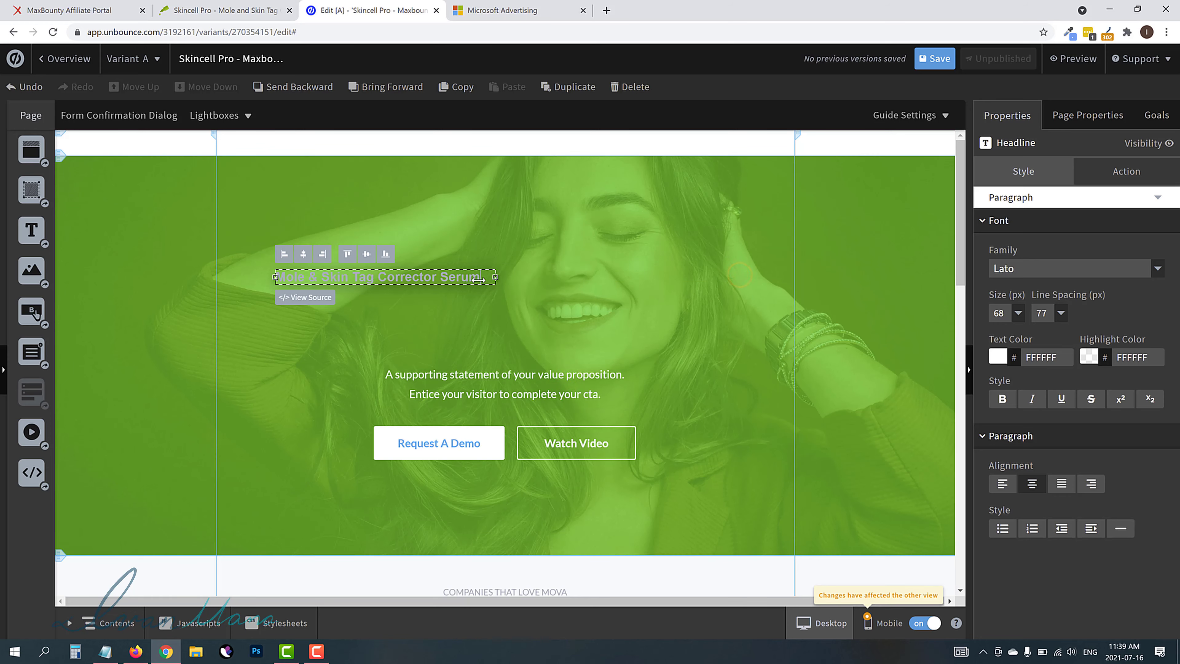
left_click(447, 328)
left_click_drag(419, 277, 574, 211)
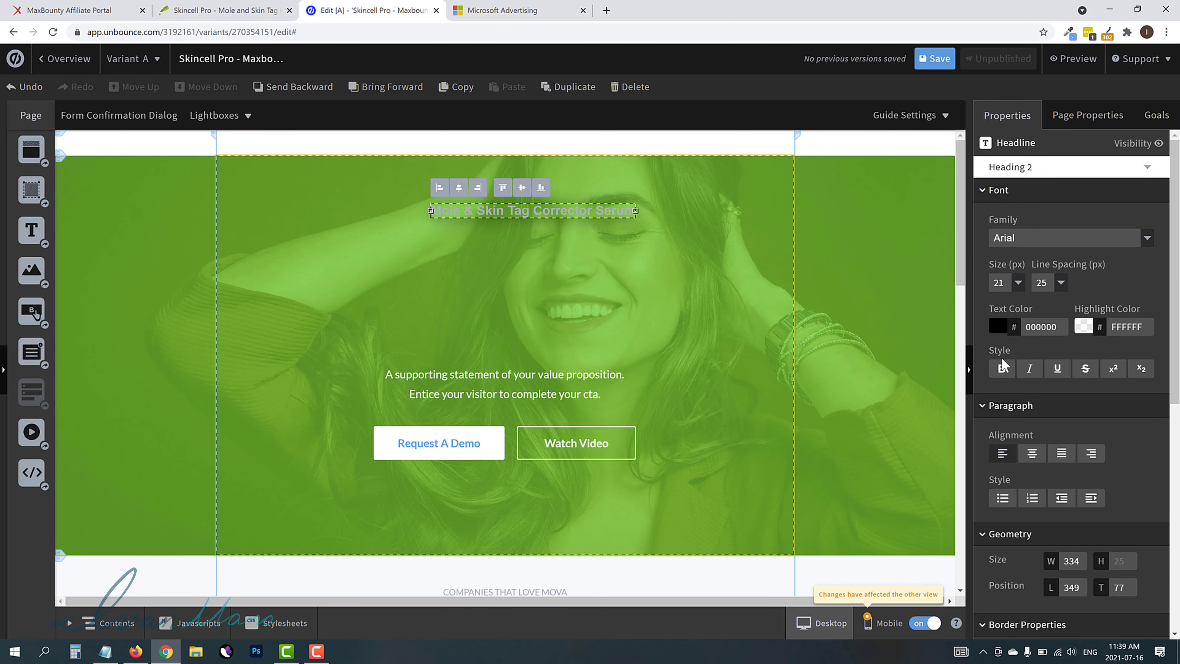
Step: Set the hero headline's font size to 48 px, widen its box to about 762 px and reposition it within the hero
left_click(1015, 287)
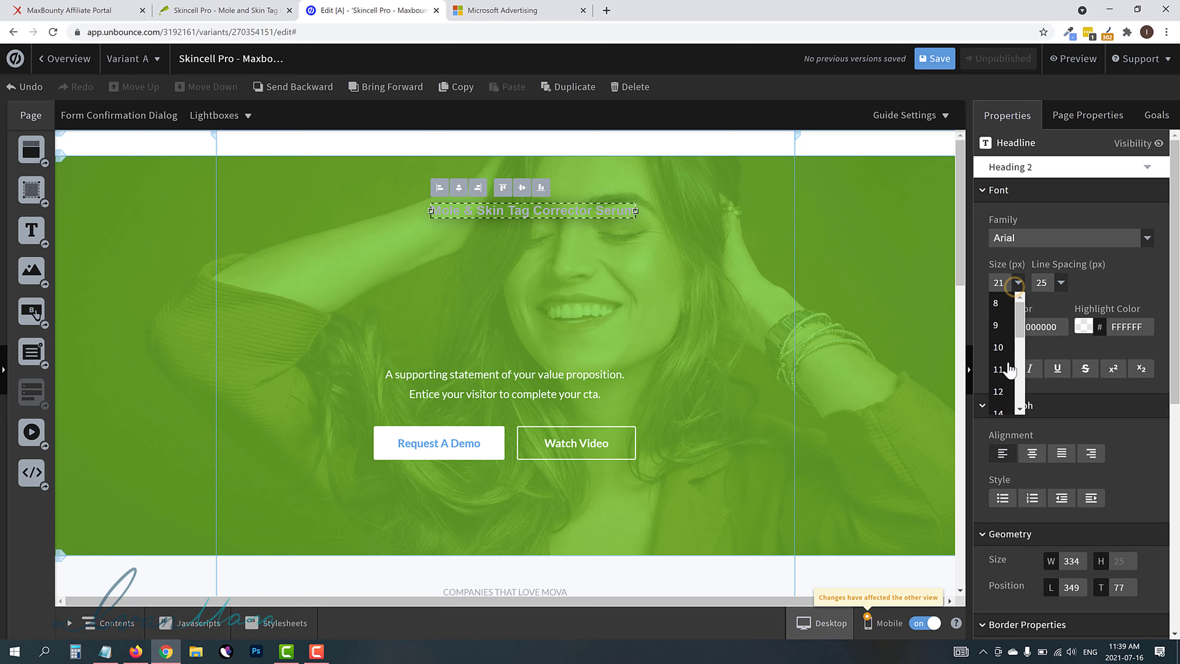
scroll(1001, 363, "down", 3)
left_click(999, 382)
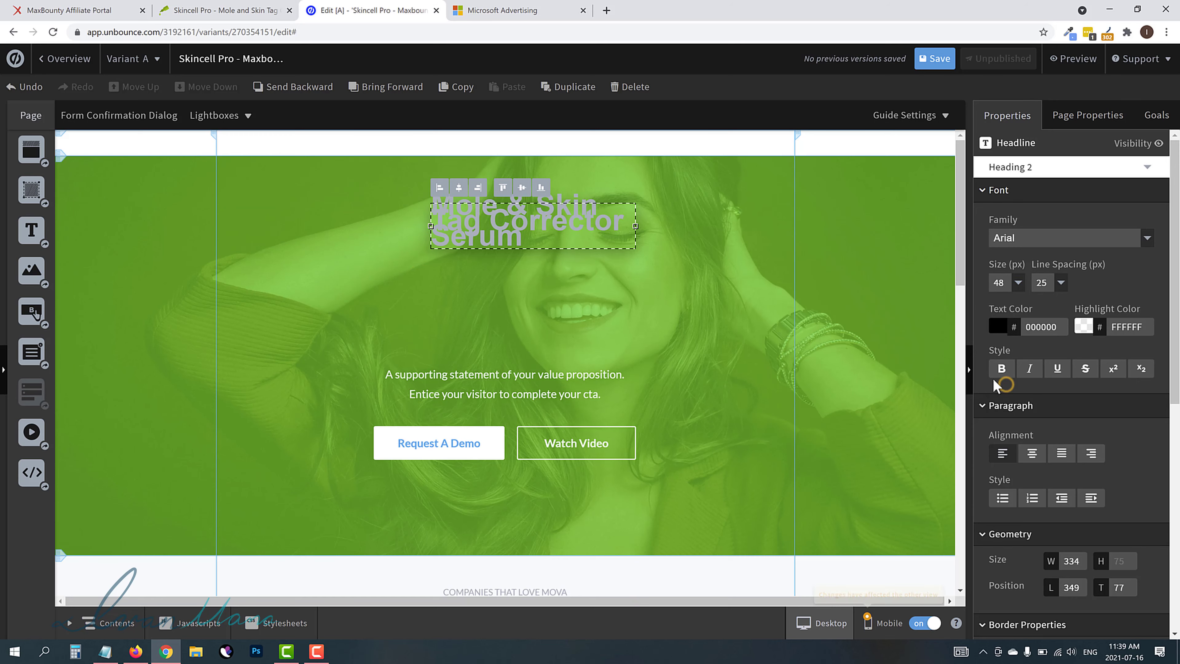
left_click_drag(635, 227, 895, 225)
left_click_drag(703, 215, 527, 222)
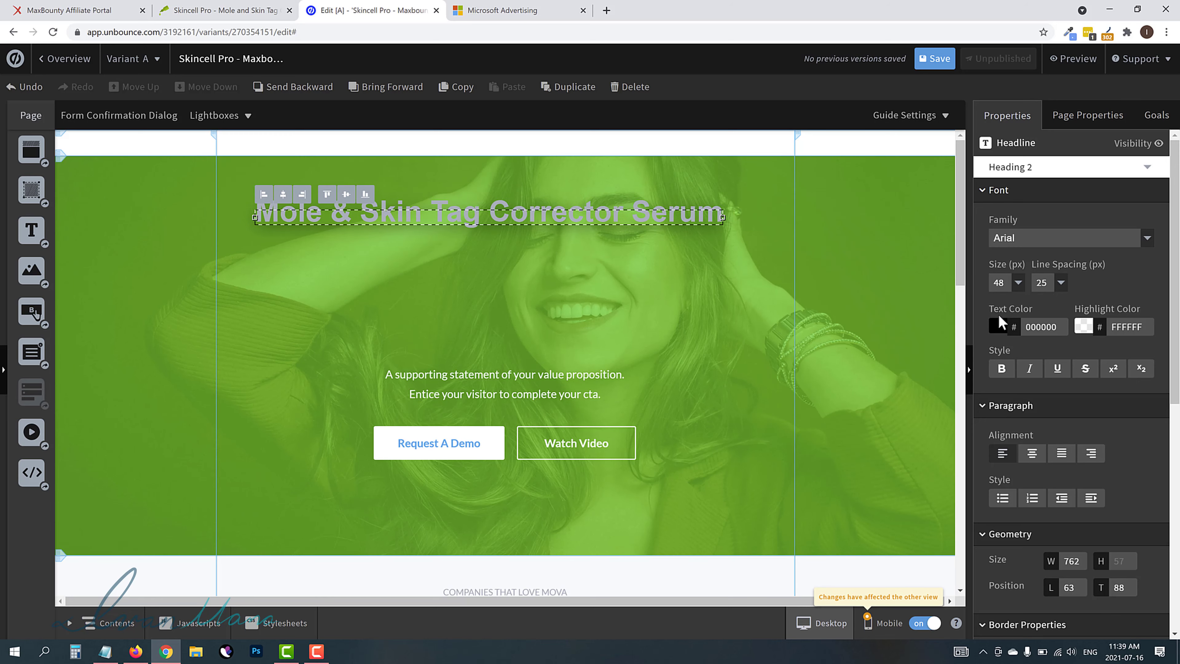
Step: Set the headline's text color to FFFFFF and center it horizontally in the hero section
left_click(998, 326)
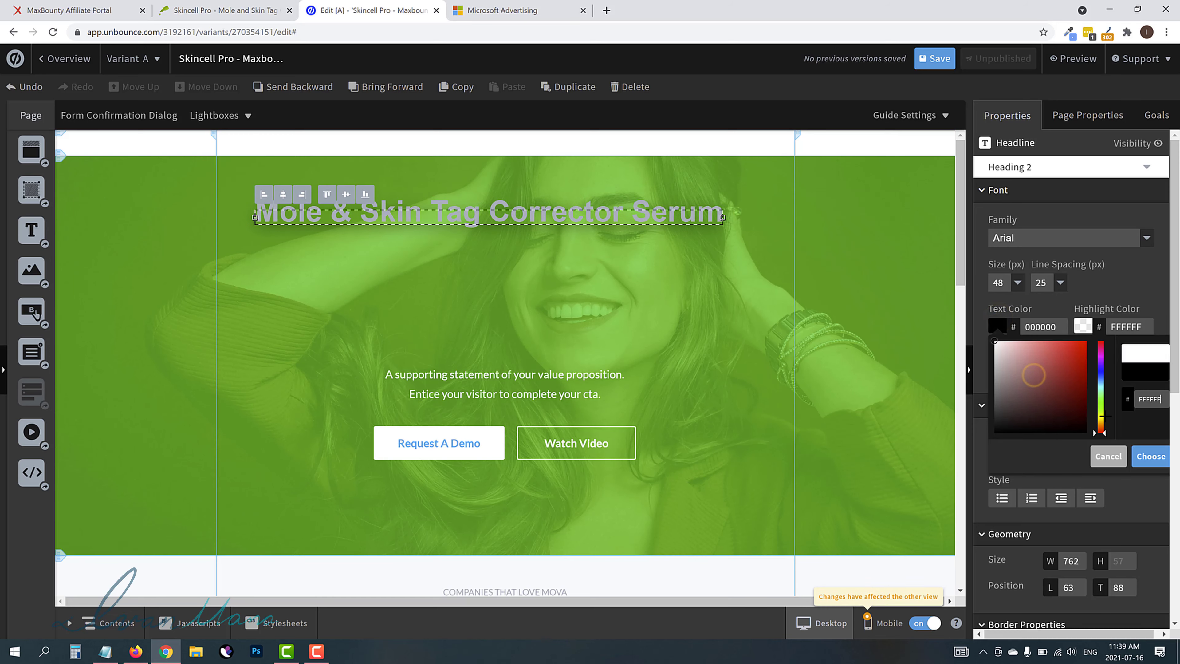
left_click(1148, 457)
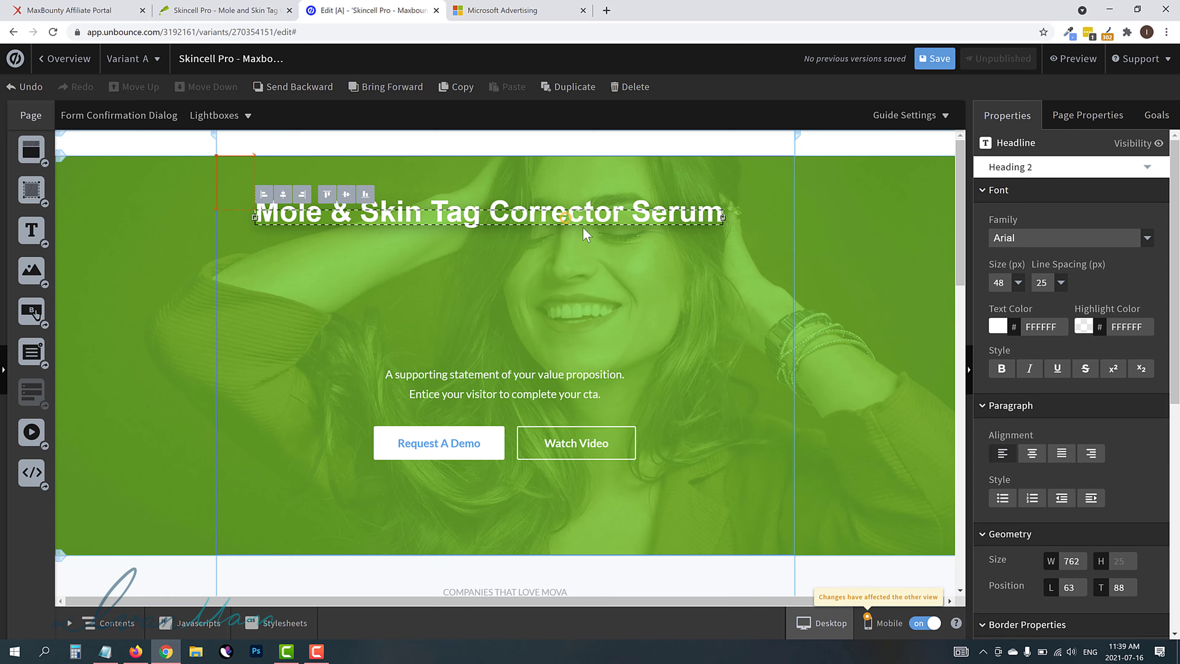
left_click_drag(300, 228, 316, 237)
left_click(495, 327)
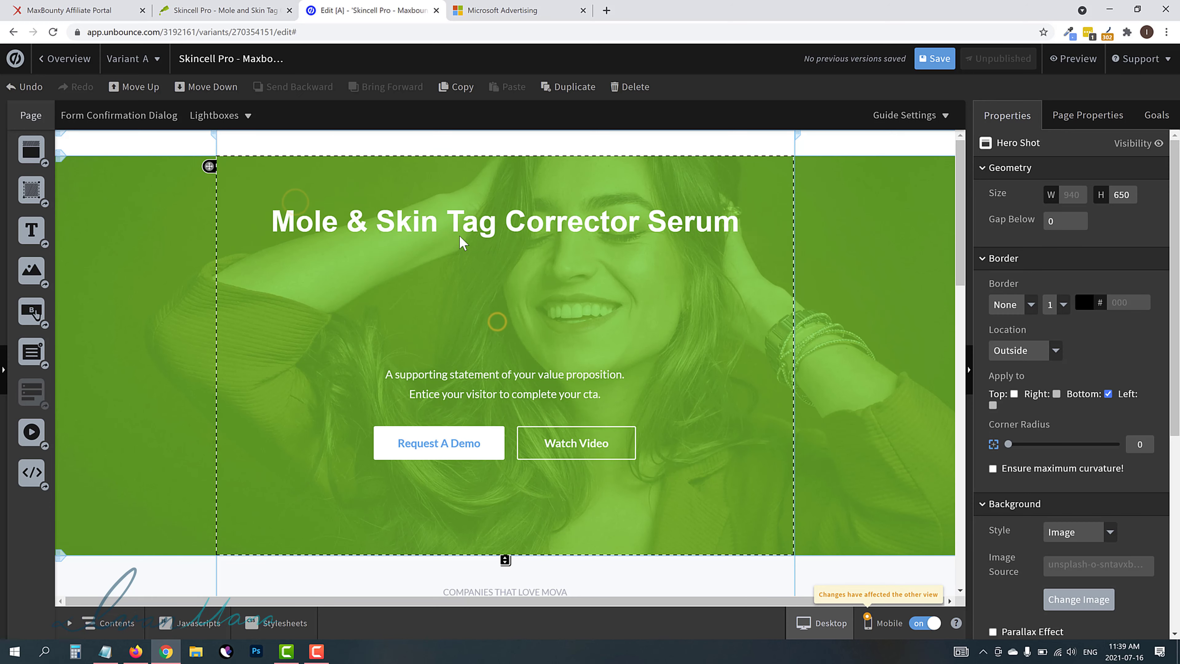
Step: Move the supporting statement under the headline and replace its text with the "This is a fast and easy solution" paragraph from the Skincell Pro offer page
left_click_drag(470, 390, 447, 277)
left_click(223, 10)
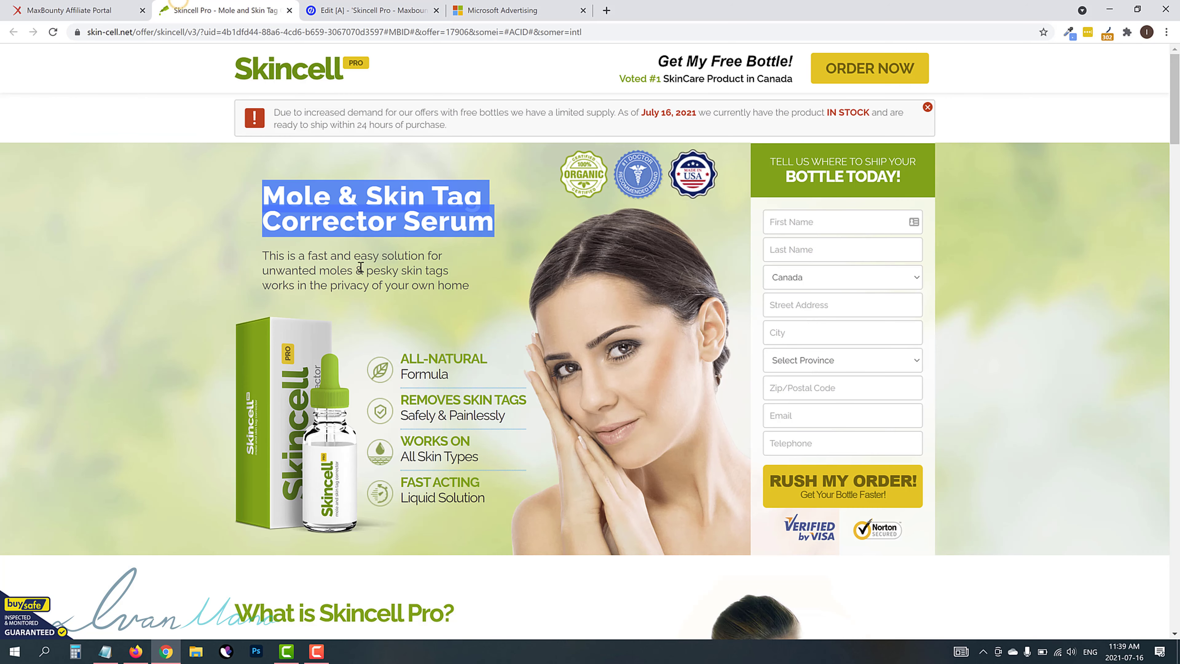
triple_click(360, 266)
right_click(361, 268)
left_click(395, 273)
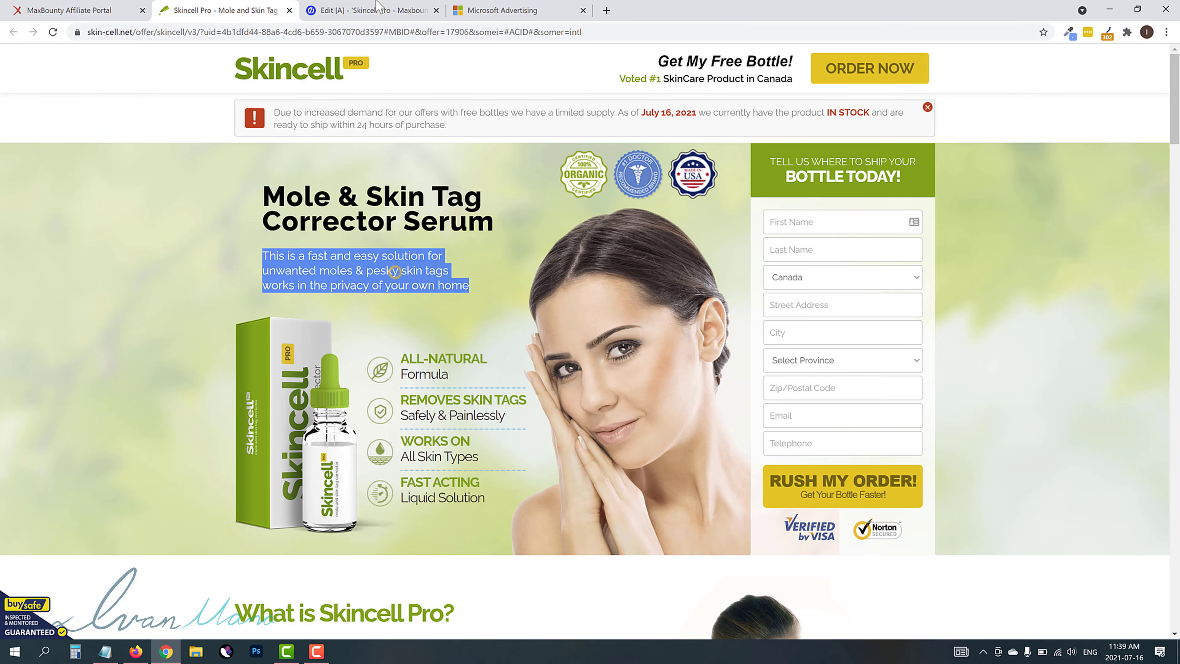
left_click(371, 10)
double_click(504, 270)
right_click(499, 266)
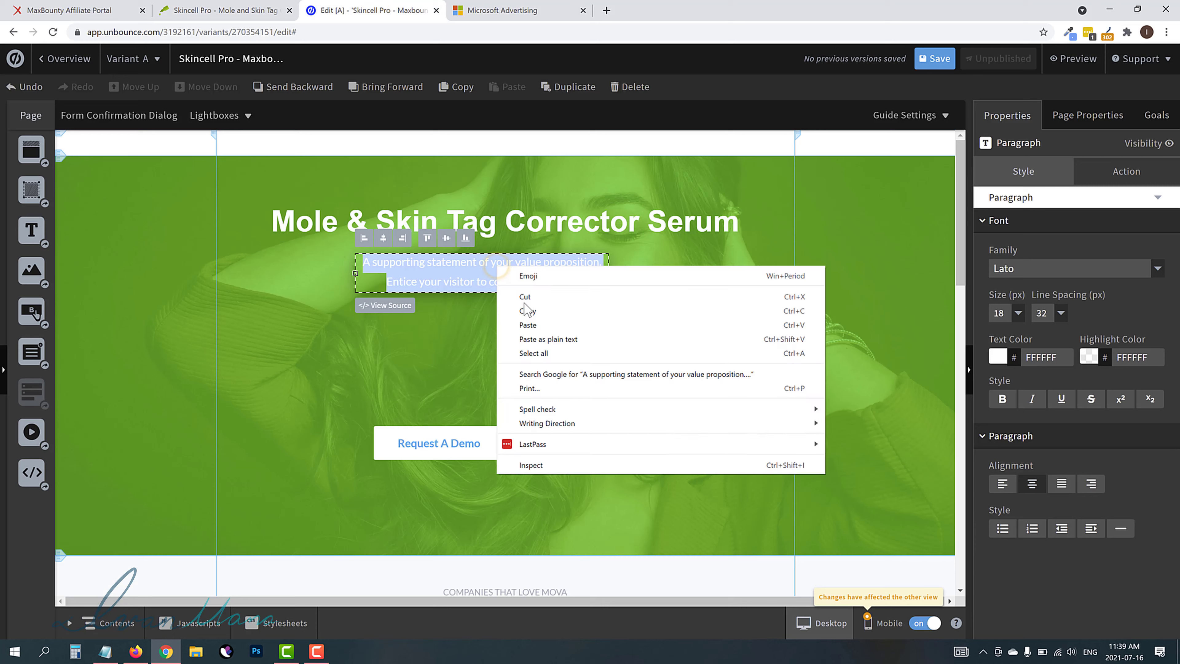
left_click(528, 325)
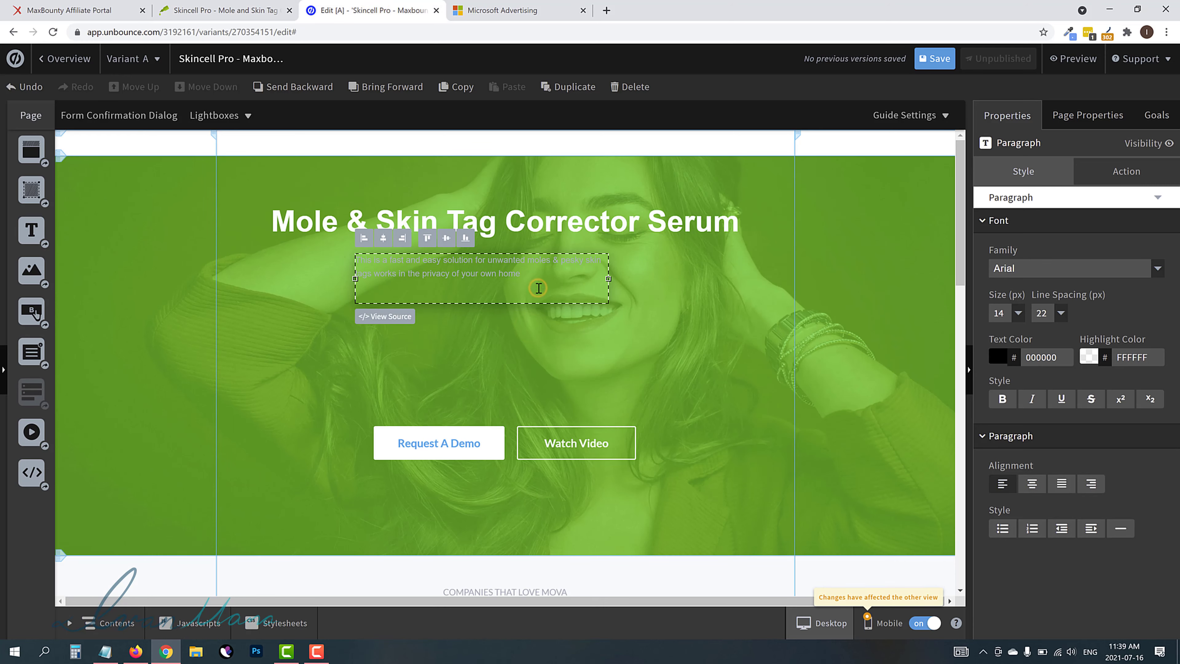
Step: Set the supporting paragraph's text color to FFFFFF and its font size to 22 px
triple_click(501, 264)
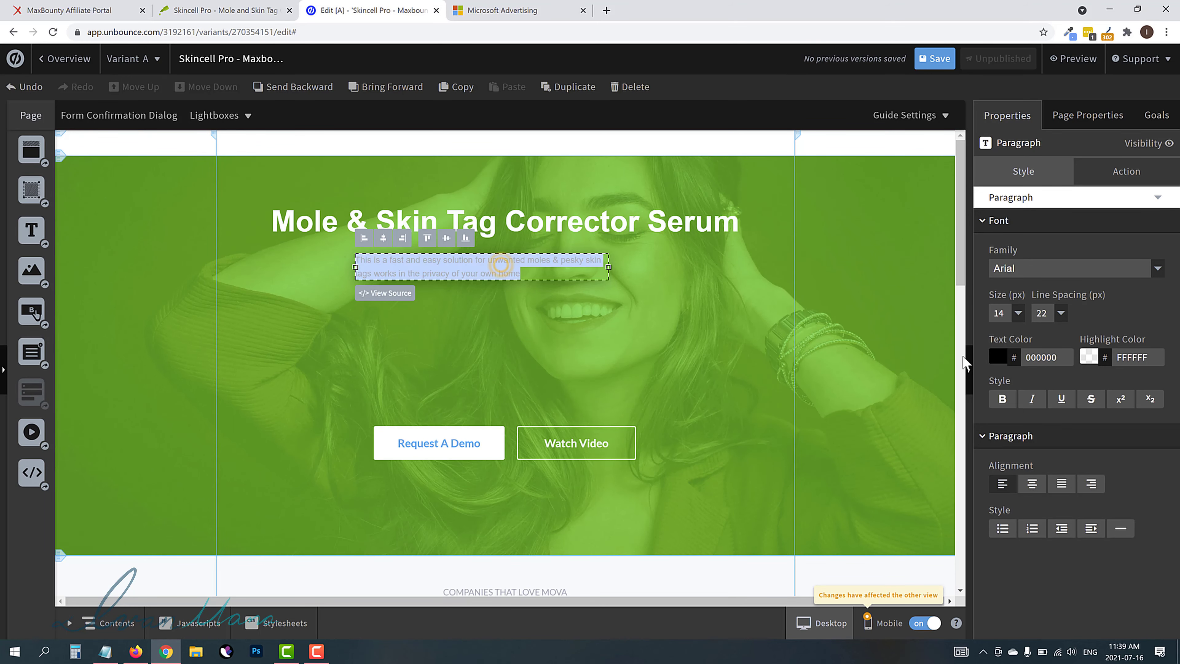
left_click(997, 358)
left_click(995, 372)
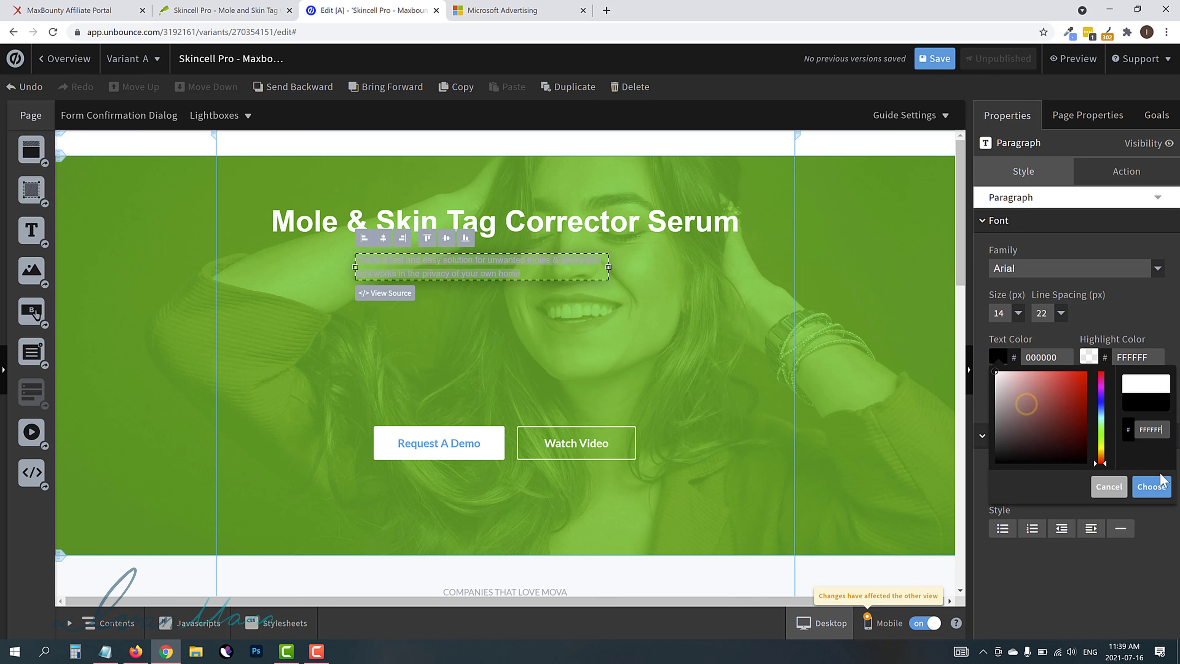
left_click(1150, 486)
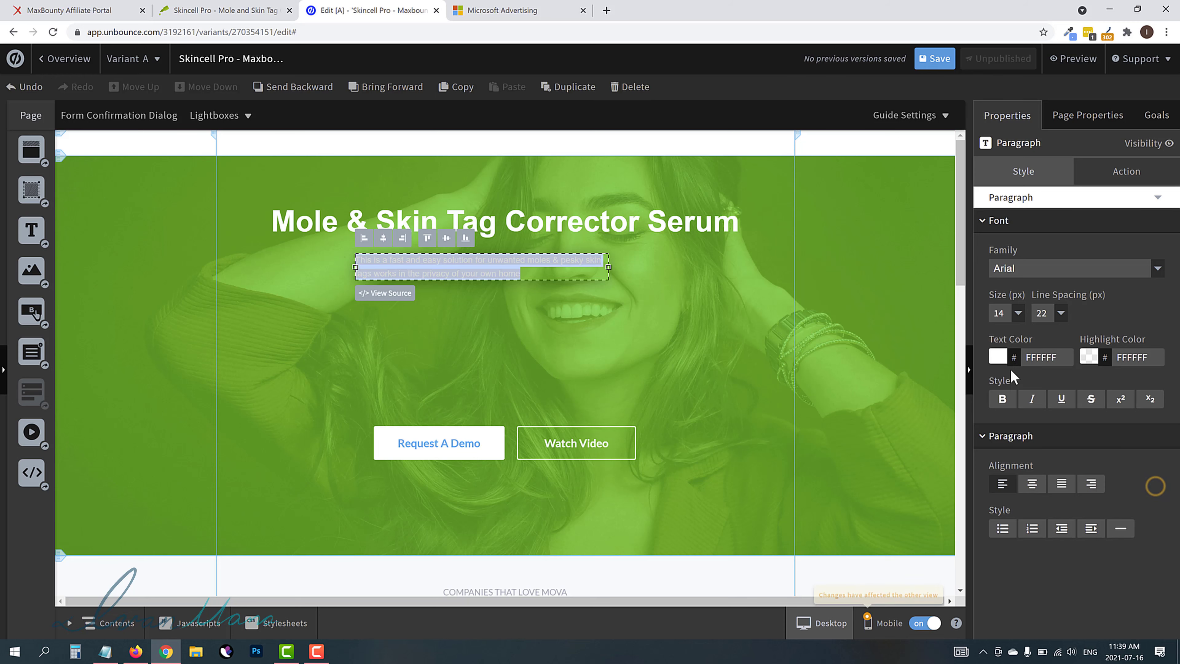
left_click(1009, 318)
left_click(1002, 412)
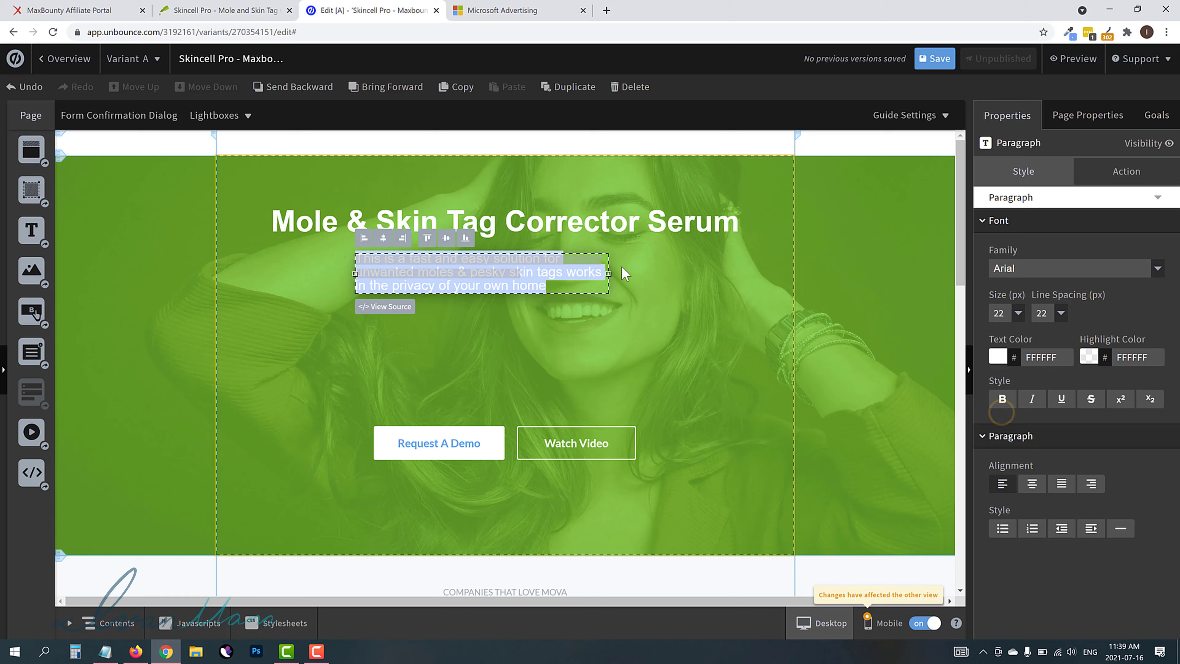
Step: Widen the supporting paragraph's box to about 625 px, center it in the hero and center-align its text
left_click_drag(608, 274, 739, 274)
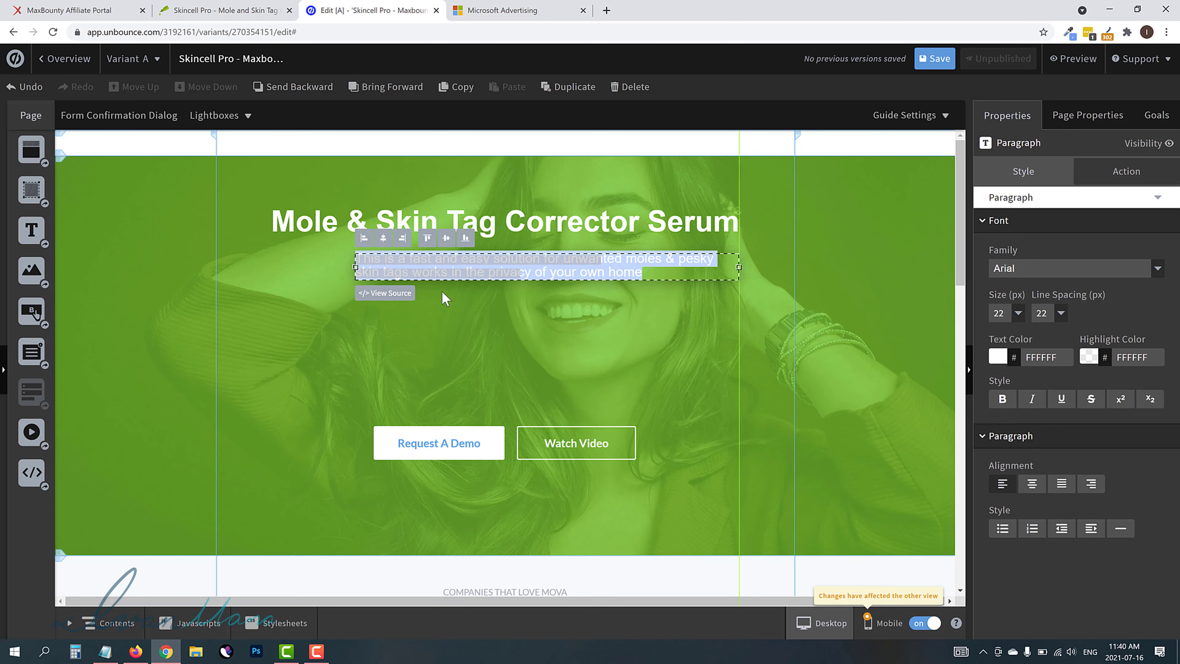
left_click(386, 240)
left_click(562, 327)
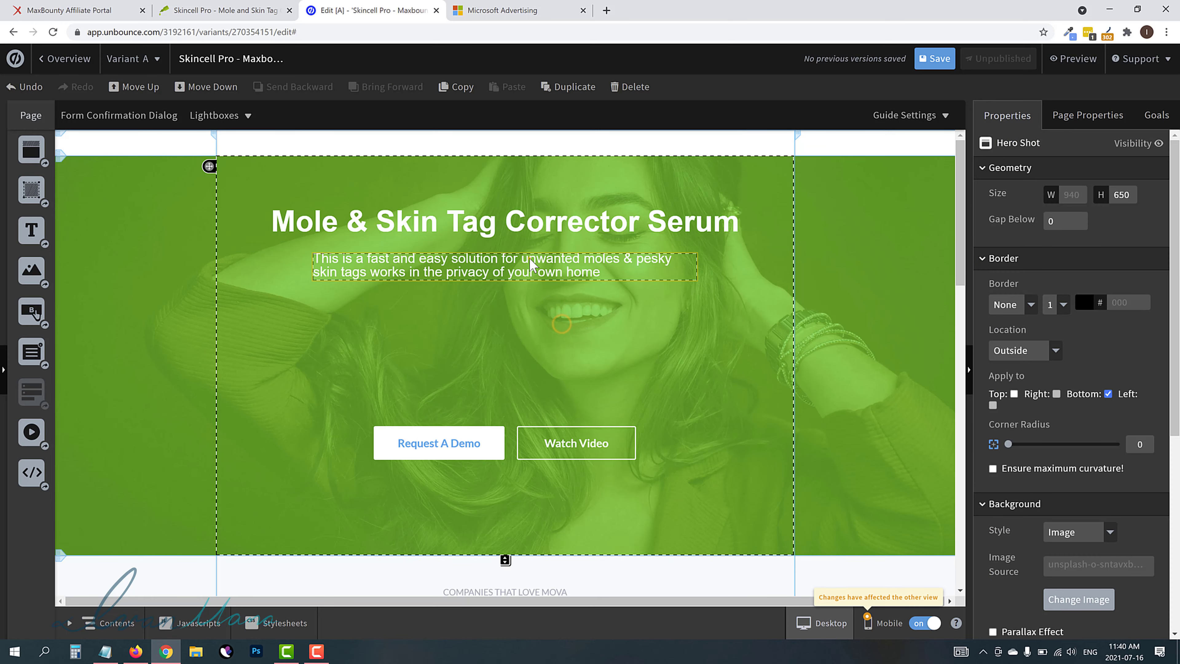
left_click(529, 259)
left_click(1031, 454)
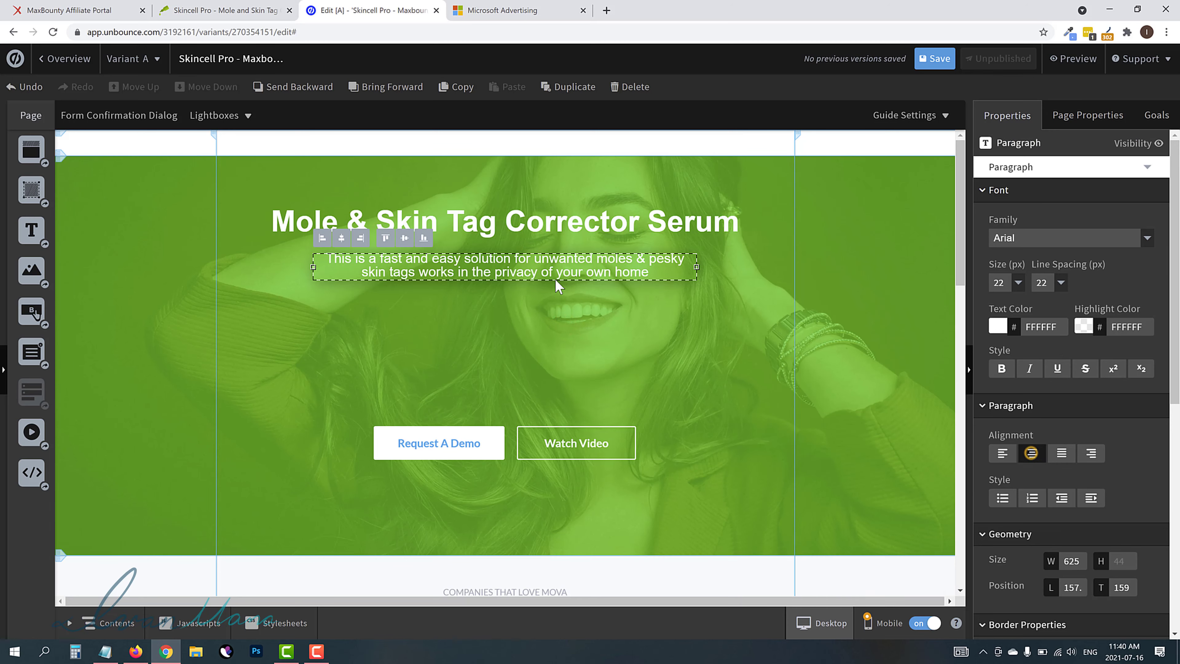
Step: Set the supporting paragraph's line spacing to 26 px
left_click(1063, 283)
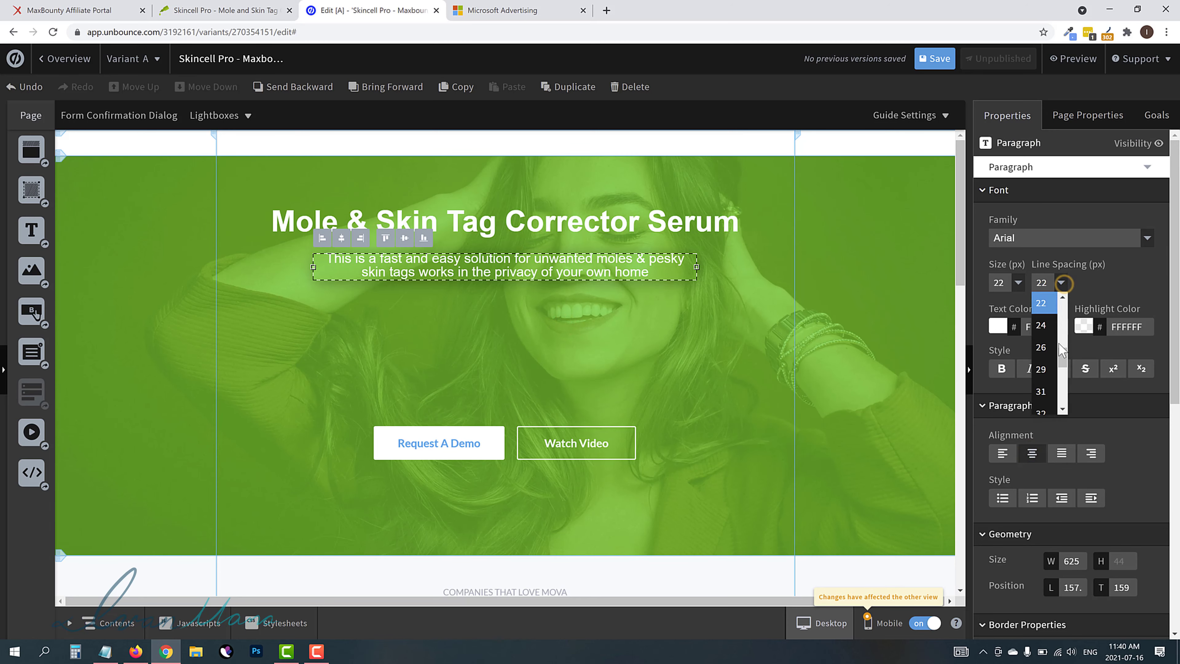
left_click(1039, 350)
left_click(608, 351)
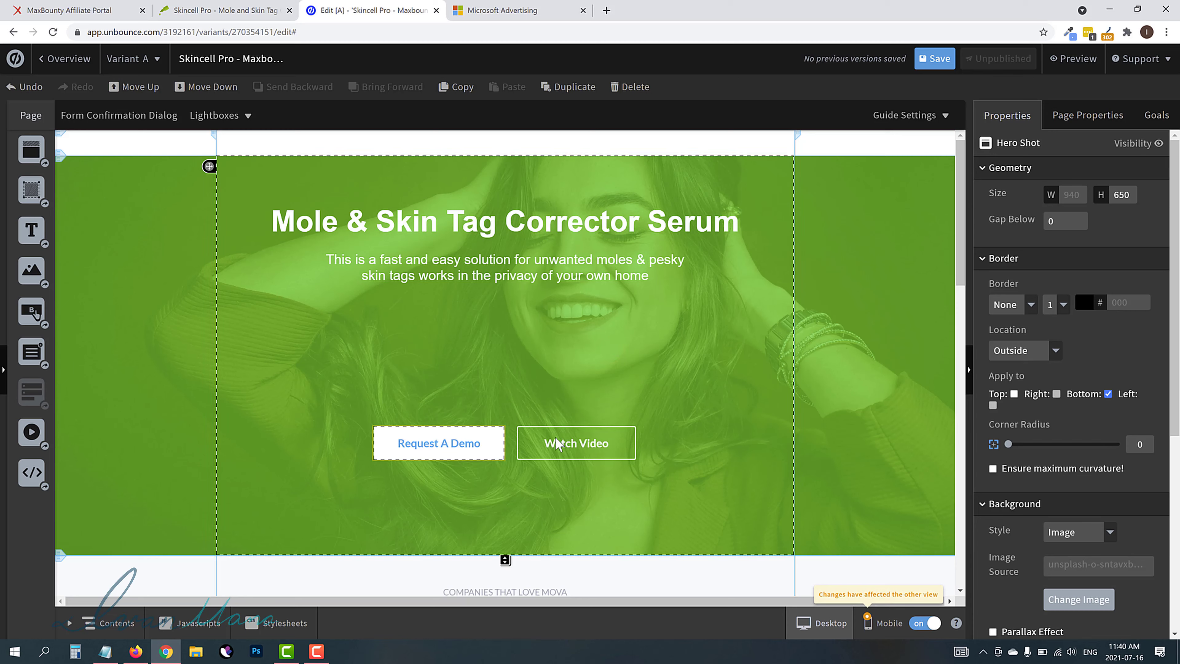
Step: Delete the Watch Video button, then move the Request A Demo button lower toward the center and widen it to about 240 px
left_click(570, 447)
key("Delete")
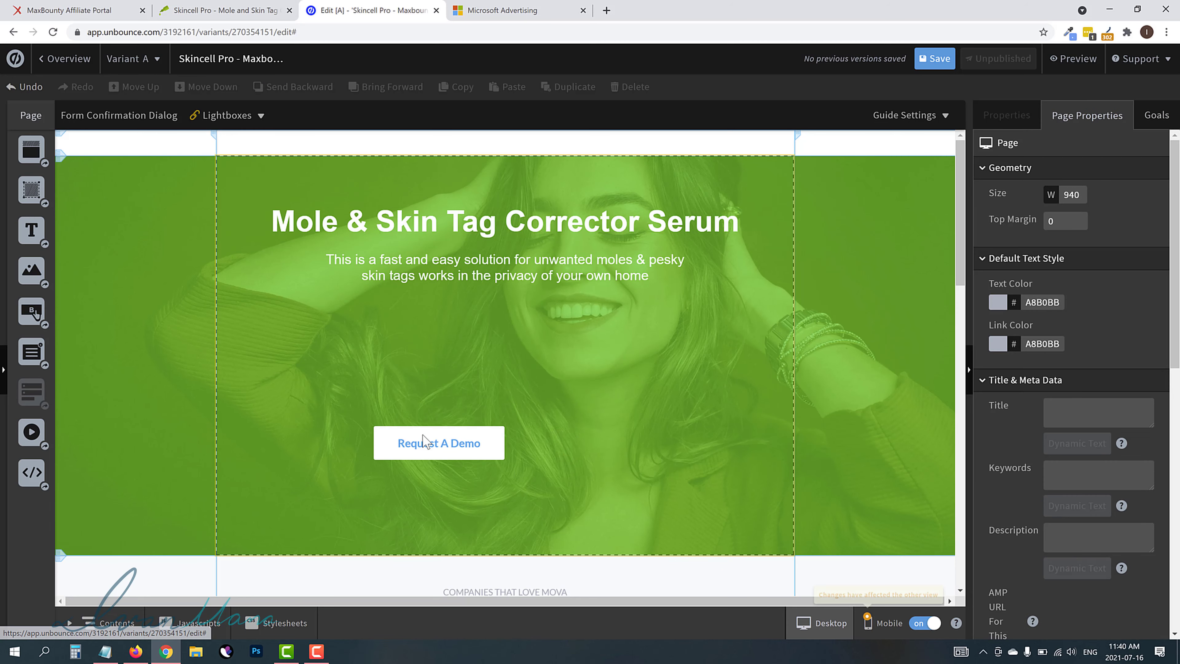
left_click_drag(425, 437, 504, 487)
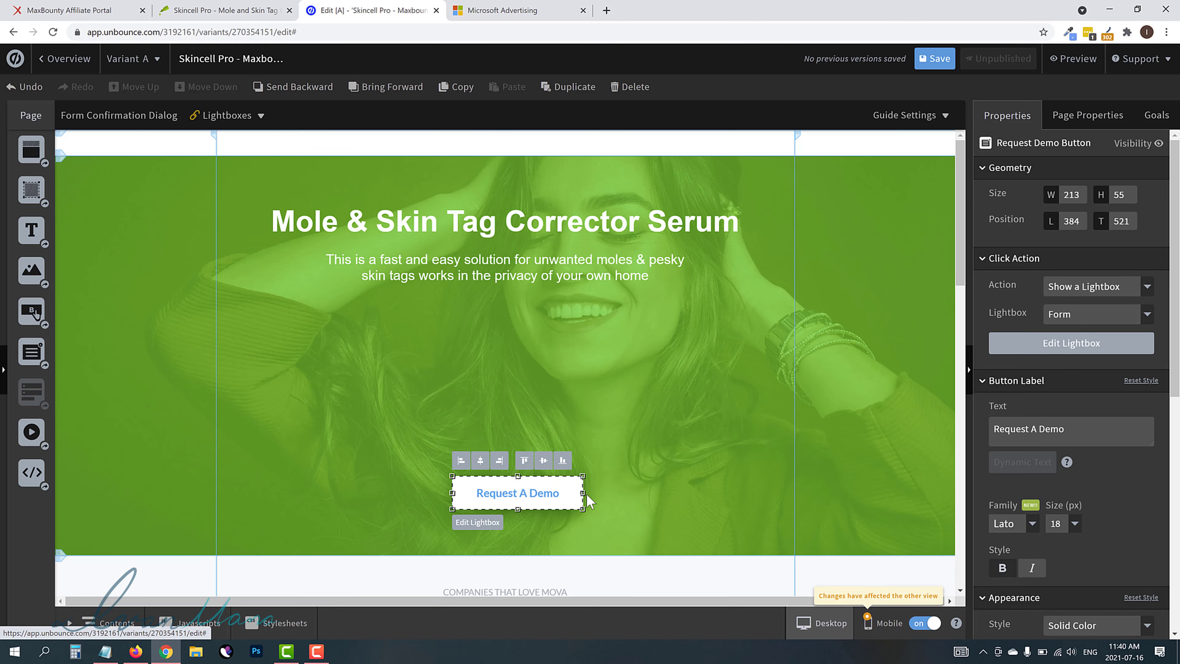
left_click_drag(583, 492, 599, 492)
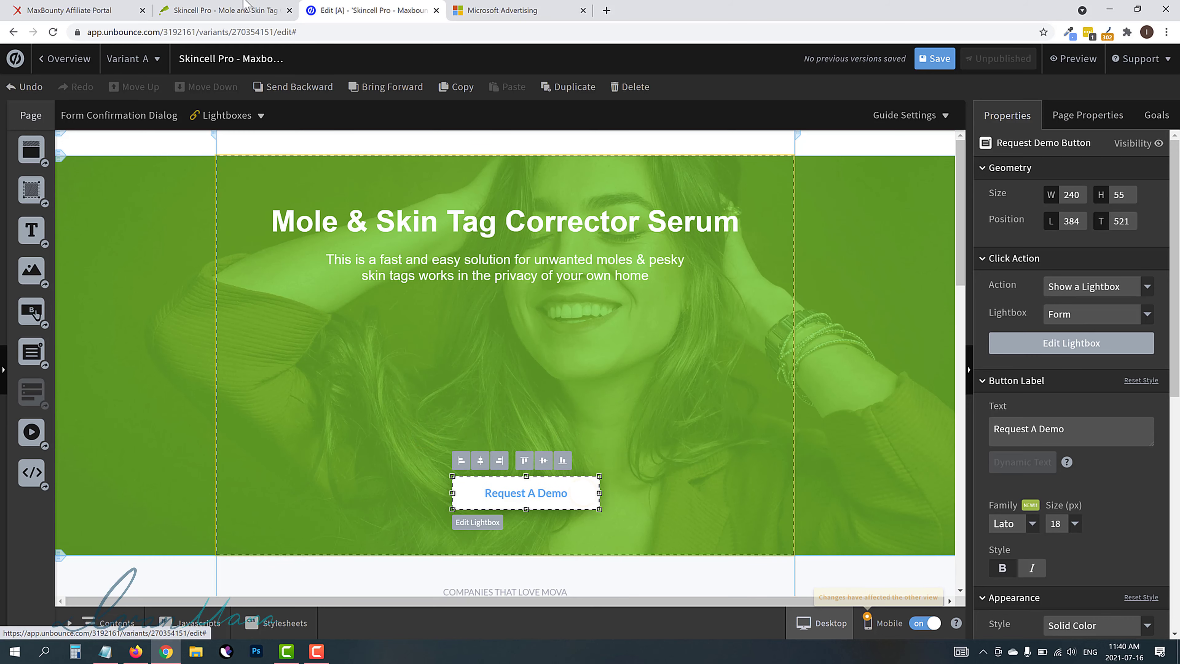
Step: Copy the tracking link from the MaxBounty campaign page, test it in a new browser tab and return to the Unbounce editor
left_click(204, 11)
key("ctrl+shift+Tab")
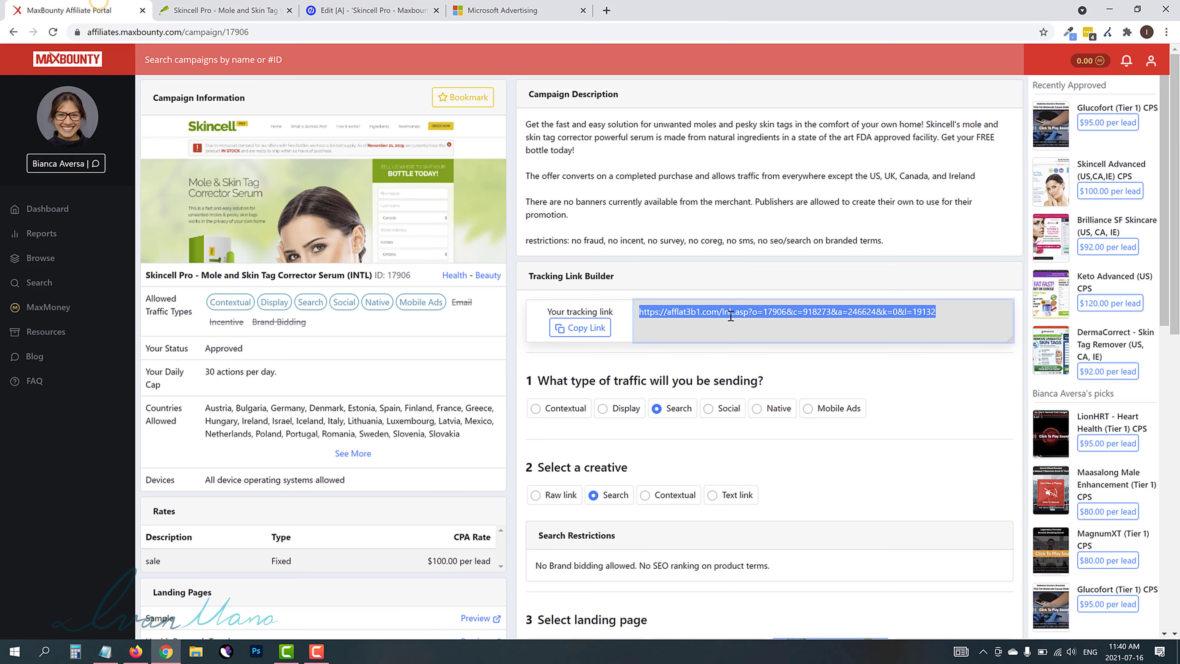
right_click(731, 315)
left_click(580, 327)
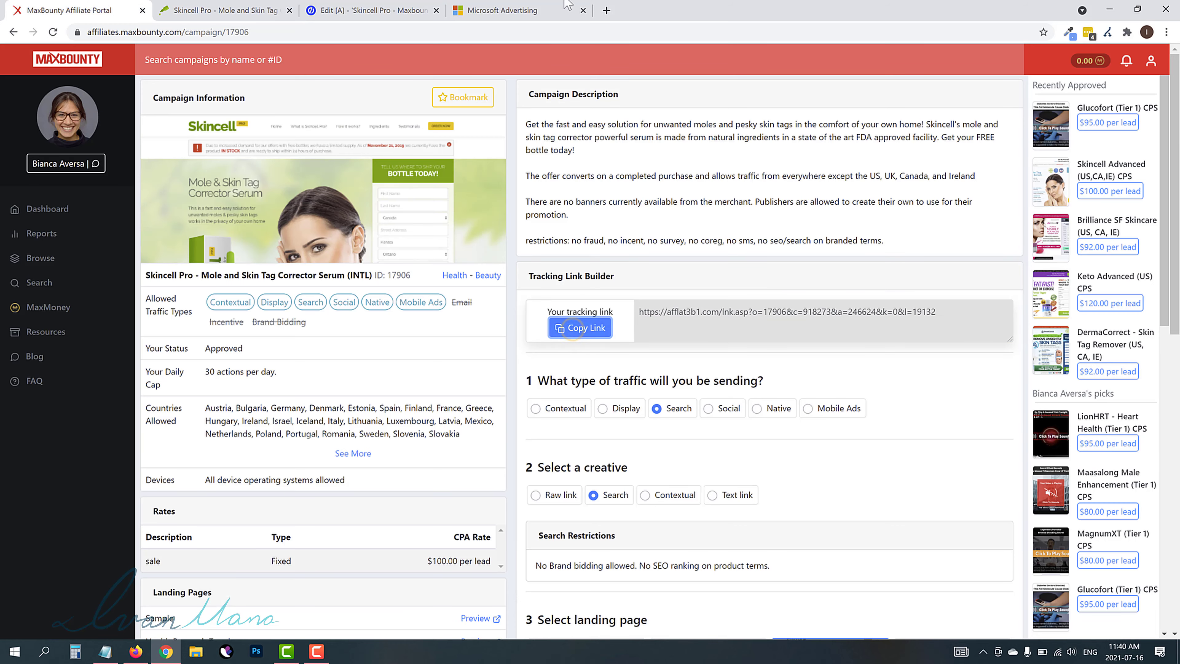
left_click(607, 9)
right_click(450, 32)
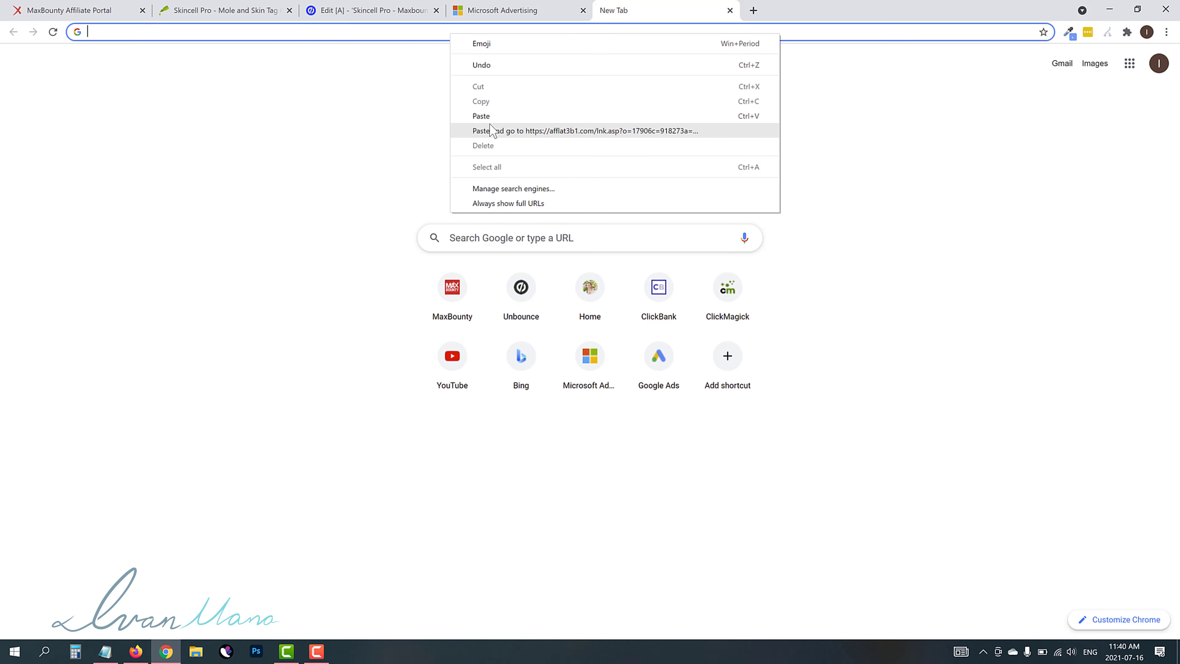
left_click(480, 129)
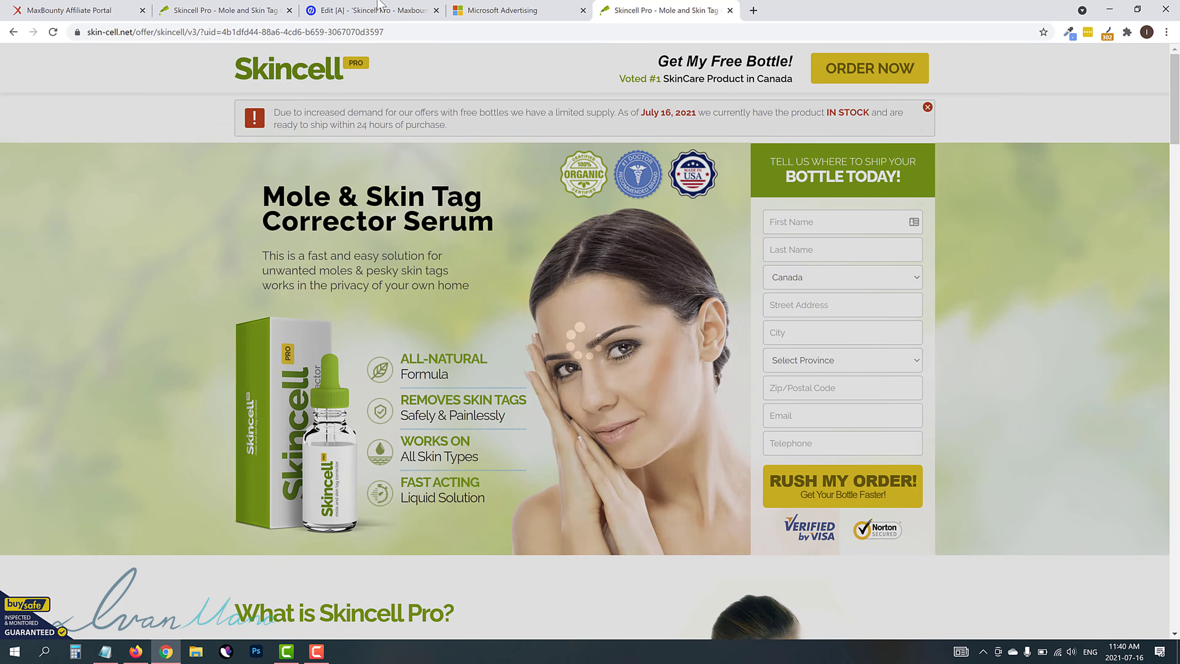
key("ctrl+3")
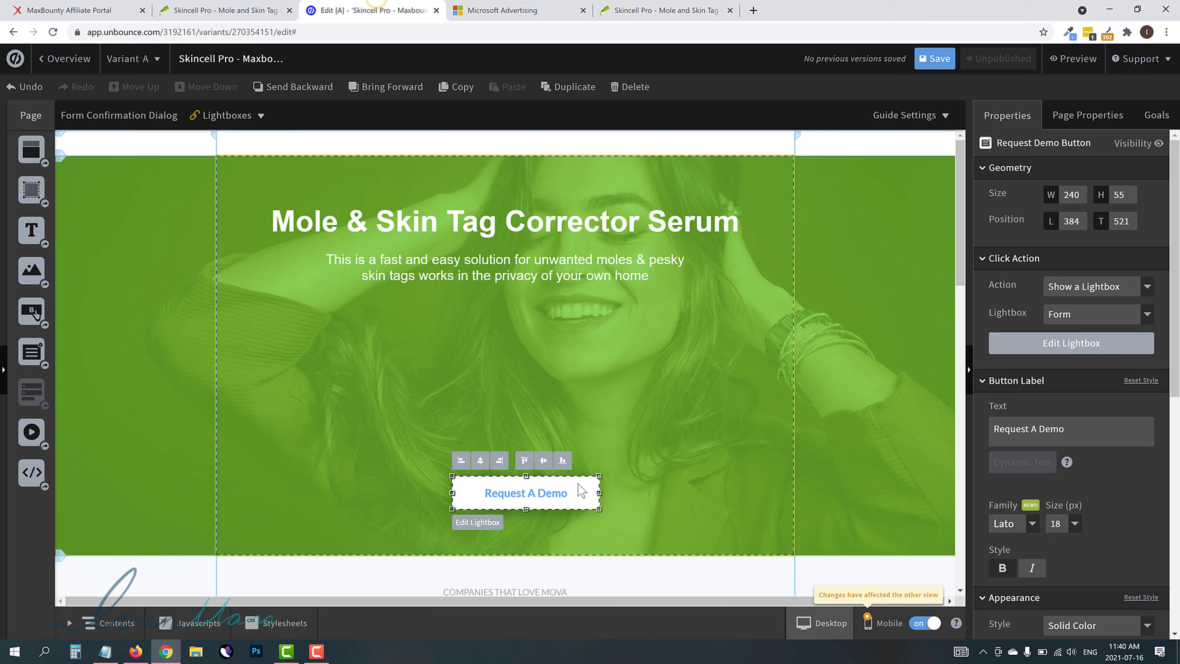
Step: Set the Request A Demo button's click action to Go to URL and replace its URL with the copied tracking link
left_click(1080, 294)
left_click(1072, 305)
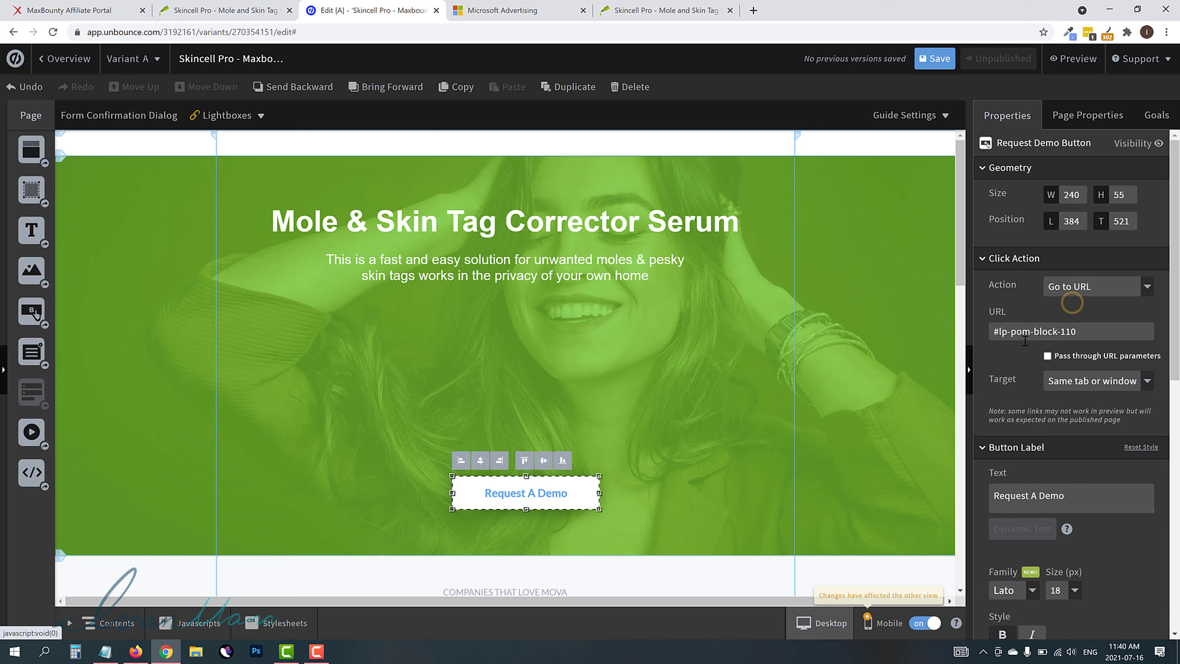
triple_click(1026, 333)
key("BackSpace")
right_click(1027, 334)
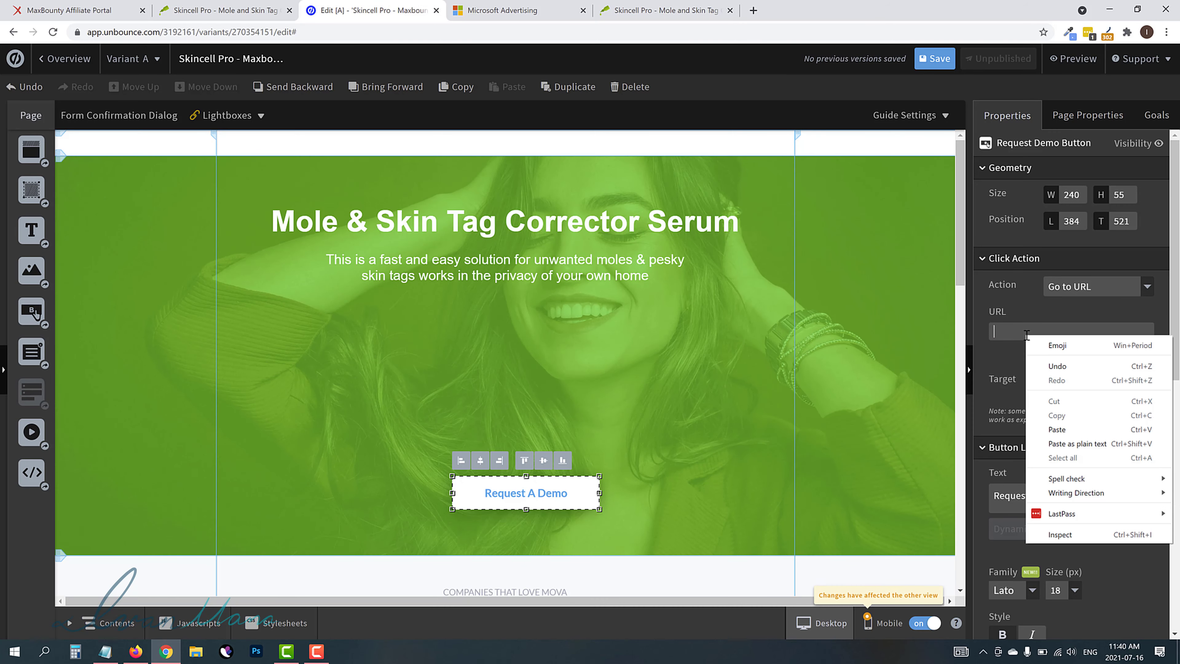
left_click(1055, 430)
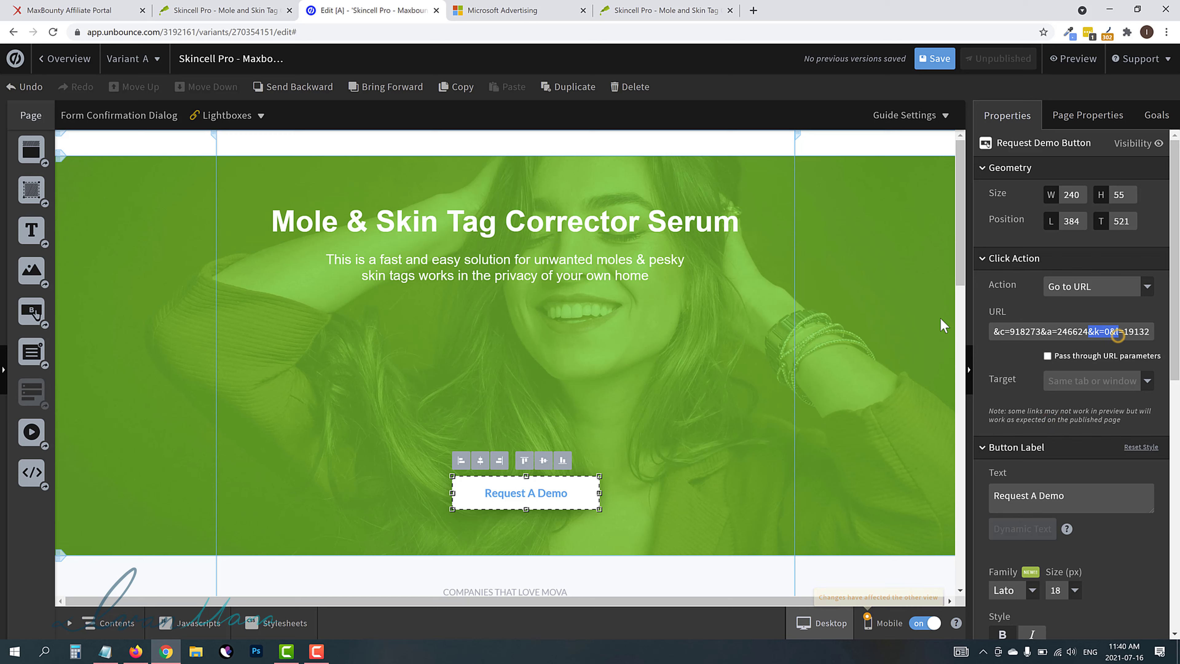
left_click_drag(1100, 331, 1170, 340)
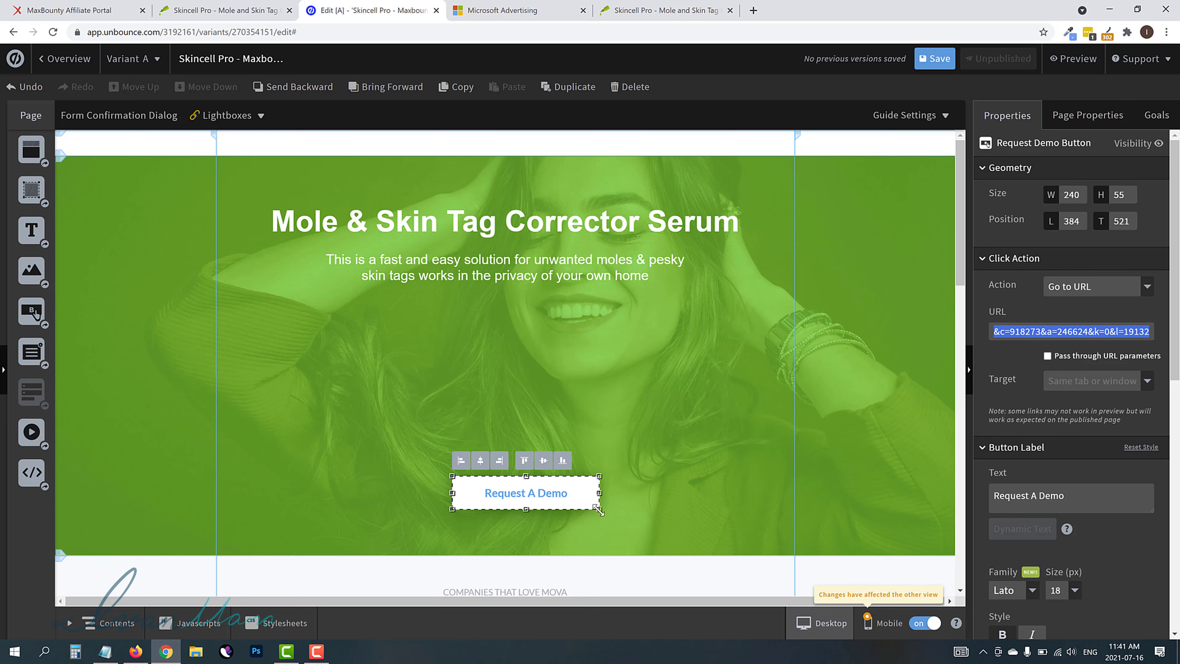
Step: Enlarge the Request A Demo button to about 346 by 66 px and switch to the Skincell Pro offer page
mouse_move(644, 520)
left_mouse_down()
mouse_move(667, 524)
mouse_move(665, 515)
left_mouse_up()
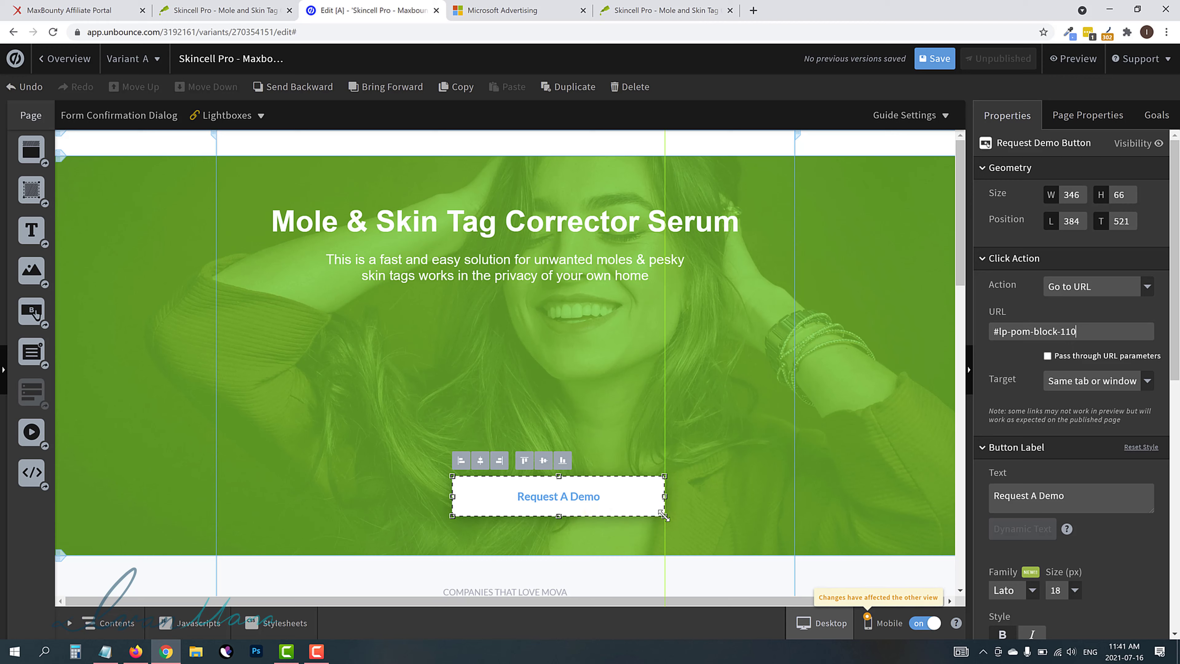
left_click(219, 10)
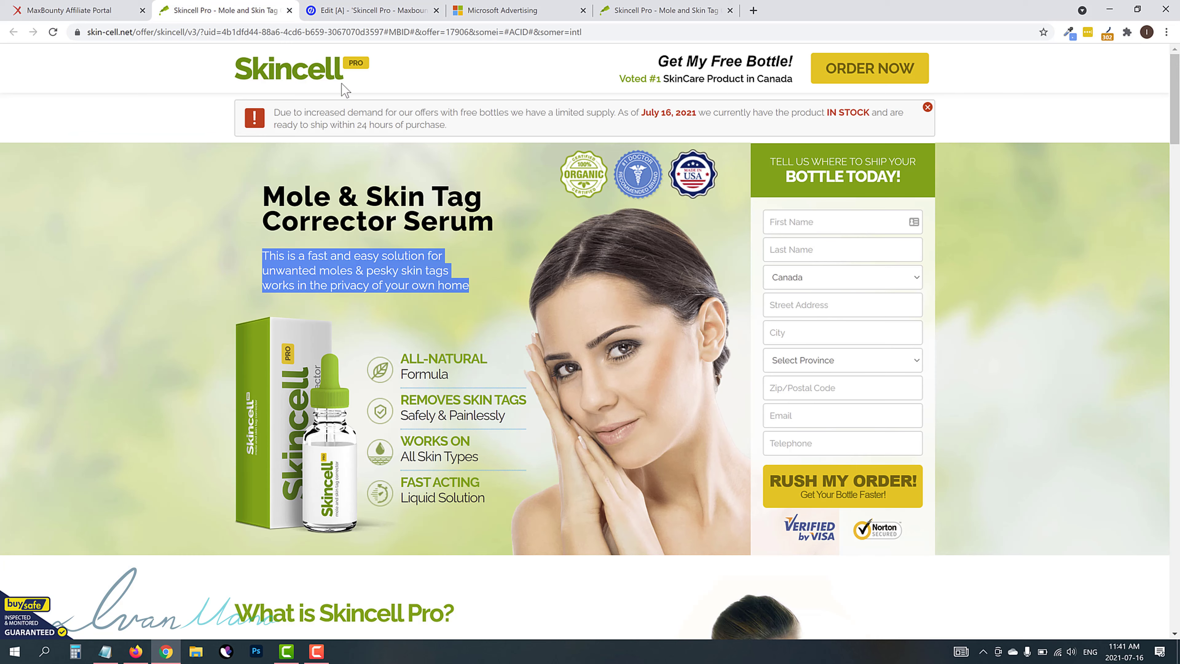
Step: Look through the Skincell Pro offer page for a product image that can be saved directly
scroll(319, 399, "down", 8)
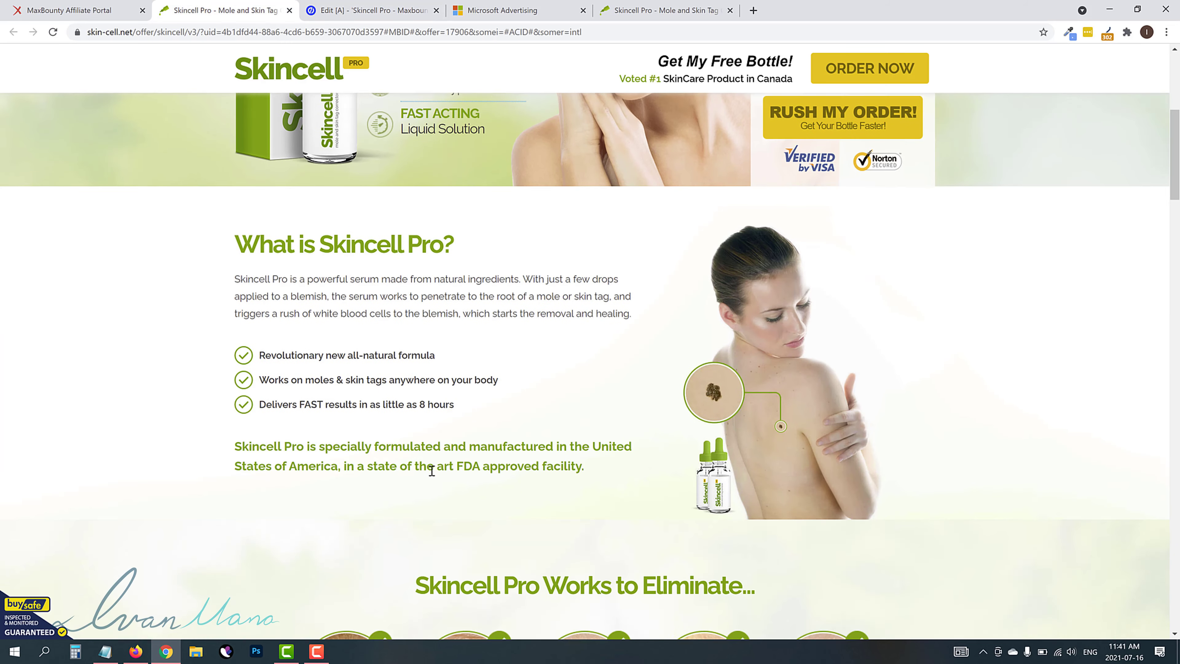
scroll(318, 398, "up", 8)
right_click(310, 417)
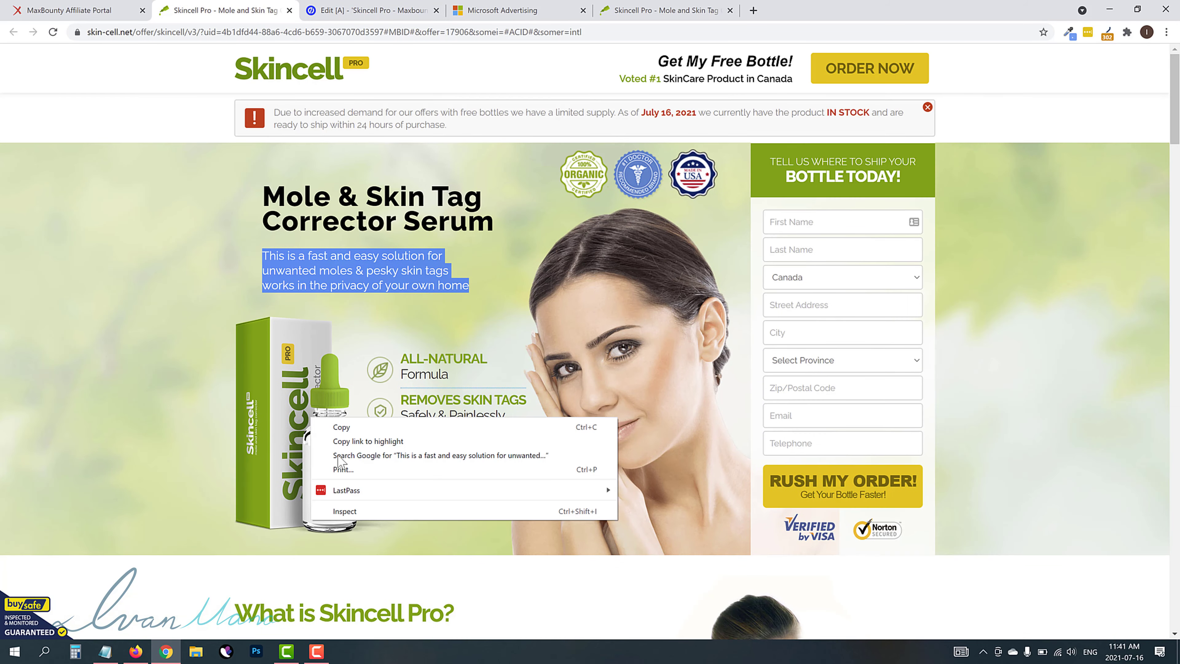
left_click(233, 419)
scroll(304, 455, "down", 5)
scroll(344, 407, "down", 20)
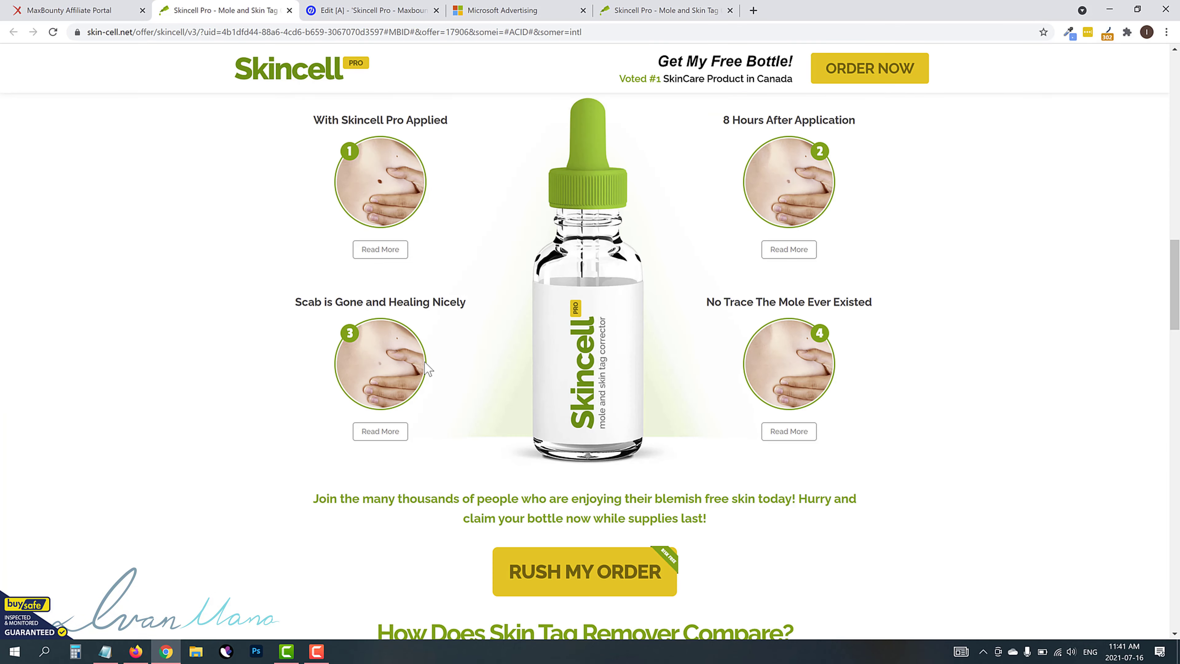
scroll(600, 235, "up", 8)
right_click(599, 235)
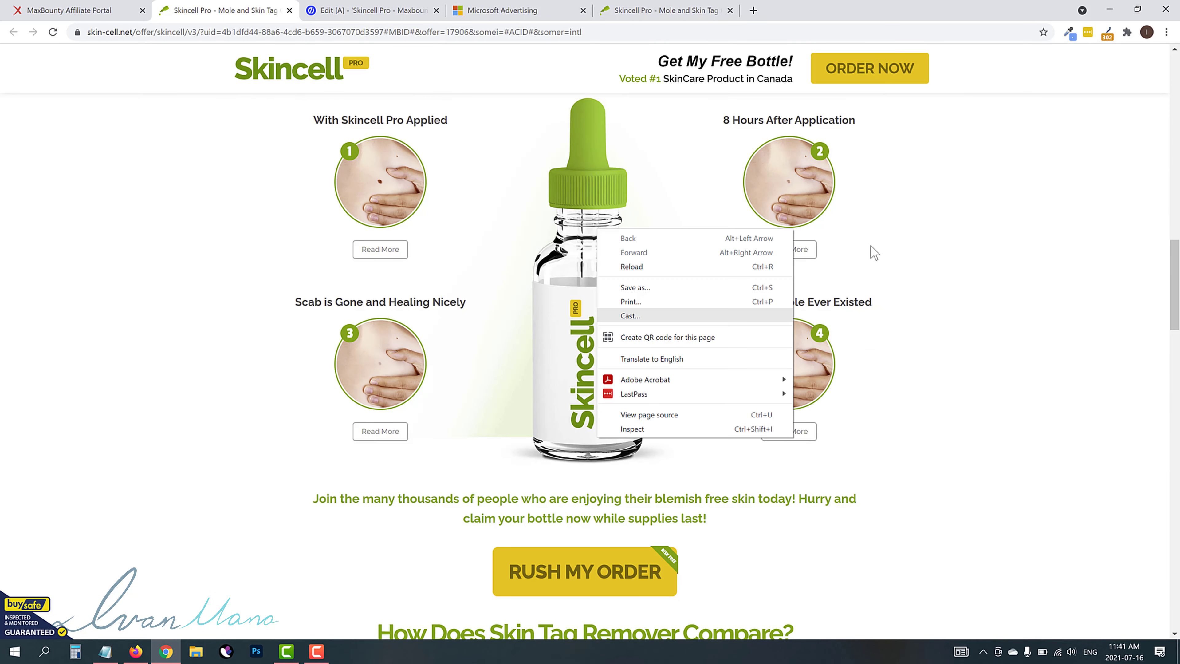
left_click(948, 284)
scroll(696, 338, "up", 10)
scroll(697, 340, "up", 12)
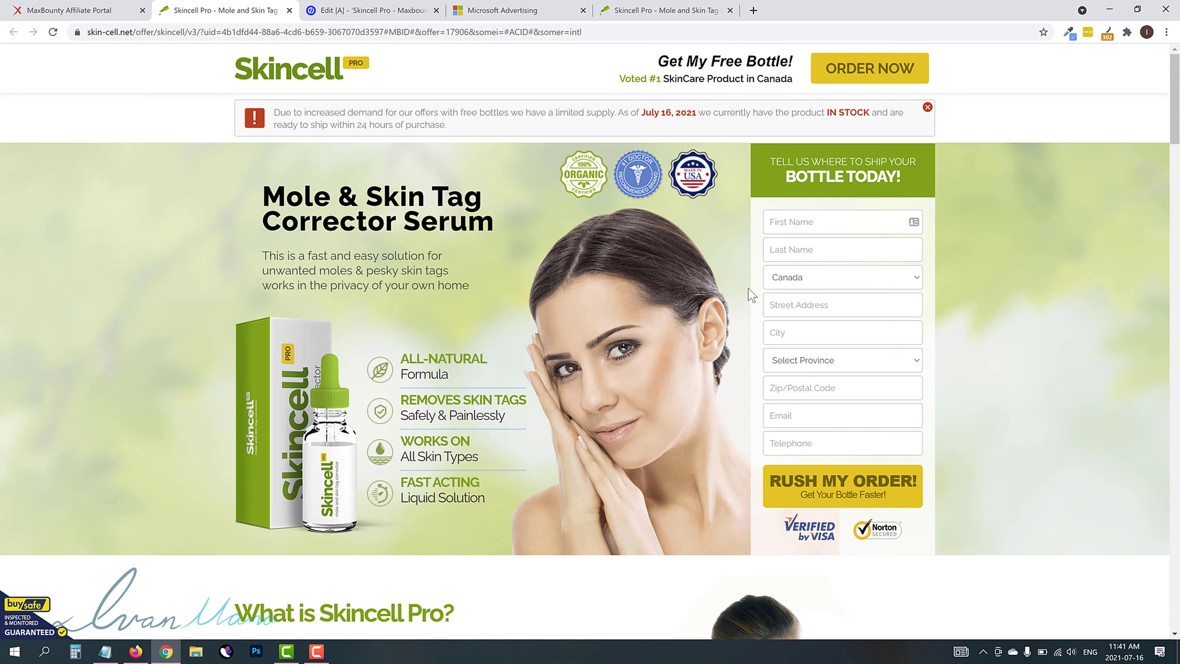
Step: Inspect the offer page's sources and expand the all and skincell folders inside the static folder
right_click(1003, 200)
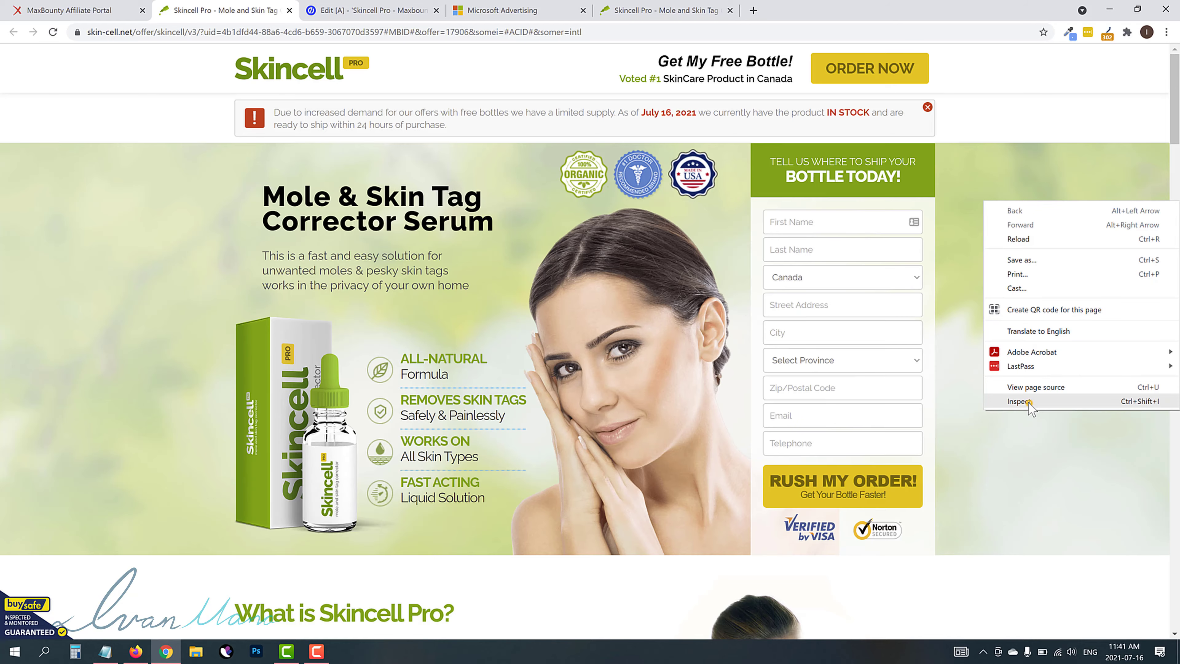
left_click(1030, 403)
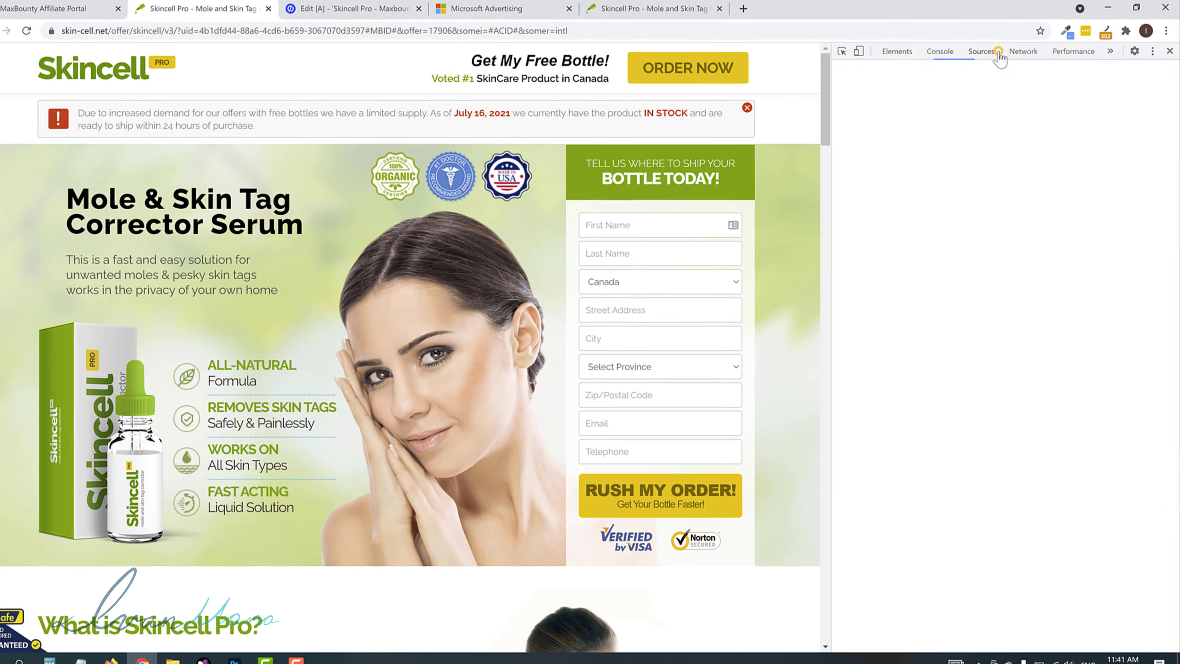
left_click(985, 52)
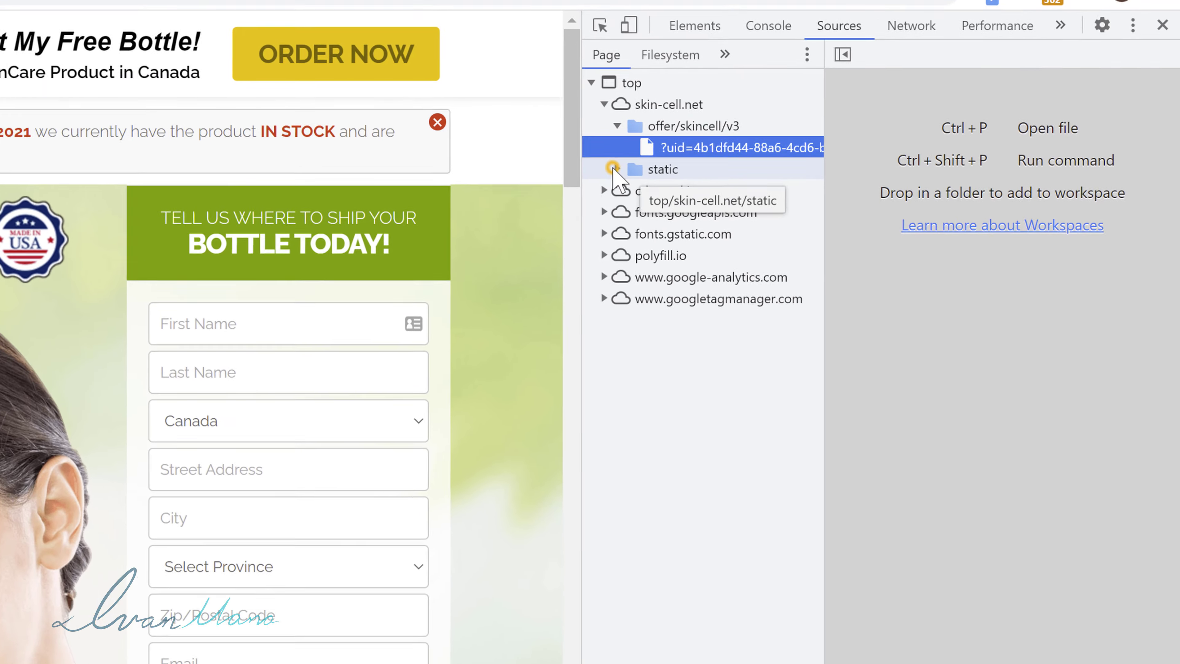
left_click(613, 168)
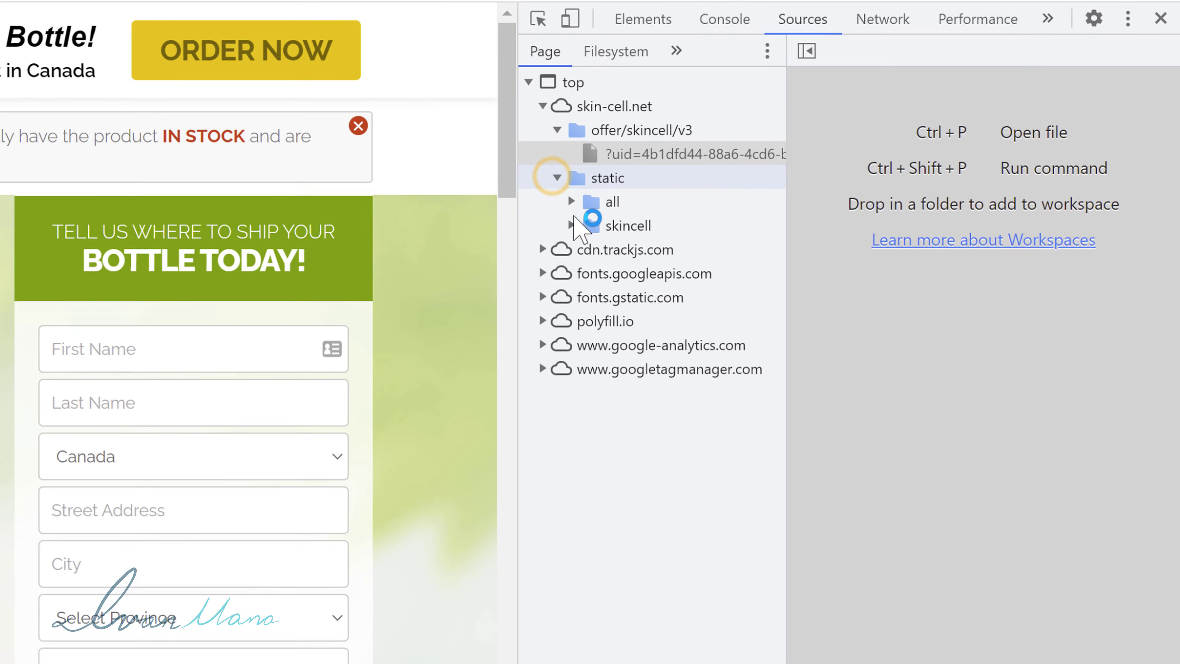
left_click(630, 212)
left_click(629, 190)
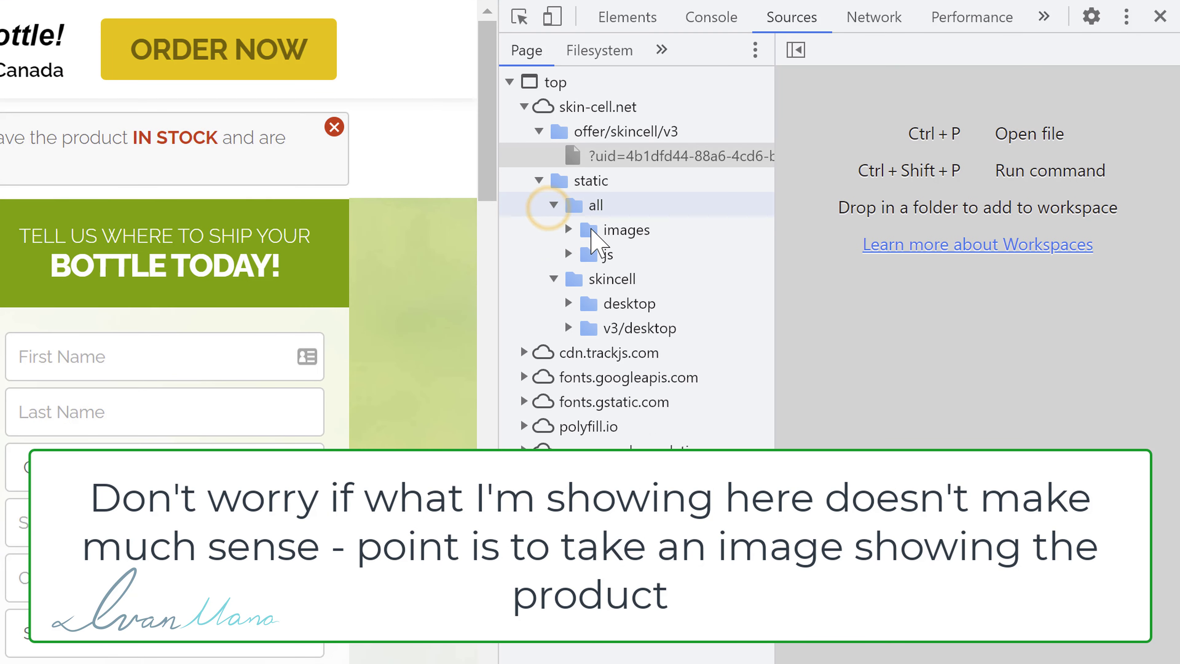
Step: Check the files in the images and js folders under static/all
left_click(568, 229)
left_click(623, 254)
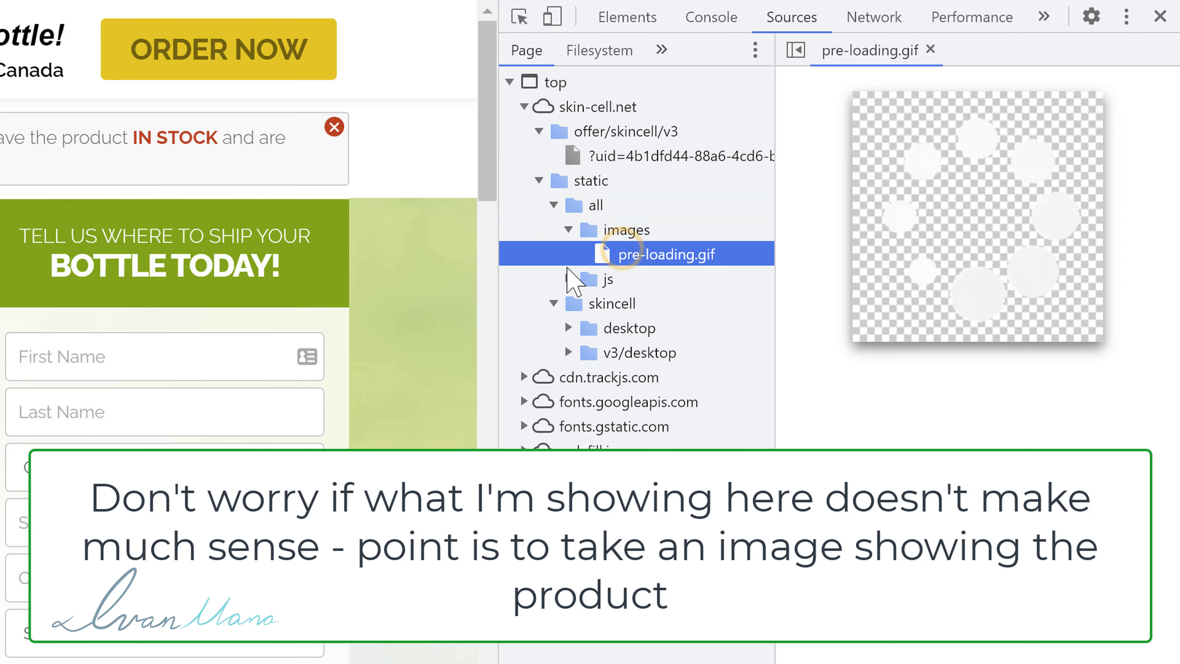
left_click(569, 279)
left_click(651, 328)
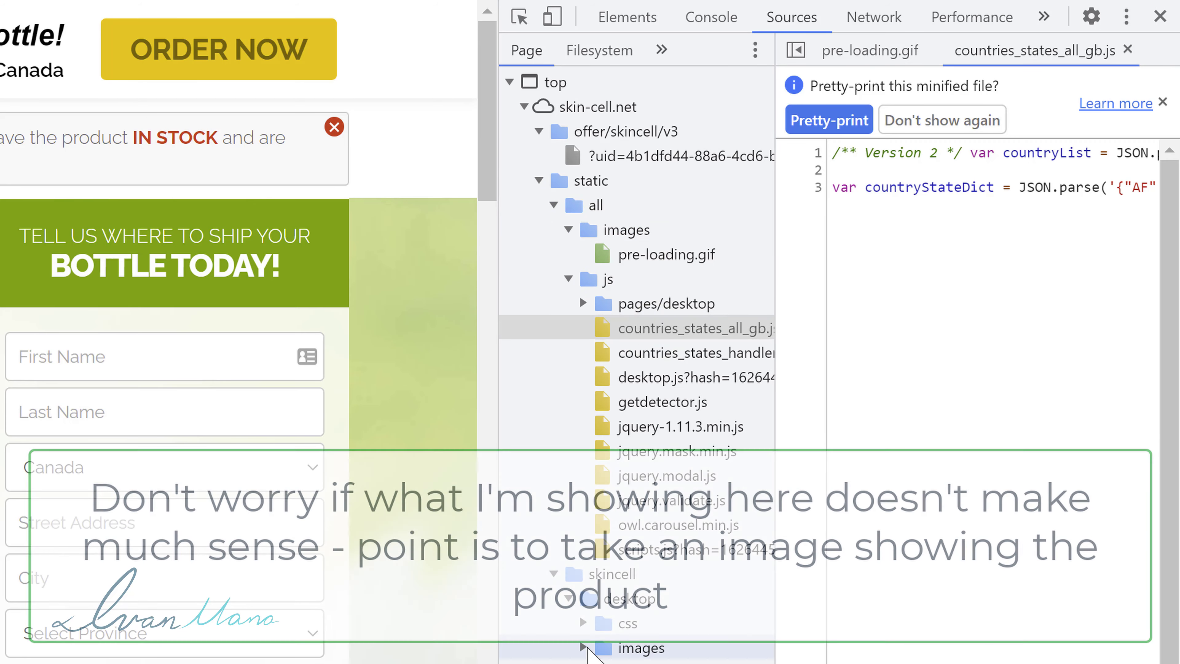
Step: Open the skincell/desktop images folder and preview its files one after another to find a product picture
left_click(582, 647)
scroll(679, 581, "down", 5)
left_click(681, 547)
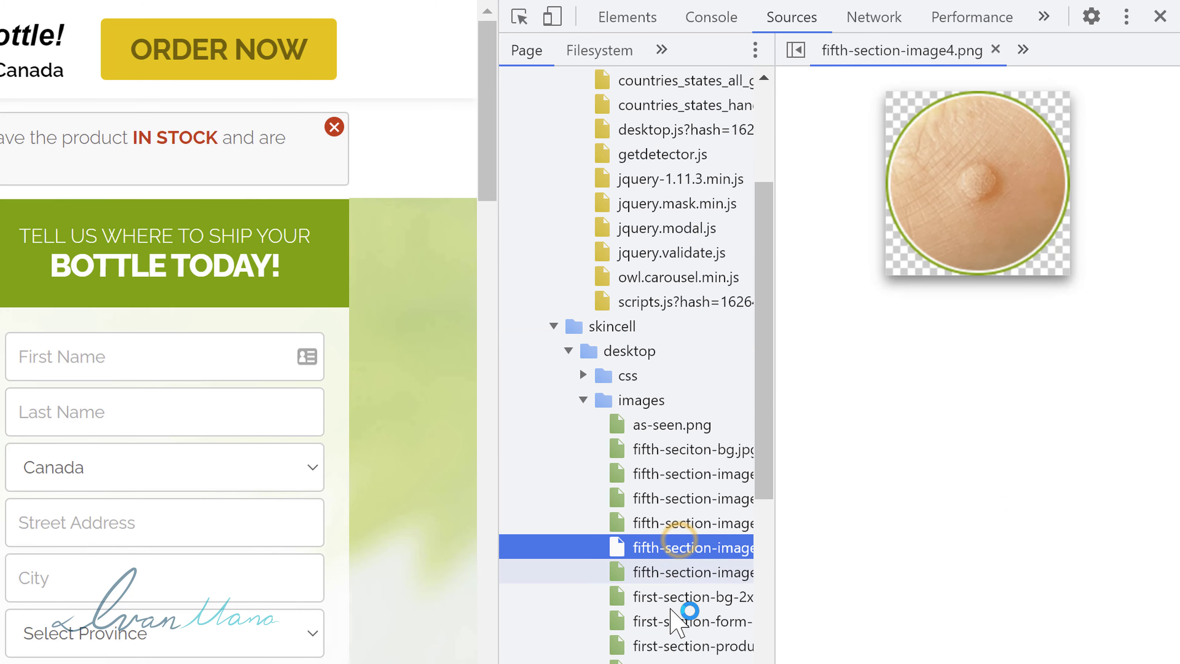
key("Down")
key("Down")
key("Down")
key("Down")
key("Down")
key("Down")
key("Down")
key("Down")
key("Down")
key("Down")
key("Down")
key("Down")
key("Down")
key("Down")
key("Down")
key("Down")
scroll(679, 582, "down", 3)
left_click(680, 630)
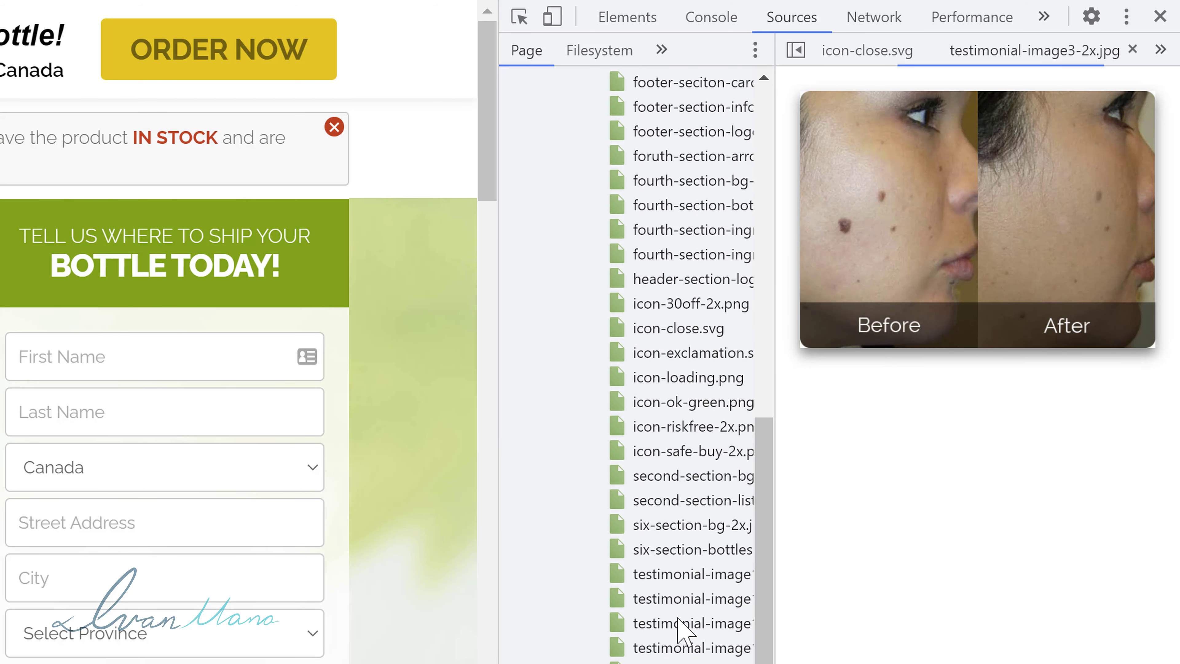
Step: Preview the icon and third-section image files while searching for a product picture
left_click(680, 600)
left_click(680, 495)
left_click(679, 402)
left_click(680, 369)
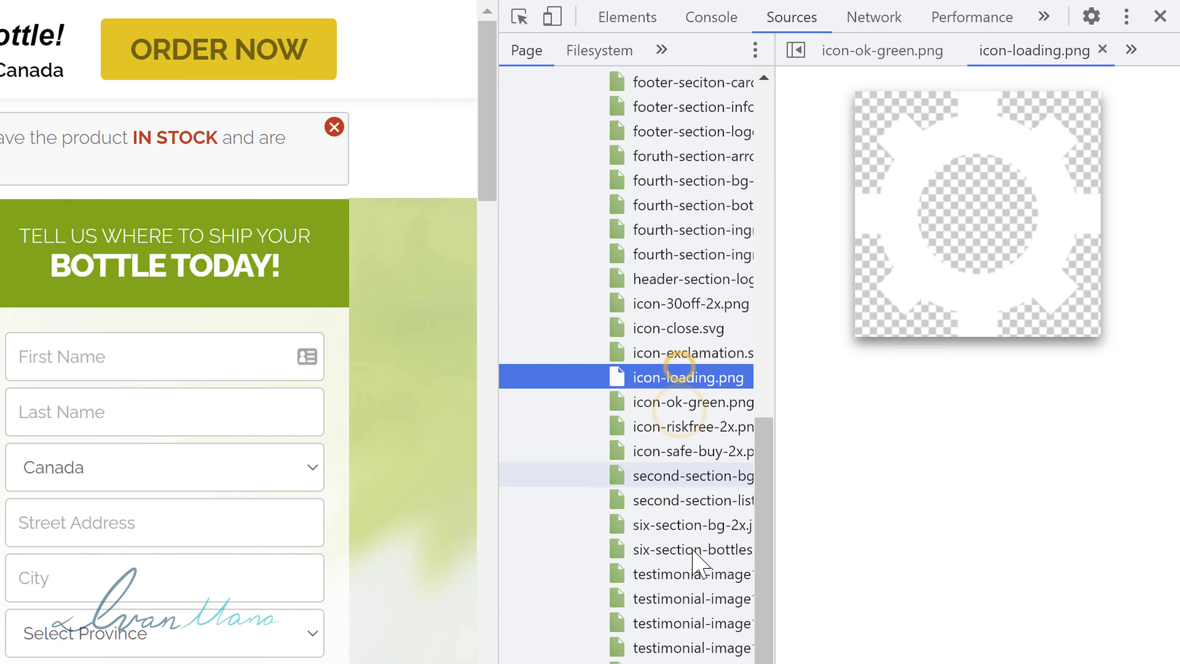
scroll(680, 605, "down", 6)
left_click(655, 647)
left_click(650, 631)
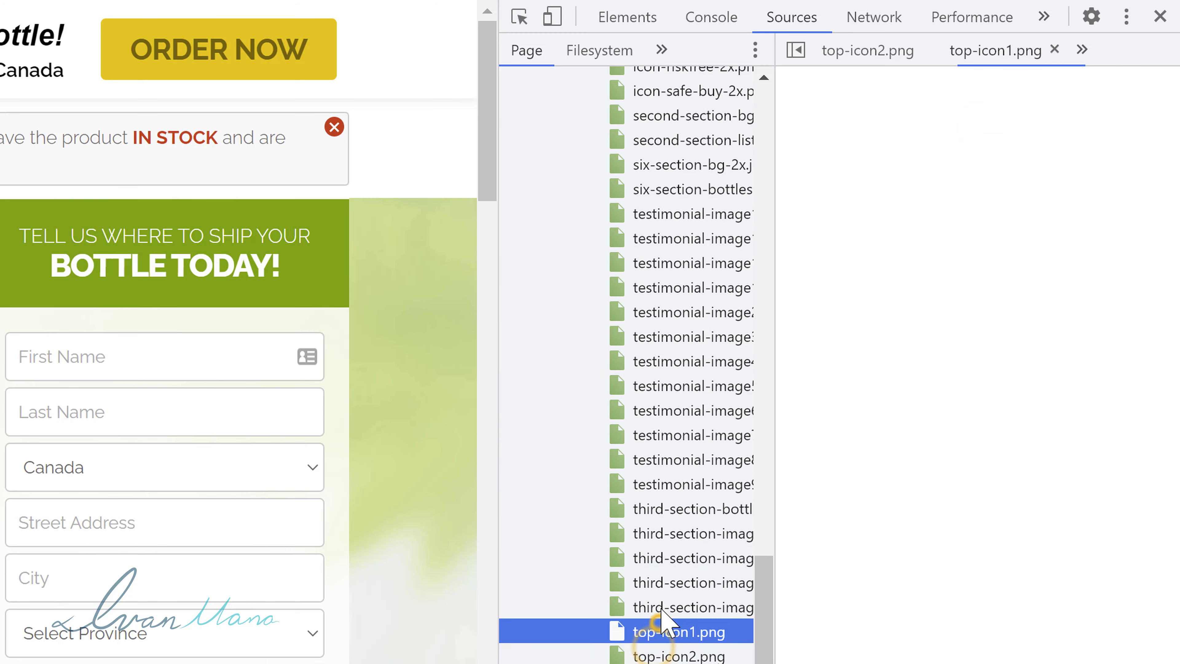
left_click(667, 607)
left_click(676, 583)
left_click(679, 558)
left_click(683, 533)
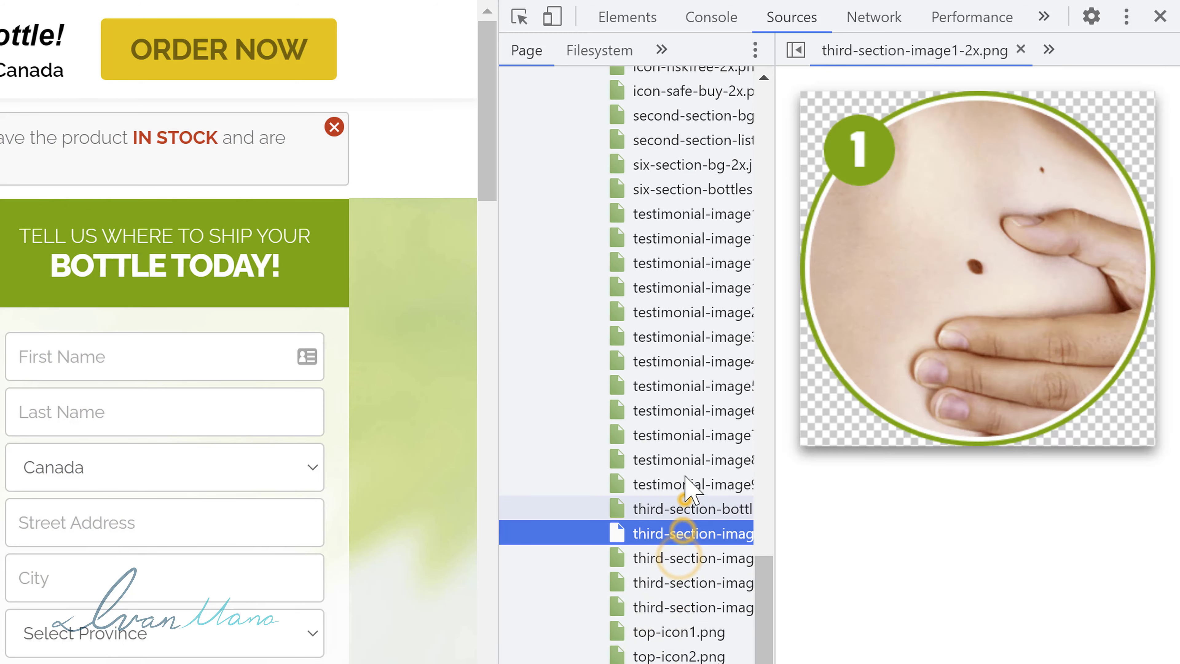
Step: Preview the testimonial images and the third-section bottle image
left_click(686, 486)
left_click(680, 435)
left_click(690, 482)
left_click(682, 460)
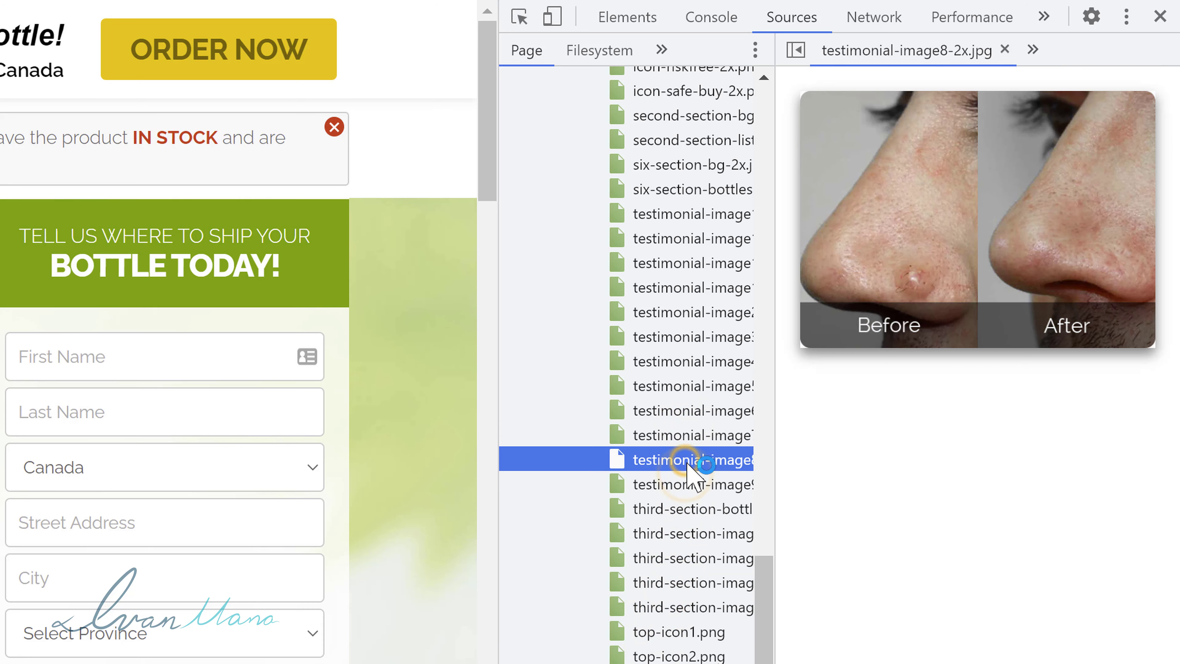
left_click(681, 485)
left_click(681, 509)
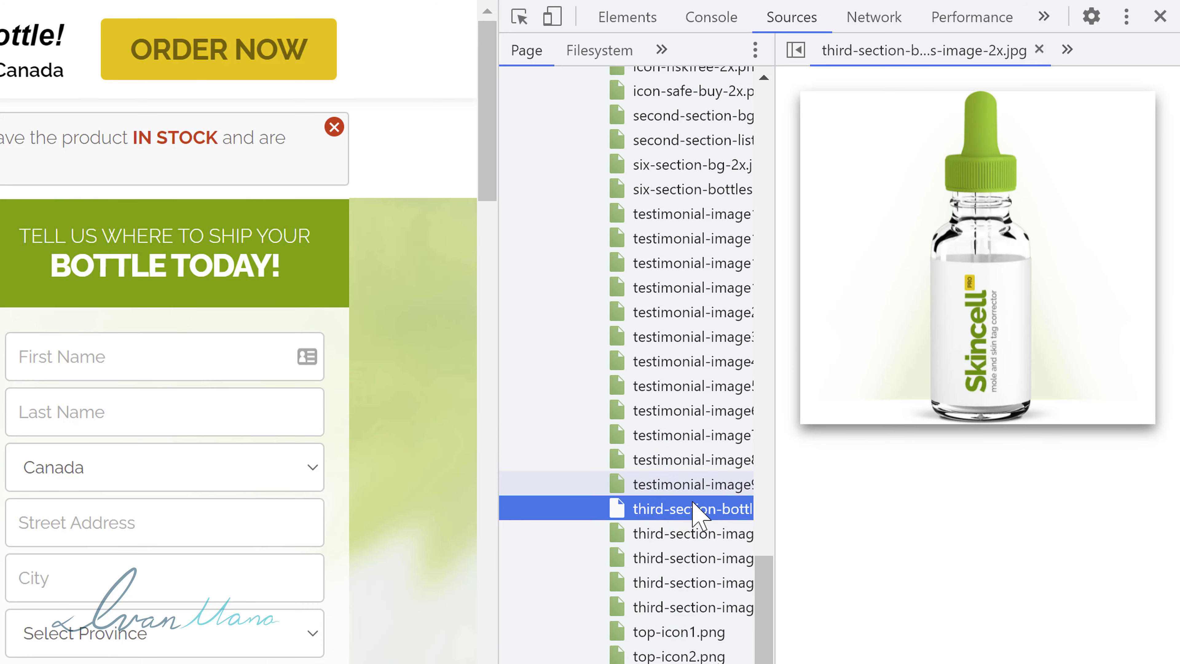
Step: Widen the developer tools area and find the first-section product image showing the Skincell Pro box and bottle
scroll(697, 512, "up", 10)
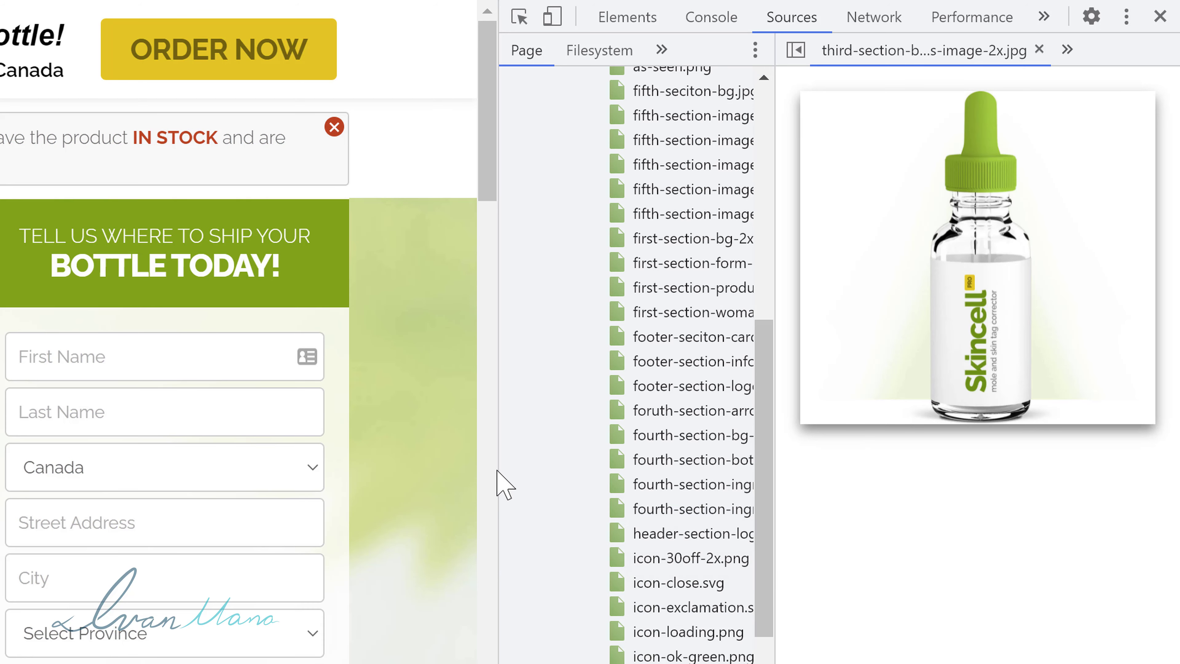
left_click_drag(501, 470, 392, 482)
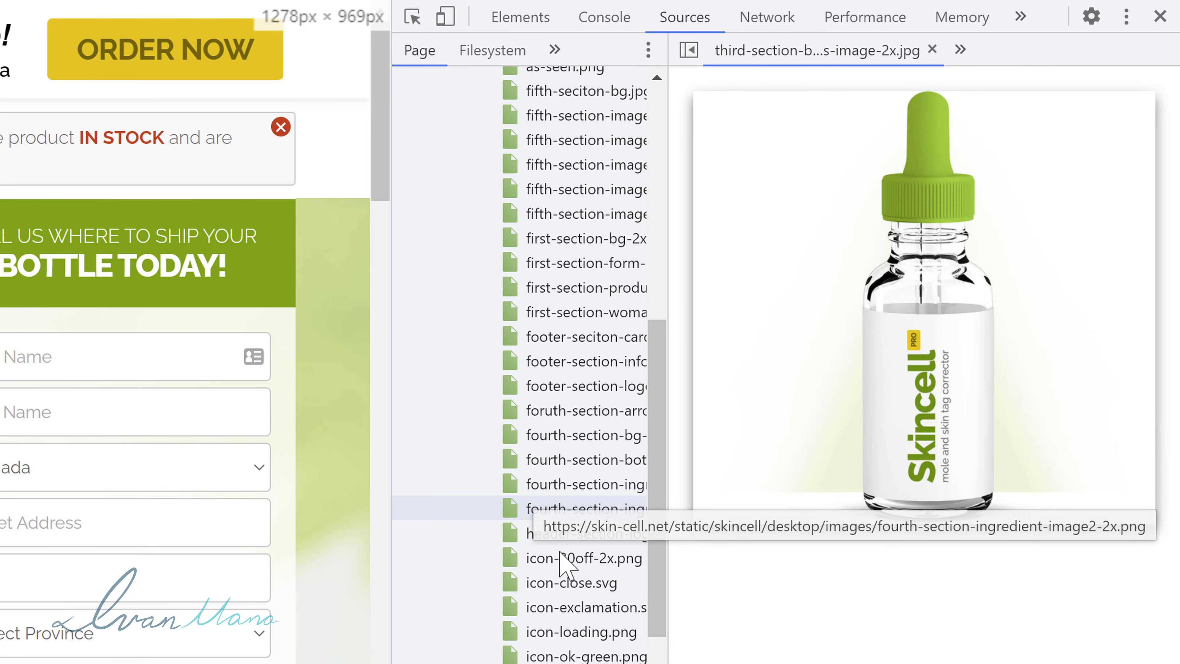
left_click(564, 557)
left_click(562, 484)
left_click(555, 410)
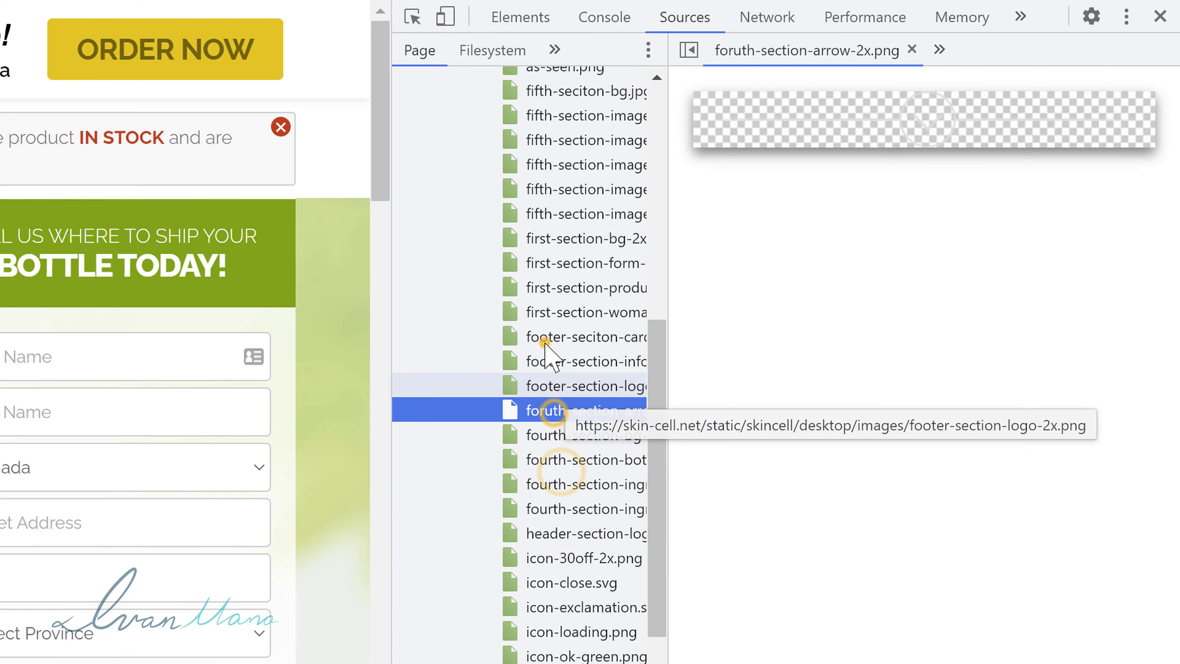
left_click(544, 337)
left_click(543, 290)
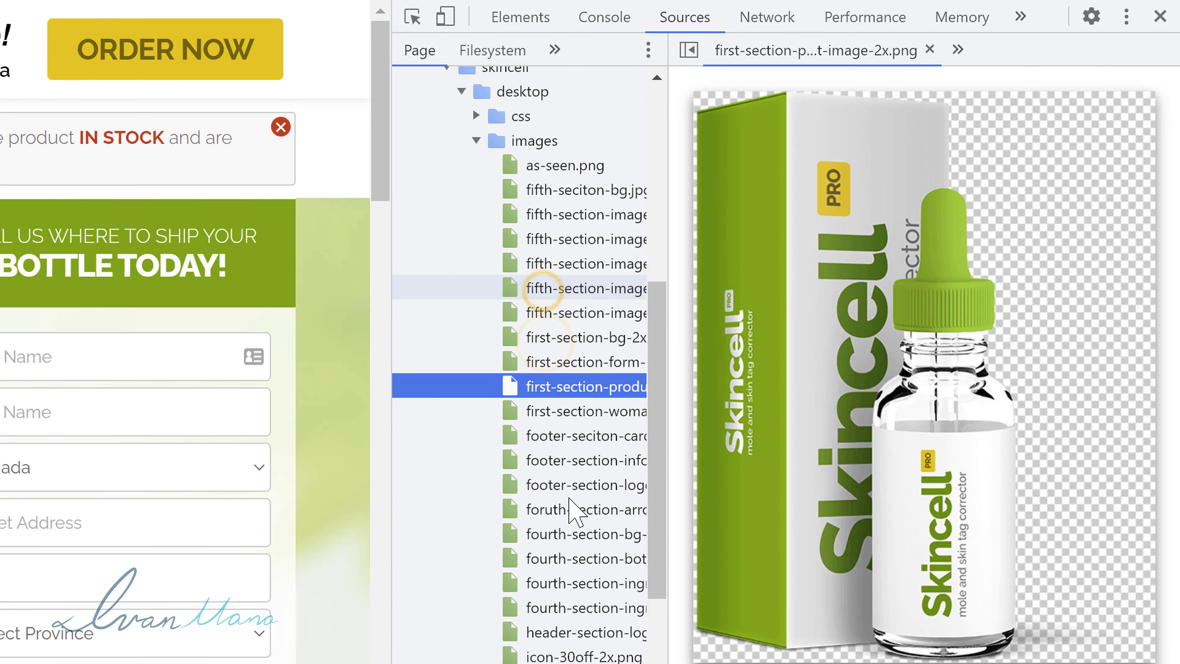
Step: Open the box-and-bottle product image in its own browser tab and save it to the computer
right_click(896, 211)
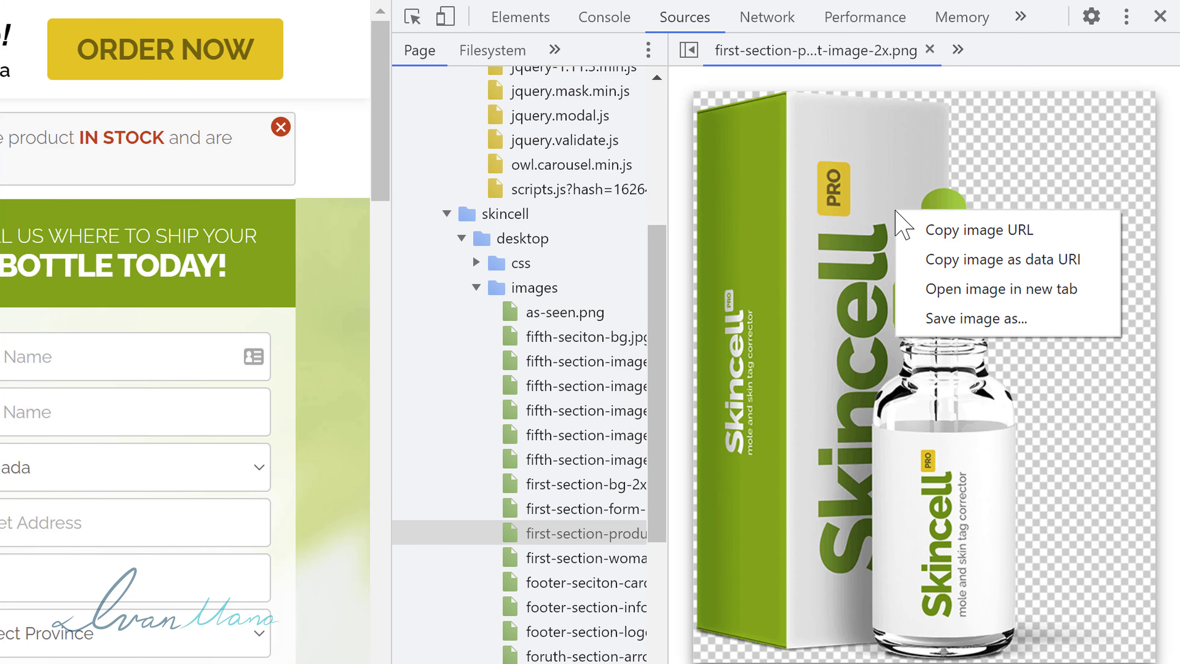
left_click(971, 289)
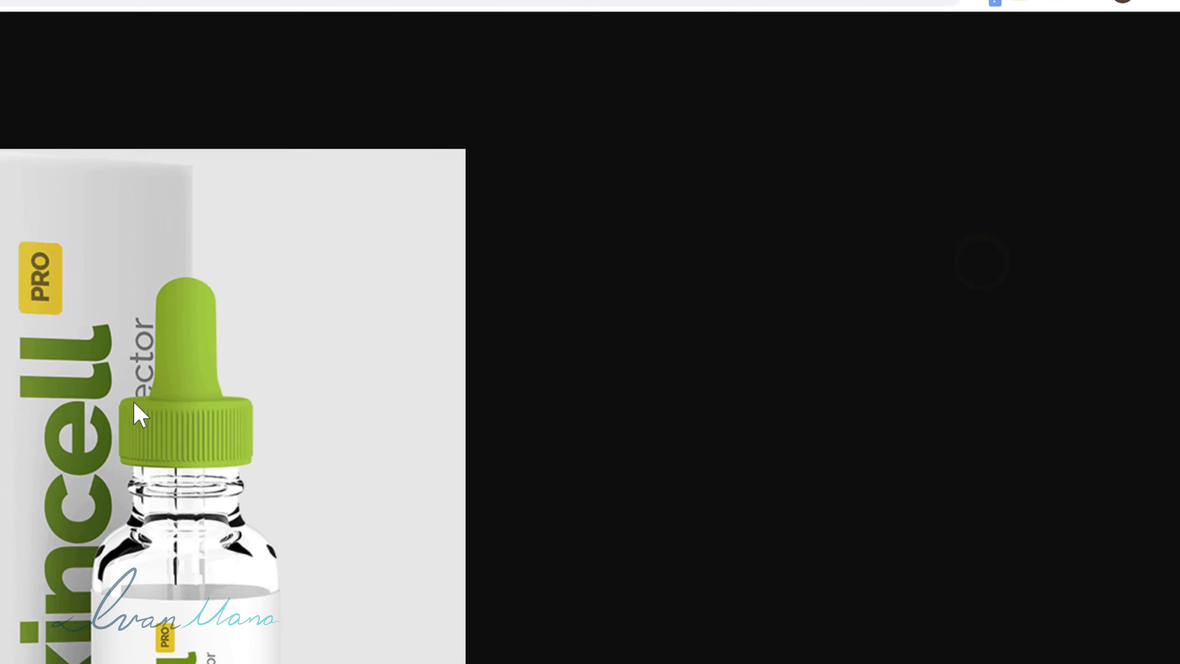
right_click(135, 401)
left_click(195, 446)
key("Return")
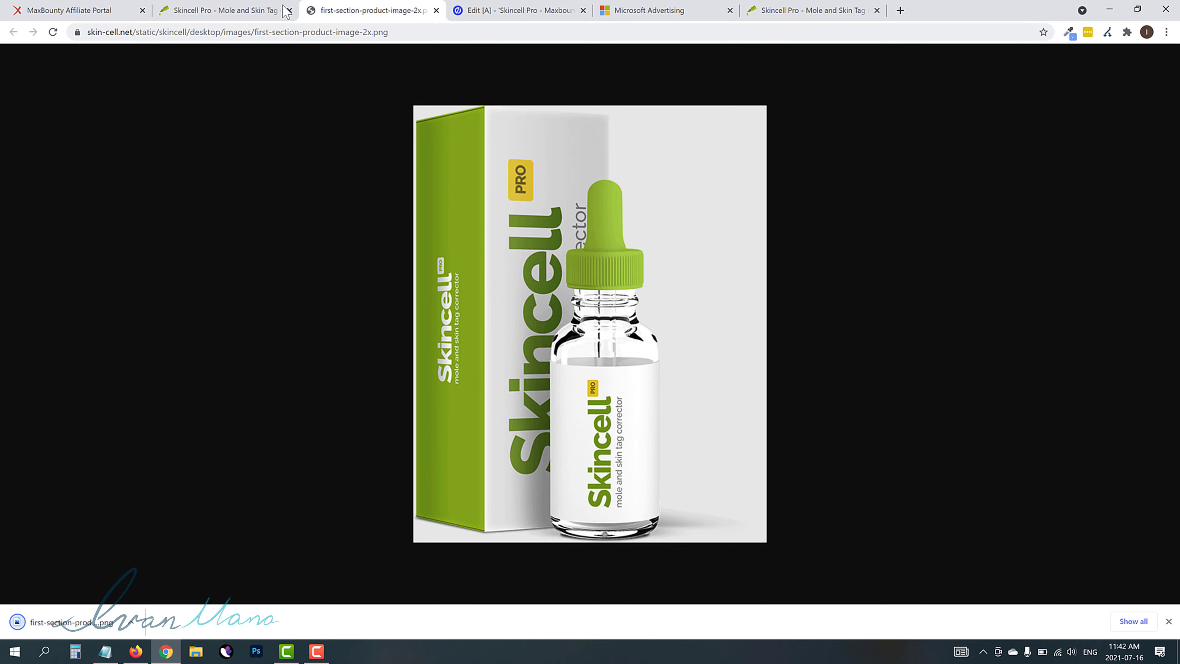
Step: Return to the Unbounce editor, add an image to the hero section and upload the downloaded first-section product image for it
left_click(515, 11)
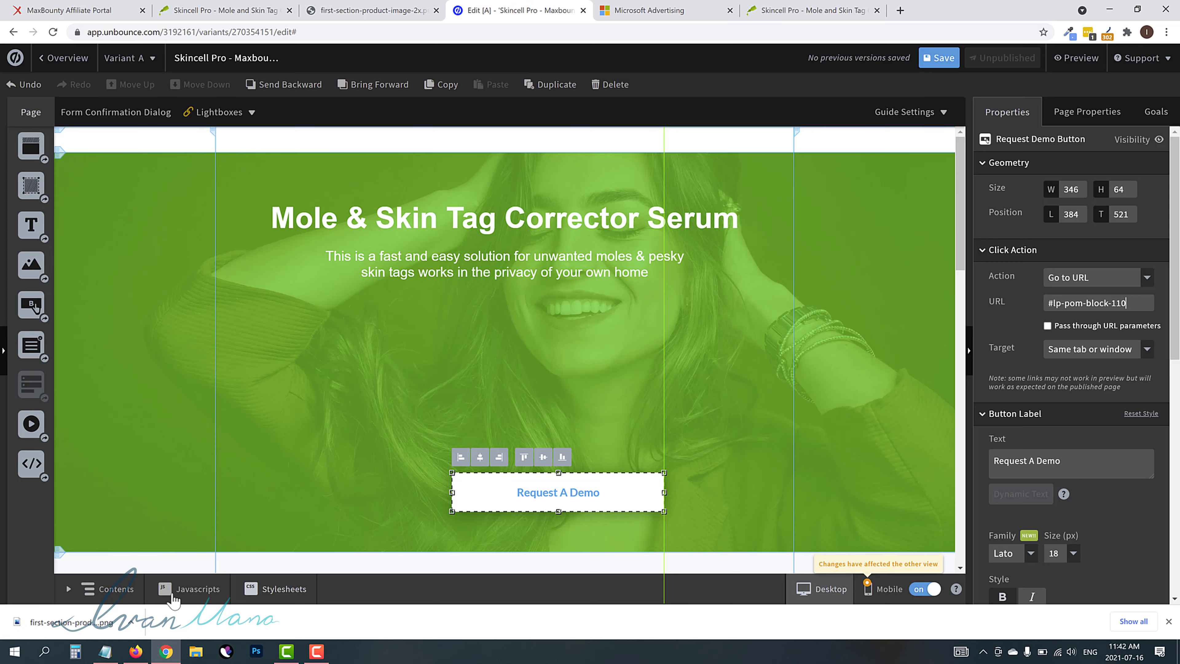
left_click_drag(31, 265, 428, 331)
left_click_drag(70, 622, 409, 395)
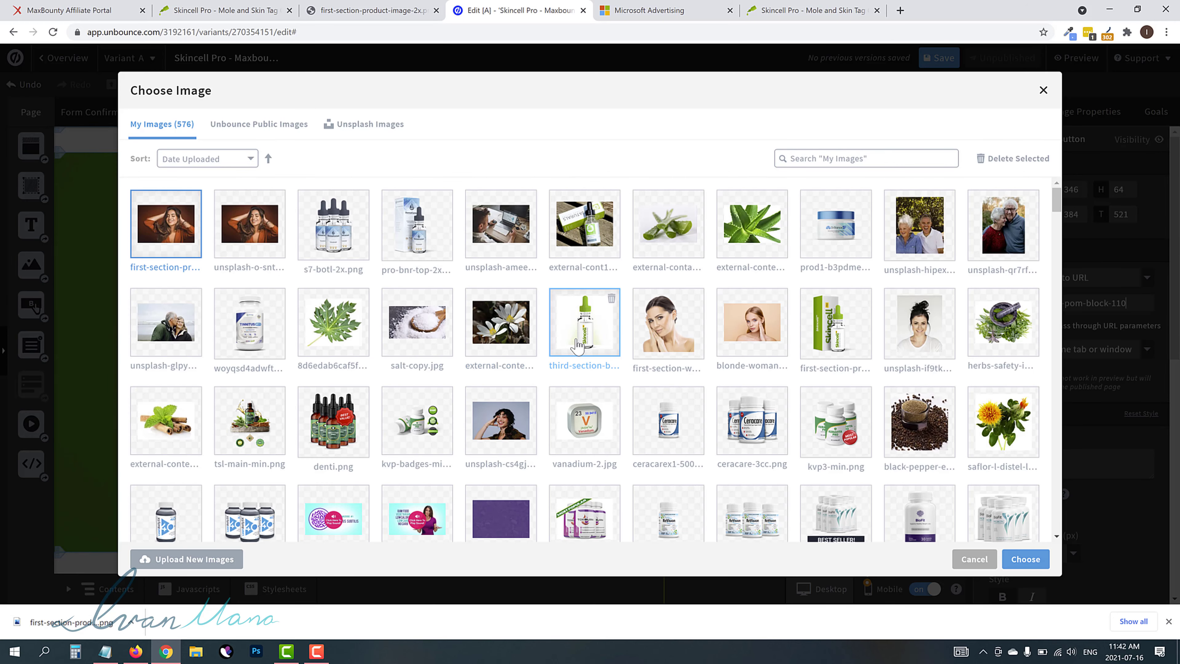
left_click(1024, 560)
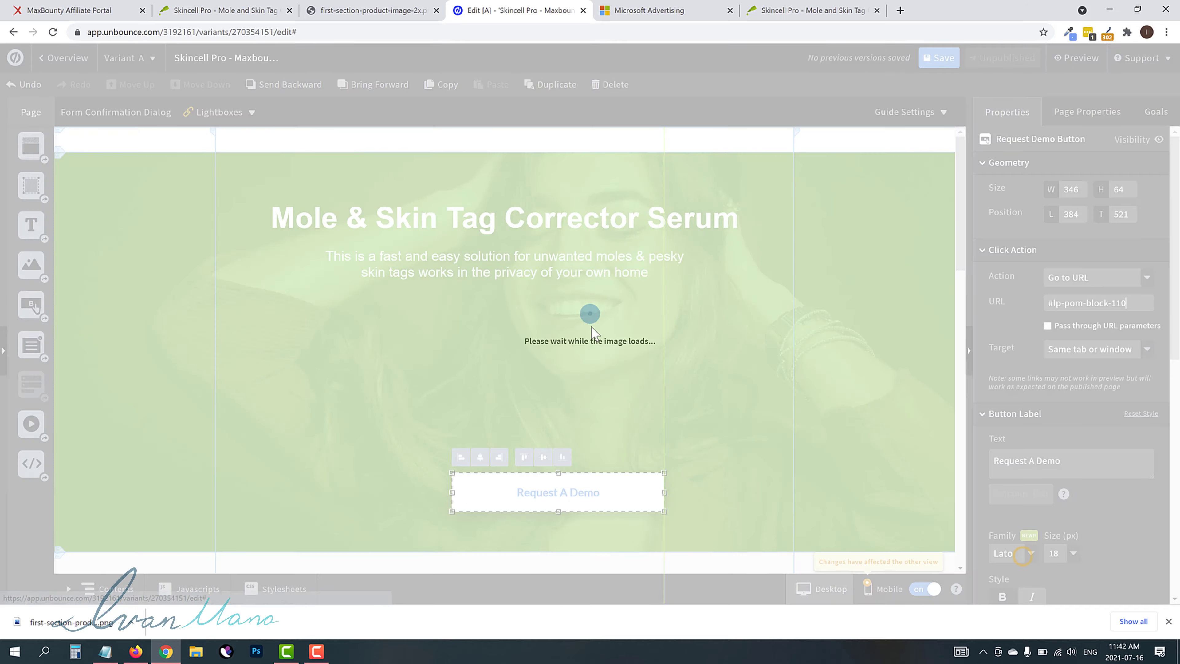
Step: Shrink the product image to about 326 by 404 px and place it at about left 95, top 266 in the hero section
scroll(637, 471, "down", 1)
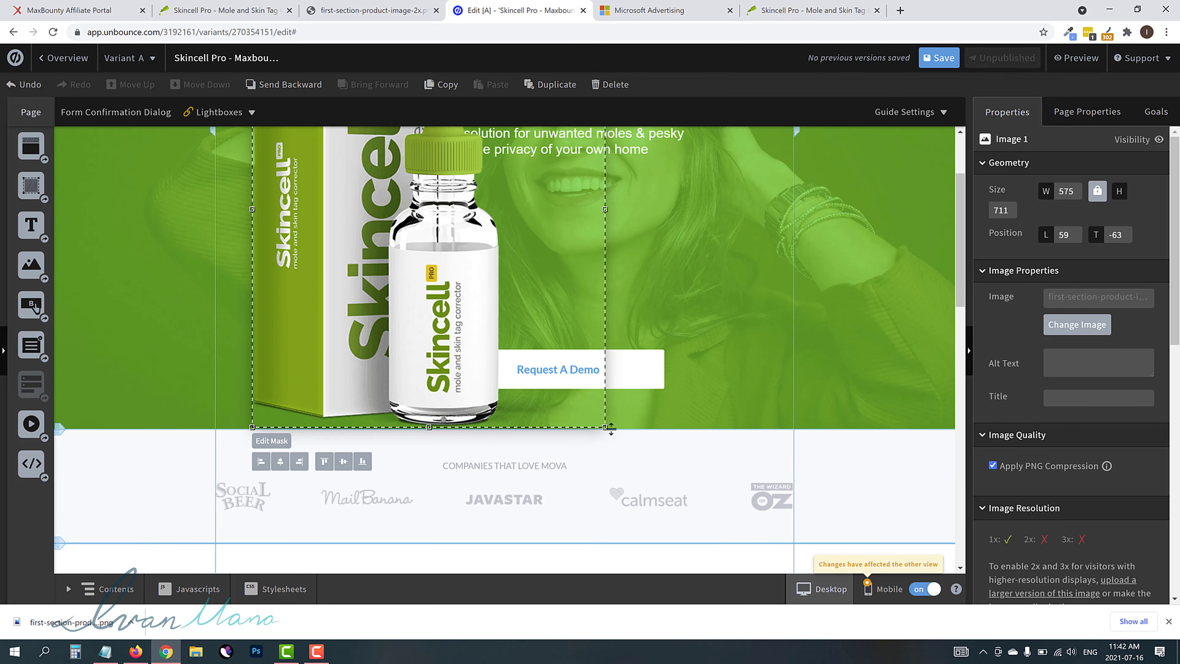
left_click_drag(606, 426, 452, 238)
left_click_drag(289, 151, 312, 291)
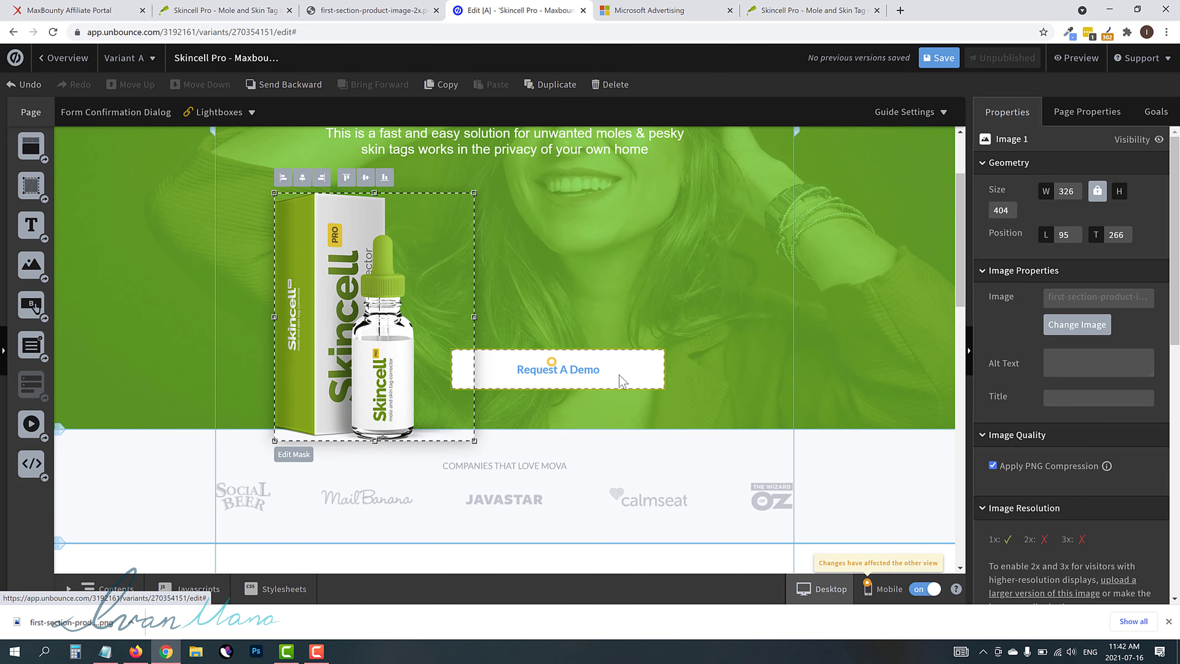
Step: Move the Request A Demo button to the right of the product image and extend the Hero Shot section to 745 px high
left_click(645, 388)
left_click_drag(645, 389, 655, 392)
left_click(517, 401)
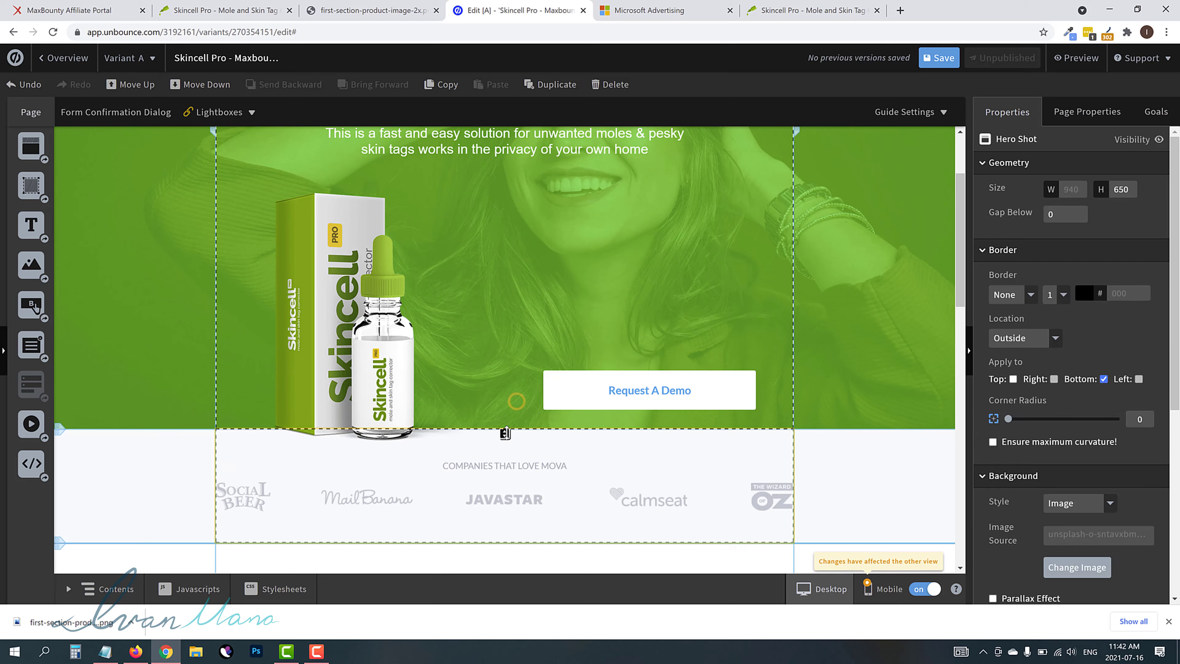
left_click_drag(505, 479, 507, 488)
scroll(615, 320, "up", 3)
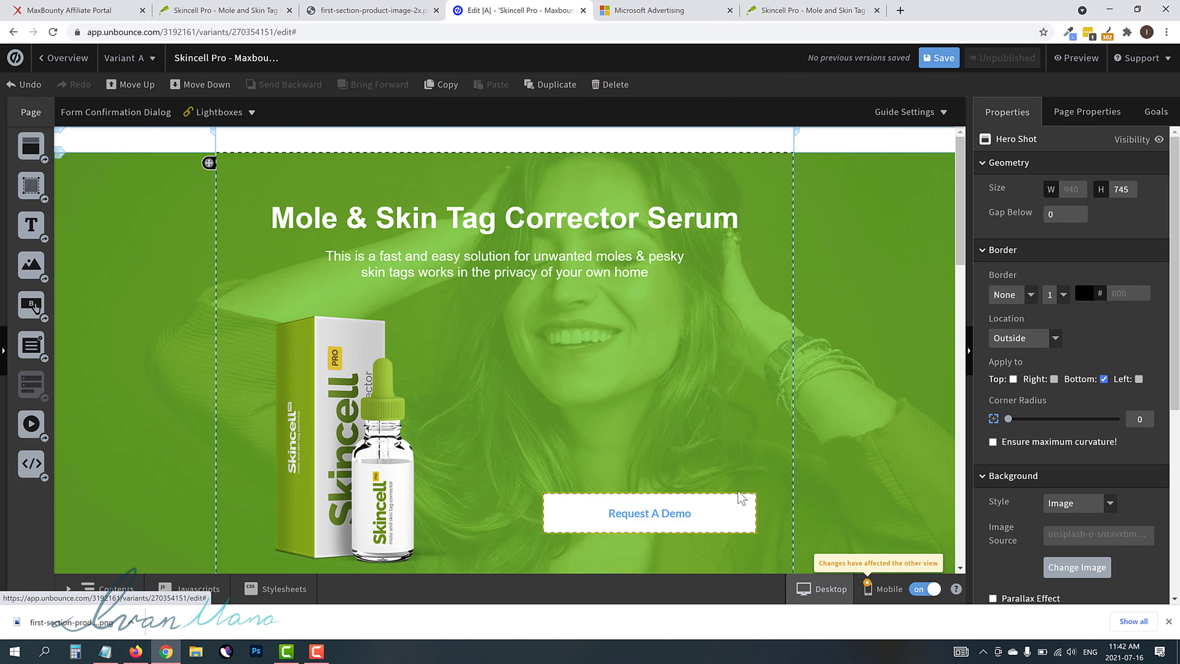
Step: Reposition the Request A Demo button at about left 449, top 598, and switch to the Skincell Pro offer page
left_click_drag(643, 535, 592, 561)
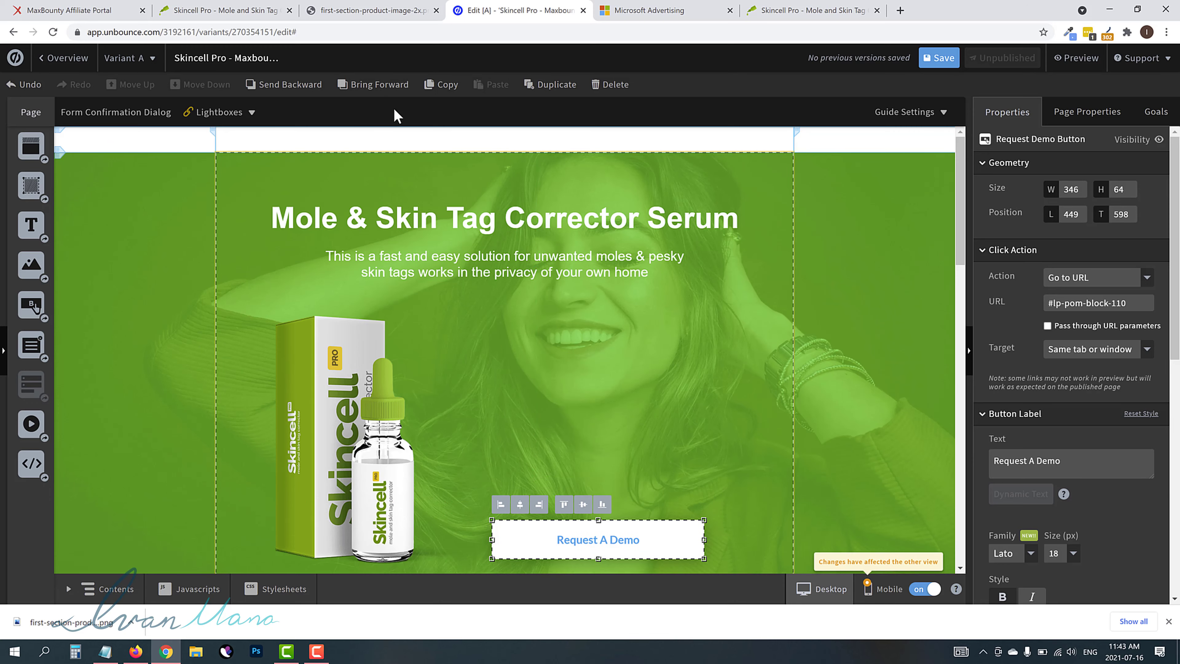
left_click(221, 8)
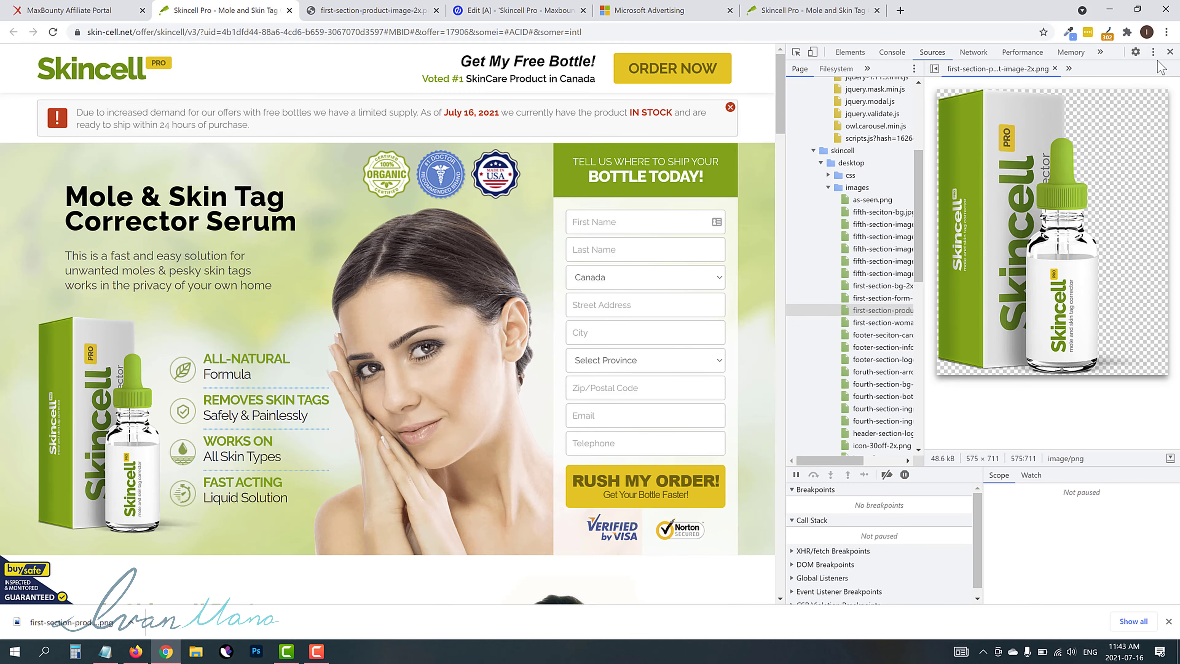
Step: Close the developer tools and sample the yellow order-button colour with the ColorZilla page picker, taking F1C61A from the Rush My Order button
left_click(1170, 52)
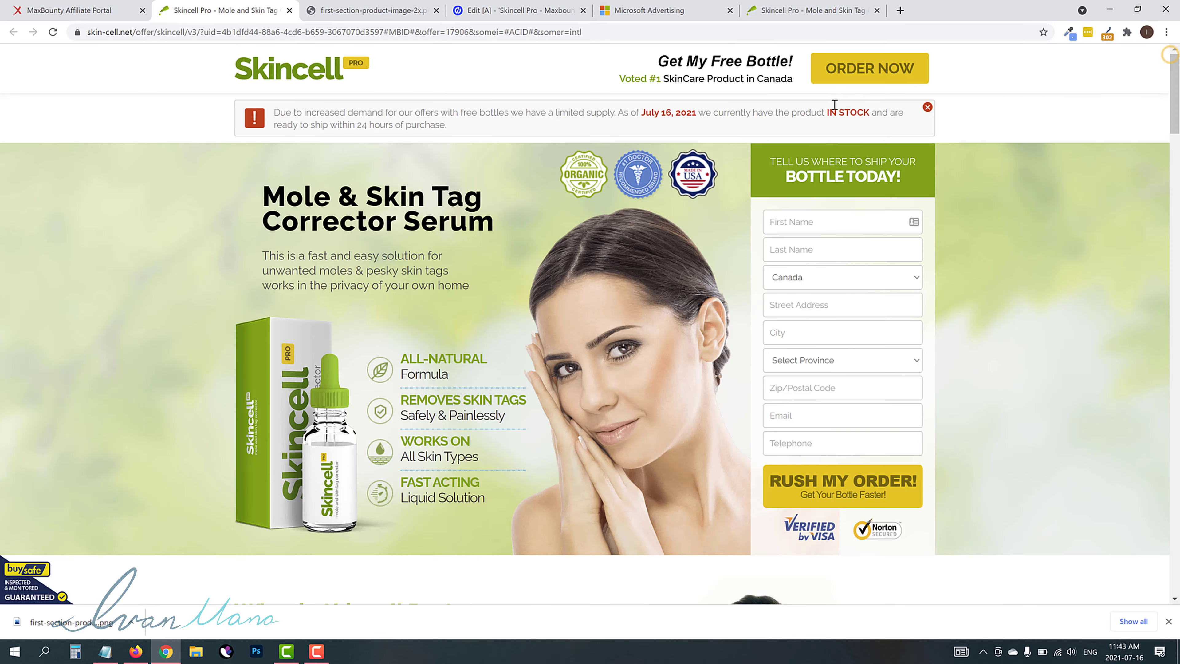
left_click(1073, 33)
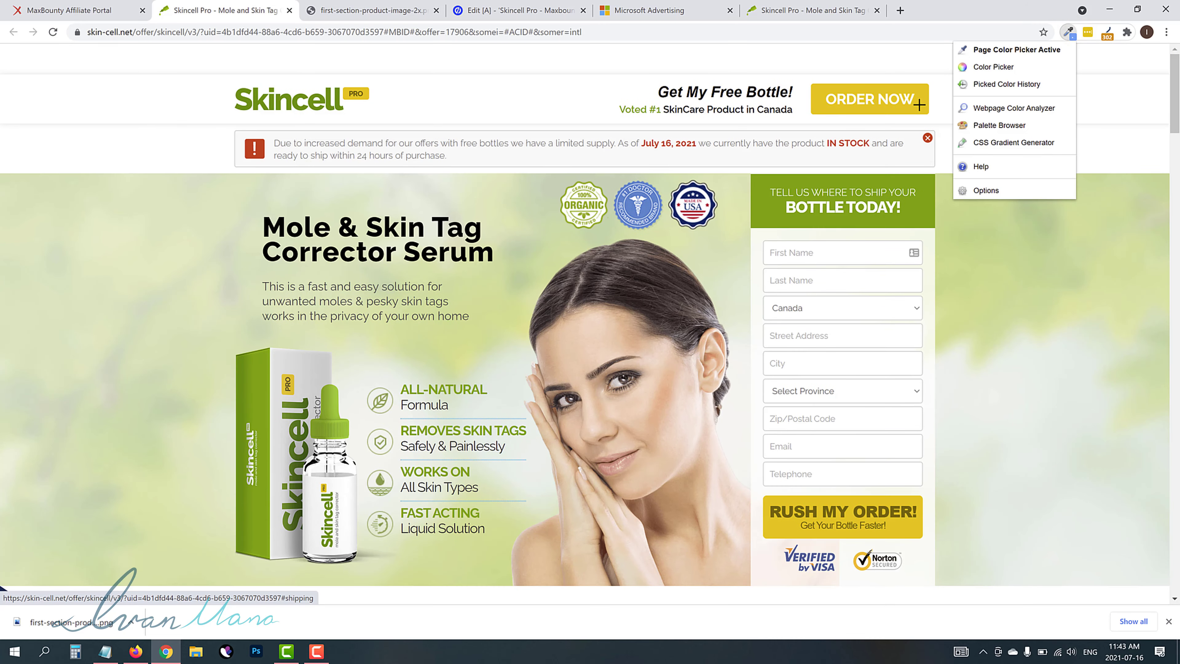
left_click(919, 105)
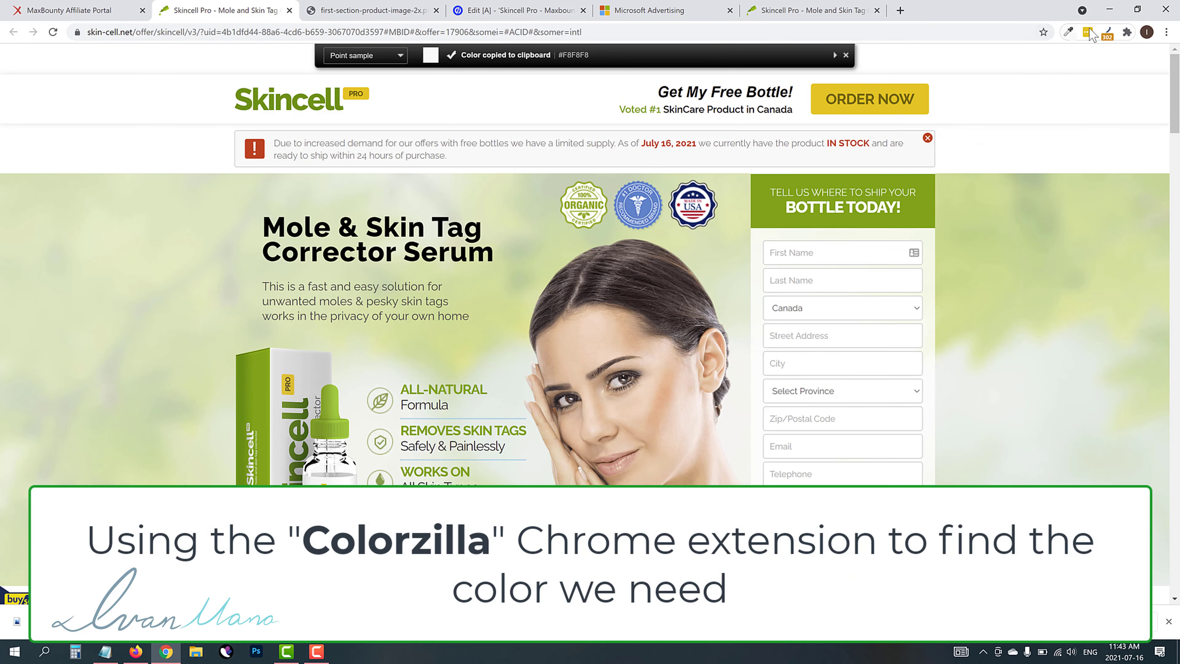
left_click(1073, 34)
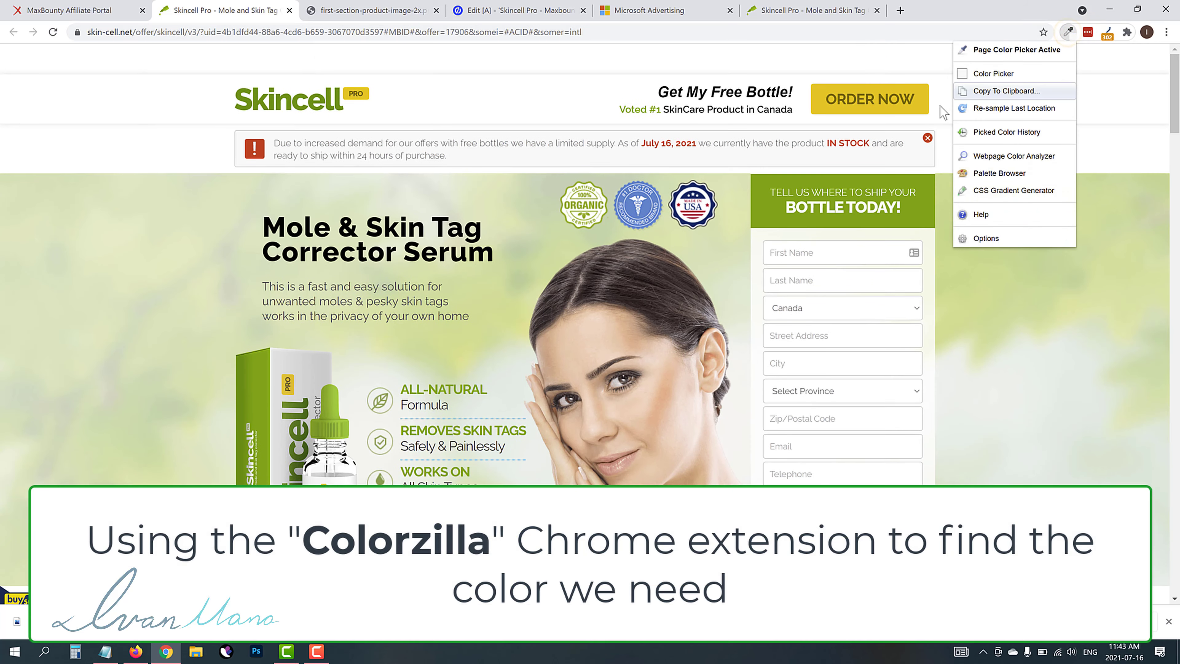
left_click(919, 103)
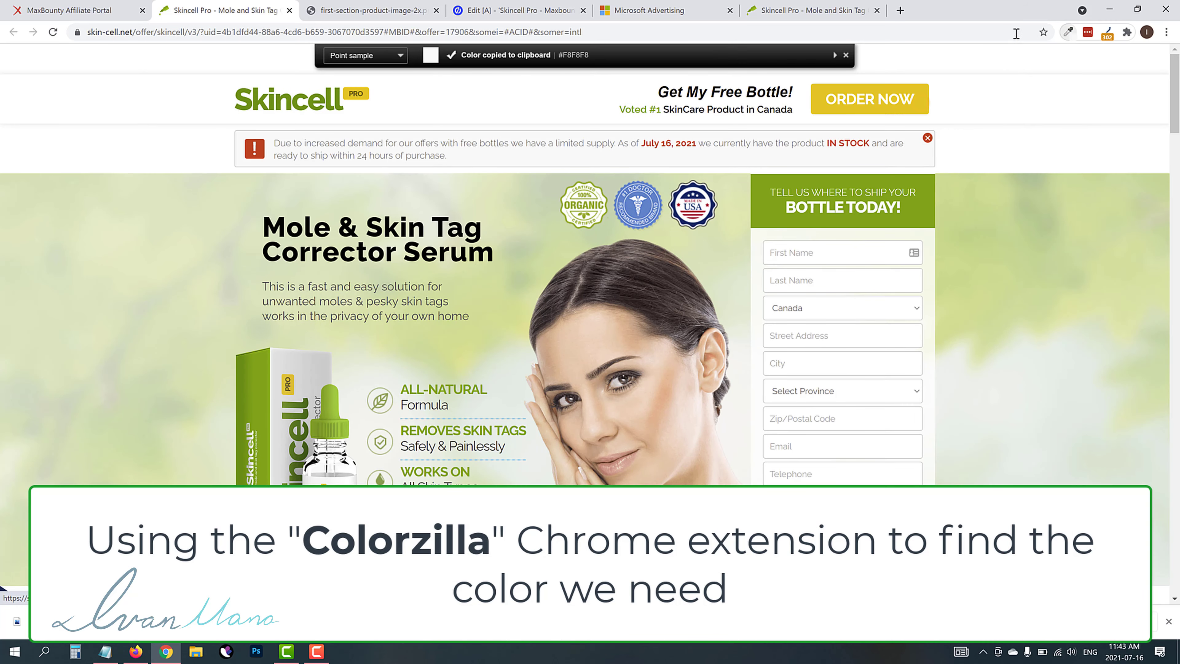
left_click(1068, 32)
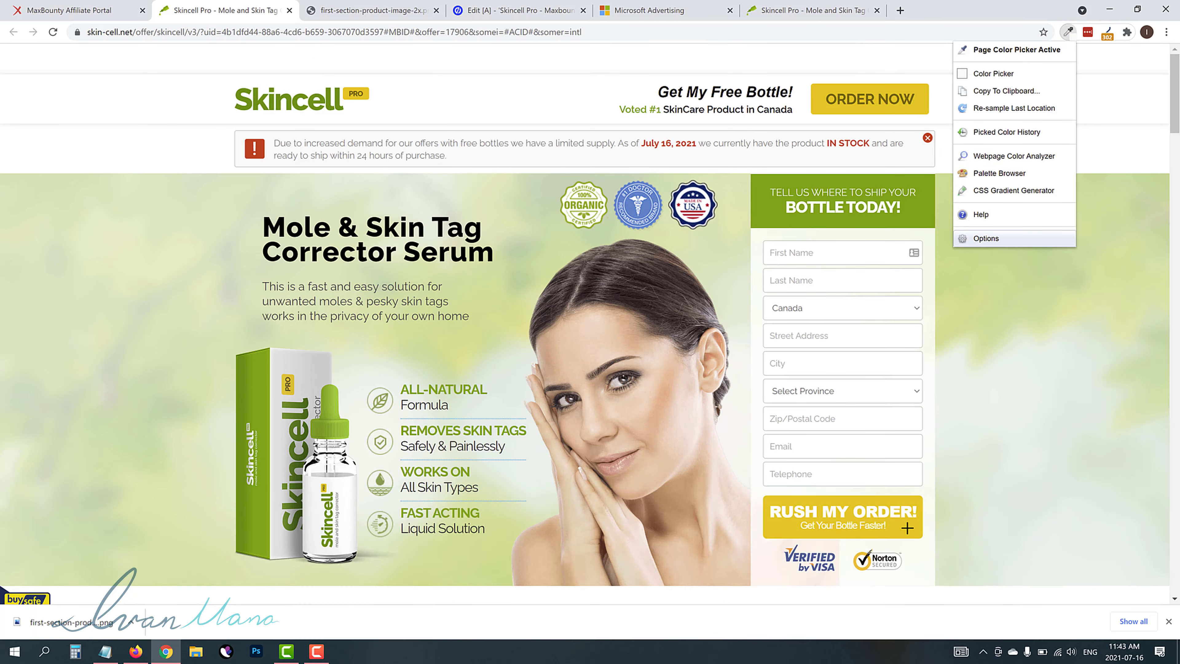
left_click(906, 527)
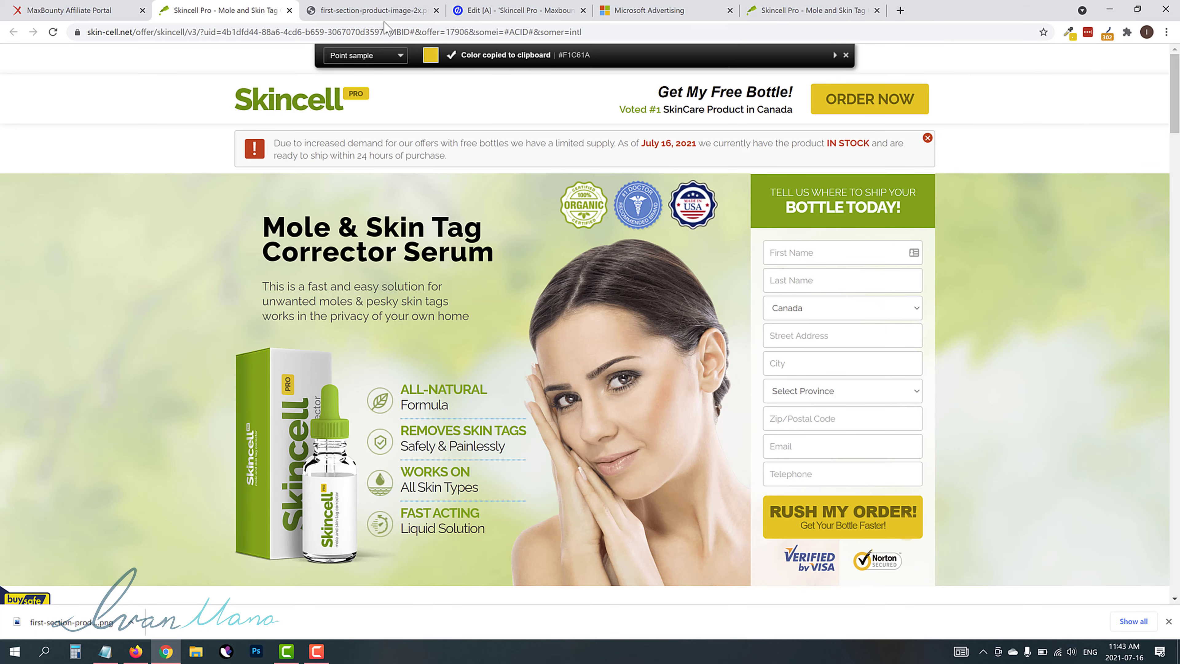
Step: Return to the Unbounce editor and set the Request A Demo button's underlay color to the sampled yellow F1C61A
left_click(516, 10)
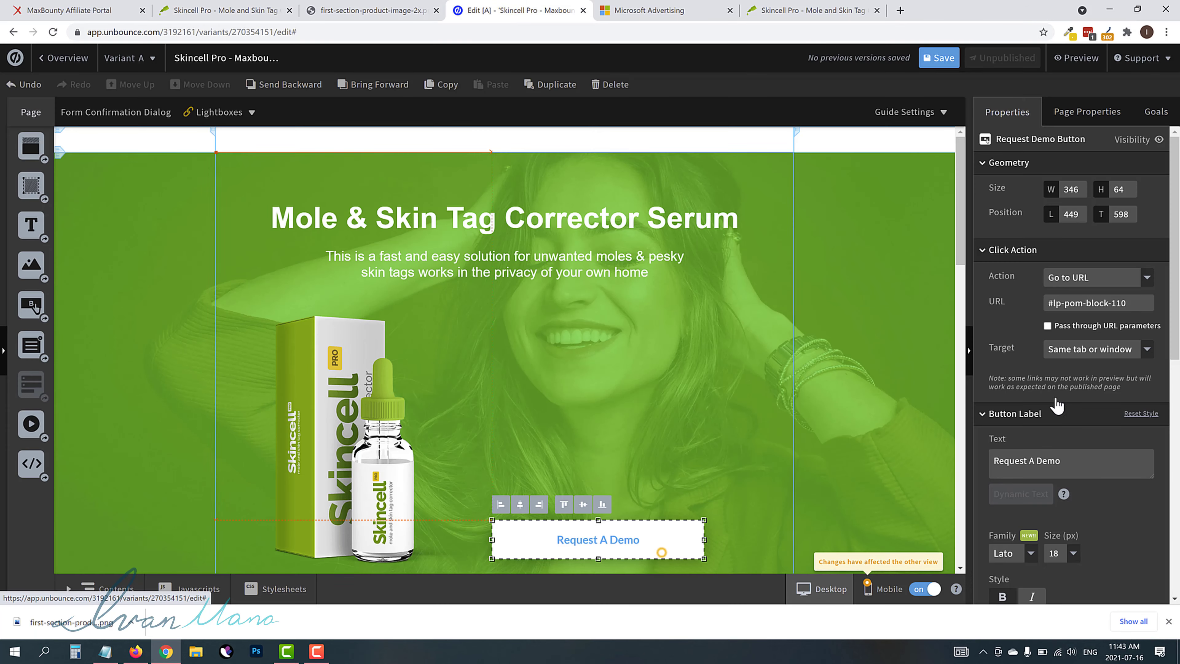
scroll(1066, 404, "down", 2)
scroll(1065, 422, "down", 3)
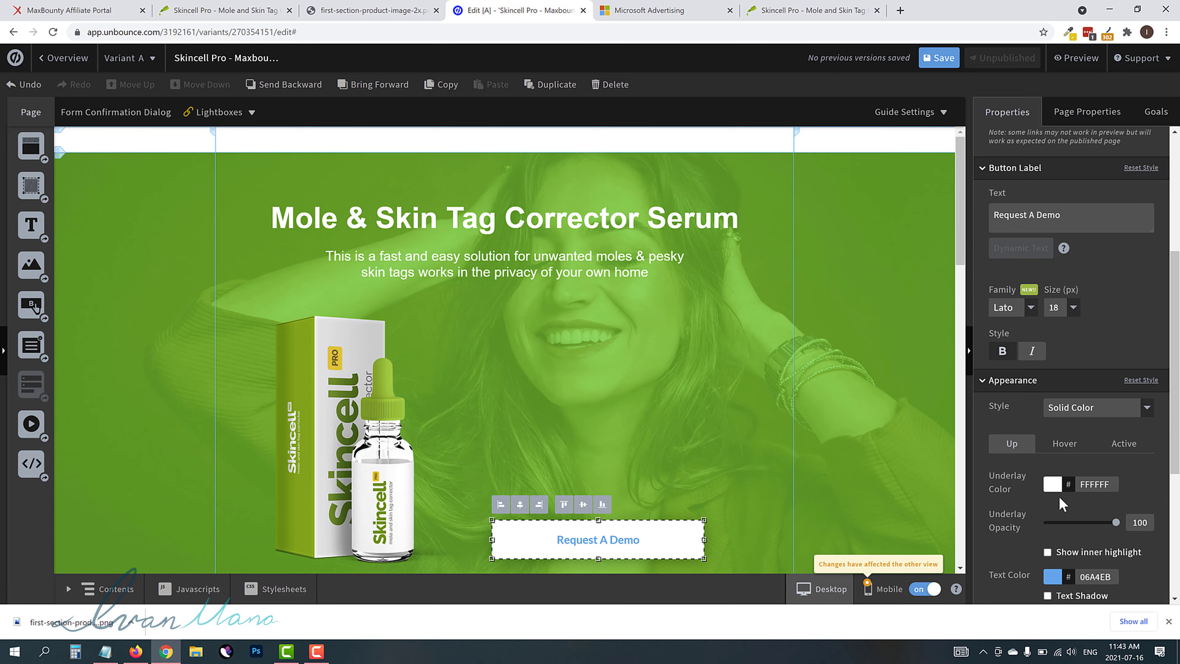
scroll(1083, 485, "down", 1)
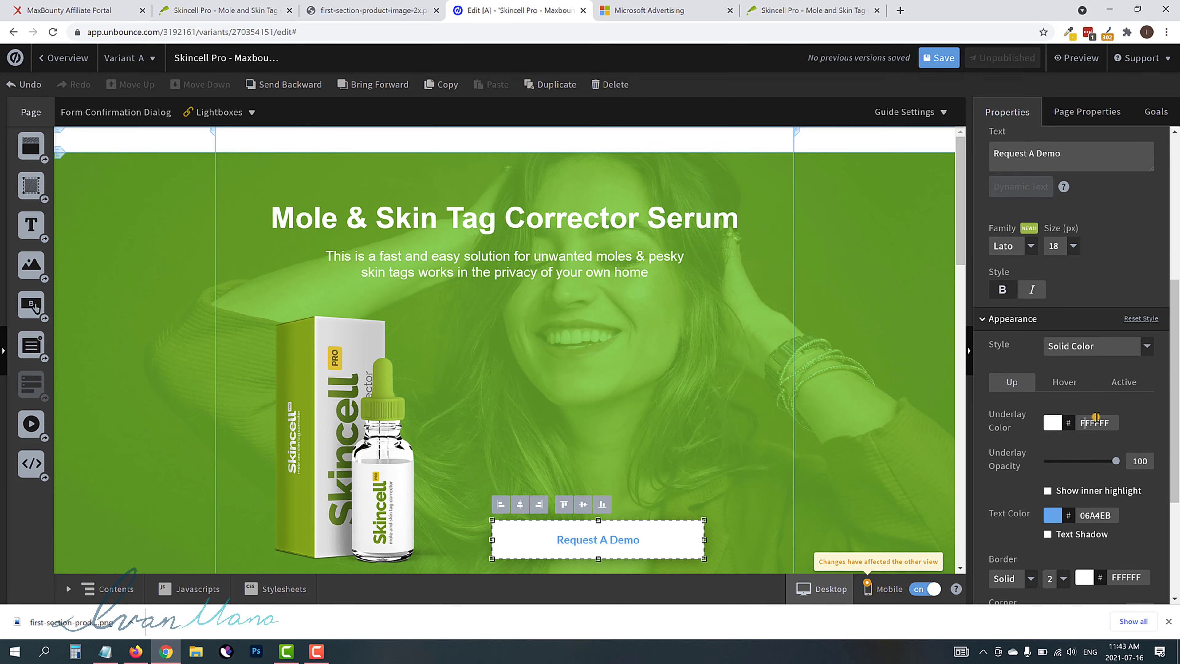
right_click(1096, 417)
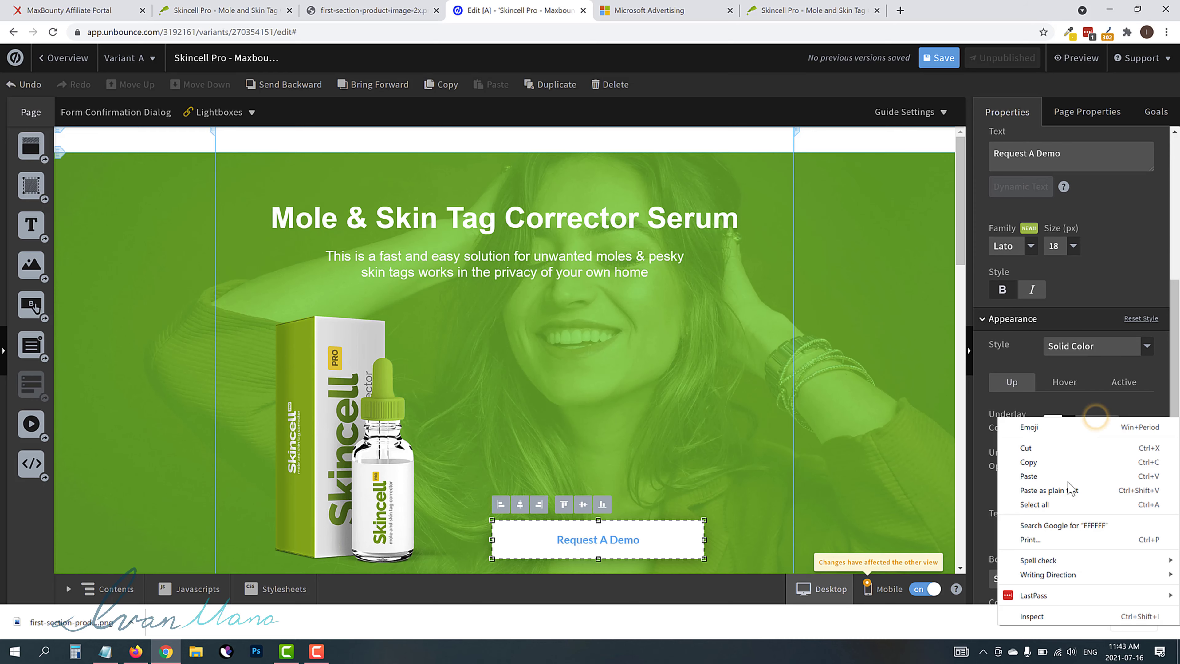
left_click(1046, 470)
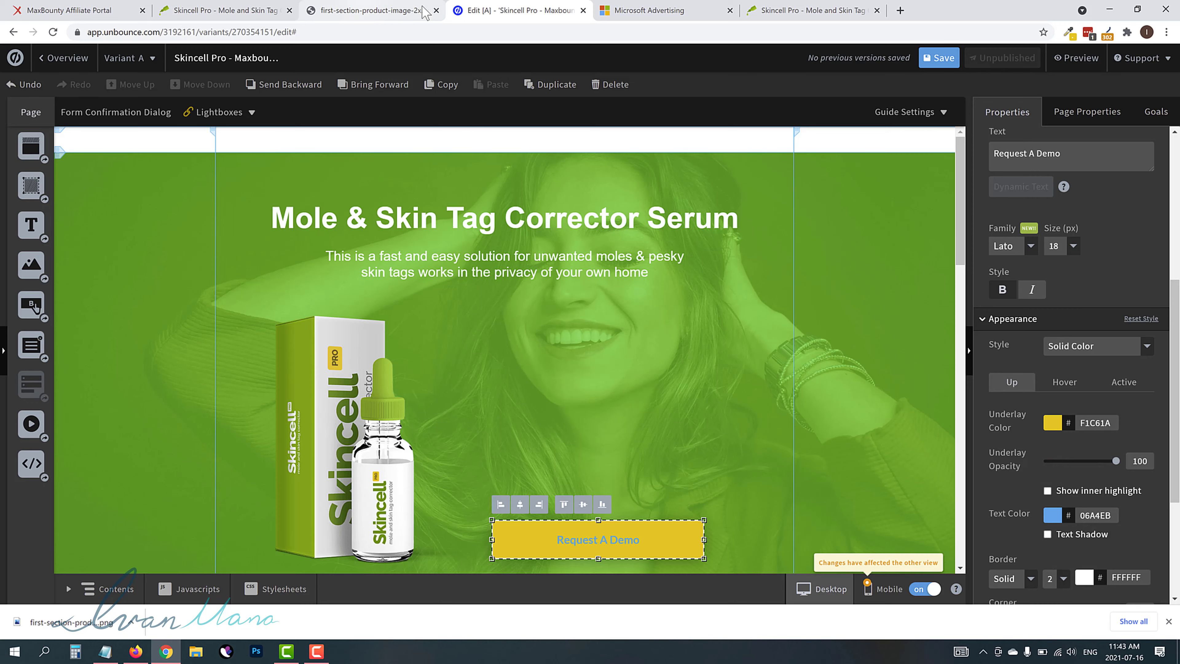
Step: Close the product image page and set the Request A Demo button's text color to a dark olive, 5A4A04
left_click(436, 11)
left_click(223, 10)
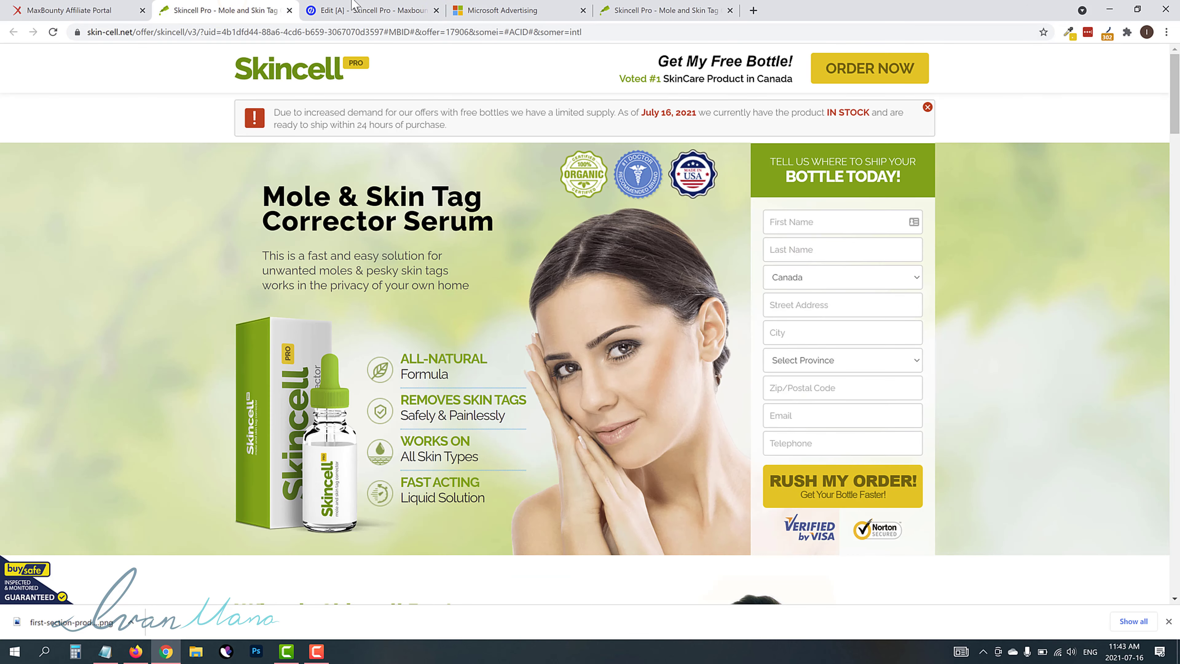
left_click(369, 10)
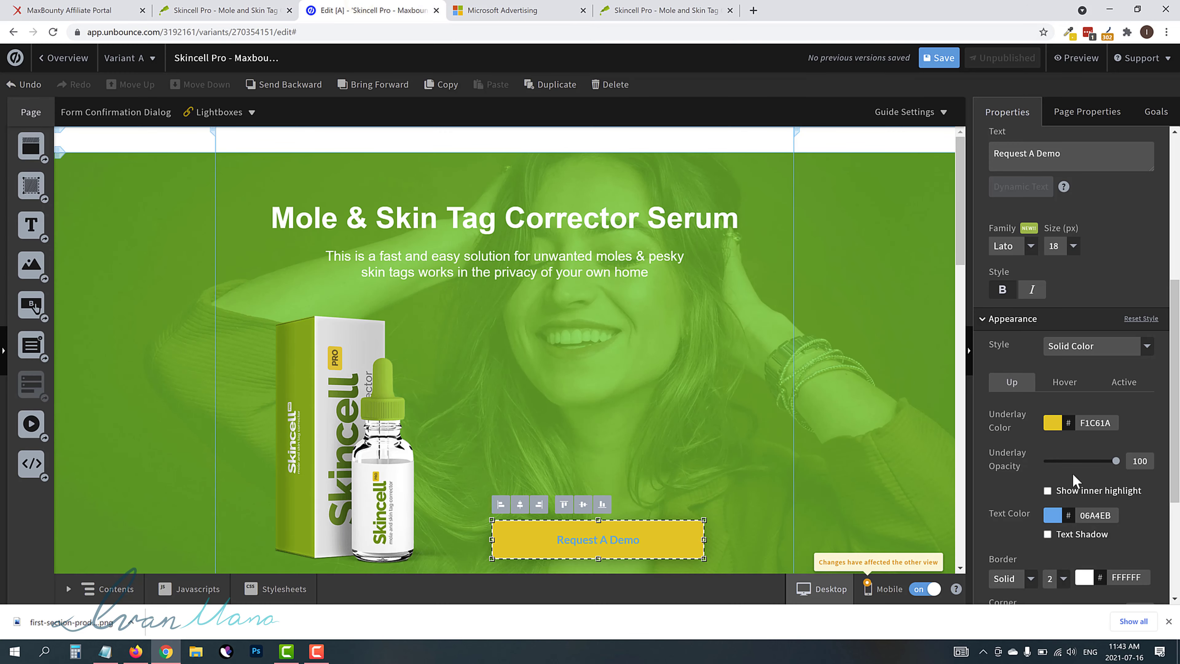
left_click(1050, 516)
left_click(649, 378)
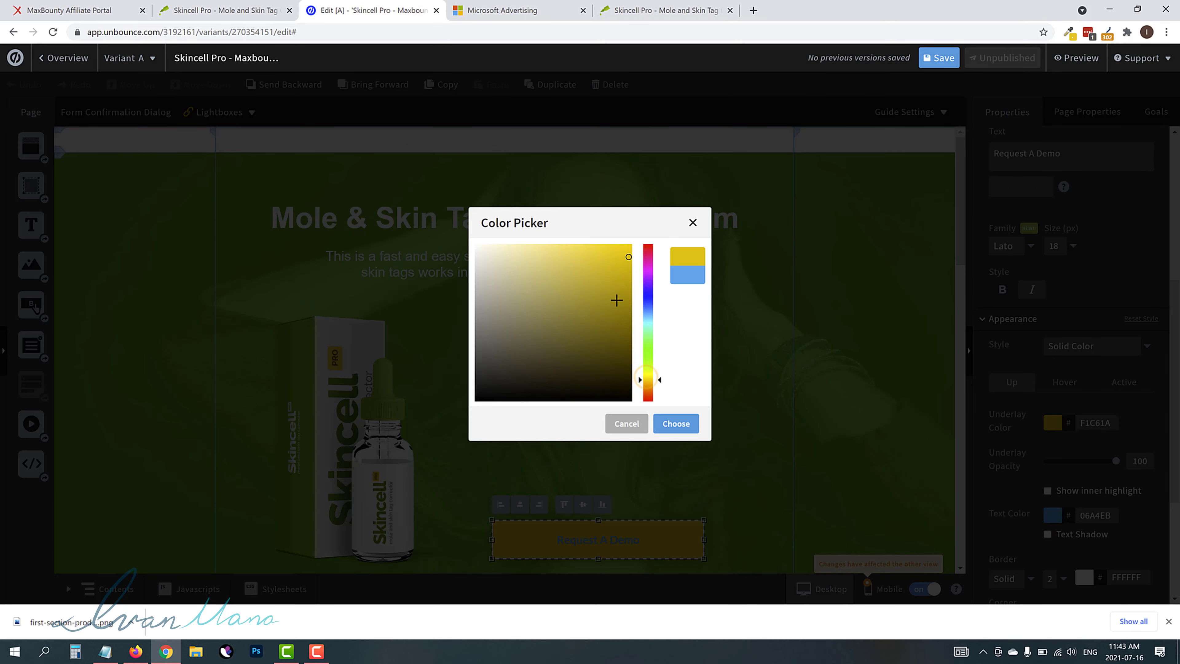
left_click_drag(617, 300, 623, 347)
left_click(676, 423)
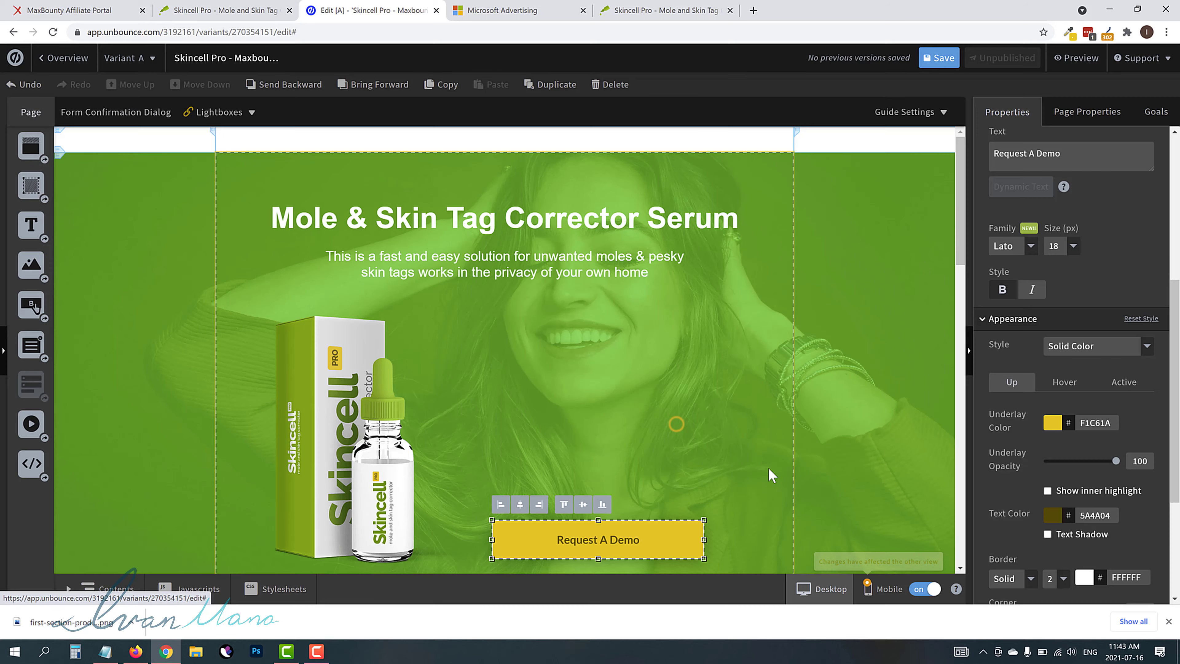
left_click(575, 517)
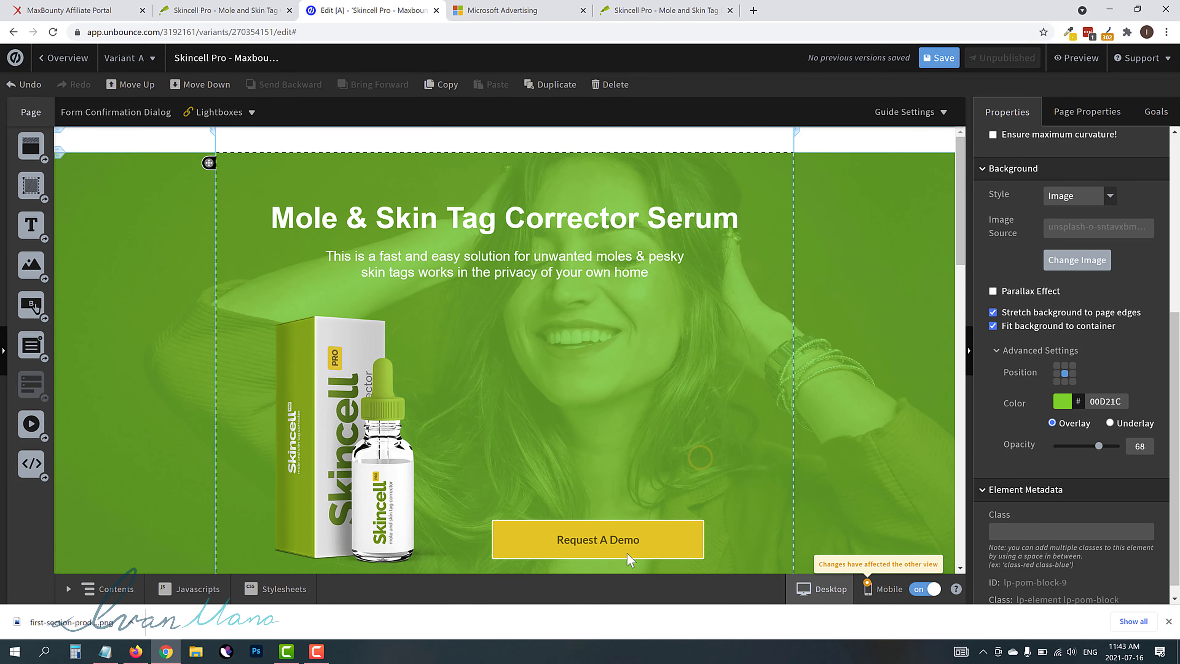
Step: Remove the Request A Demo button's border by setting its border style to None
left_click(635, 537)
scroll(1057, 477, "down", 1)
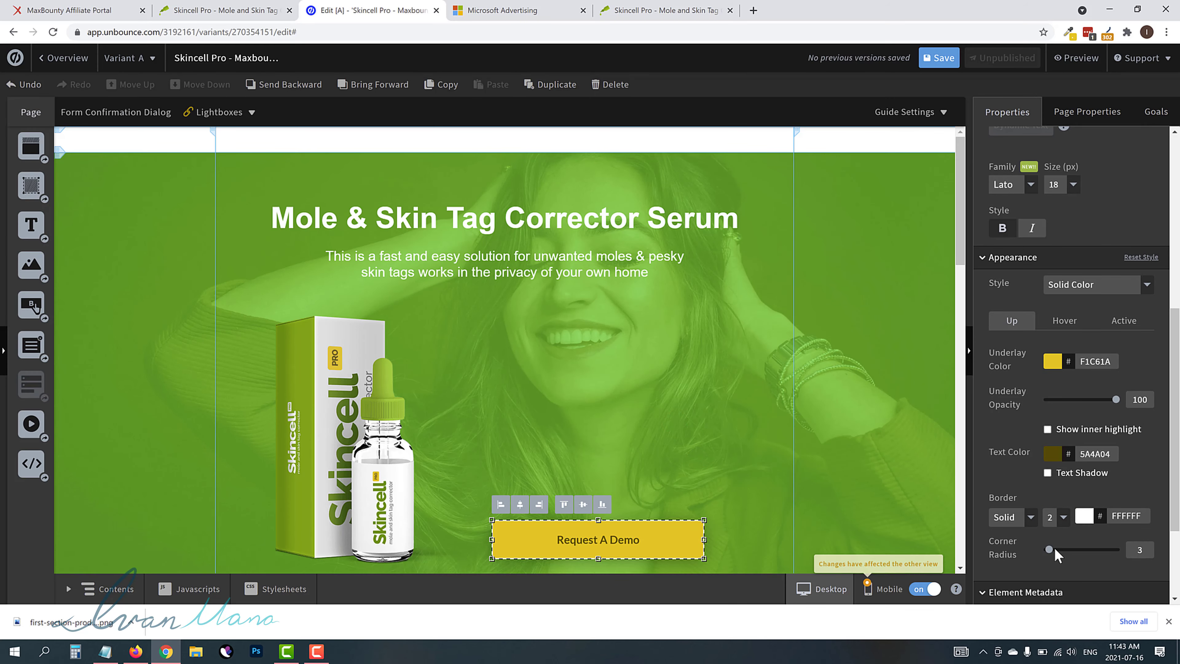
left_click(1011, 517)
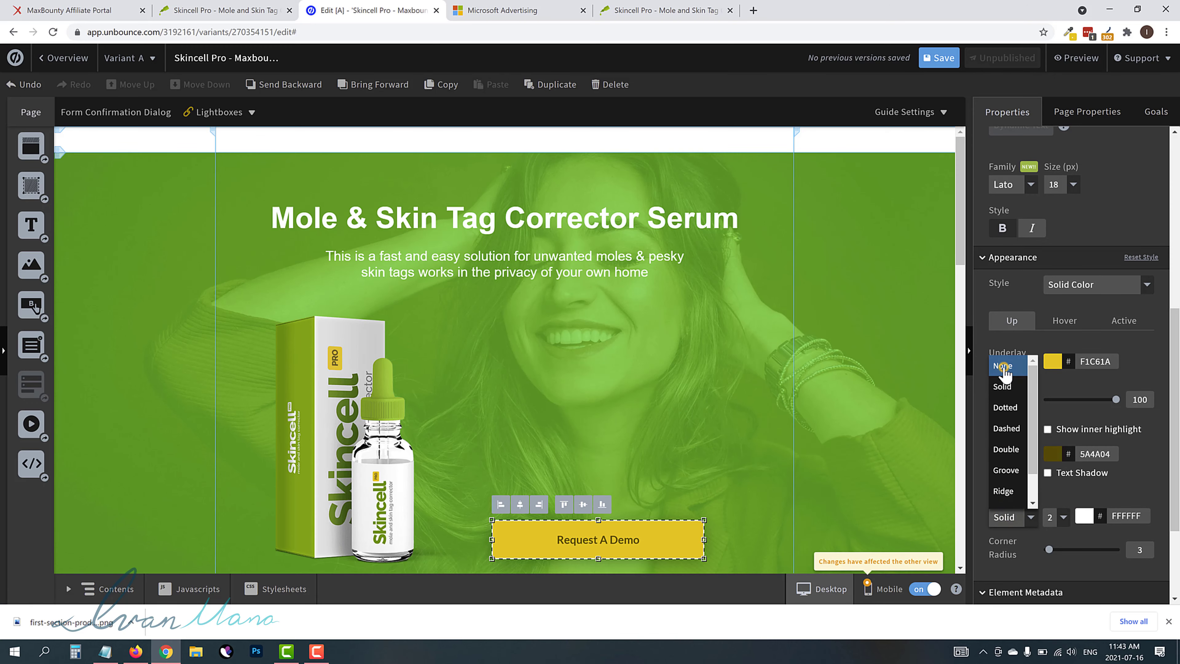
left_click(1004, 367)
left_click(777, 418)
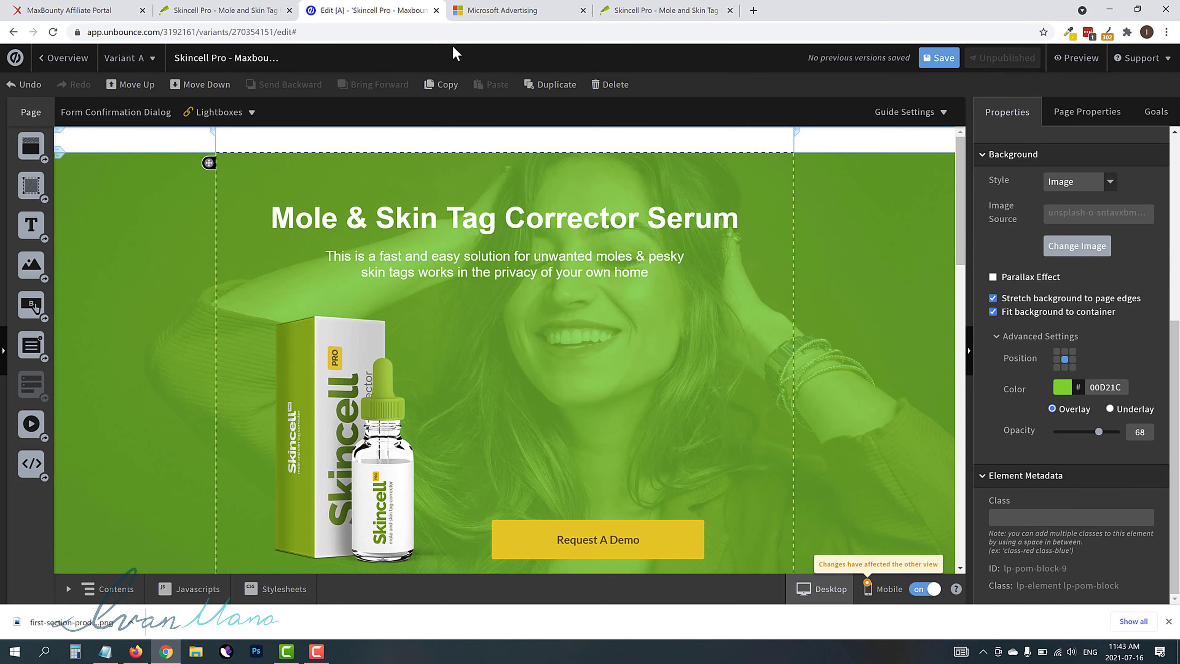
Step: Compare with the offer page's order button and increase the Request A Demo button's corner radius for rounder corners
left_click(224, 10)
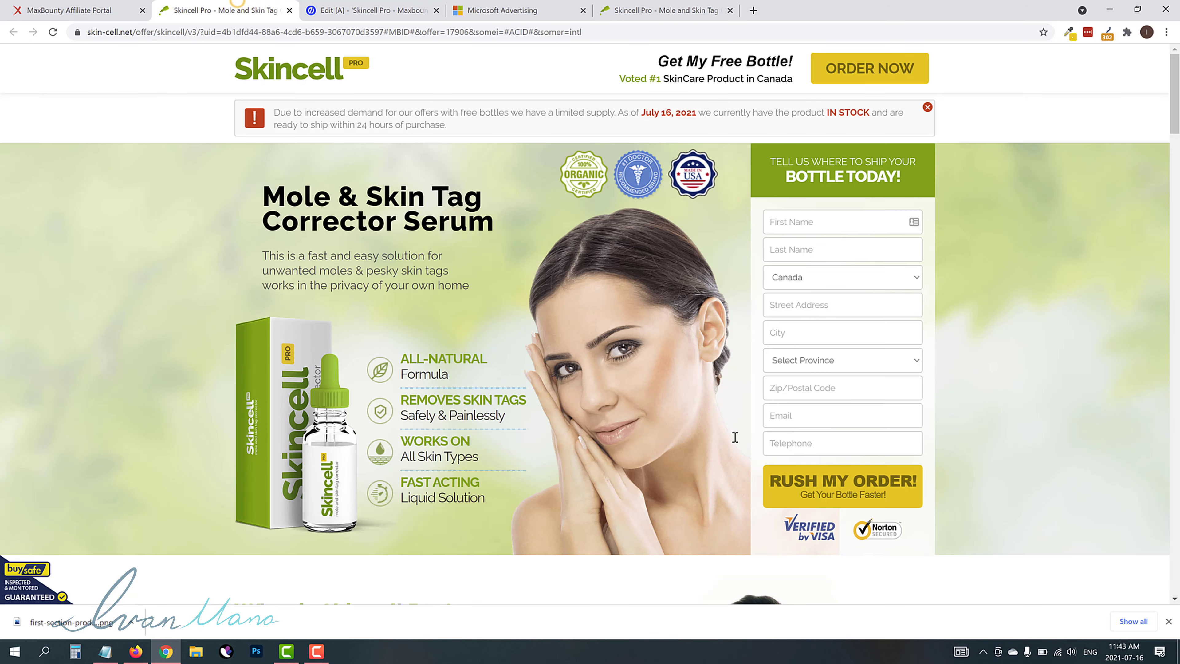
left_click(377, 5)
left_click(621, 536)
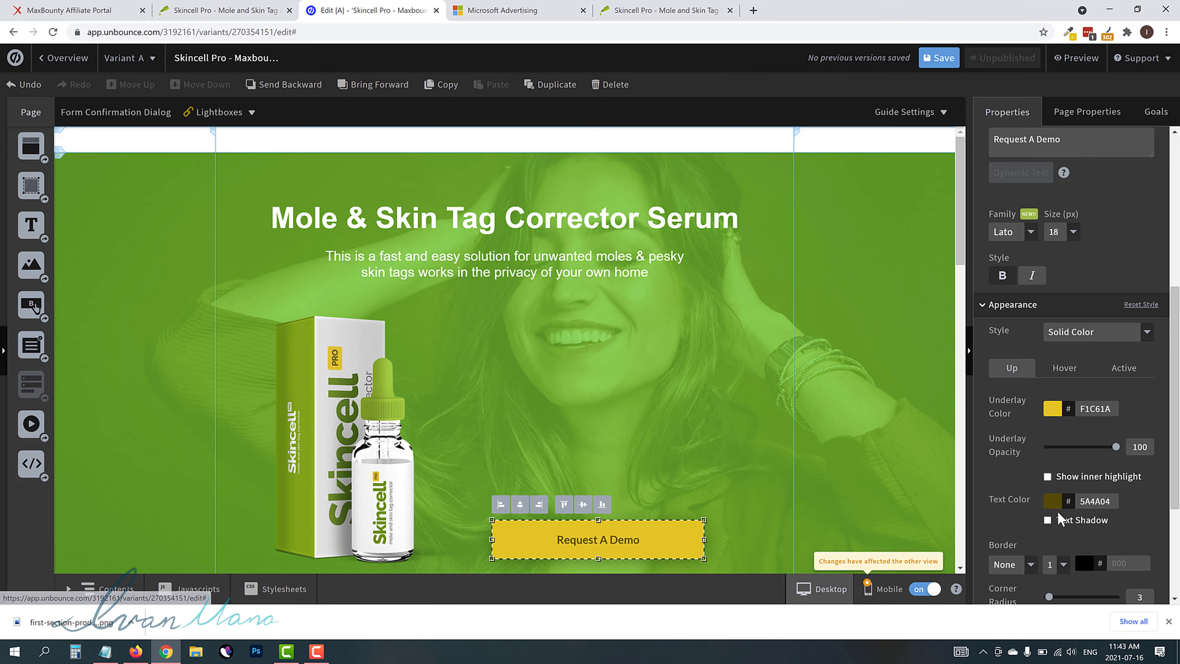
scroll(1058, 513, "down", 3)
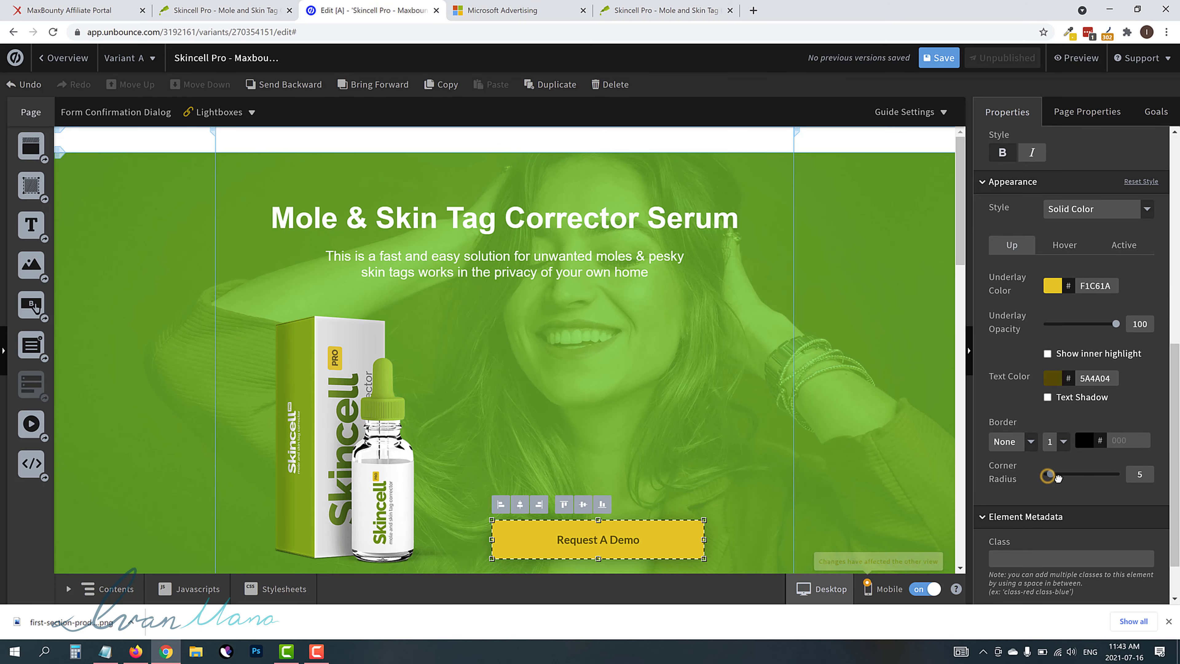
left_click(1059, 476)
left_click(703, 438)
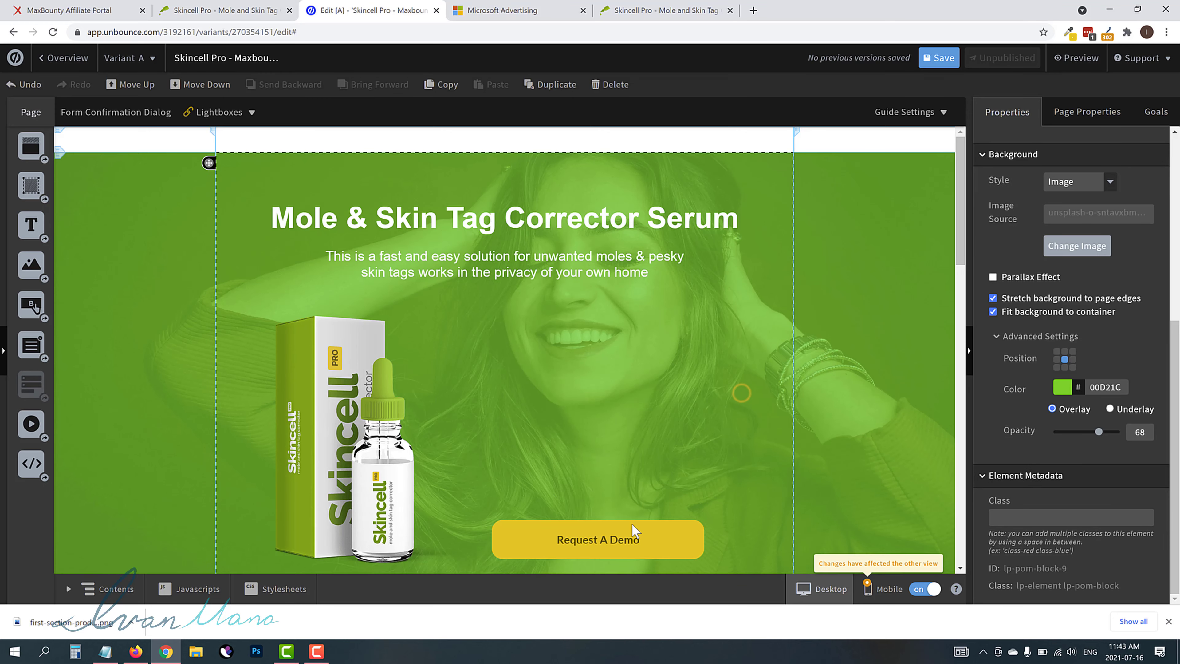
Step: Change the Request A Demo button's label to "Get Your Solution Now"
left_click(633, 535)
scroll(1067, 276, "up", 3)
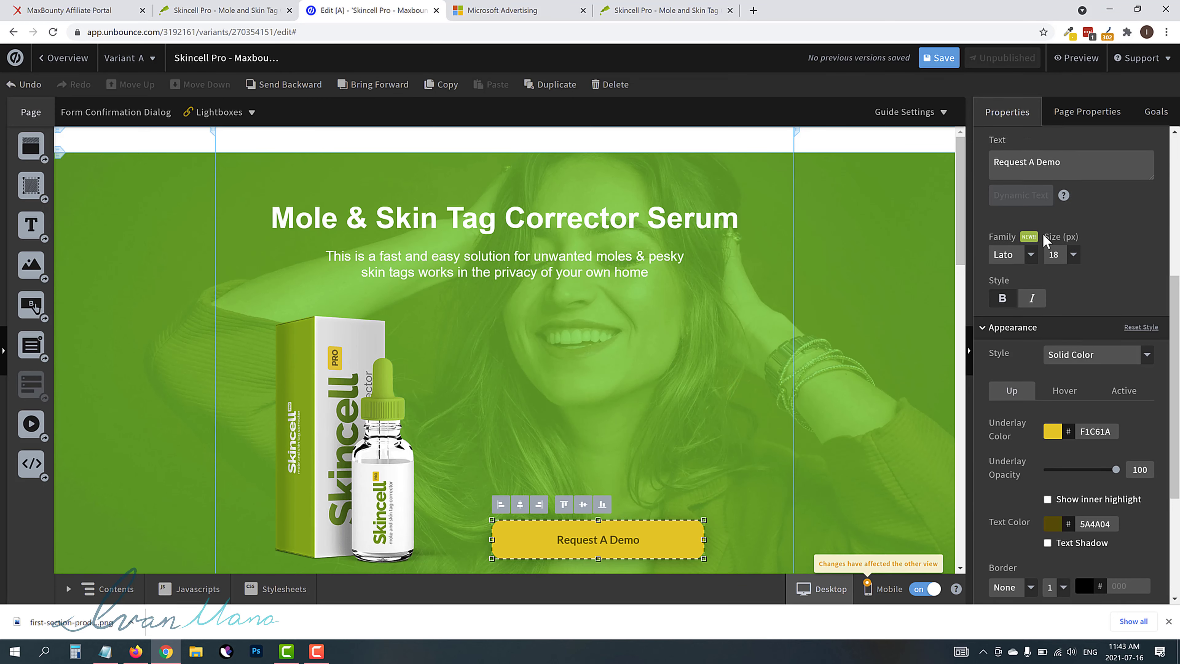
triple_click(1029, 268)
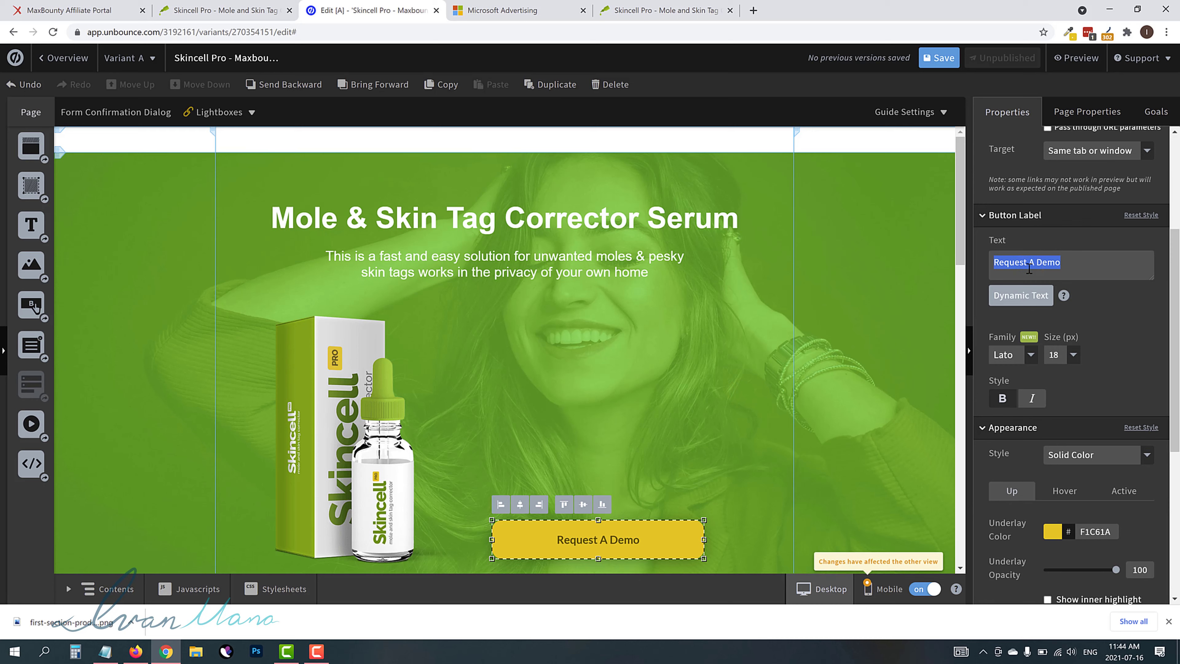
type("Lear")
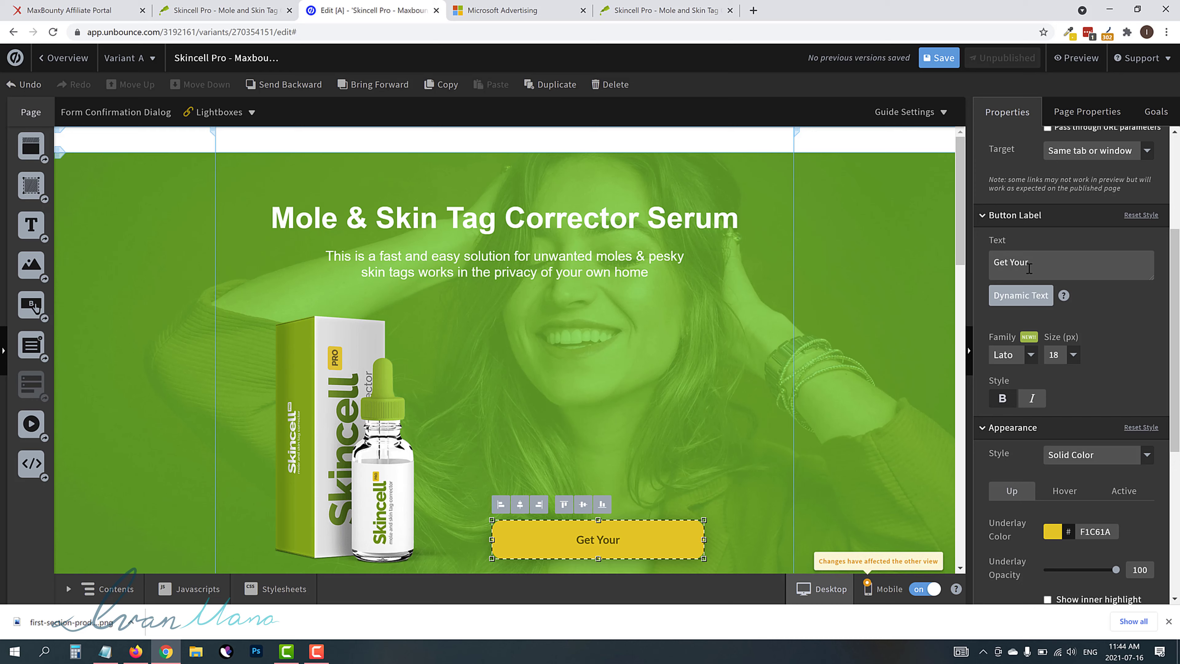
type("Now")
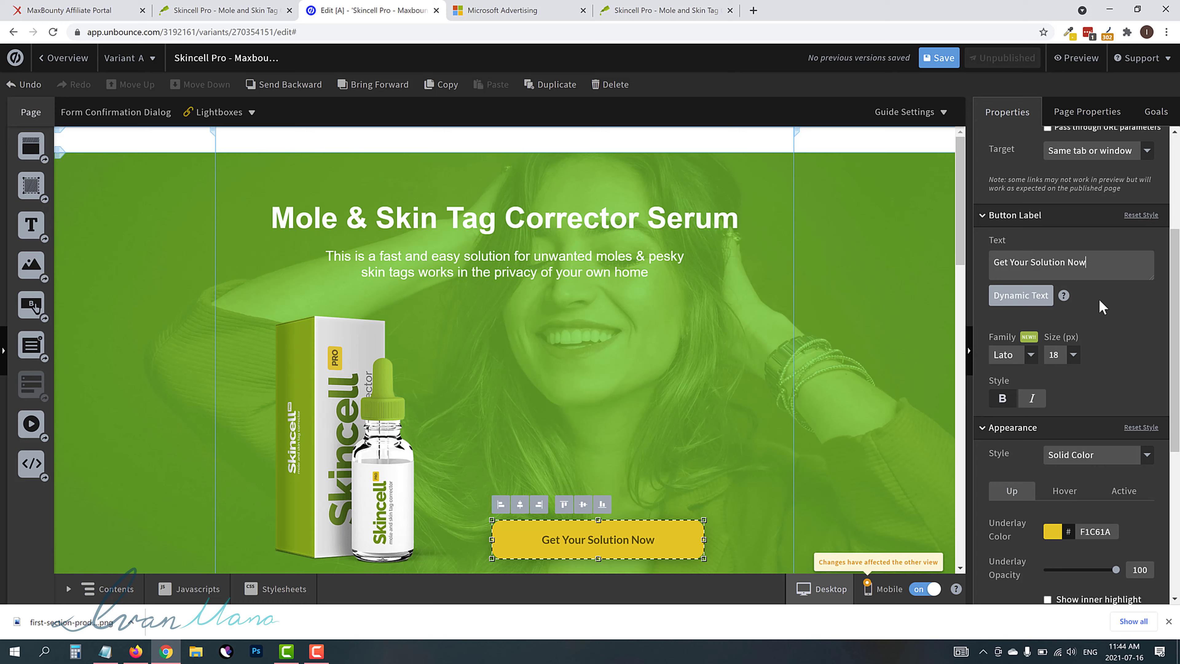
scroll(1130, 305, "up", 4)
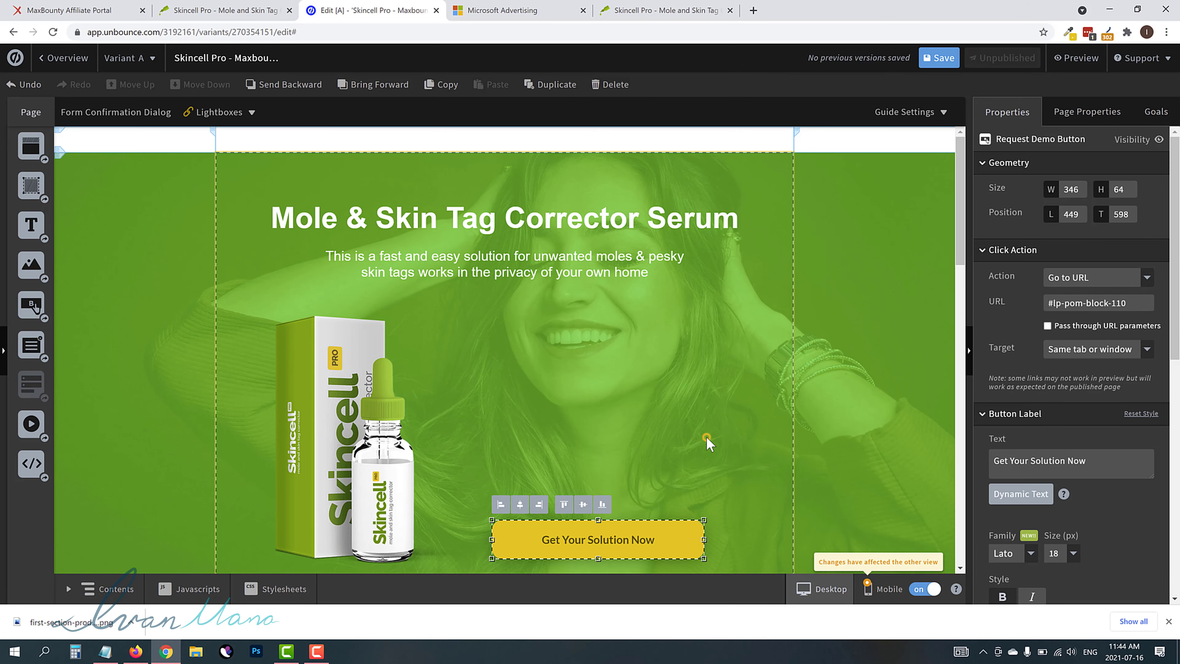
left_click(703, 449)
Step: Check the hero button's Go to URL action and copy the Skincell Pro tracking link from the MaxBounty campaign page
scroll(655, 414, "down", 2)
left_click(655, 412)
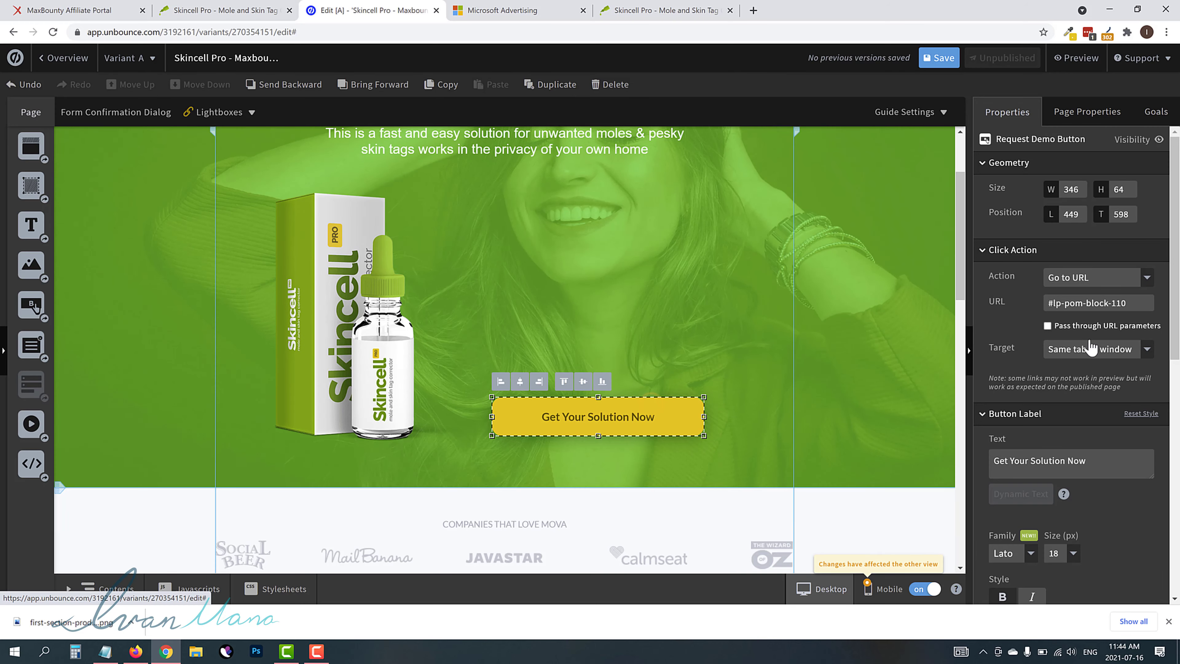
left_click(1078, 279)
left_click(1087, 283)
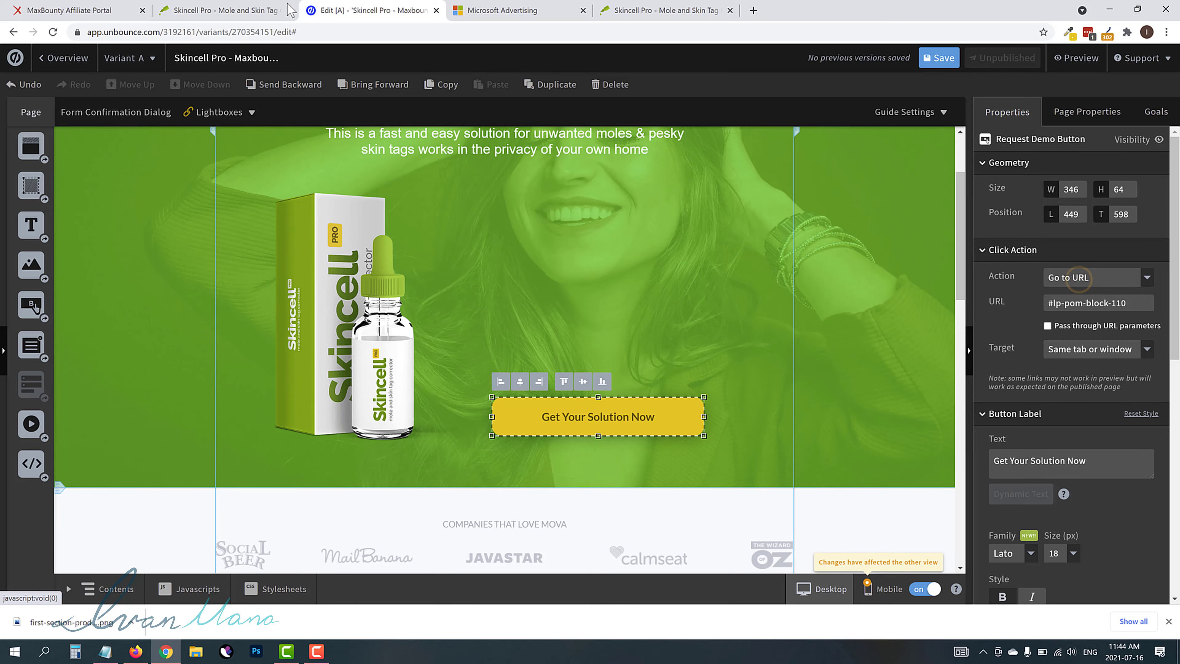
left_click(260, 7)
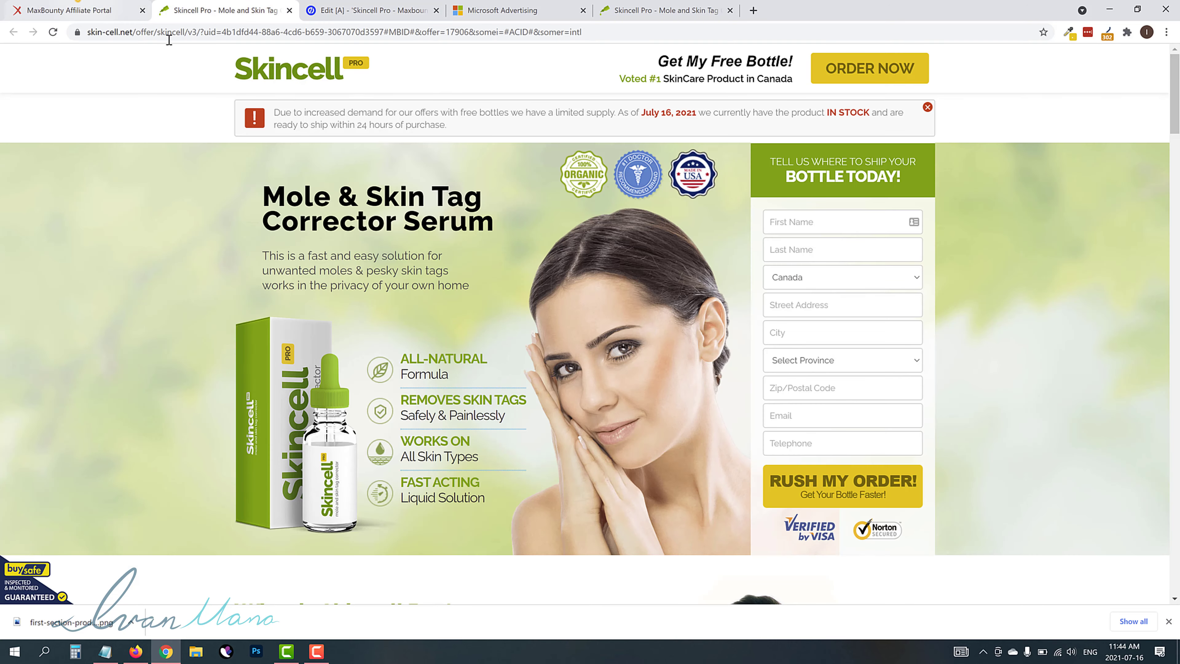
left_click(74, 9)
left_click(582, 328)
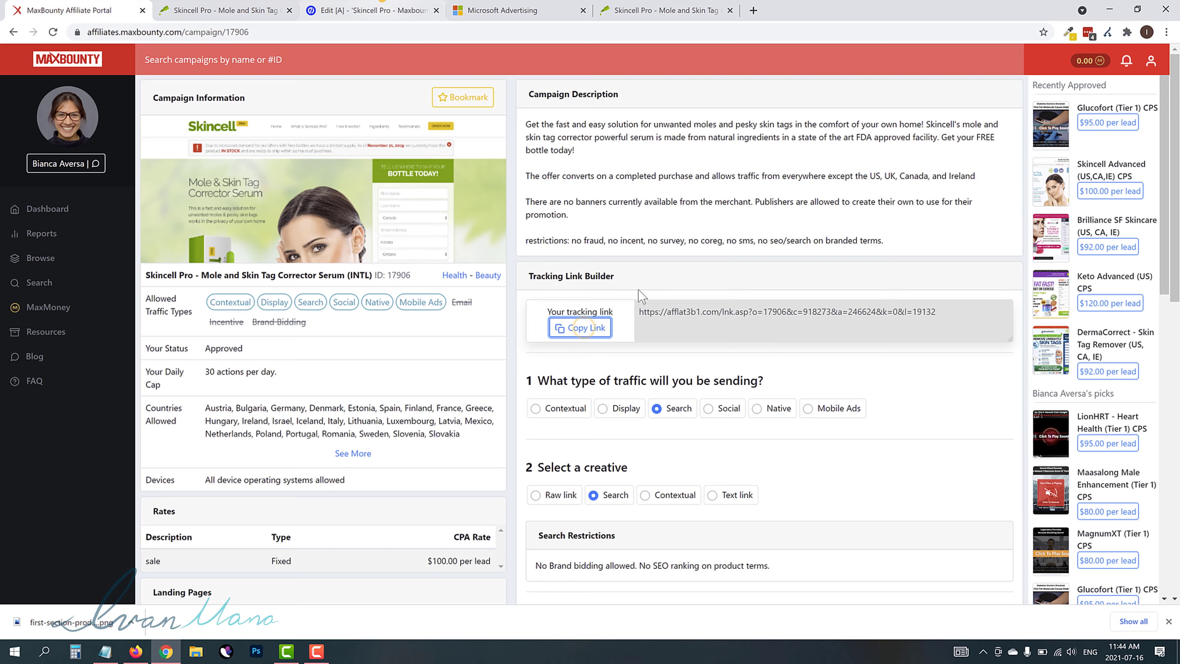
Step: Replace the hero button's URL in Unbounce with the copied MaxBounty tracking link, and switch to the Skincell Pro offer page
left_click(372, 9)
triple_click(1068, 303)
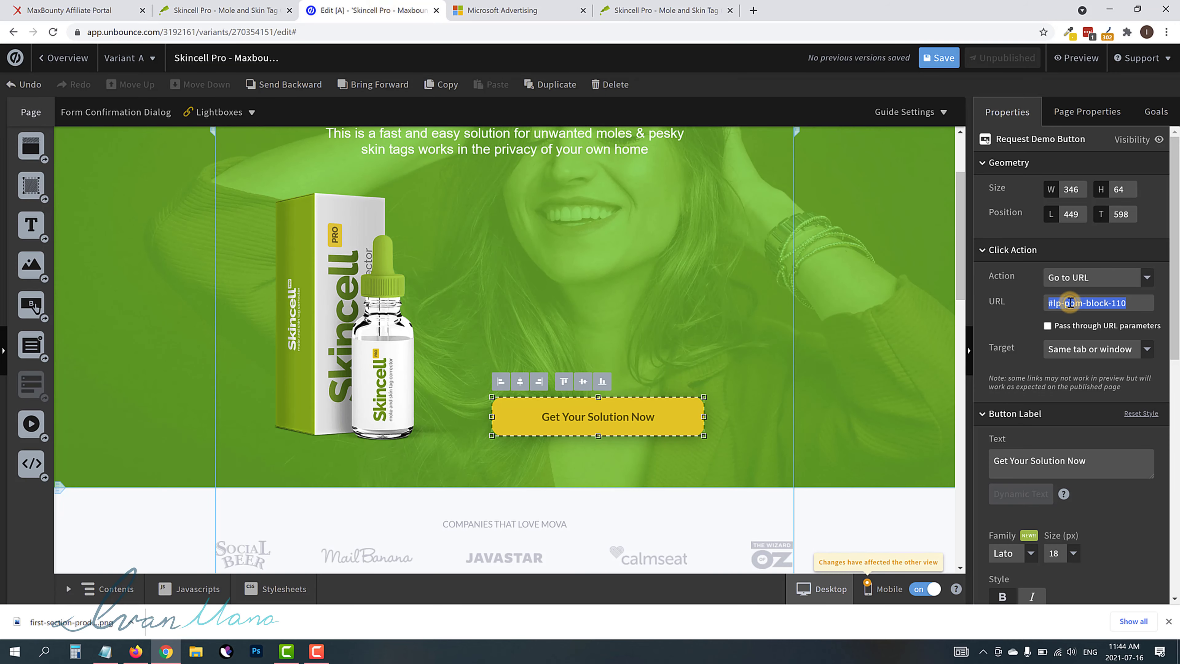
right_click(1069, 301)
left_click(985, 362)
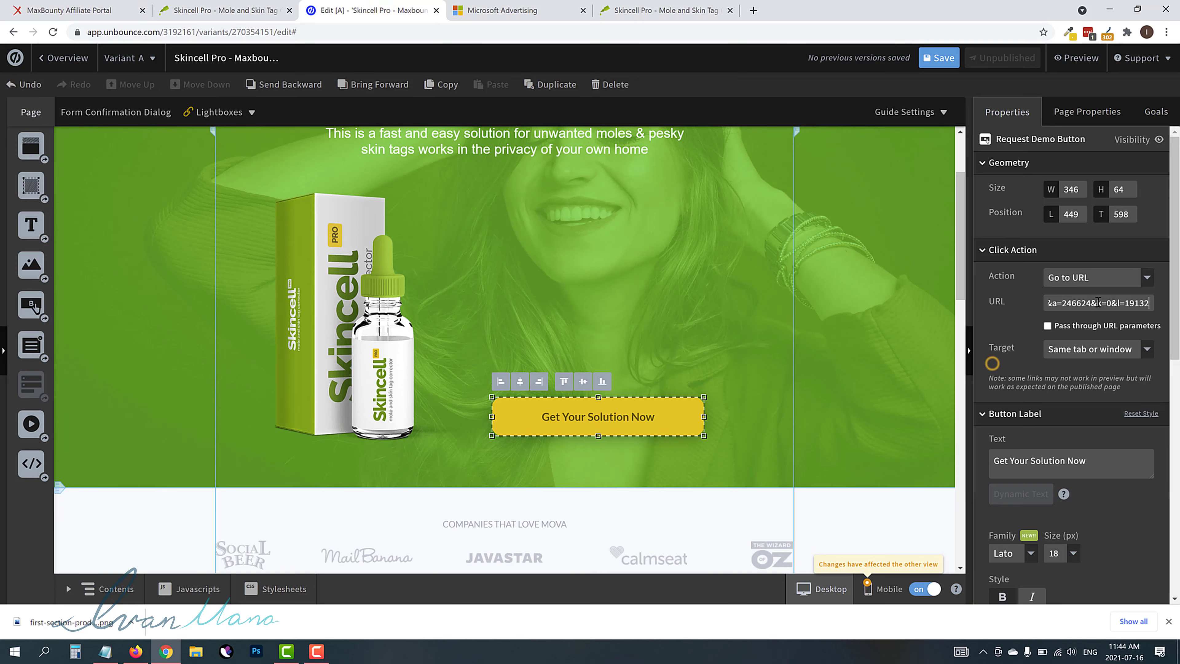
left_click(1088, 277)
left_click(1089, 277)
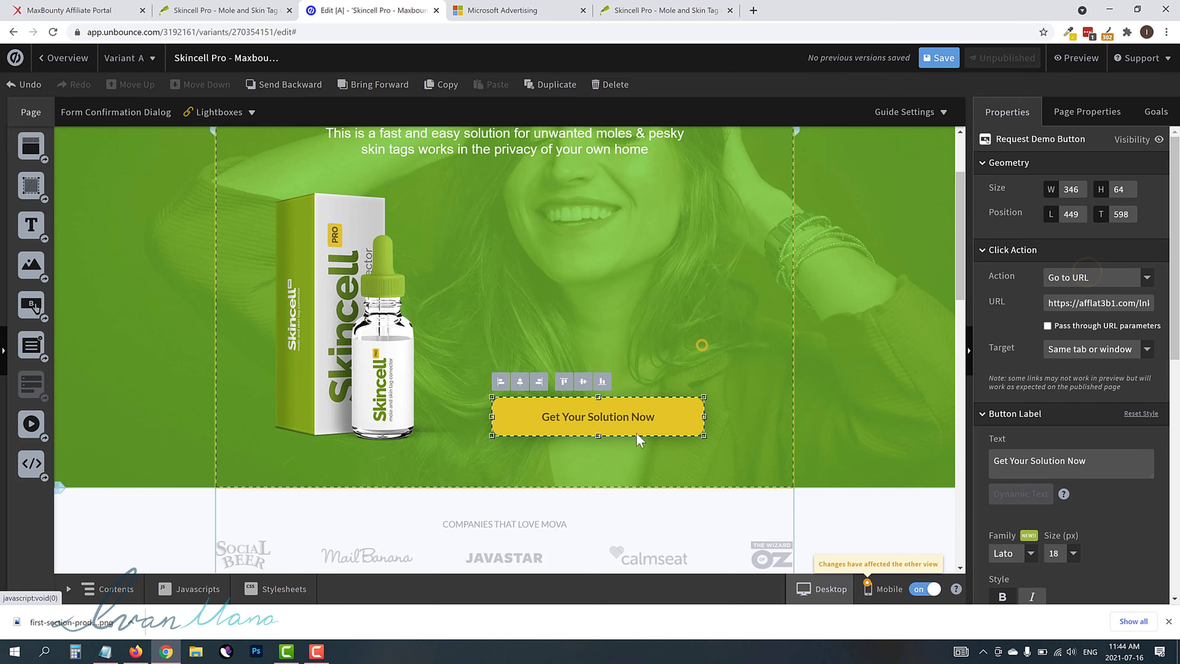
left_click(699, 344)
left_click(634, 423)
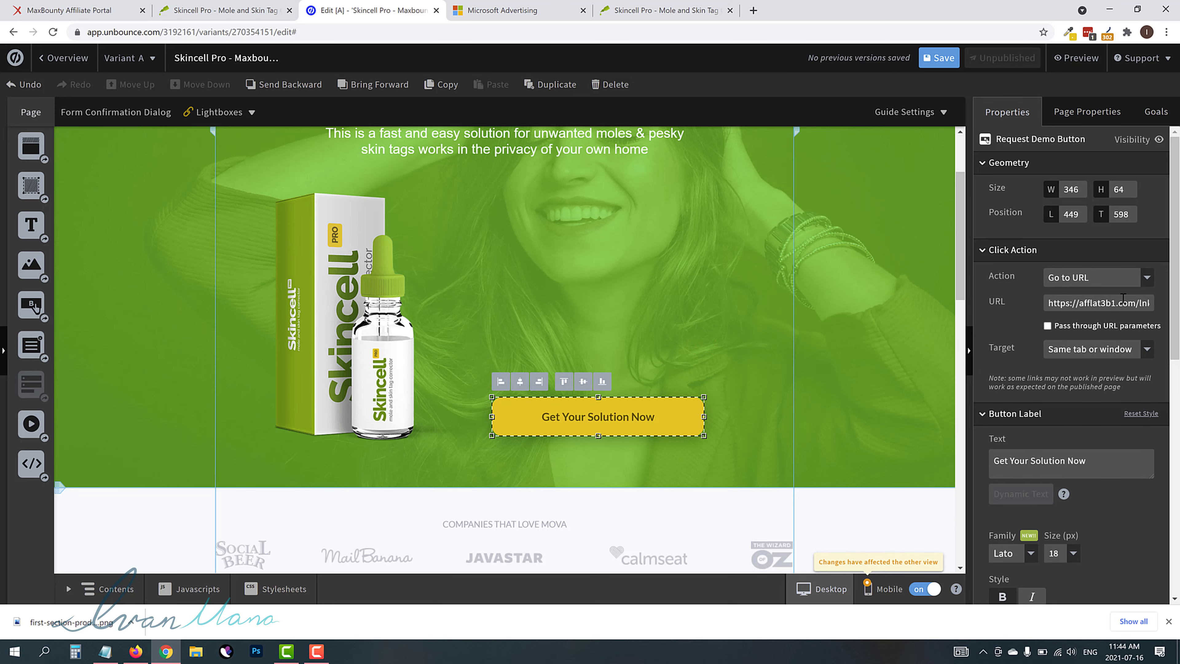
scroll(797, 417, "up", 2)
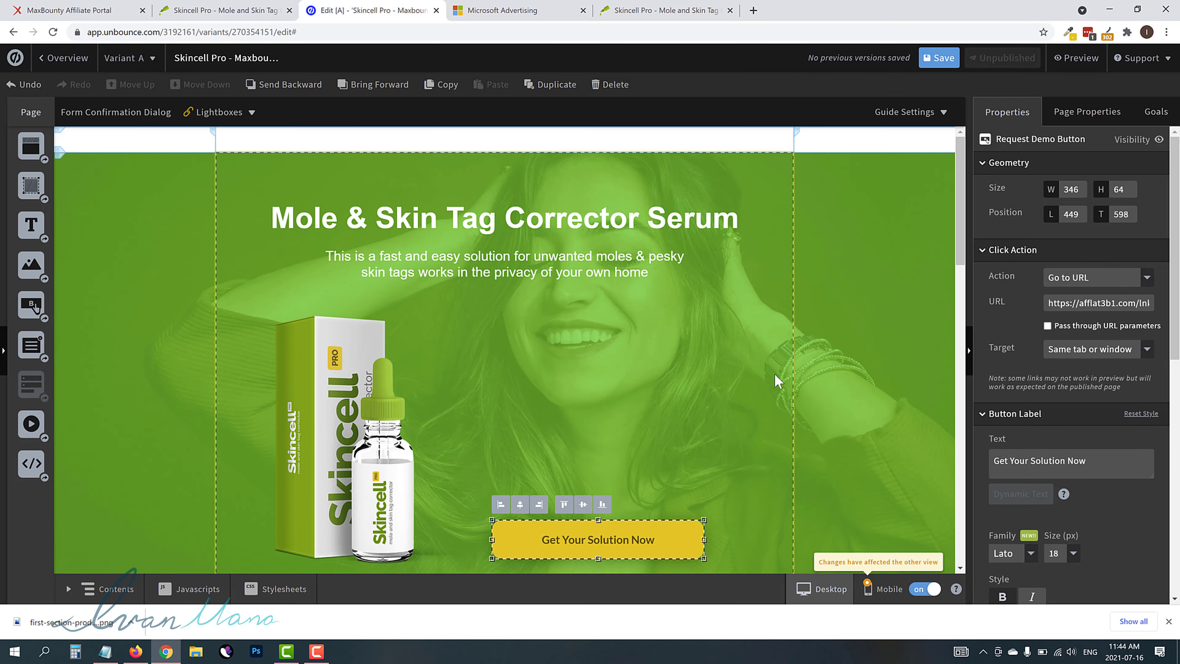
left_click(224, 10)
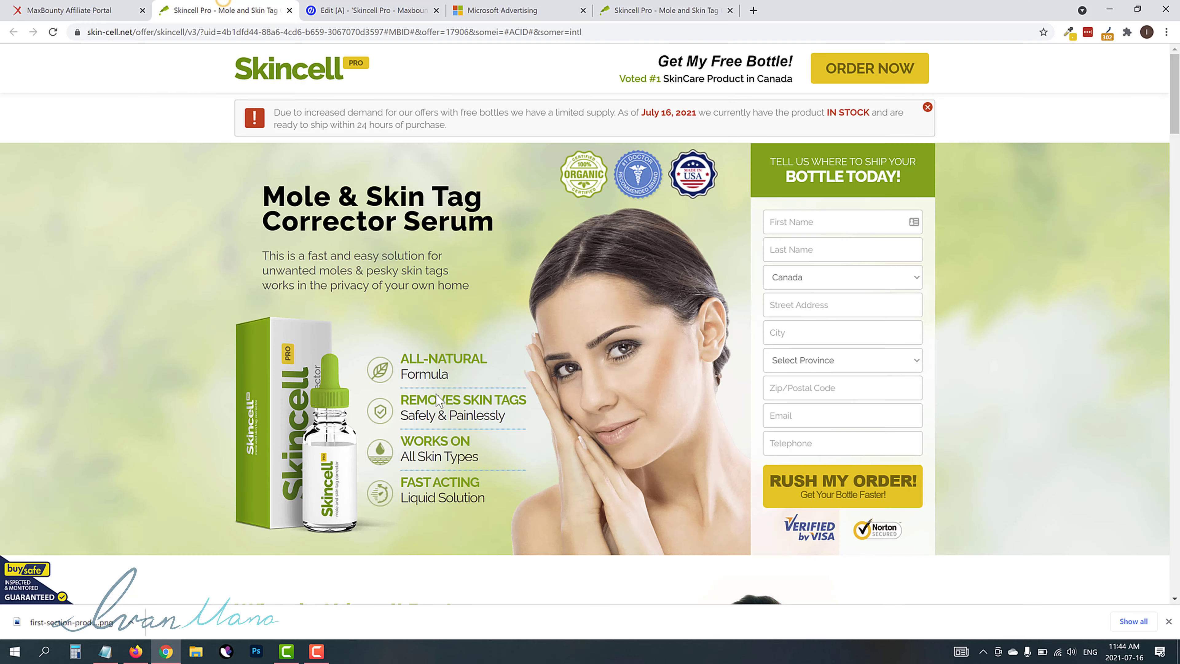
Step: Switch to the Unbounce page editor, add a text box above the hero section's call-to-action button and format it as a bulleted list
left_click(371, 10)
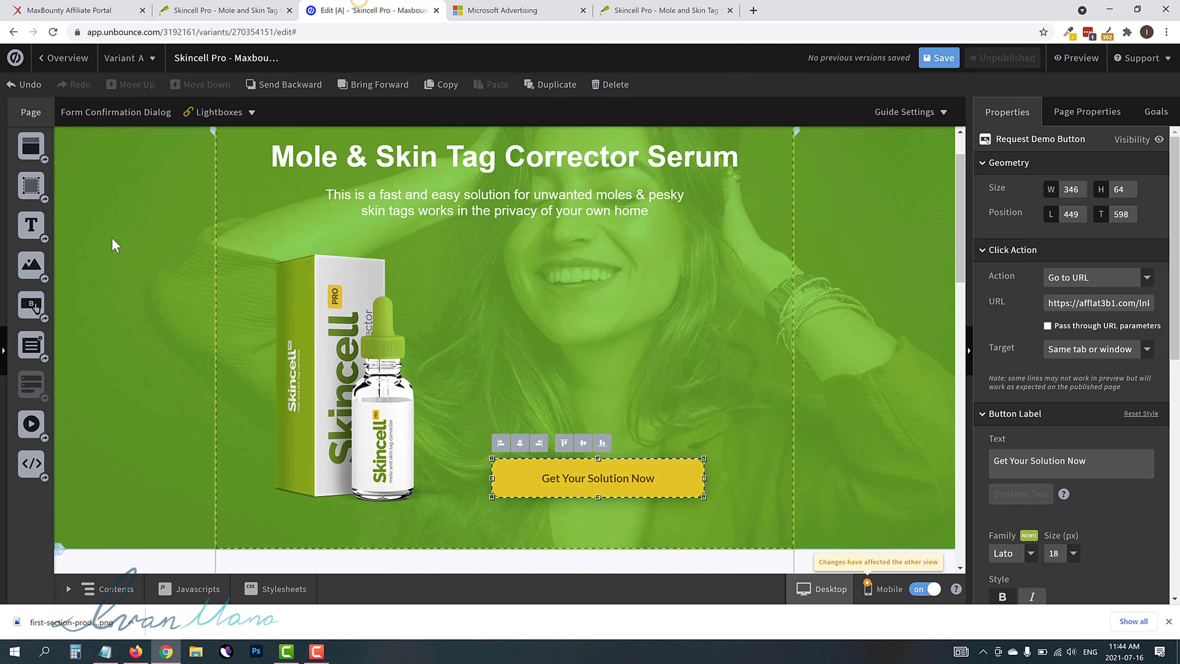
left_click_drag(404, 305, 502, 282)
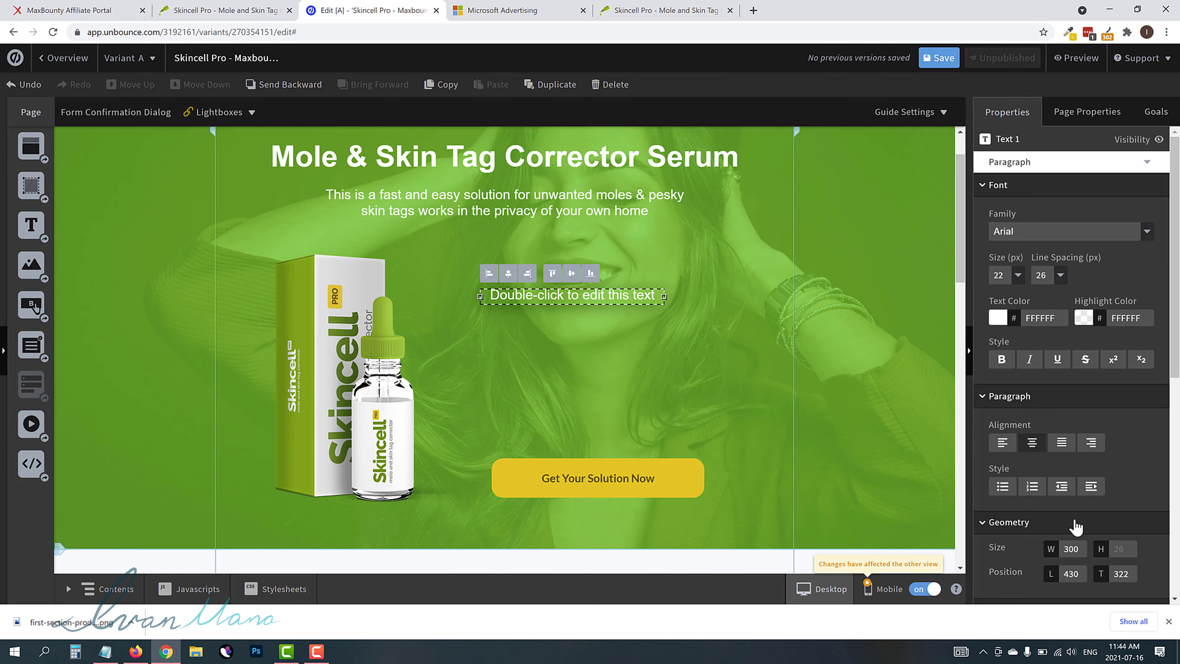
scroll(1057, 410, "down", 4)
left_click(1003, 303)
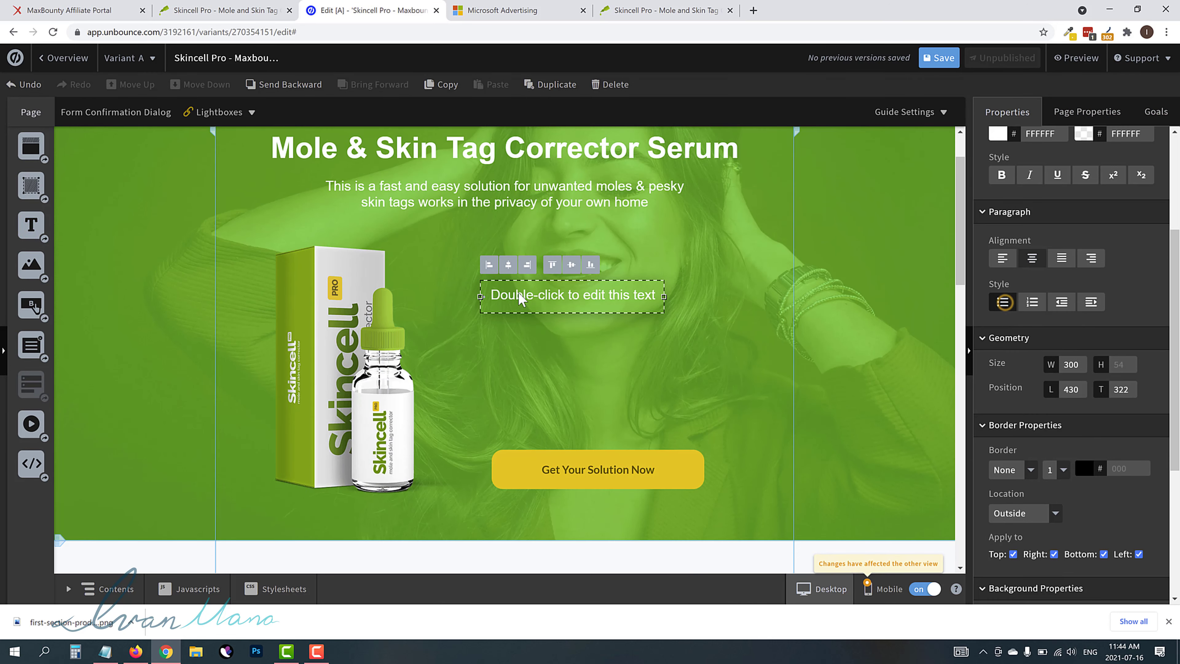
Step: Replace the new text box's placeholder with "All-Natural Formula", based on the first benefit on the Skincell offer page
double_click(493, 302)
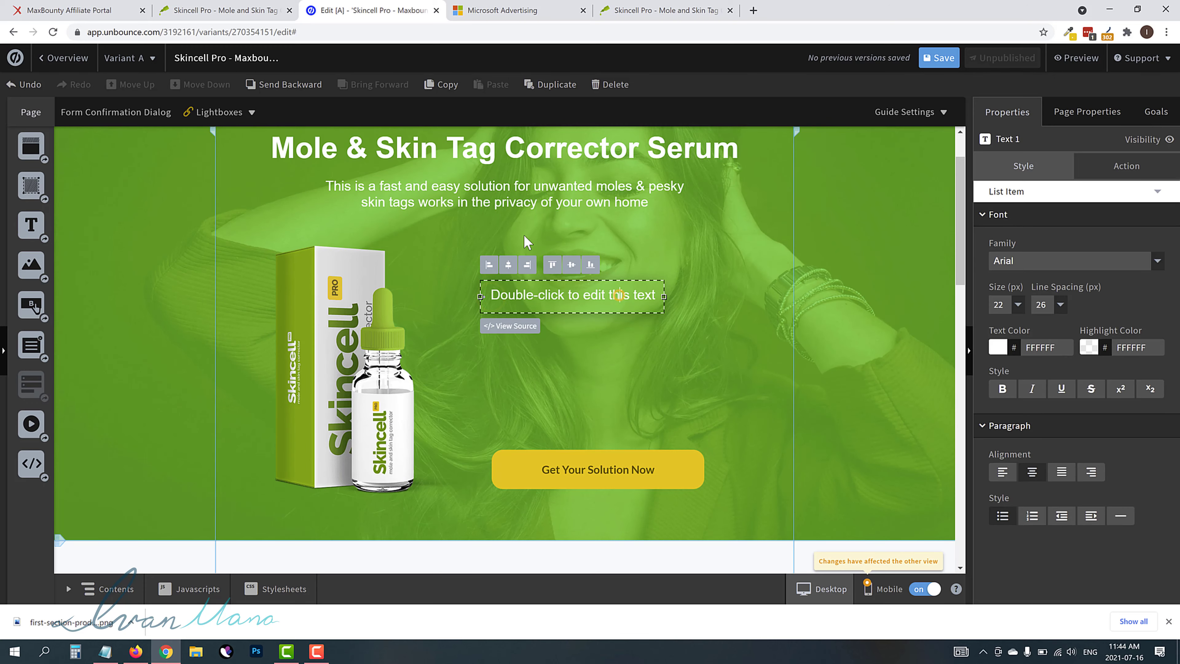
left_click(193, 11)
left_click(337, 7)
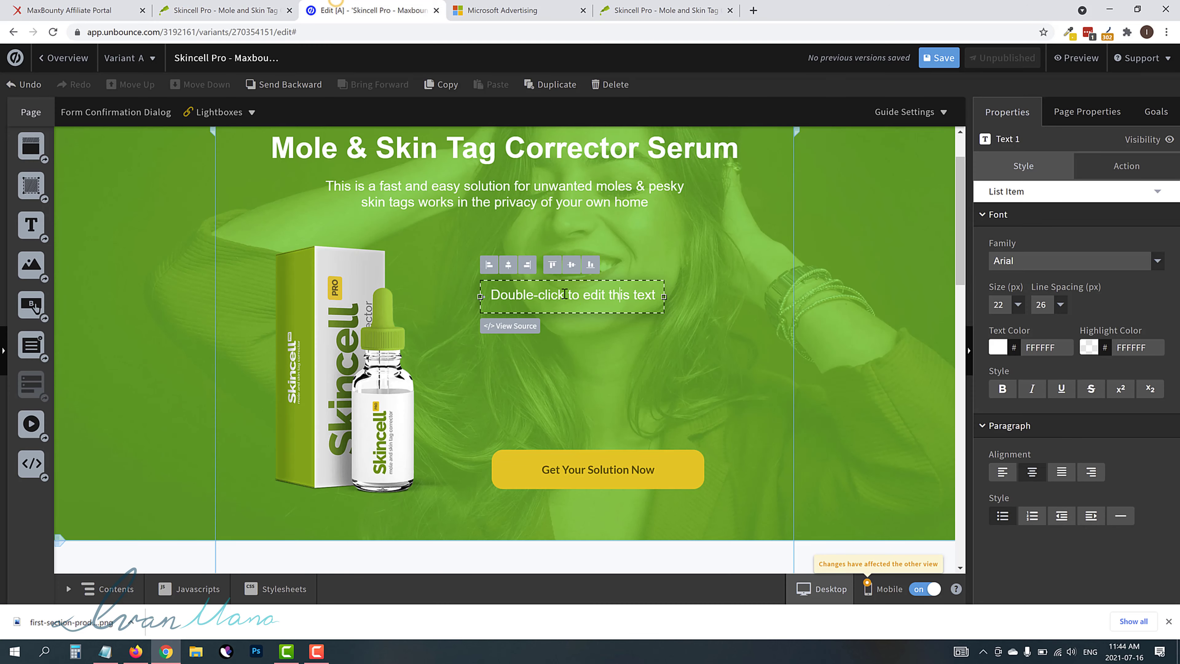
triple_click(565, 294)
type("All-Natural Formula")
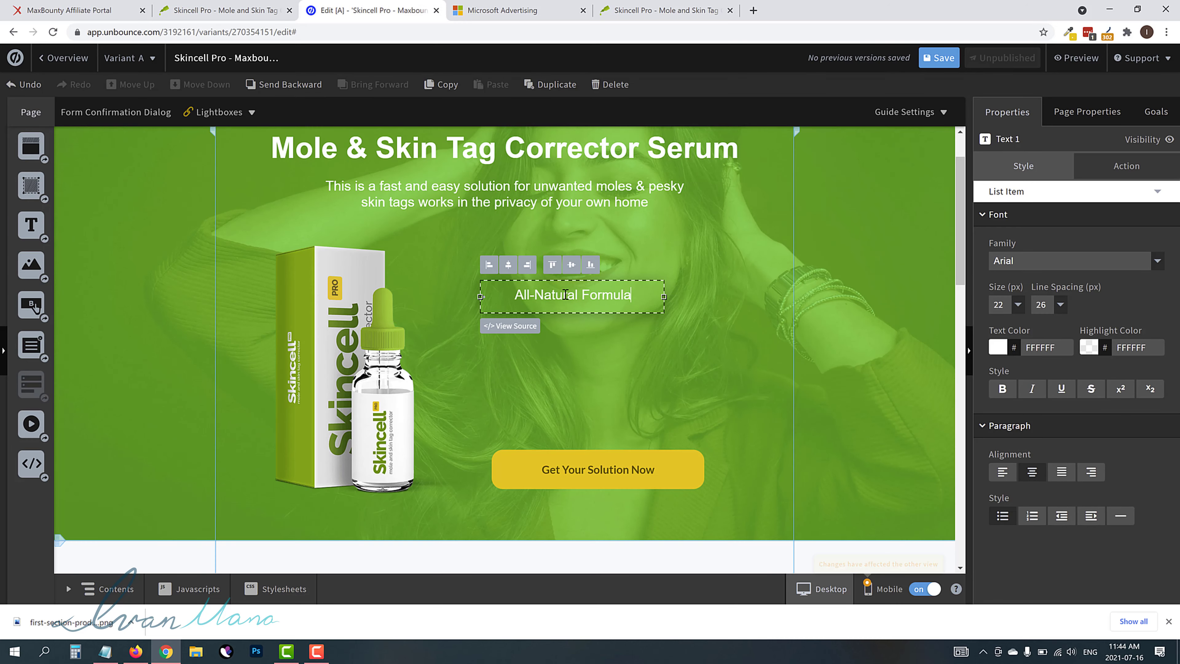
Step: Check the second benefit on the offer page and add the list item "Removes Skin Tags Painlessly & Easily"
left_click(259, 5)
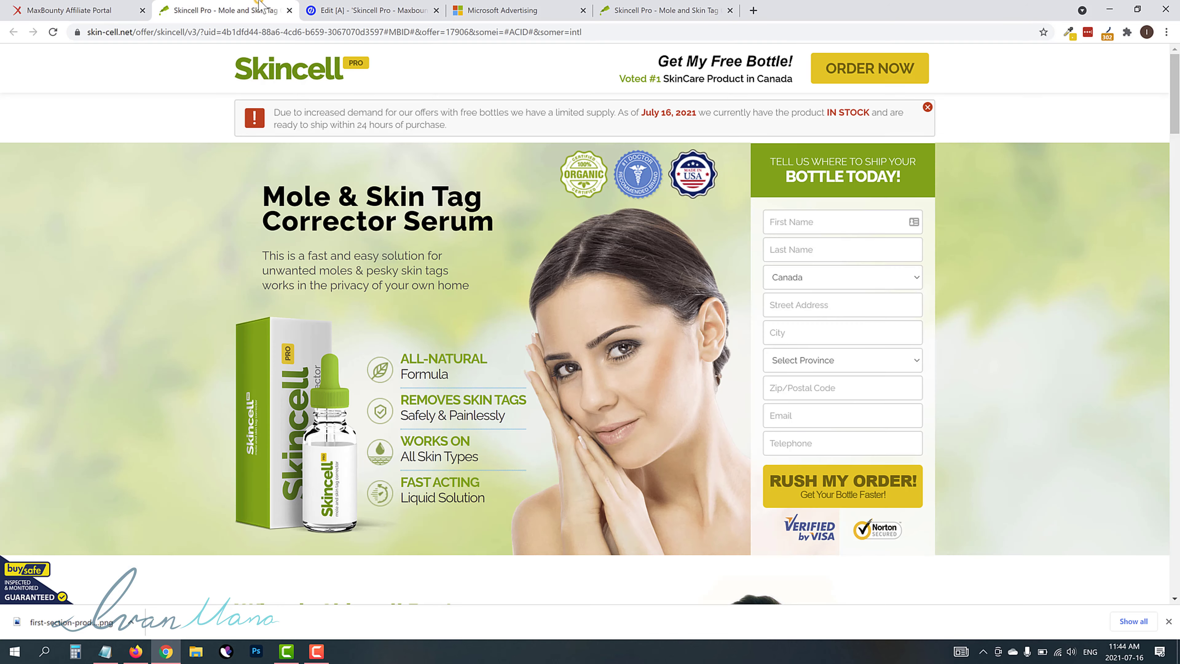
left_click(393, 5)
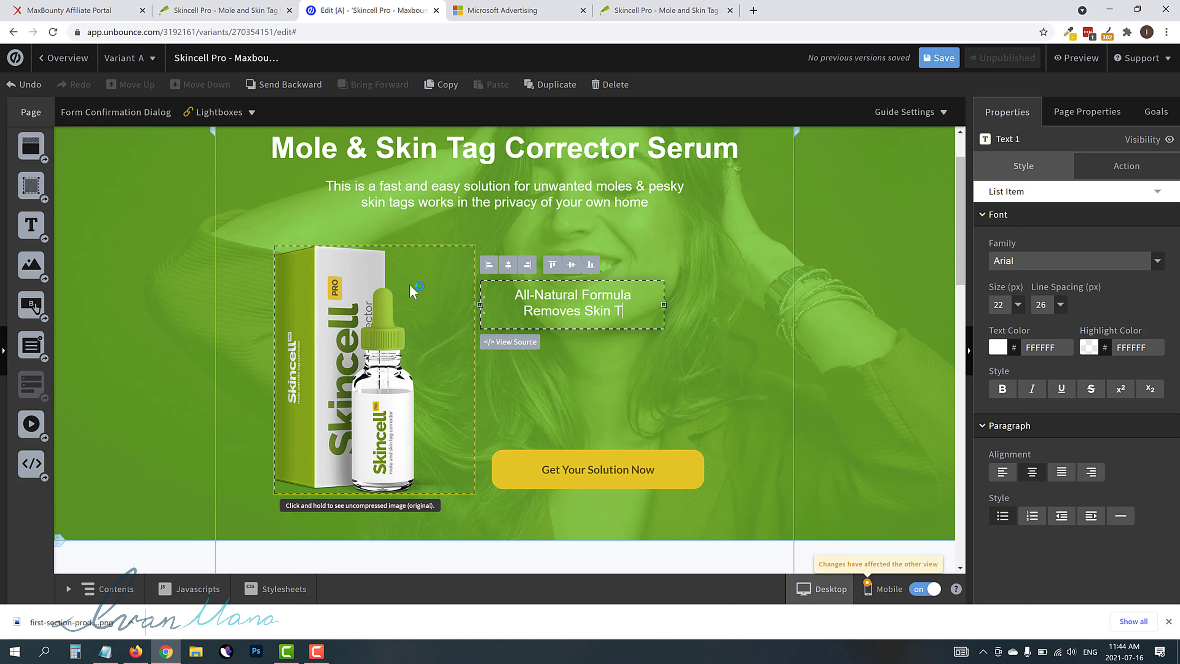
type("Painlessly & Easily")
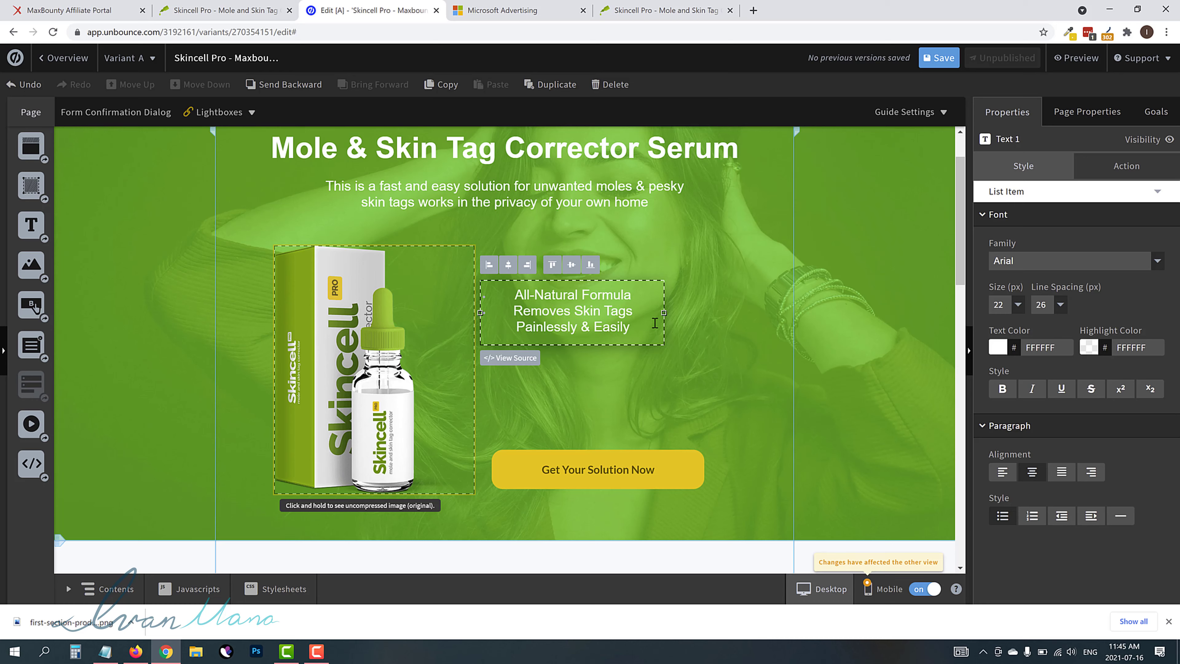
Step: Widen the benefits text box to about 429 px and move it up to a top position of about 266 px
left_click_drag(664, 313, 743, 316)
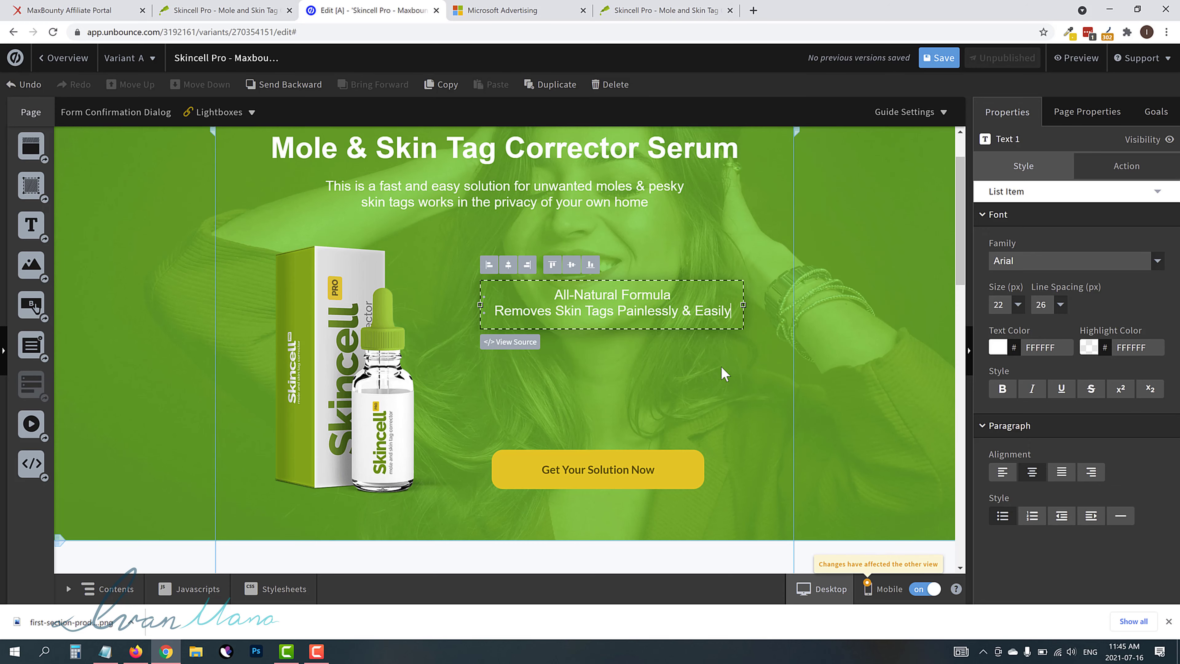
left_click(730, 401)
scroll(713, 393, "up", 1)
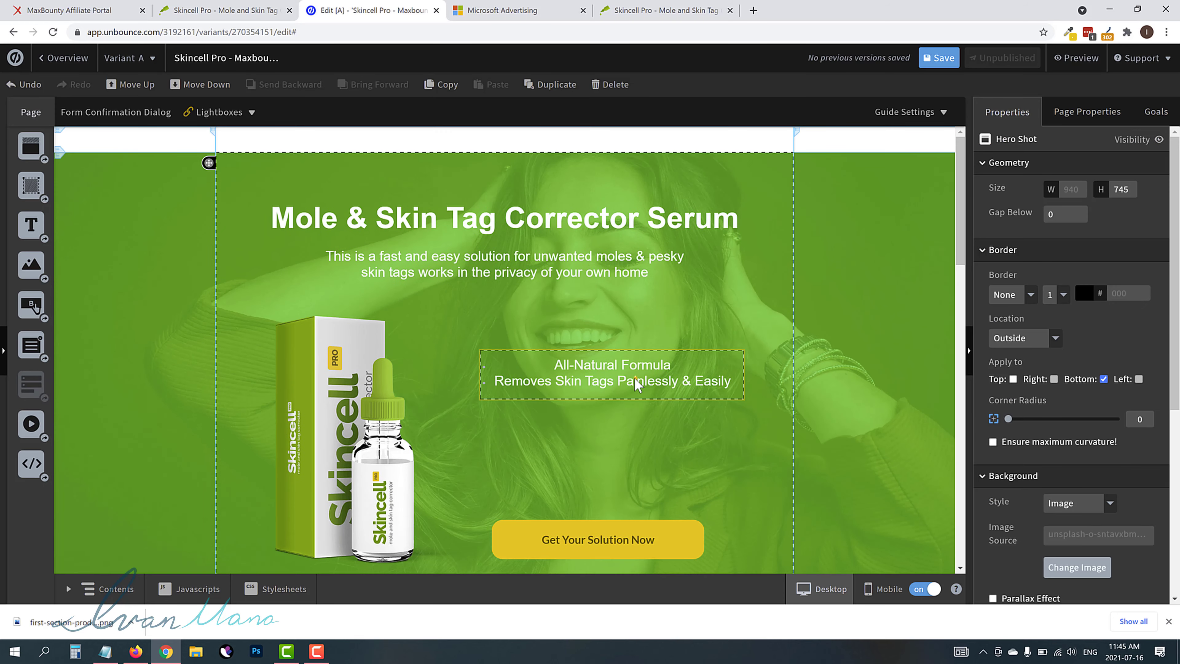
left_click_drag(635, 379, 635, 346)
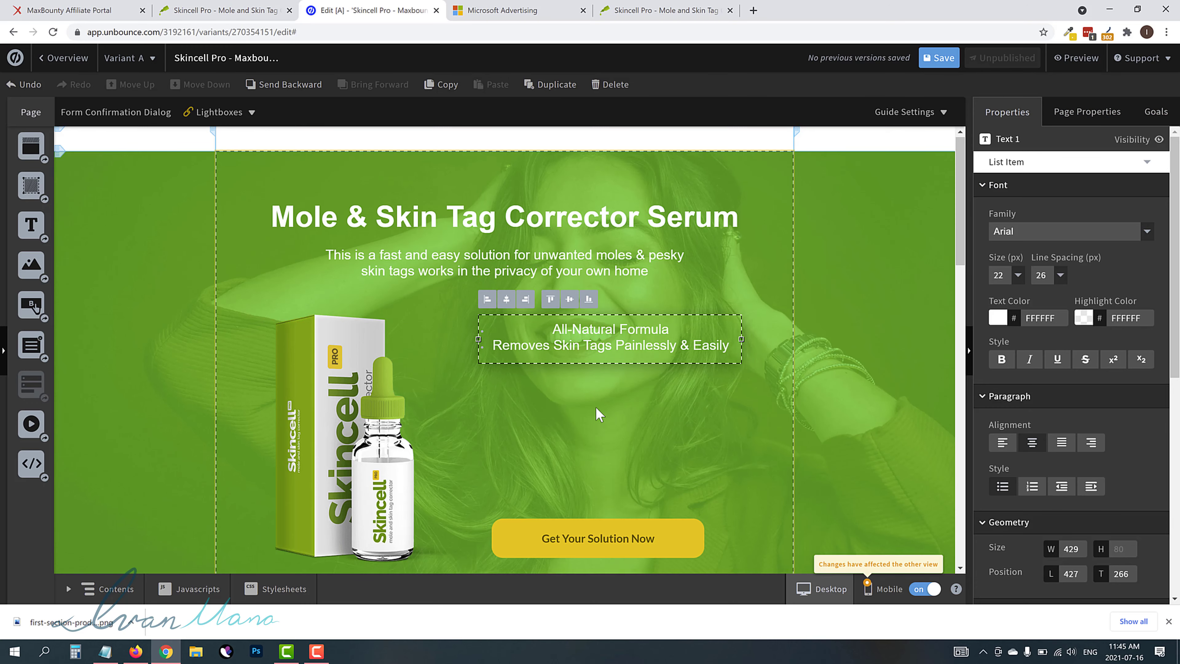
Step: Compare the landing page's remaining template sections with the offer page's ingredients, comparison and testimonial sections for content to reuse
scroll(599, 414, "down", 10)
scroll(485, 520, "down", 5)
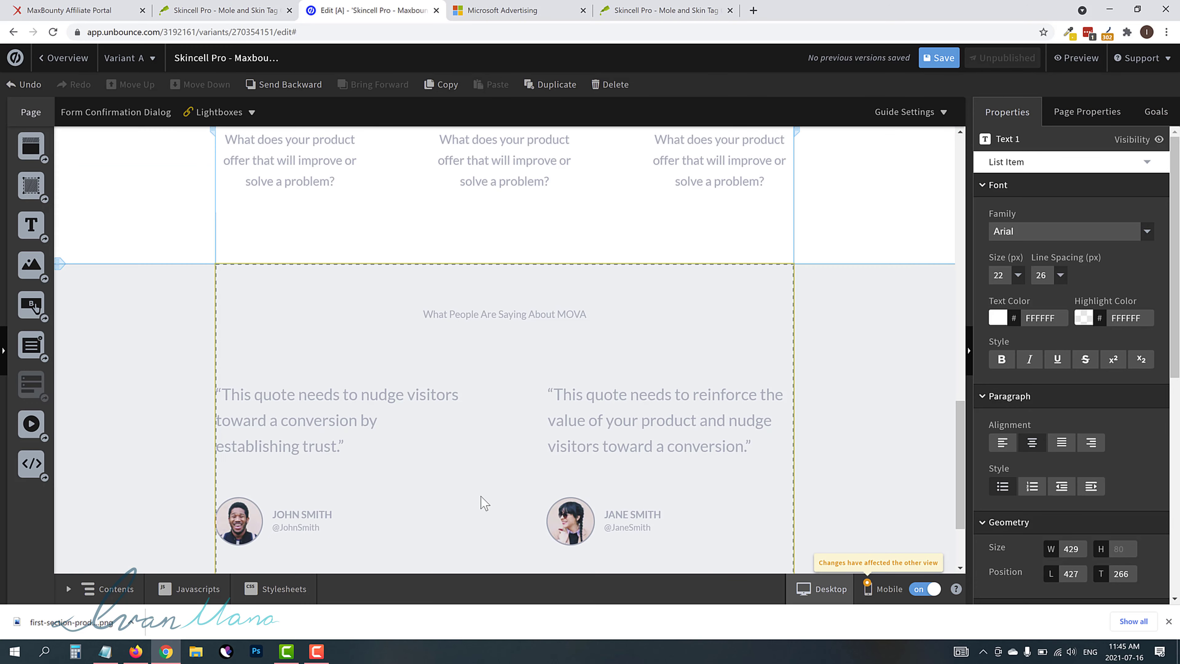
key("ctrl+shift+Tab")
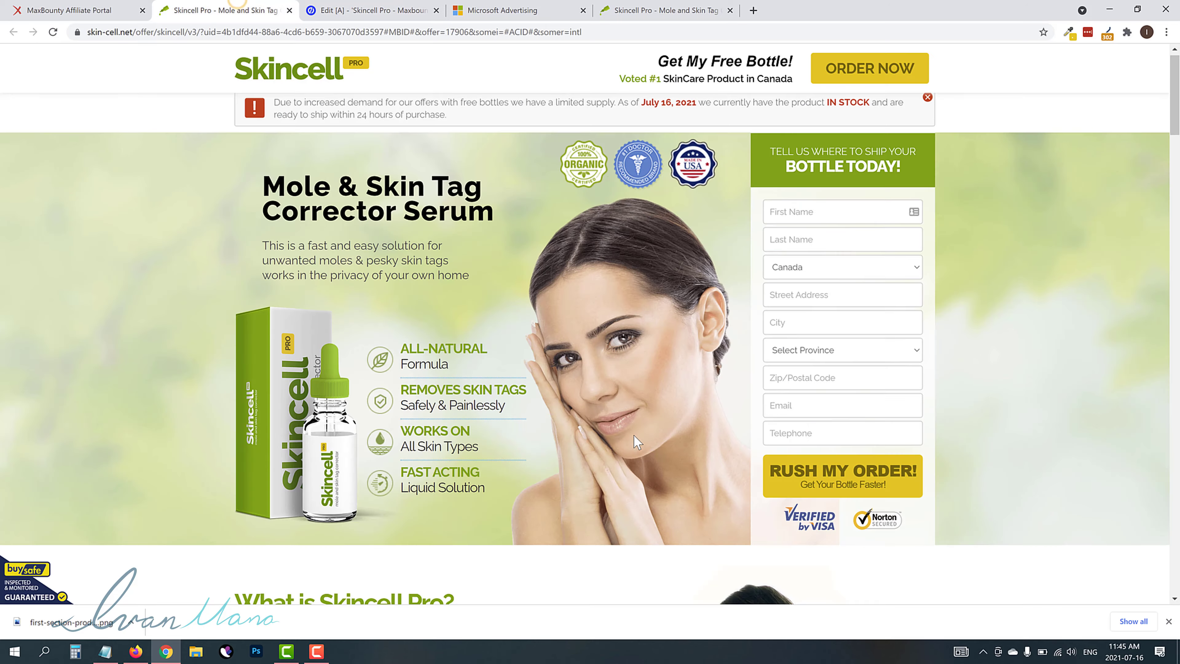
scroll(634, 435, "down", 7)
scroll(371, 367, "down", 20)
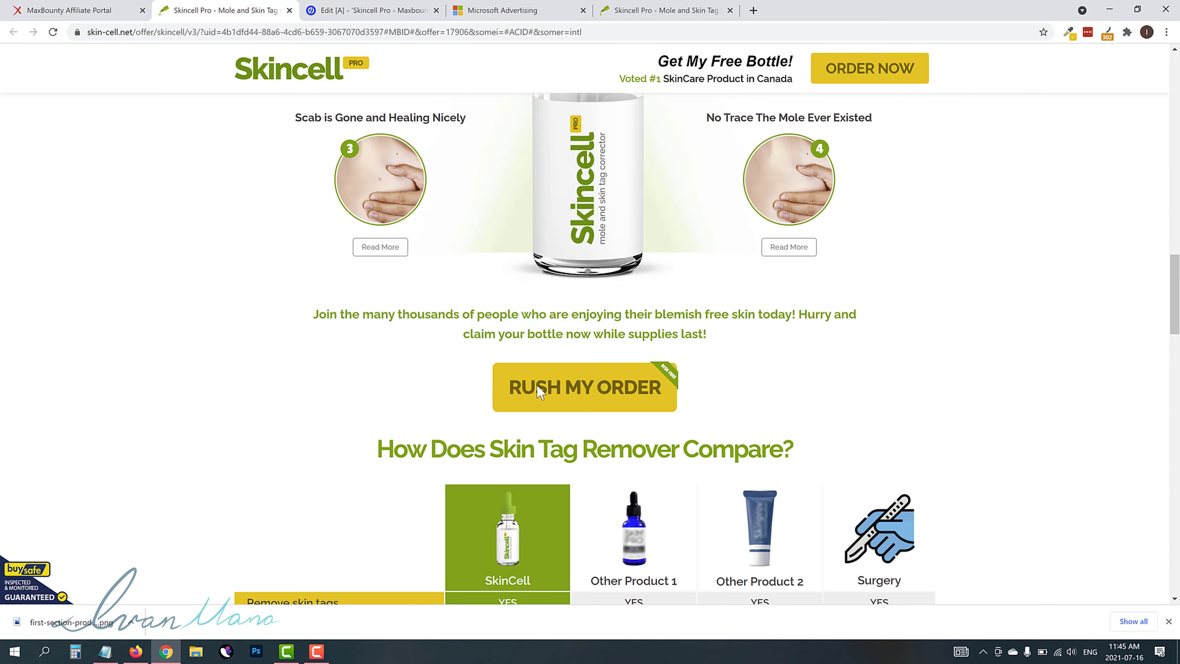
scroll(538, 385, "down", 15)
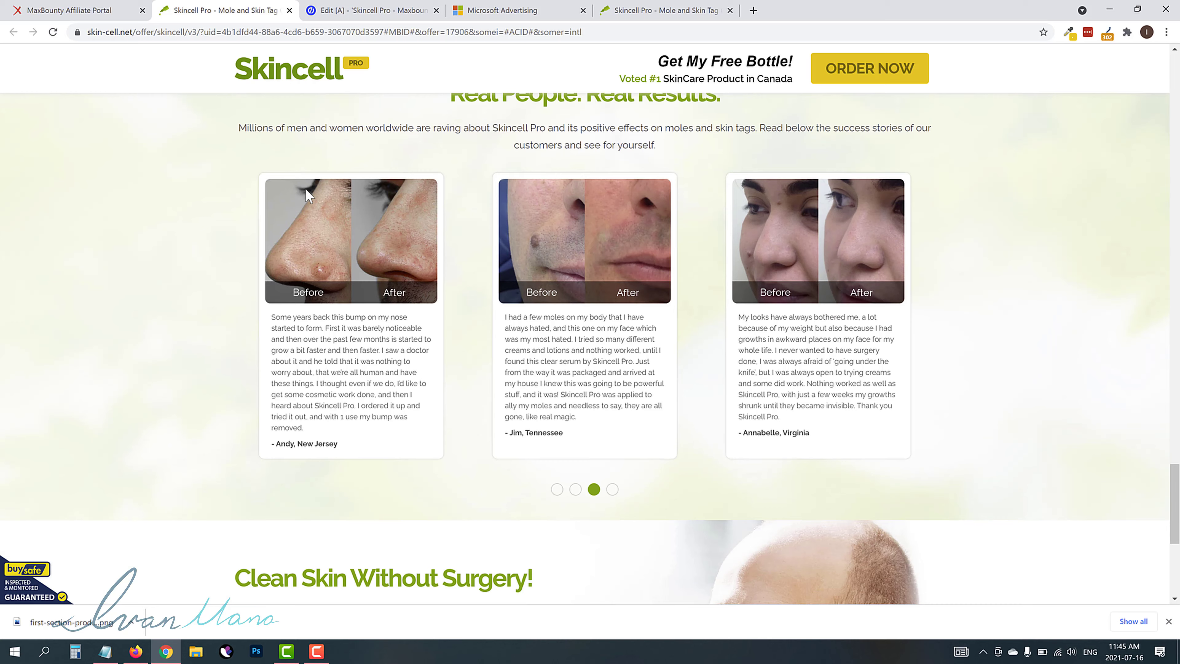
scroll(410, 339, "up", 1)
left_click(372, 10)
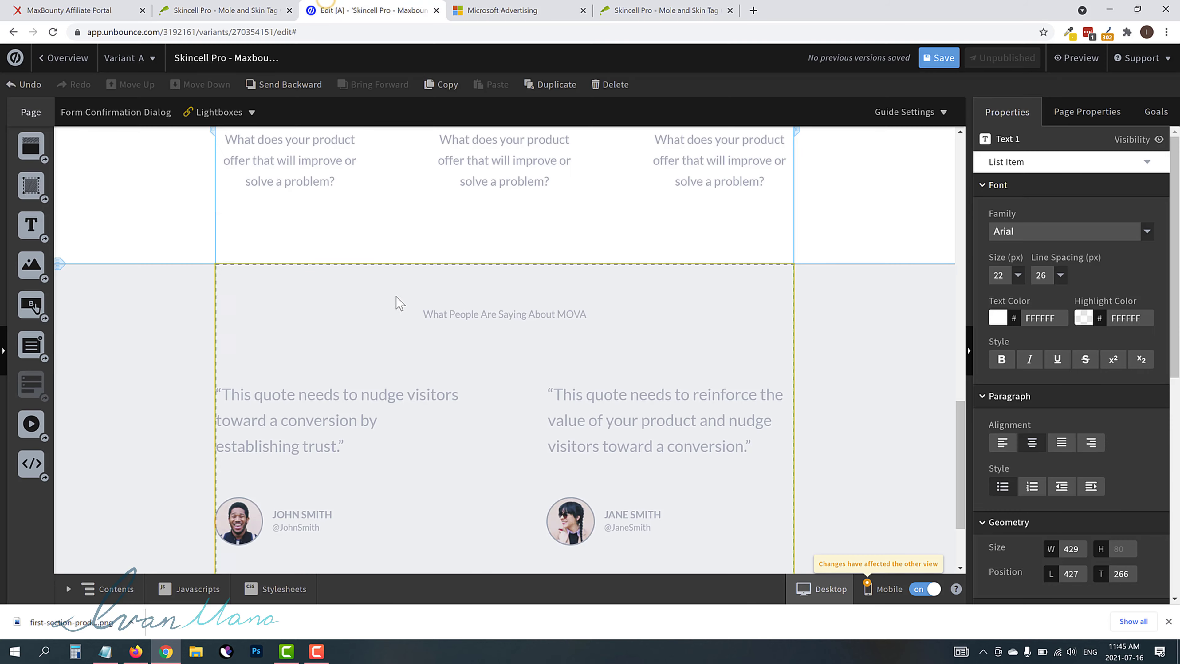
scroll(514, 460, "up", 10)
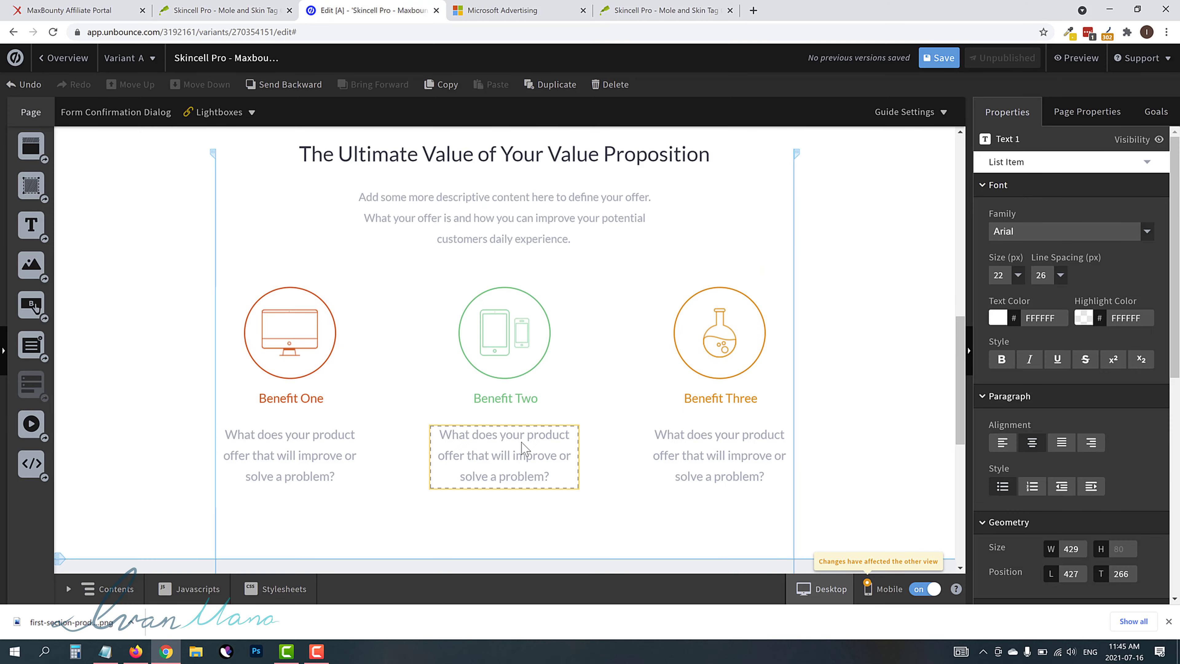
scroll(363, 282, "up", 5)
left_click(223, 10)
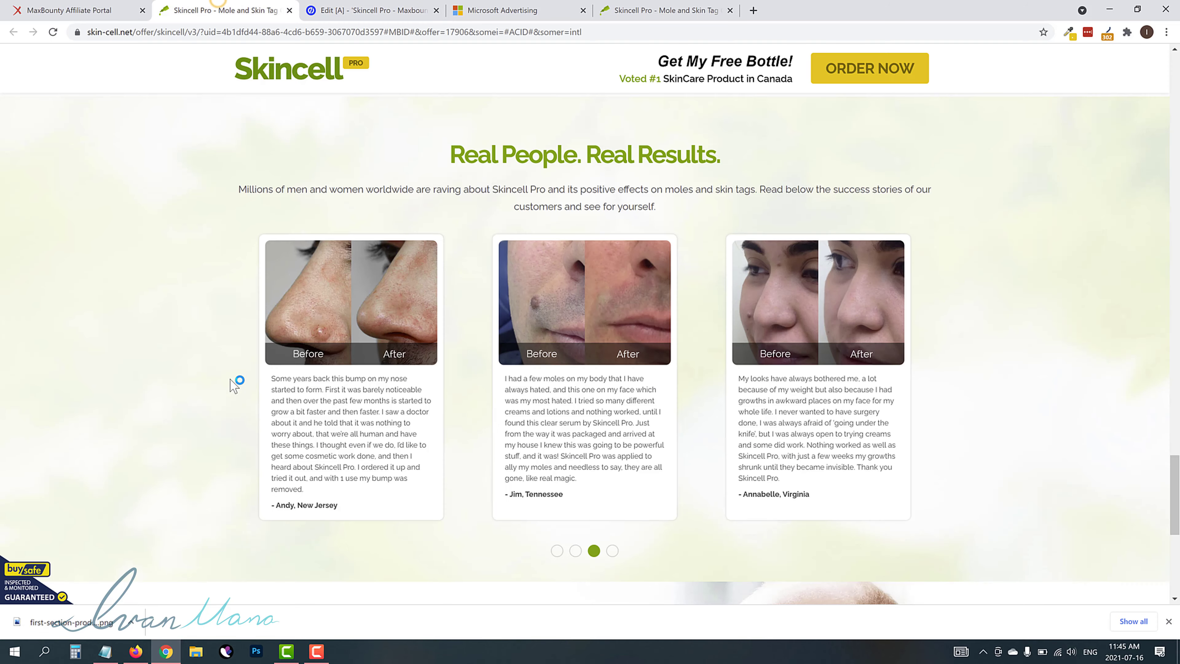
scroll(492, 403, "up", 10)
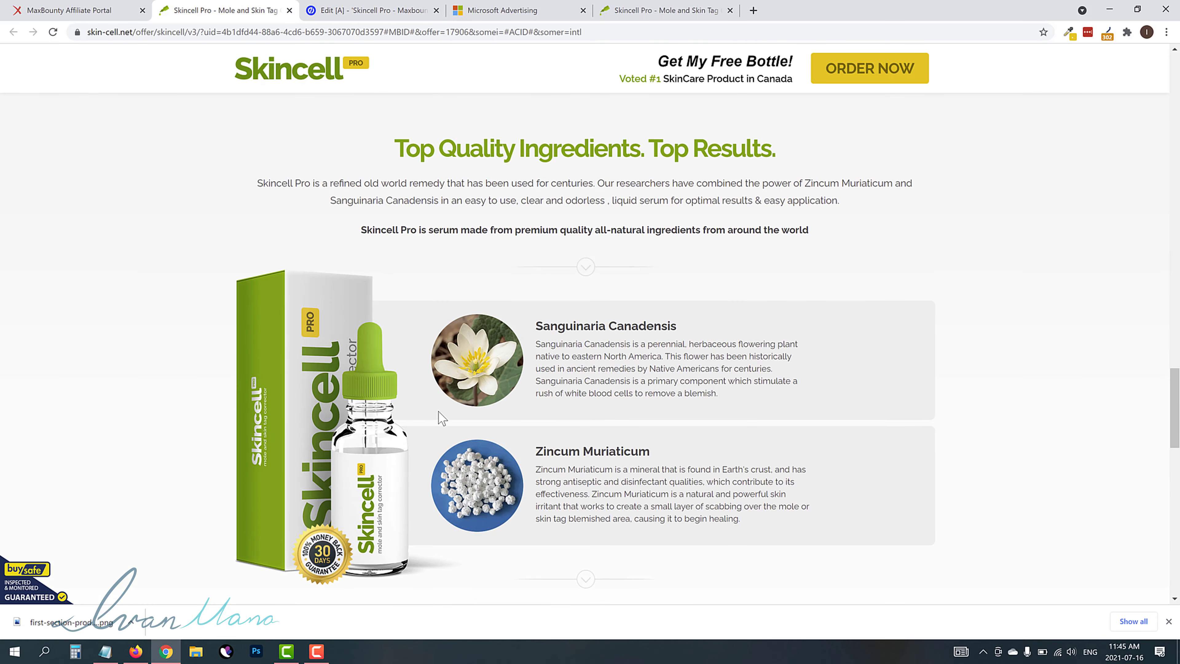
left_click(394, 6)
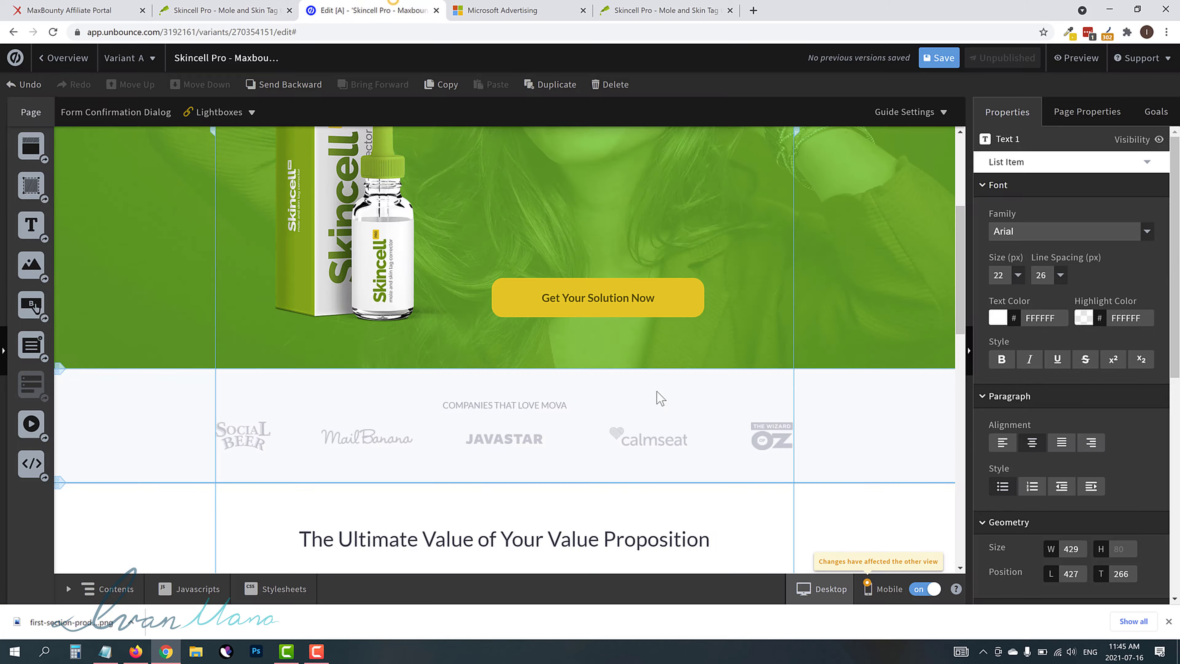
Step: Remove the list bullets from the hero benefits text and start each of its two lines with a dash instead
scroll(657, 394, "up", 5)
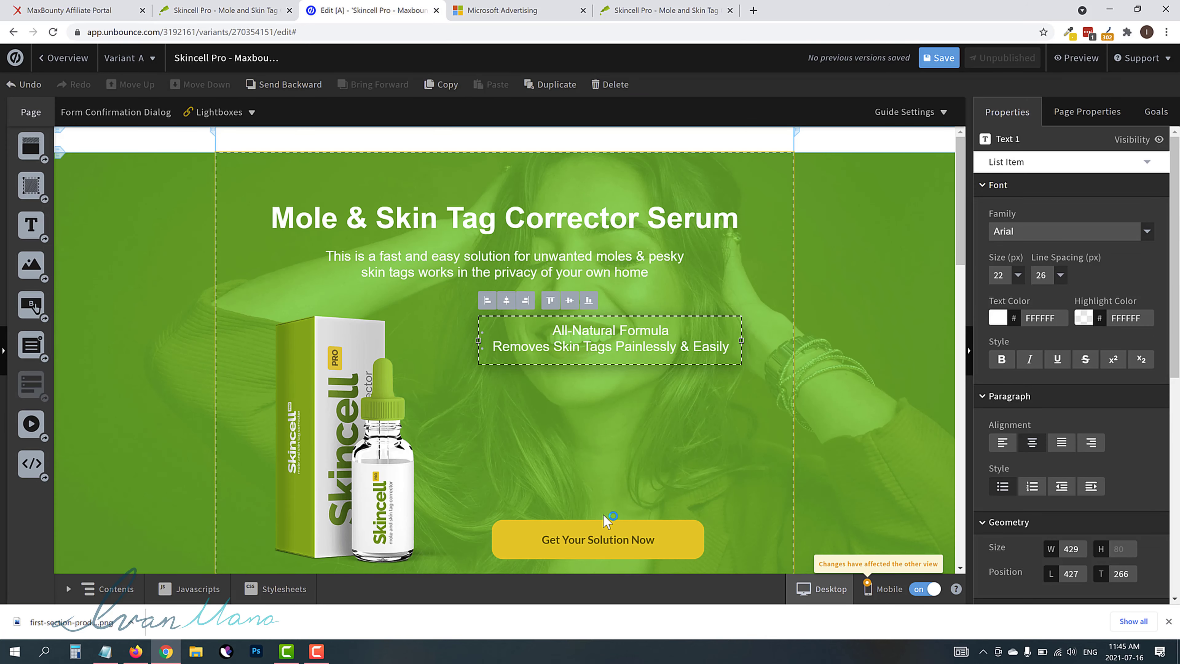
left_click(609, 453)
left_click(567, 328)
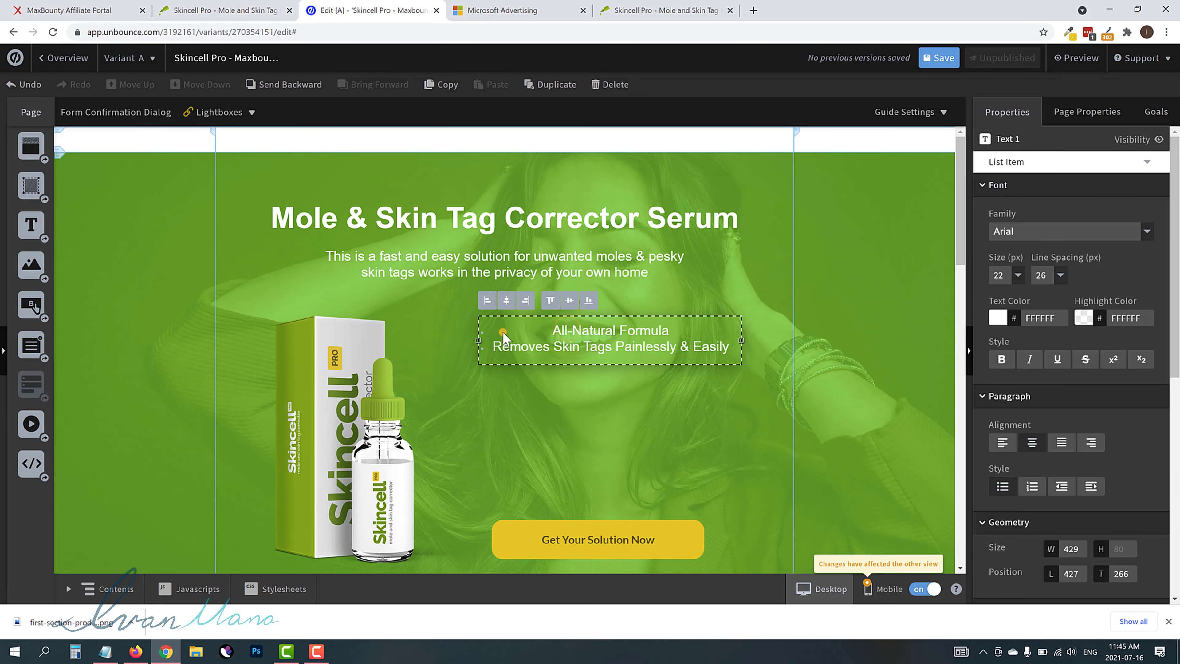
right_click(494, 325)
key("Escape")
left_click(493, 344)
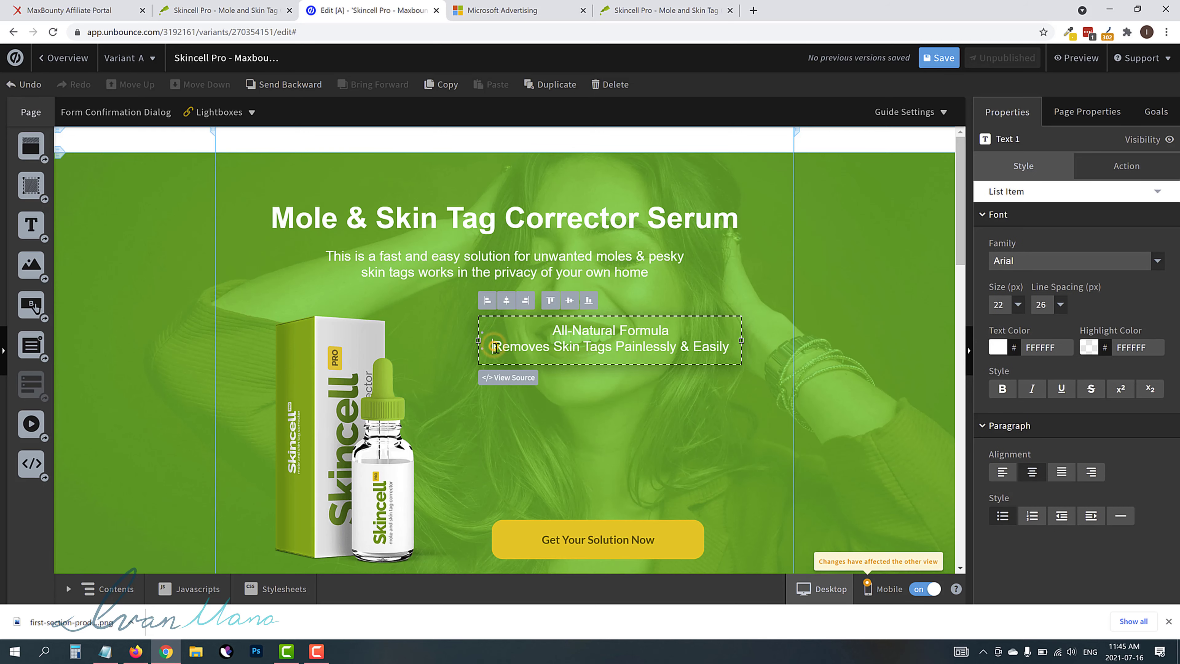
key("BackSpace")
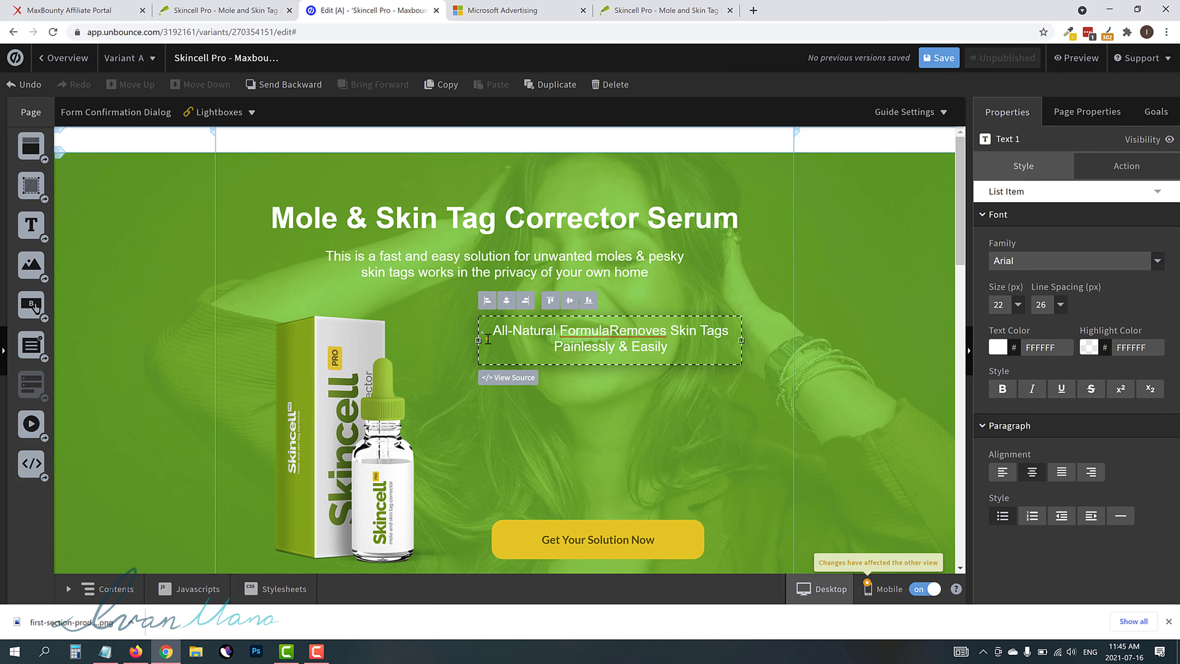
key("BackSpace")
type("-")
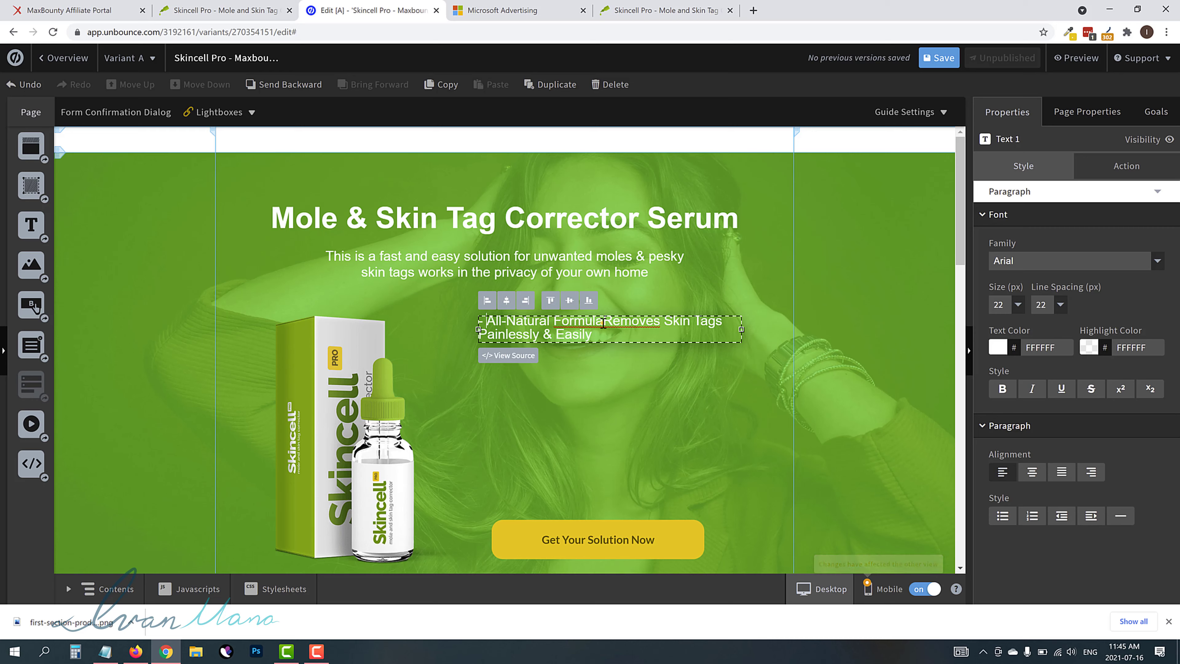
key("Return")
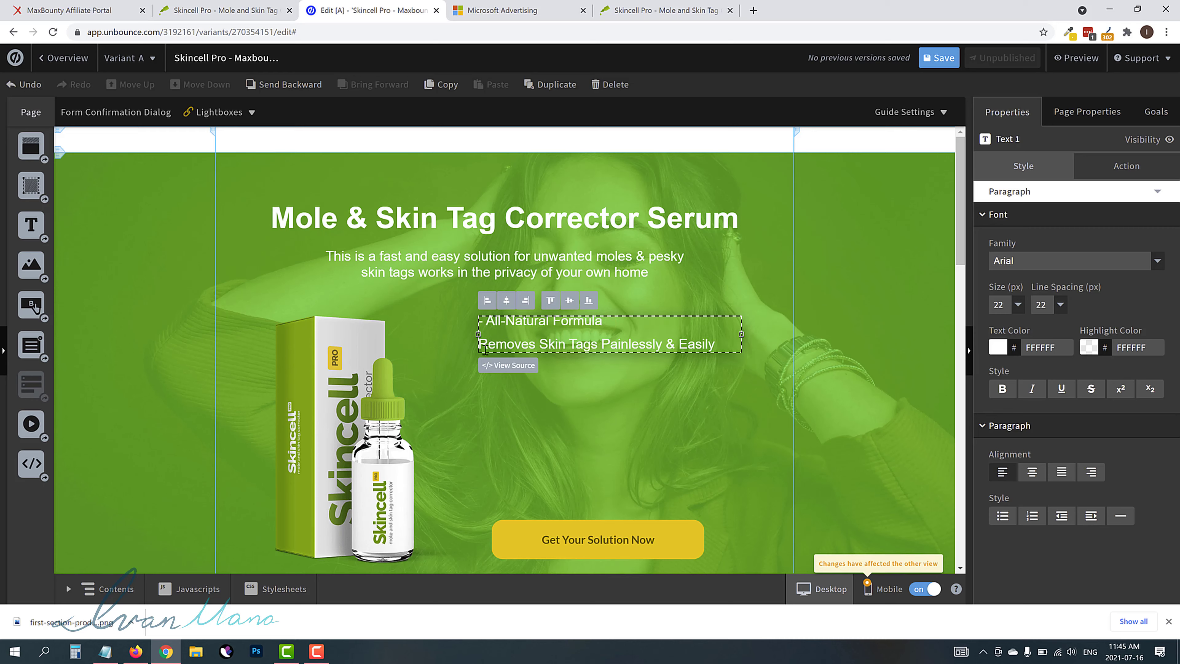
type("-")
left_click(602, 422)
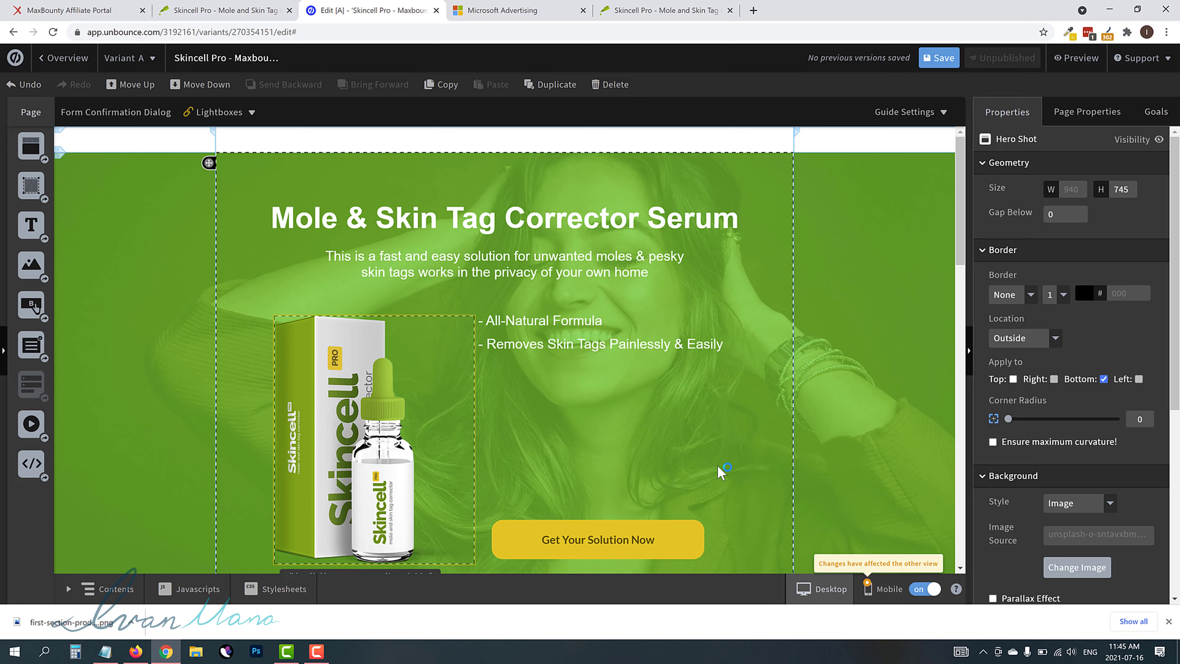
Step: Review the hero section, close the browser's downloads bar and save the landing page
scroll(703, 423, "down", 3)
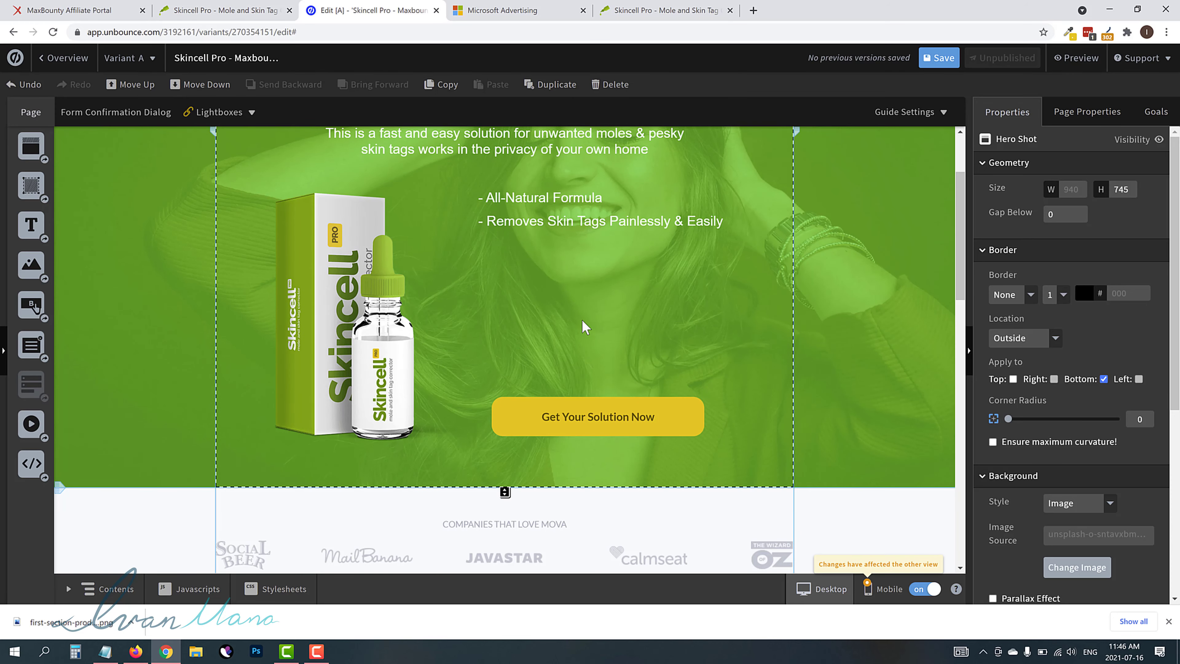
scroll(572, 346, "up", 3)
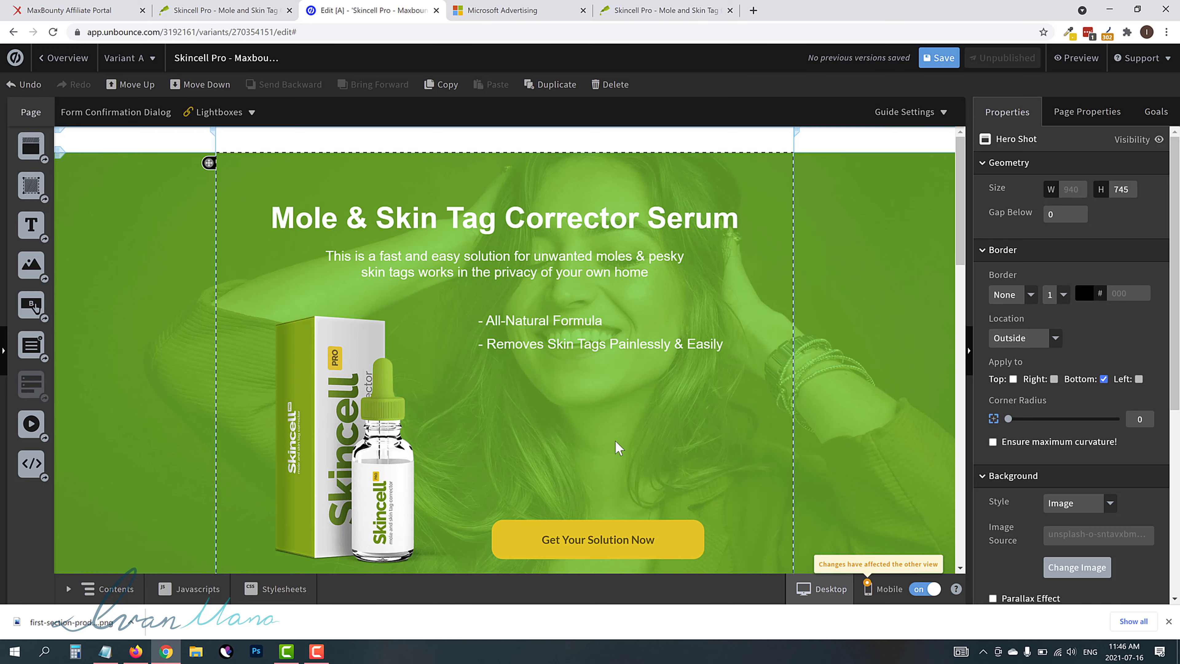
left_click(1169, 621)
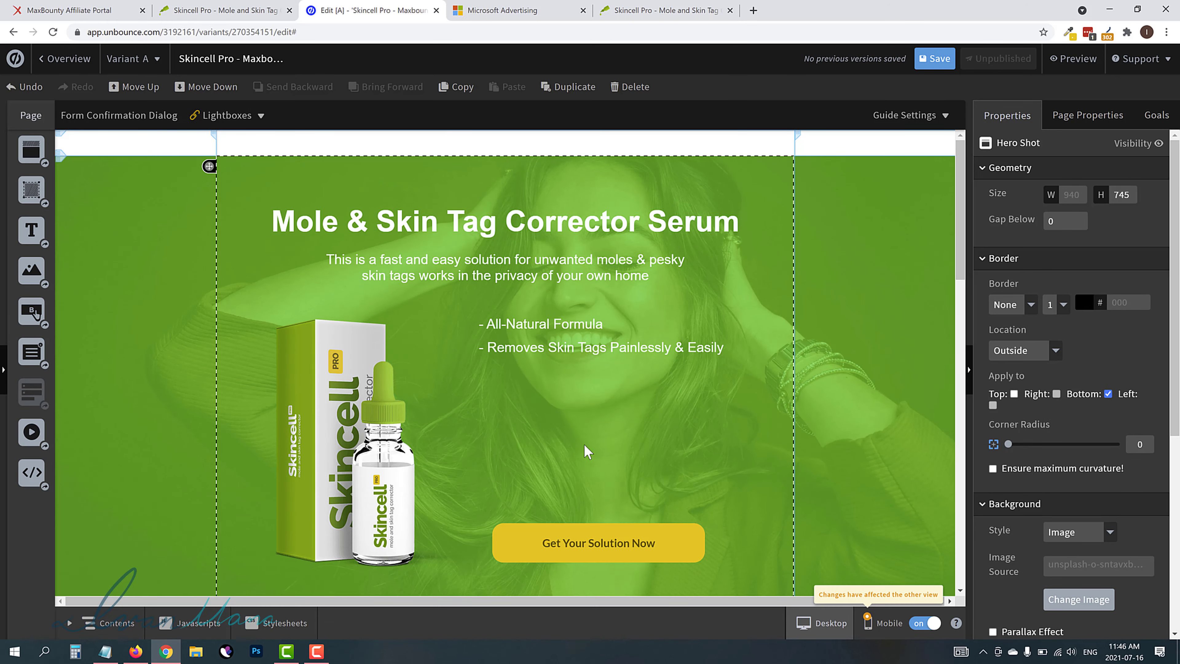
left_click(943, 59)
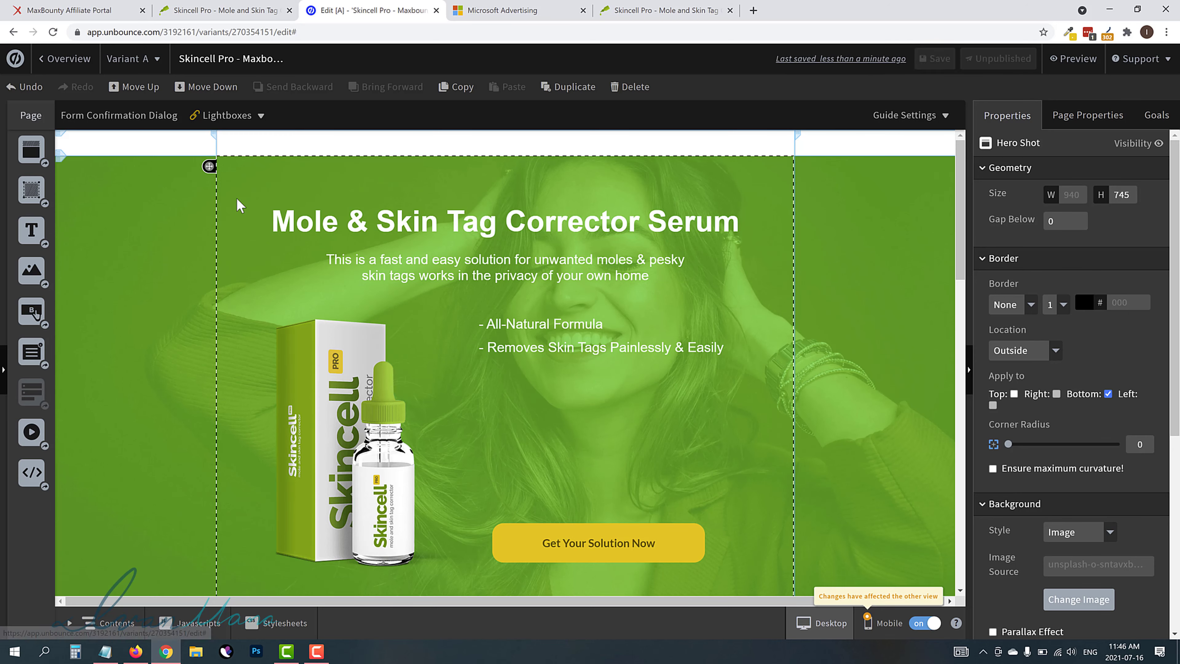
Step: Return to the Skincell Pro - Maxbounty page overview and publish the page
left_click(63, 58)
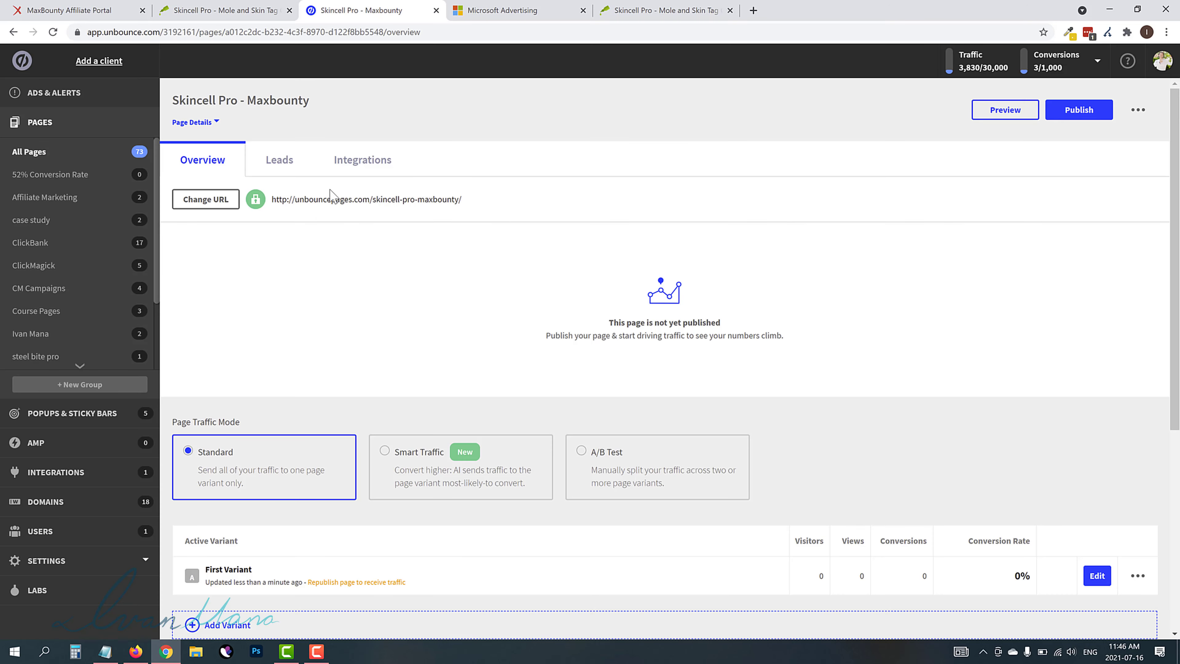
left_click(1078, 110)
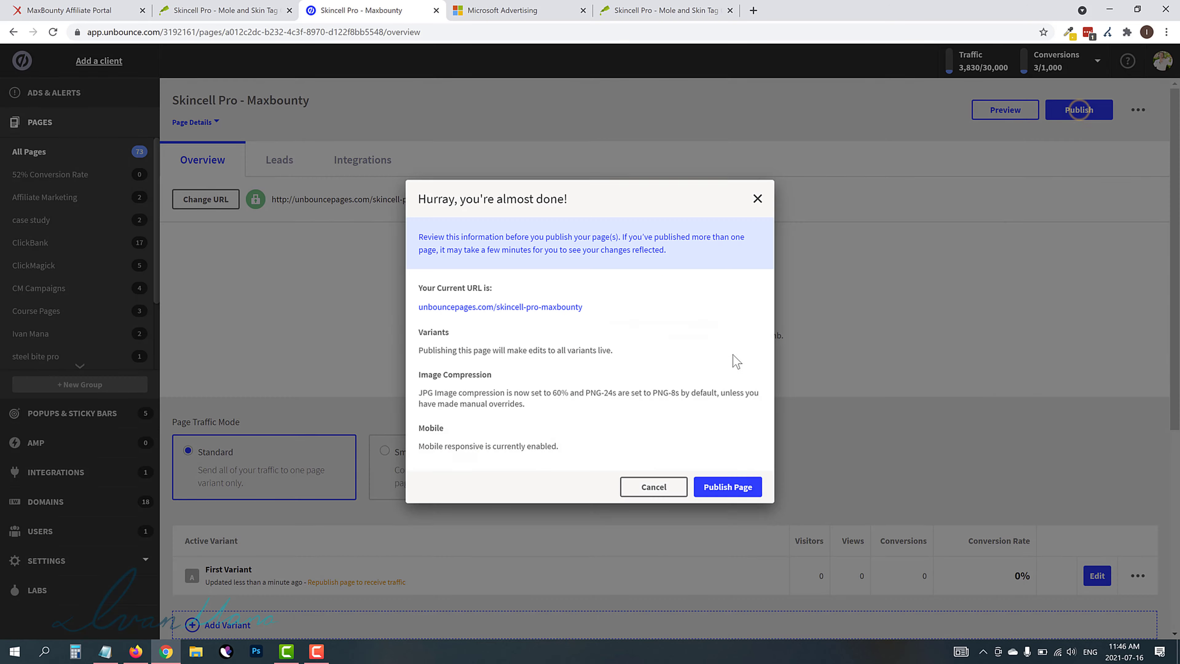
left_click(740, 490)
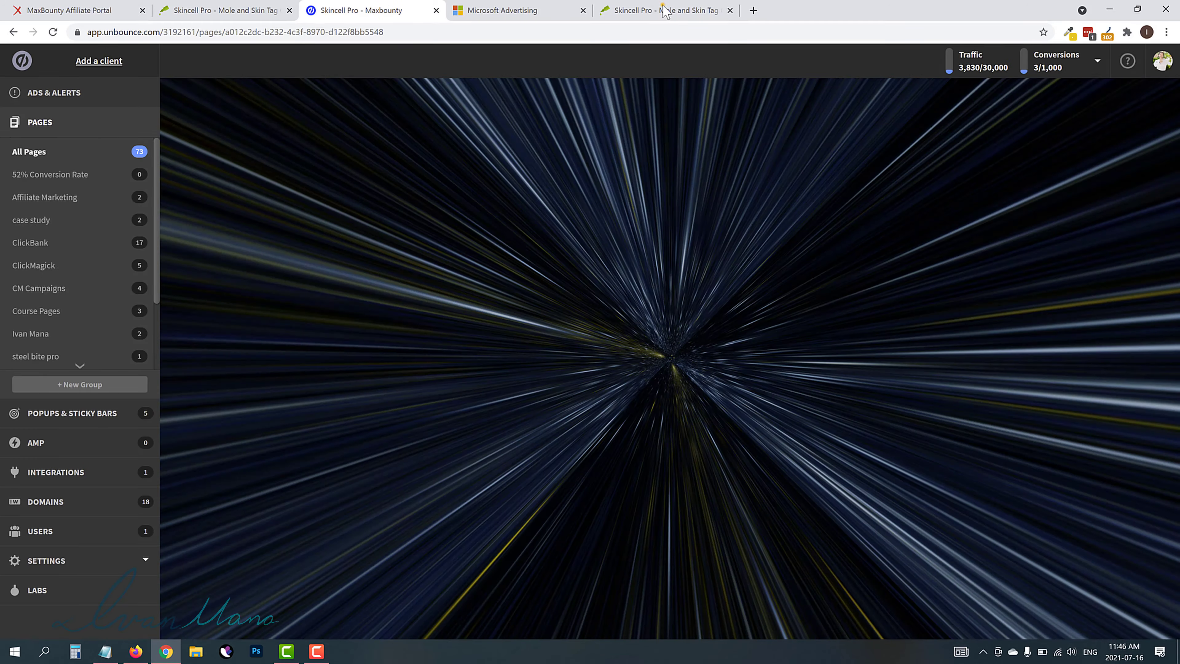
Step: Close the older duplicate tab of the Skincell Pro offer page
left_click(664, 10)
left_click(223, 10)
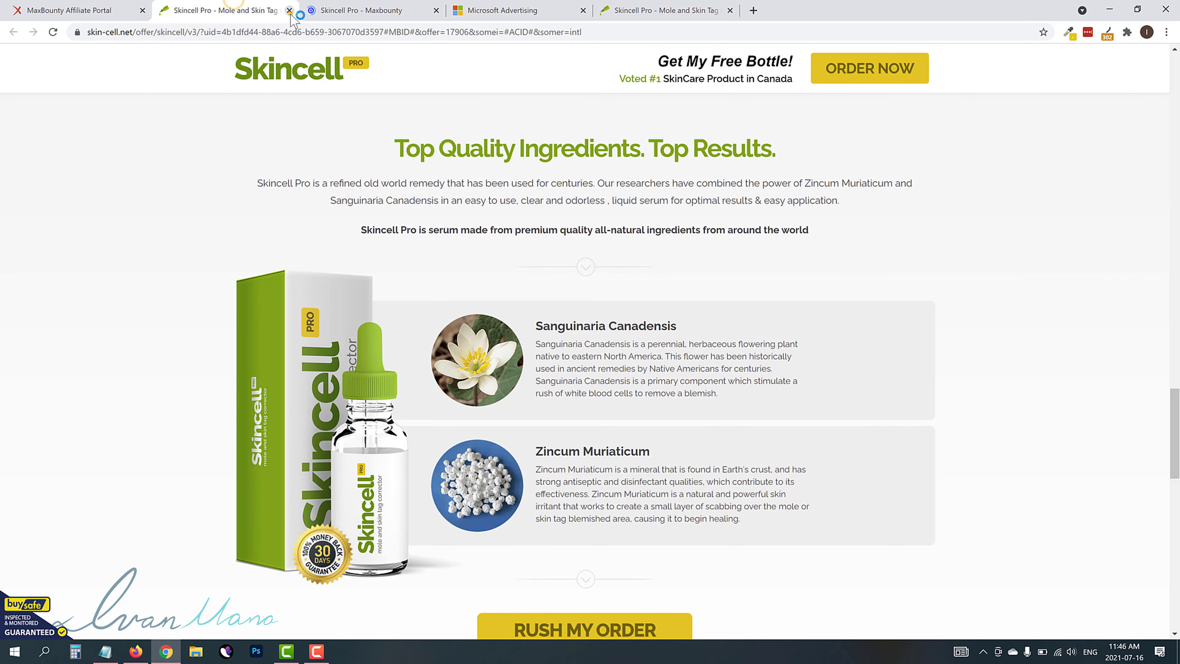
left_click(289, 10)
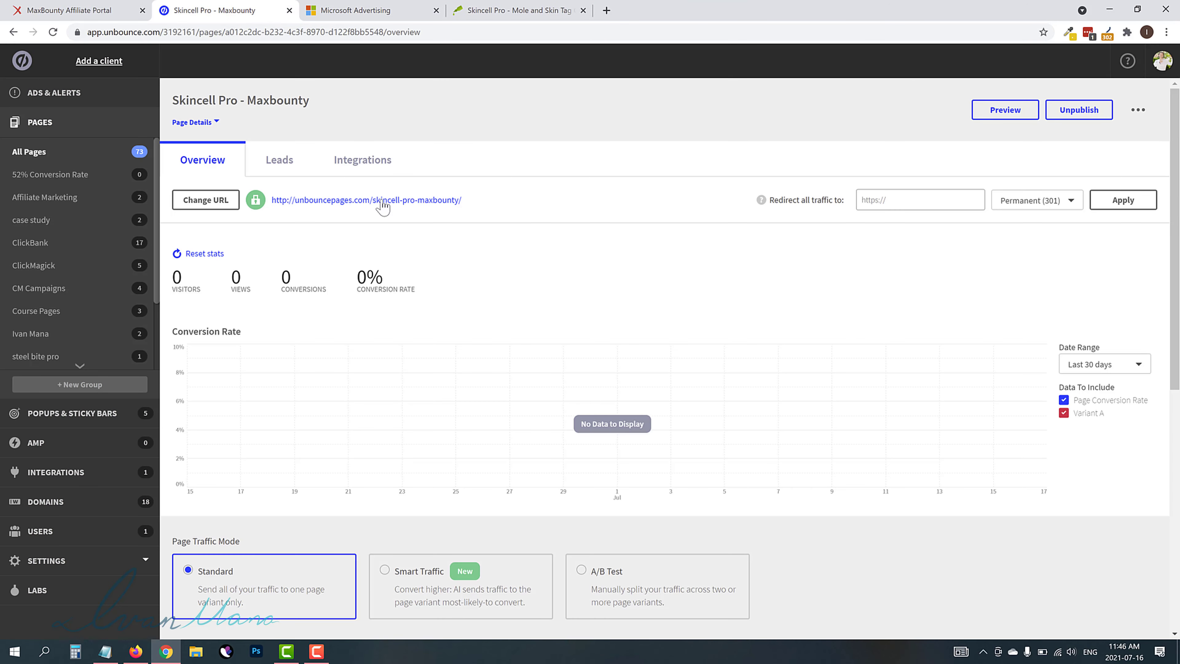
Step: Open the published landing page in a new tab, test its "Get Your Solution Now" link and close that tab
right_click(382, 204)
left_click(418, 209)
left_click(372, 10)
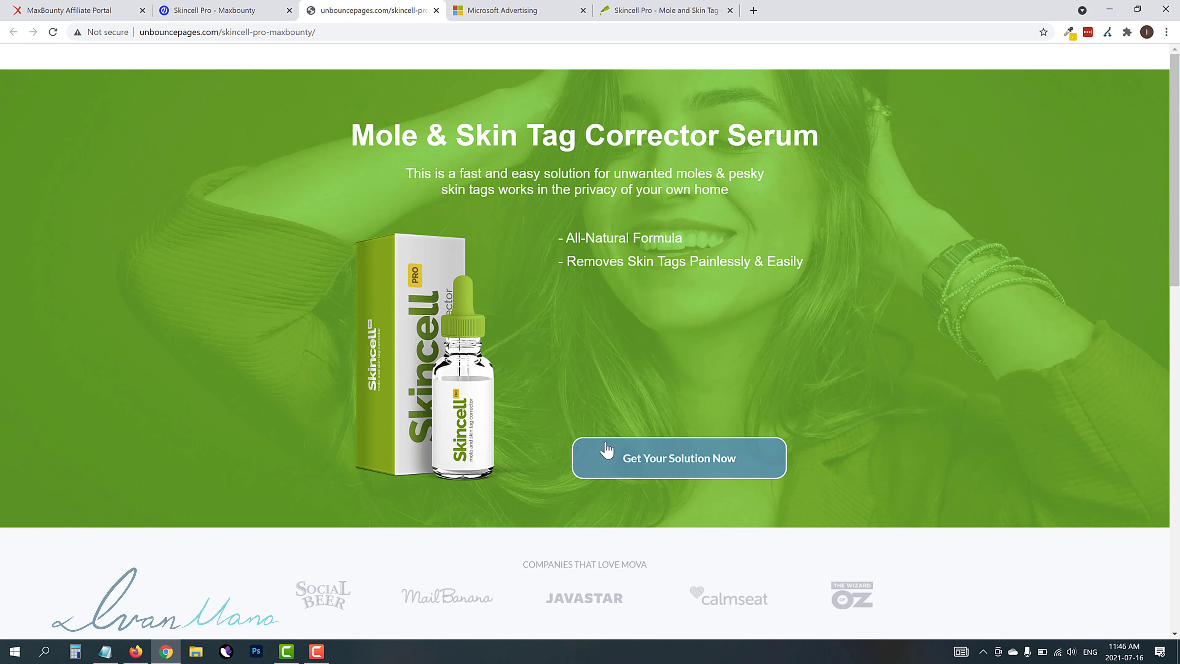
scroll(605, 454, "down", 3)
scroll(564, 453, "up", 3)
left_click(602, 458)
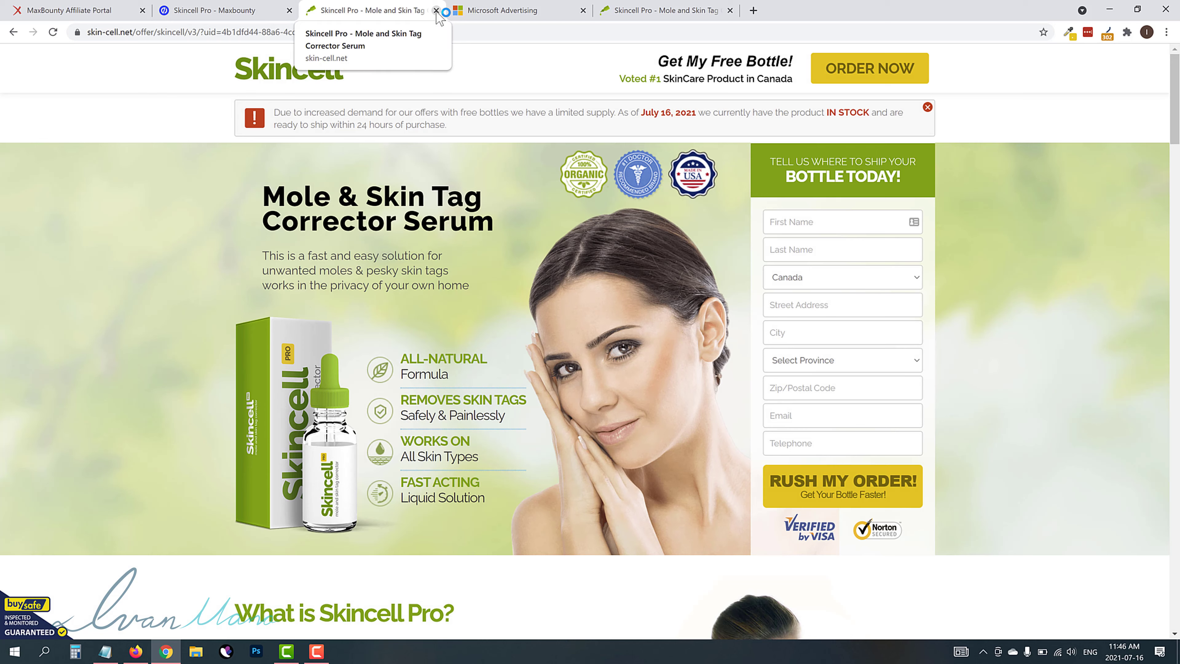
left_click(436, 10)
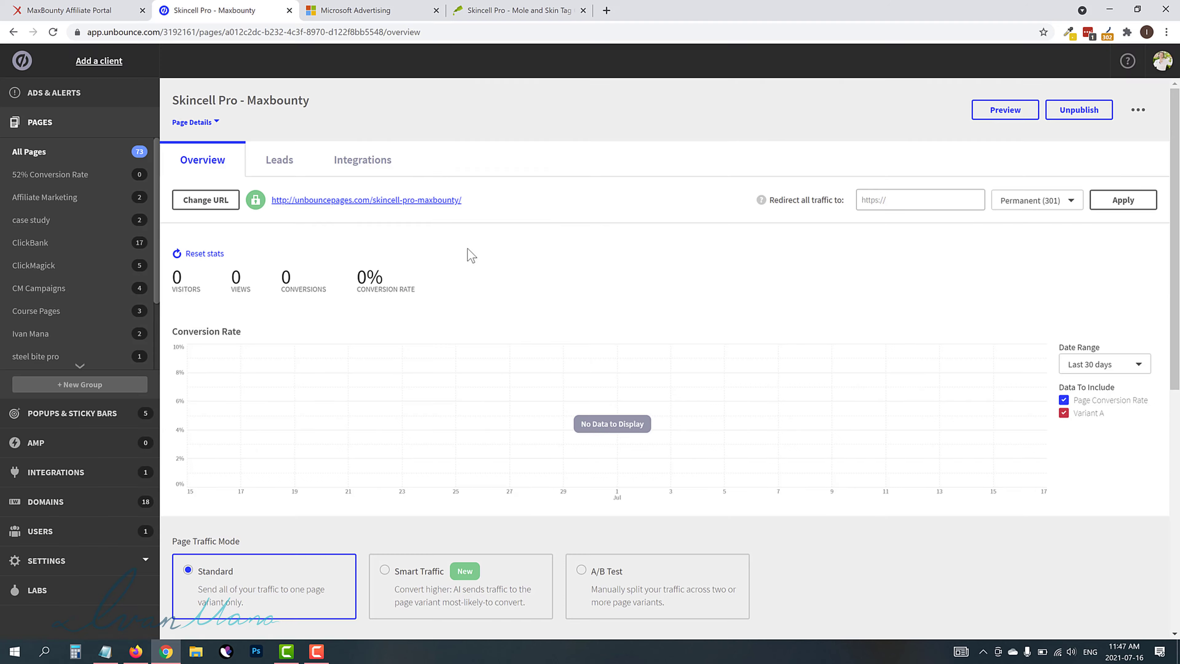
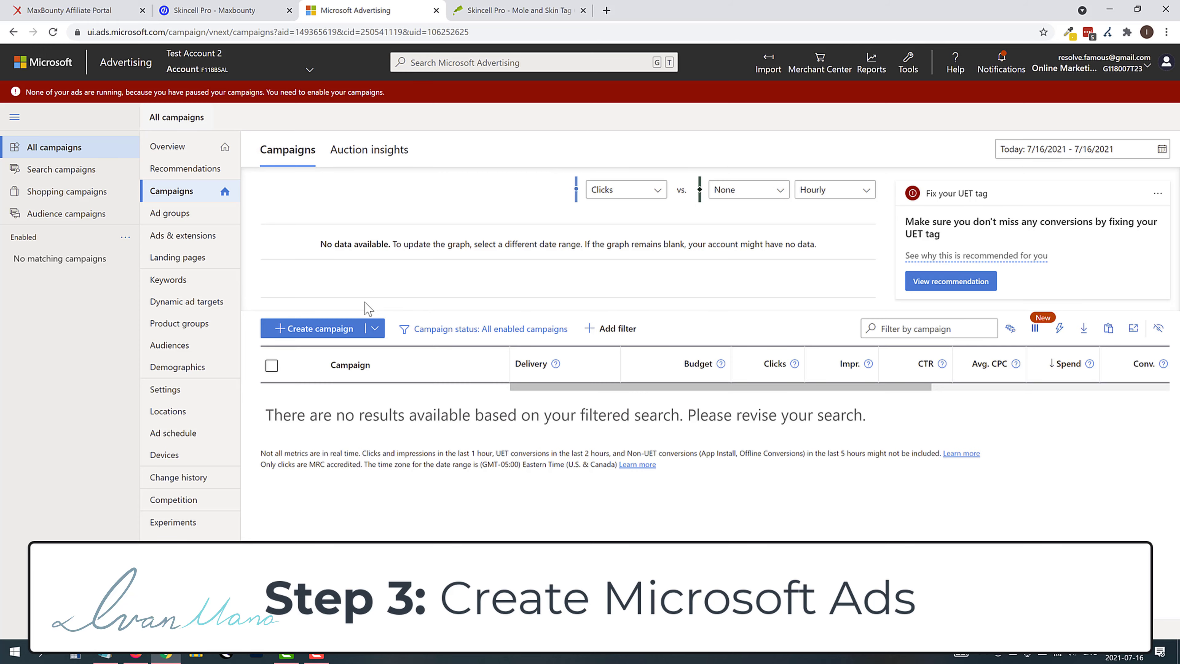
Step: Start a new Microsoft Advertising campaign with the goal "Visits to my website" and the Search ads type
left_click(306, 329)
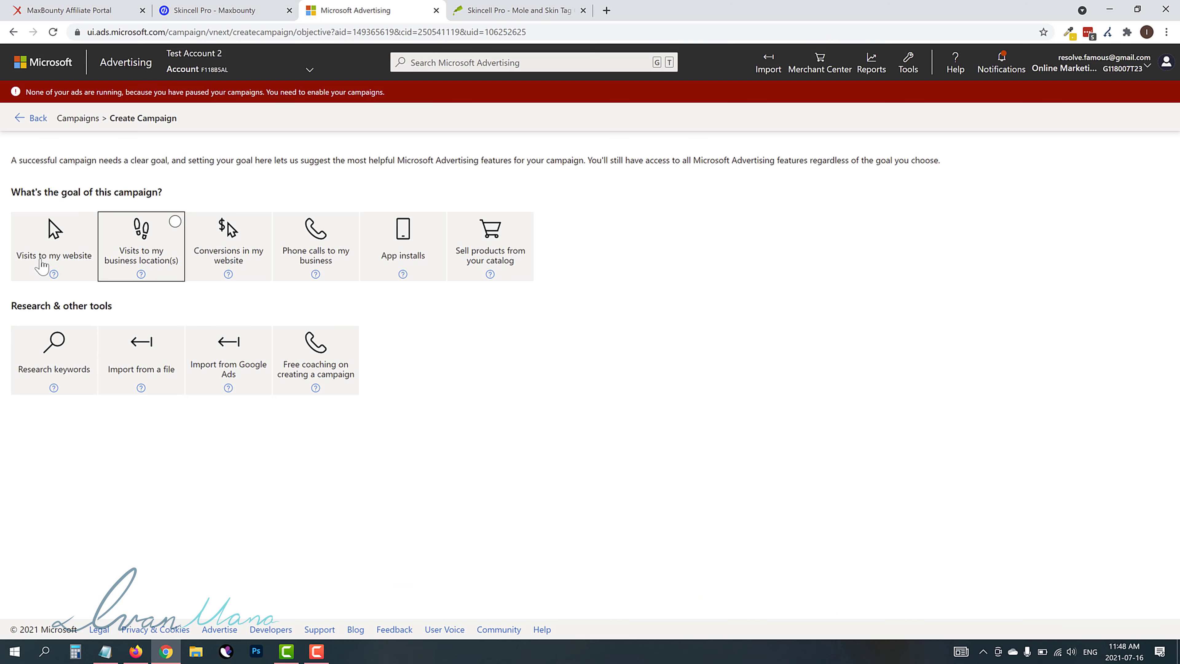
left_click(55, 241)
left_click(855, 200)
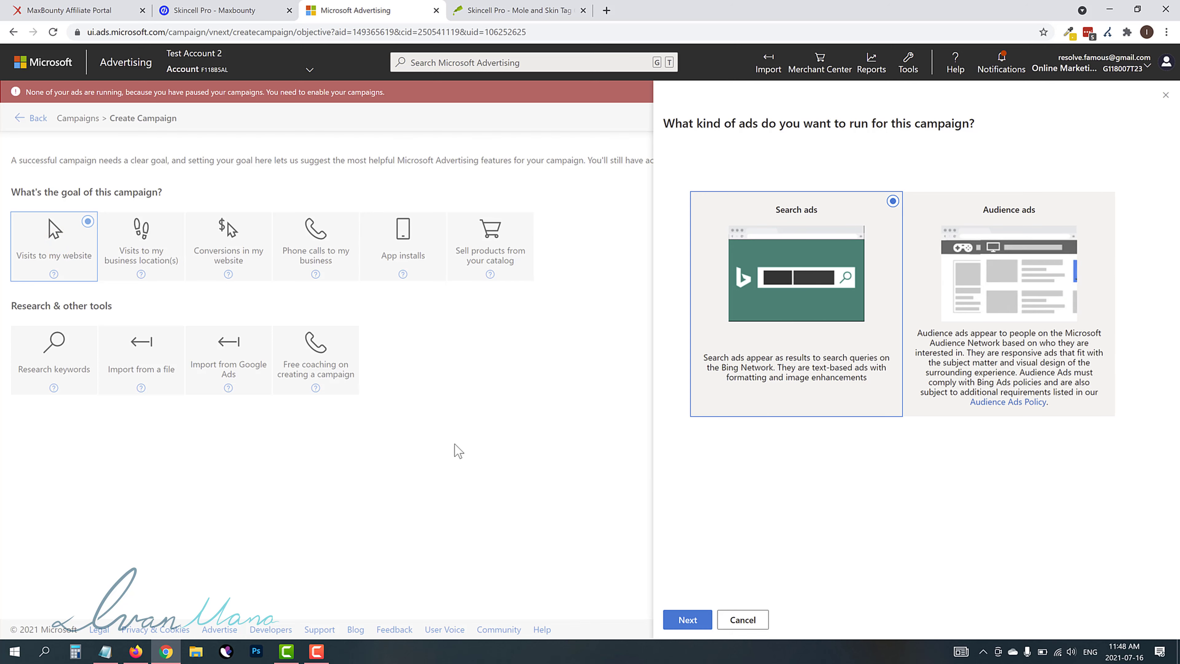
left_click(338, 356)
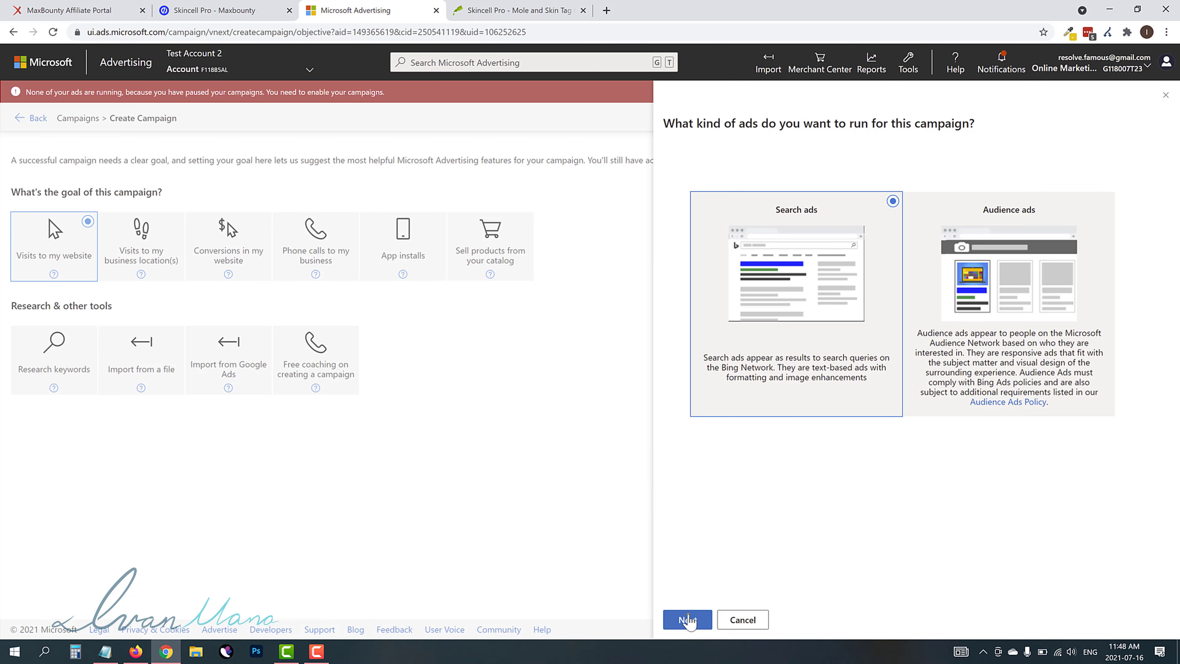
left_click(688, 621)
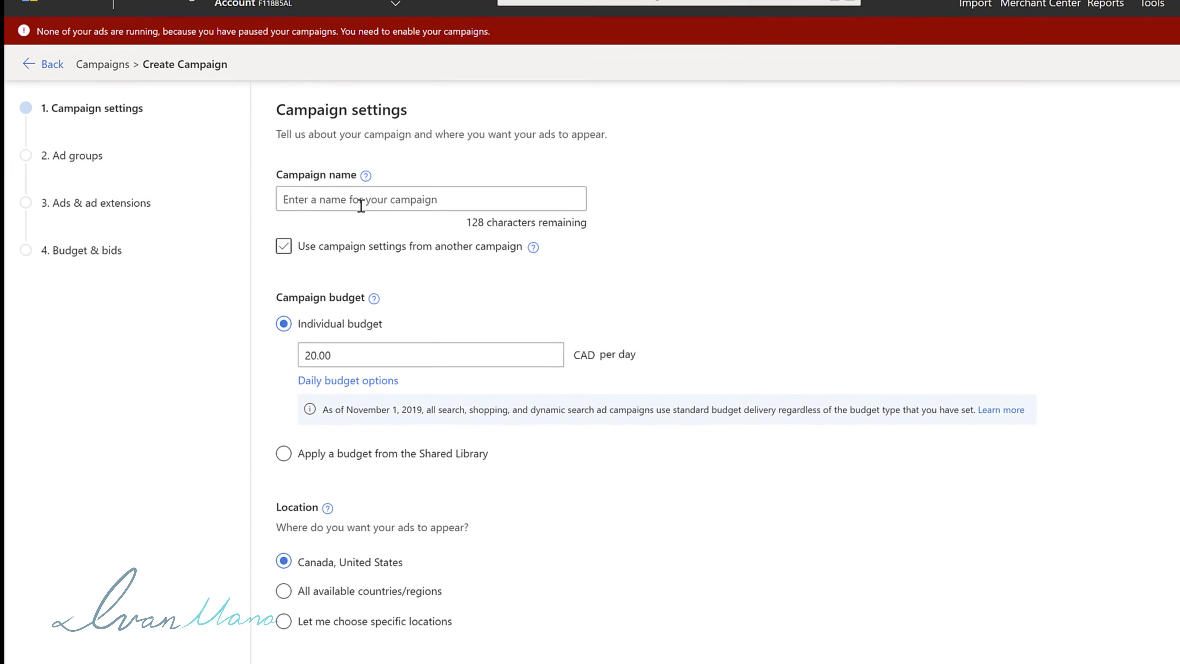
Step: Name the campaign "Skincell Pro - MB" and review its individual daily budget
left_click(361, 206)
type("Ski")
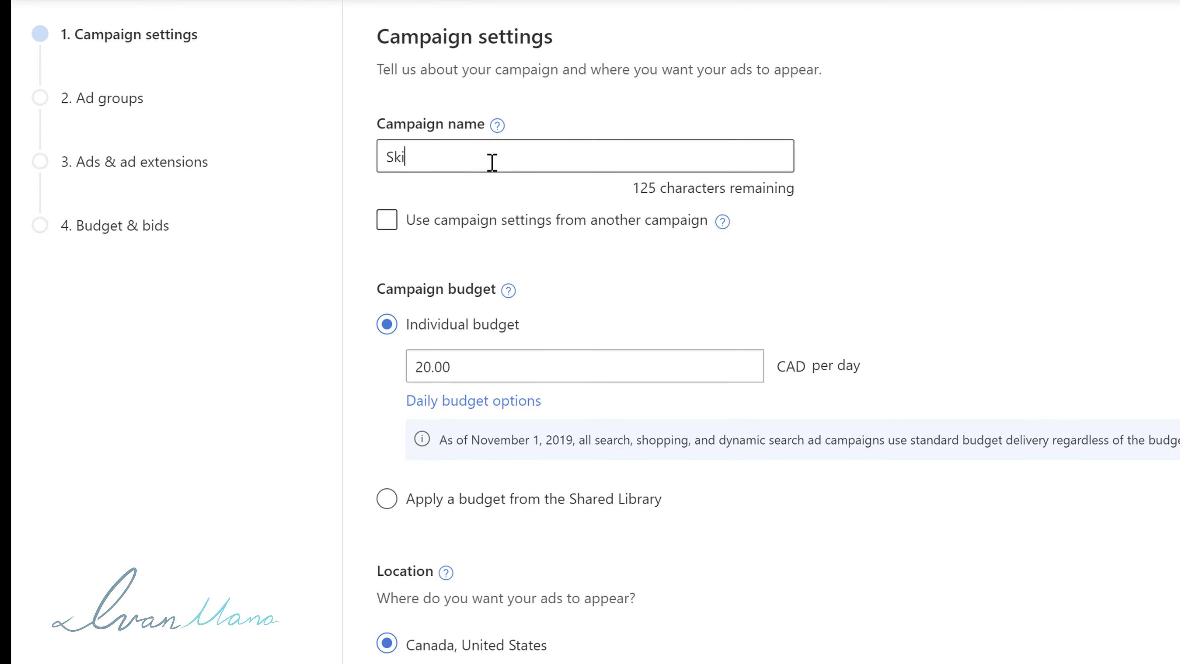
type("ncell Pro - Mt")
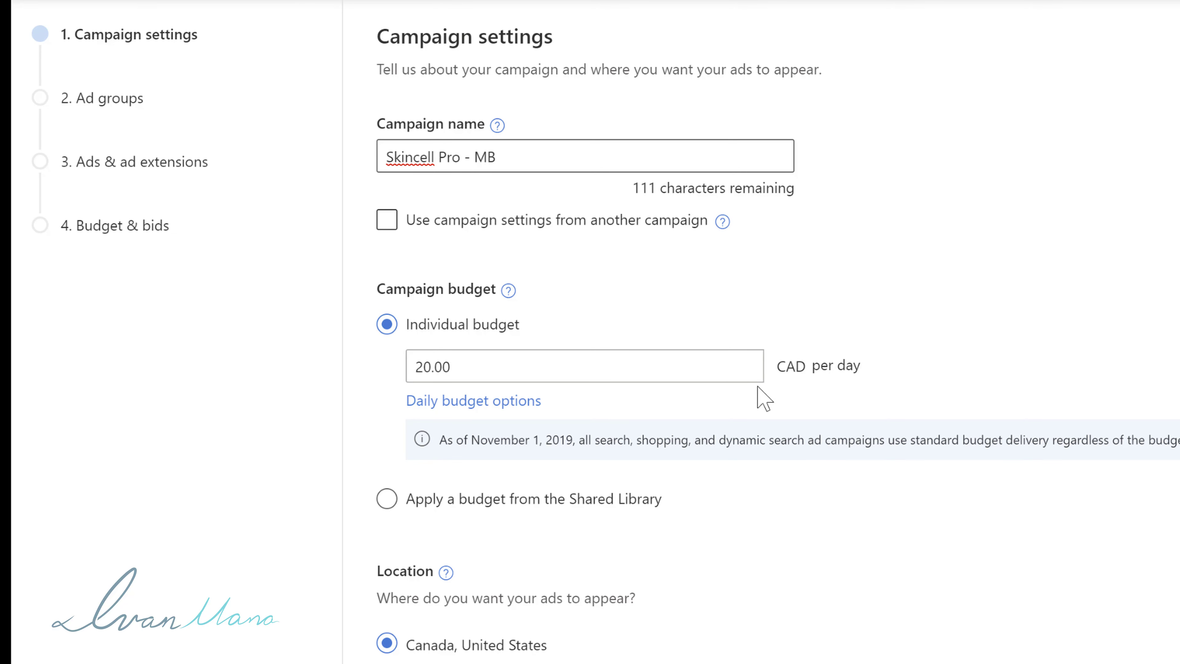
scroll(757, 385, "down", 2)
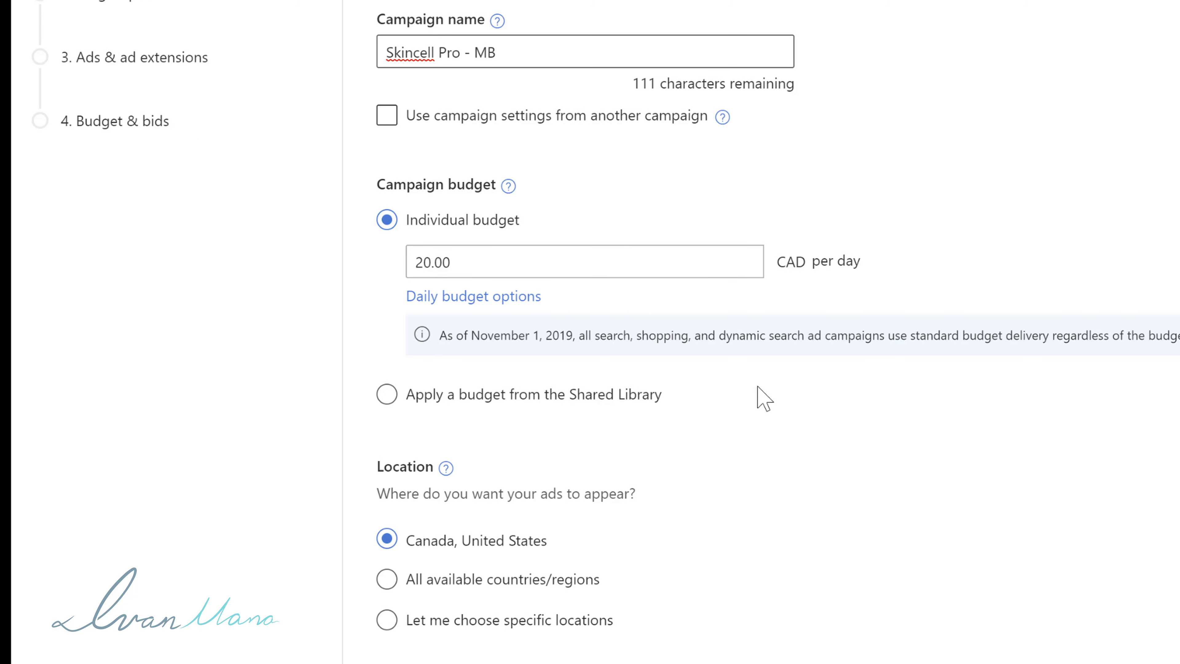
left_click(582, 269)
right_click(532, 264)
left_click(516, 261)
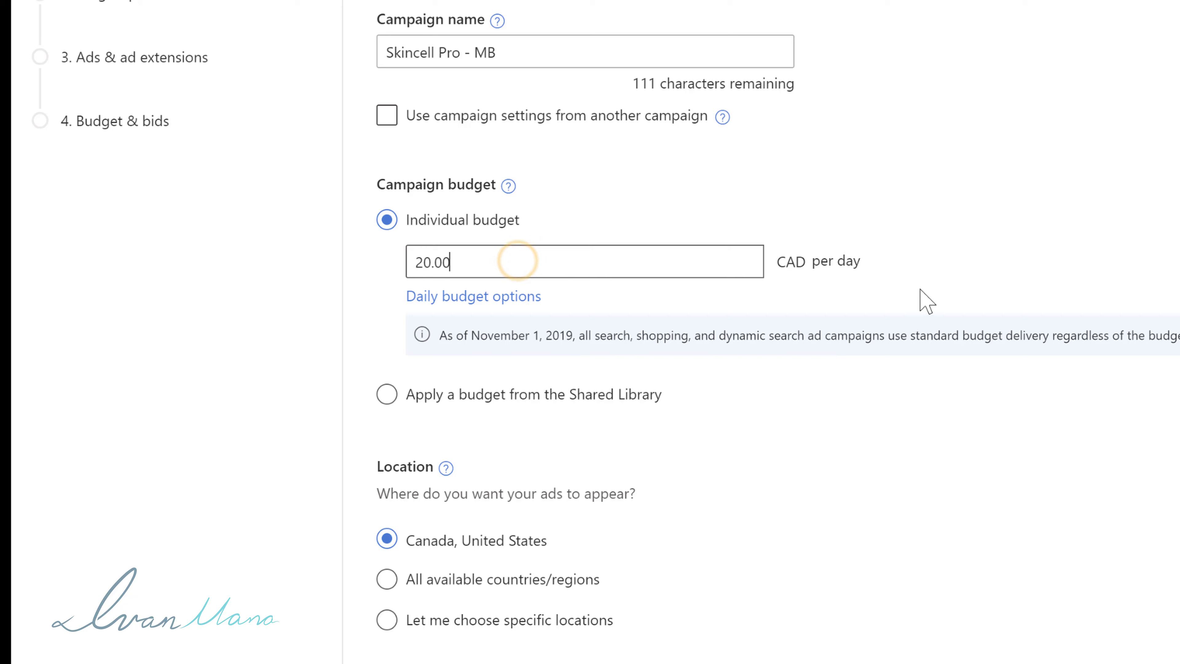
Step: Set the campaign's location option to "Let me choose specific locations"
scroll(790, 219, "down", 2)
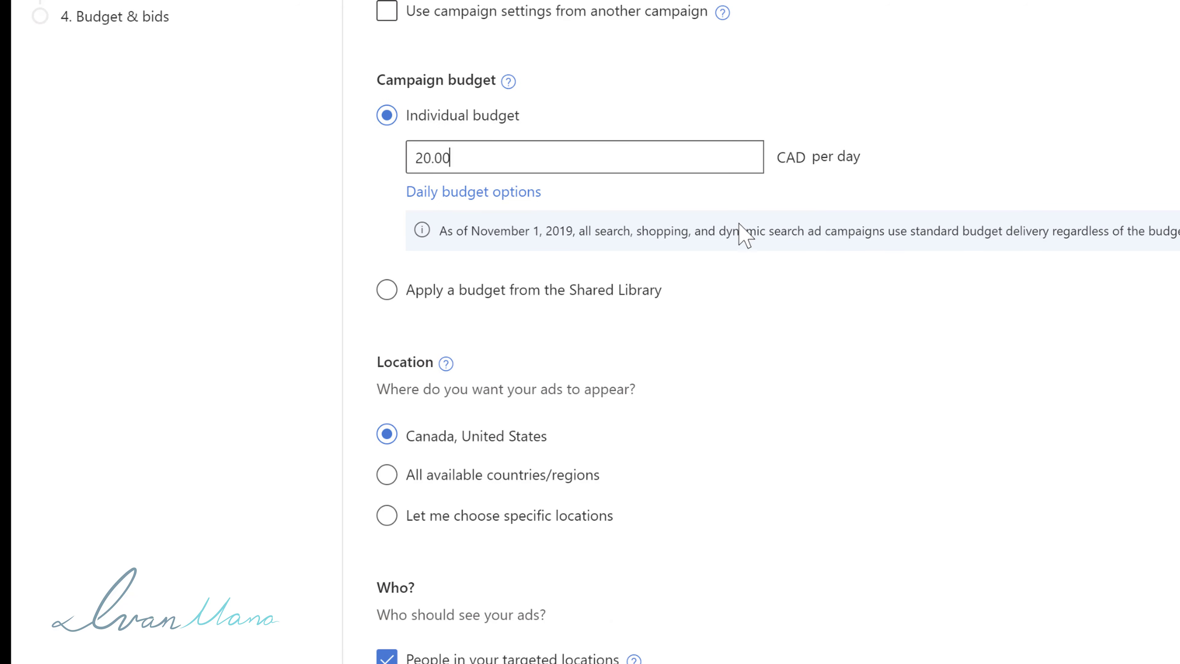
scroll(635, 343, "down", 2)
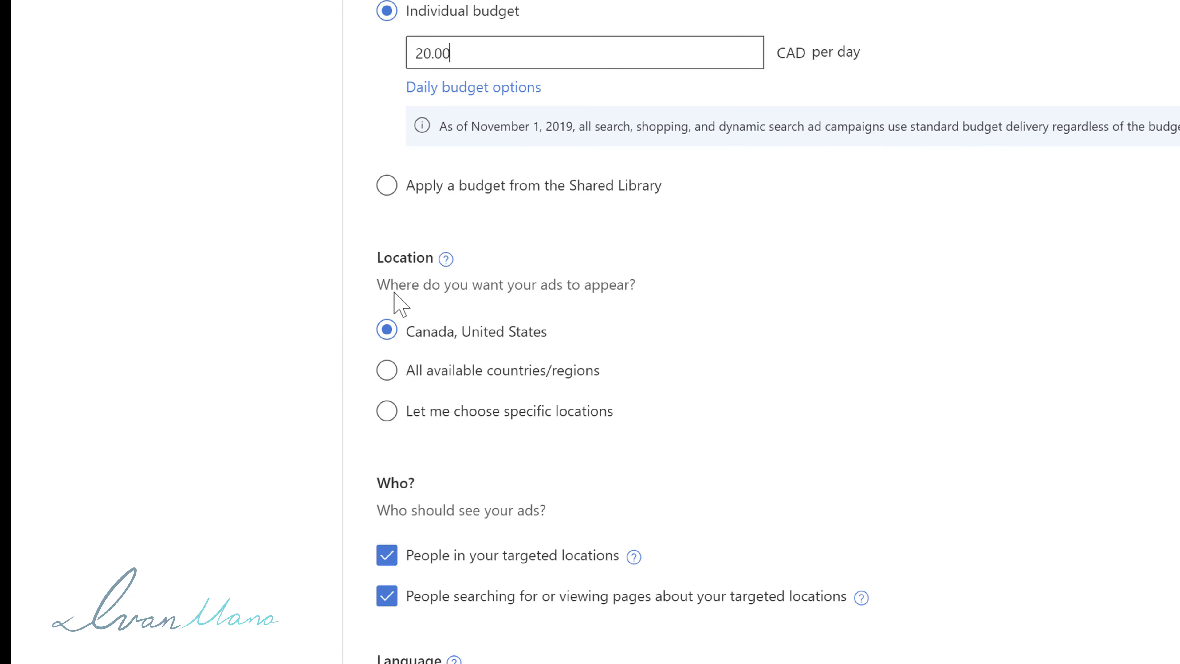
left_click_drag(388, 284, 585, 283)
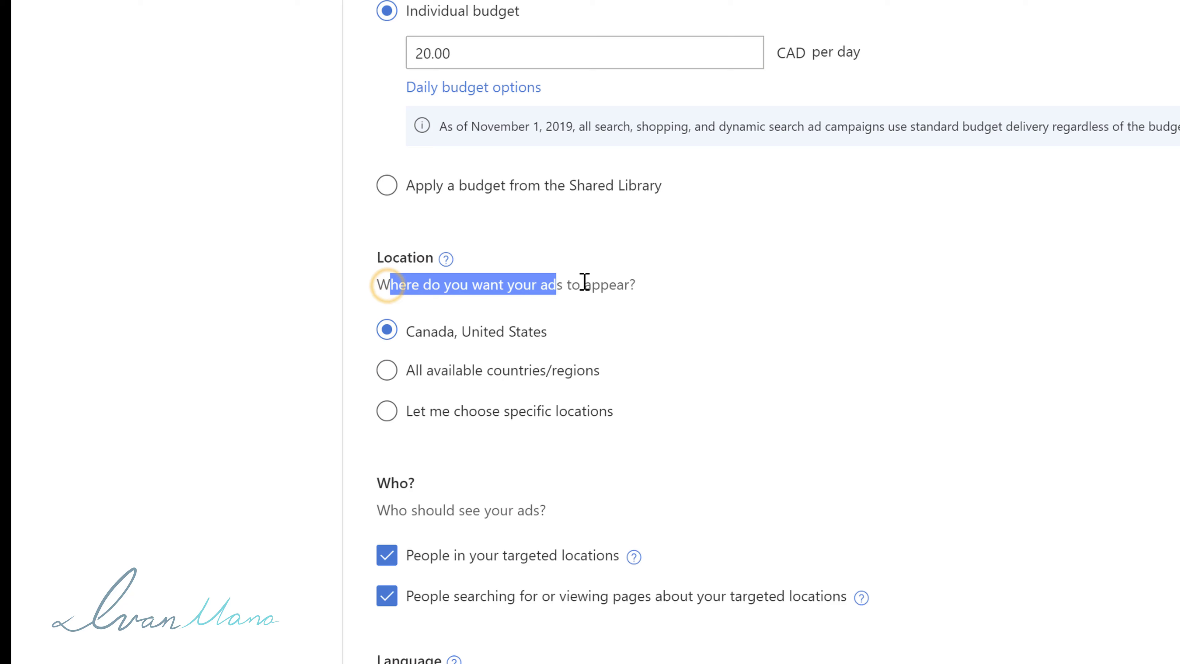
left_click(449, 416)
left_click(537, 502)
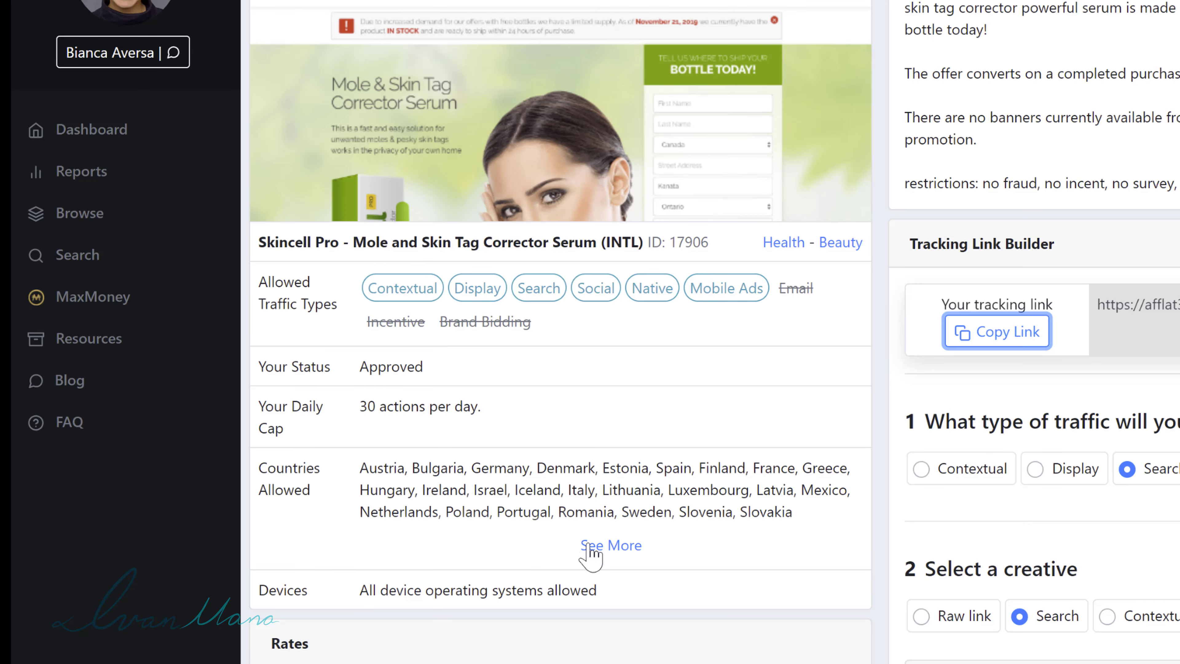
Step: Switch to the MaxBounty campaign page and examine the full list of allowed countries for the Skincell Pro (INTL) offer
left_click(589, 547)
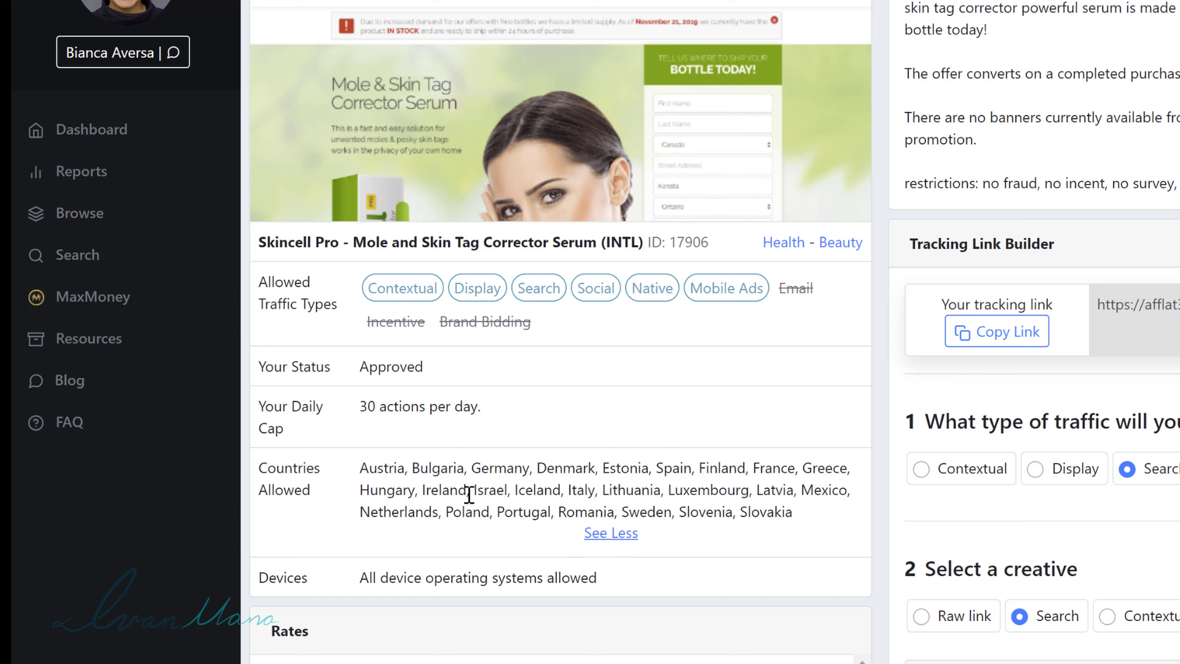
left_click_drag(748, 489, 464, 471)
left_click(465, 482)
left_click_drag(603, 243, 640, 247)
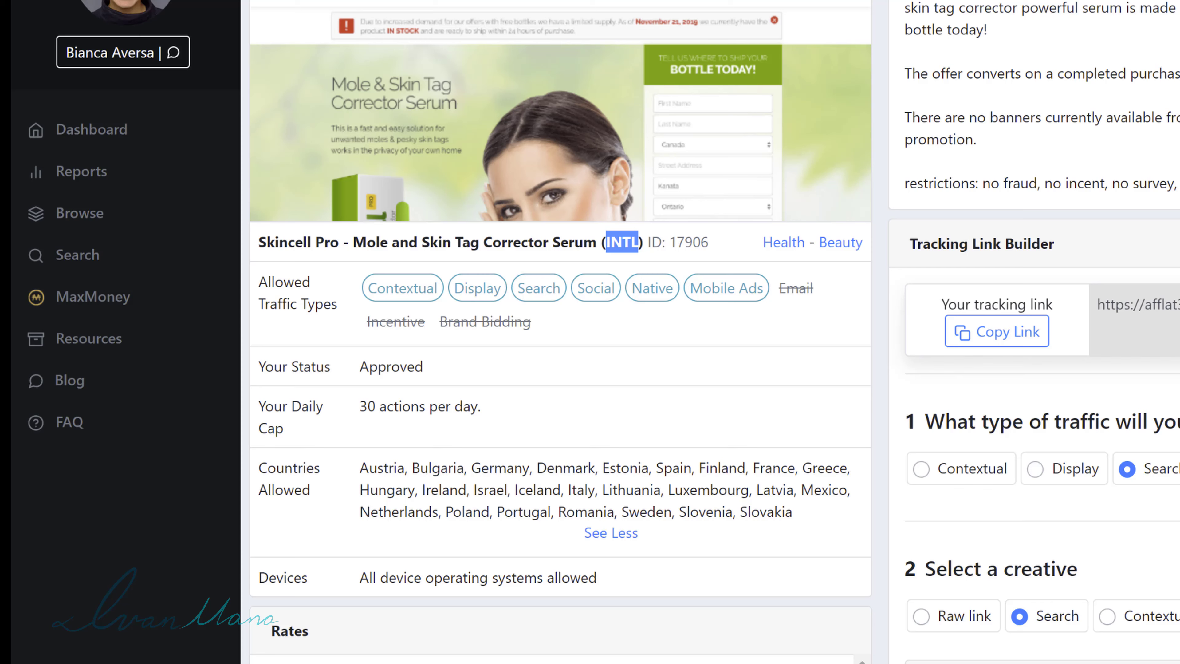
left_click(504, 474)
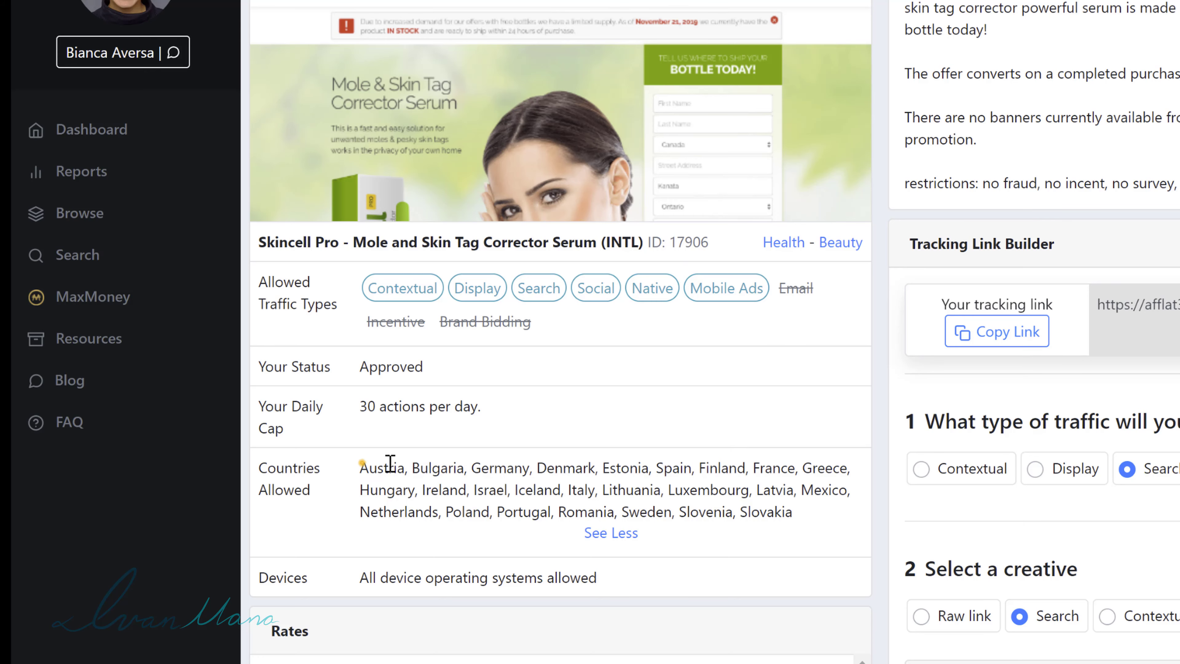
left_click_drag(391, 462, 448, 466)
left_click(448, 466)
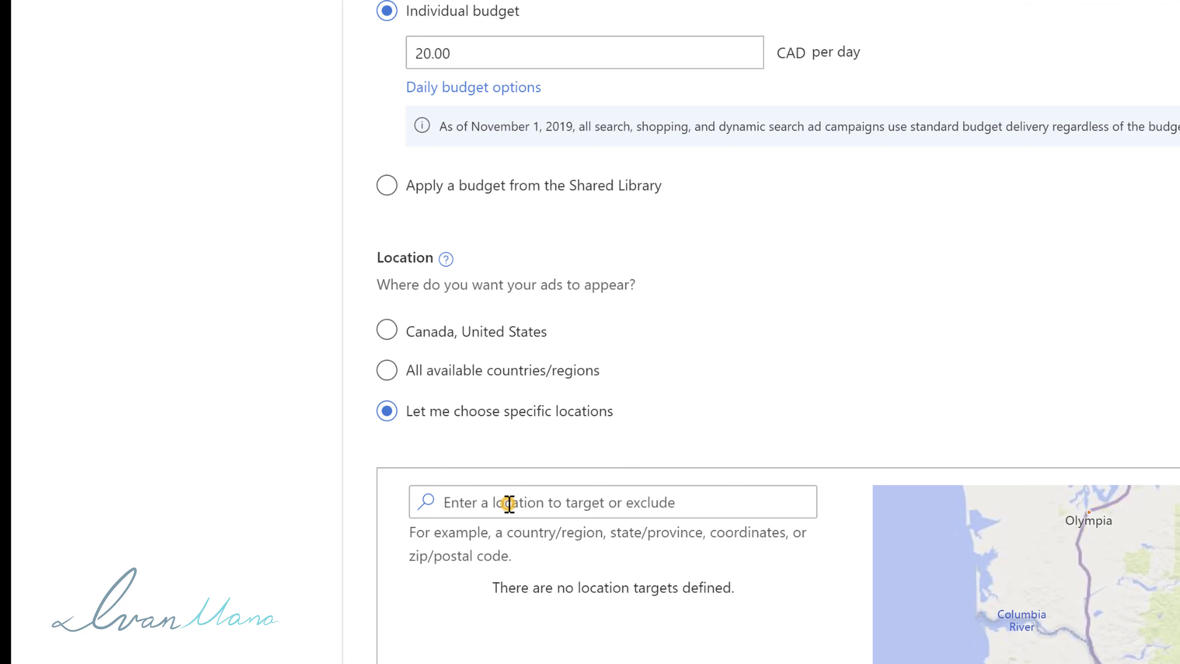
Step: Return to the Microsoft Advertising campaign settings and target the countries Austria and Bulgaria
left_click(508, 503)
type("austria")
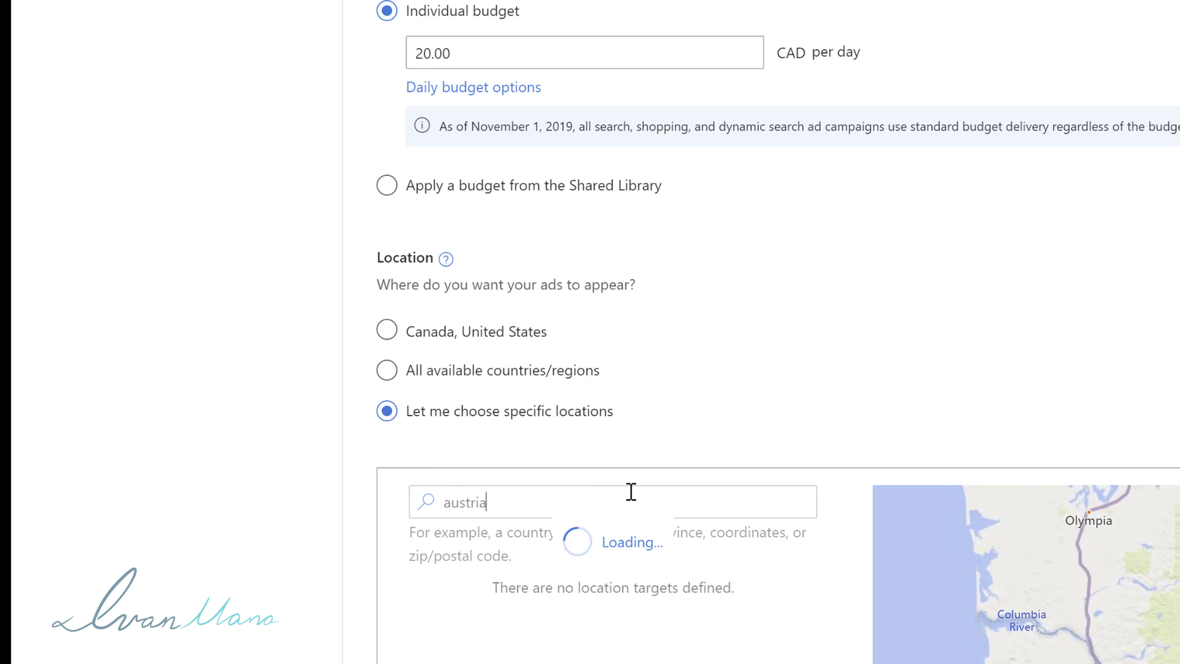
scroll(753, 418, "down", 2)
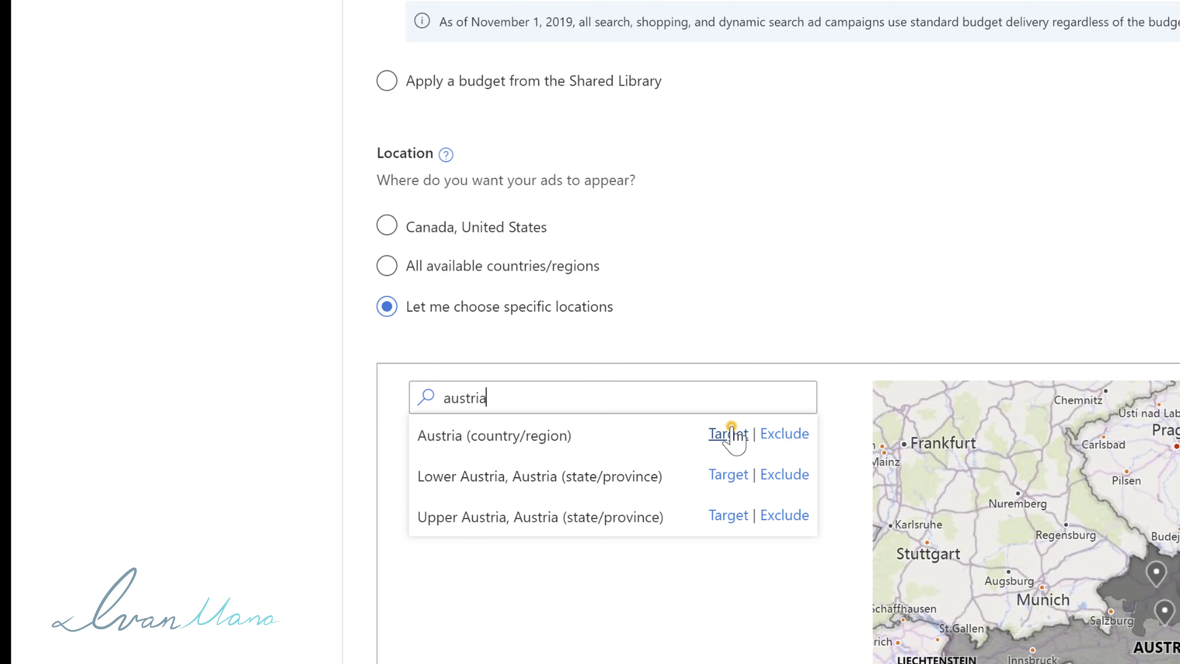
left_click(746, 432)
left_click(522, 408)
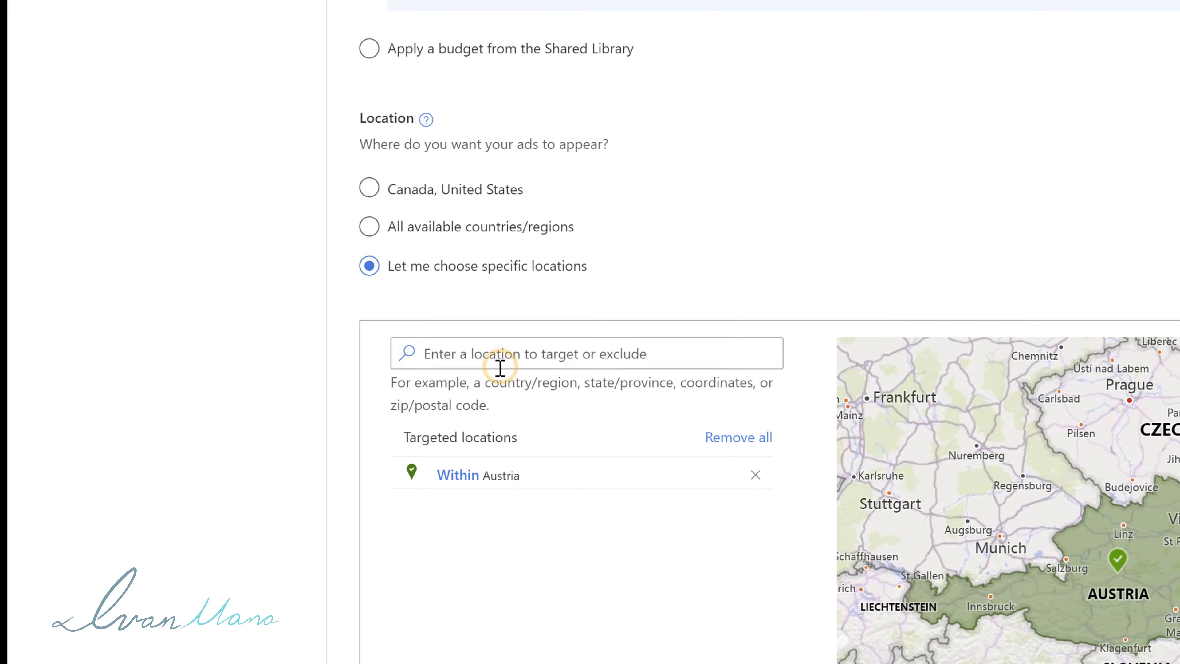
type("bulgaria")
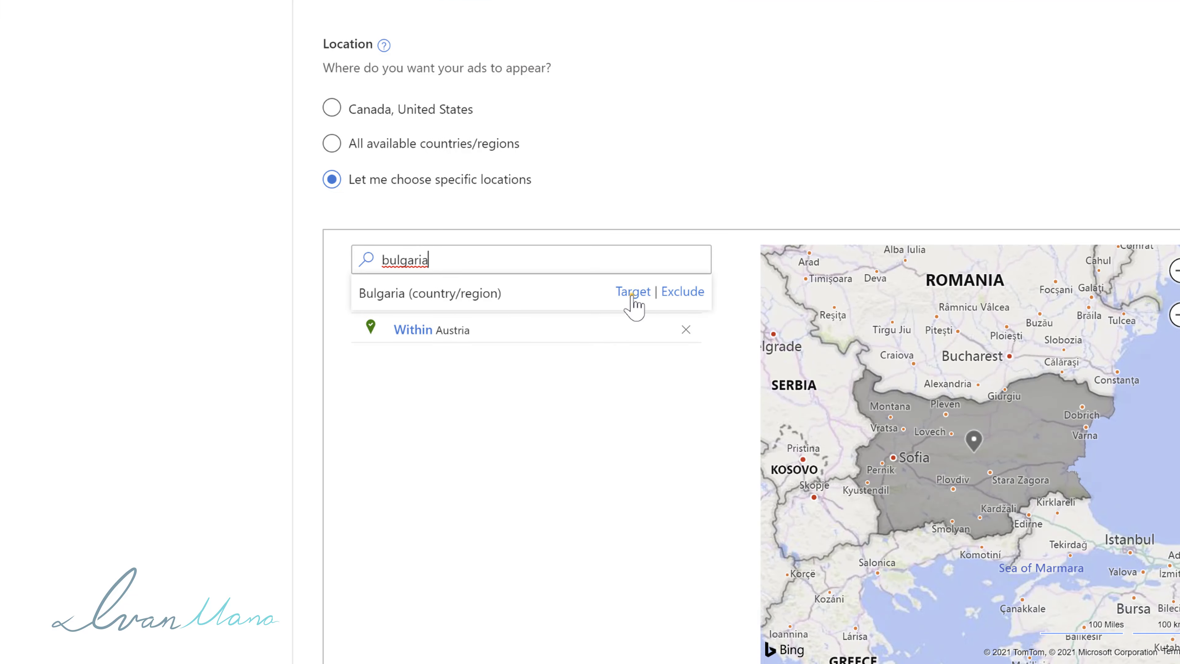
left_click(631, 296)
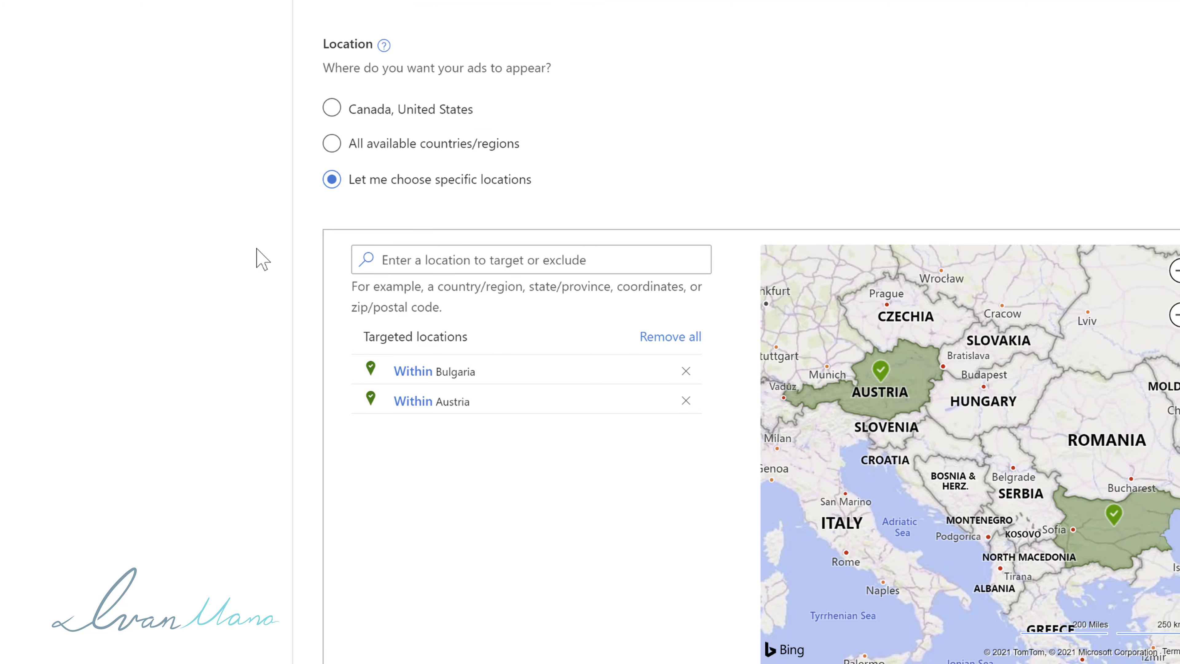
Step: Exclude people searching for or viewing pages about the targeted locations, then save the campaign settings and continue to the ad groups
scroll(195, 219, "down", 6)
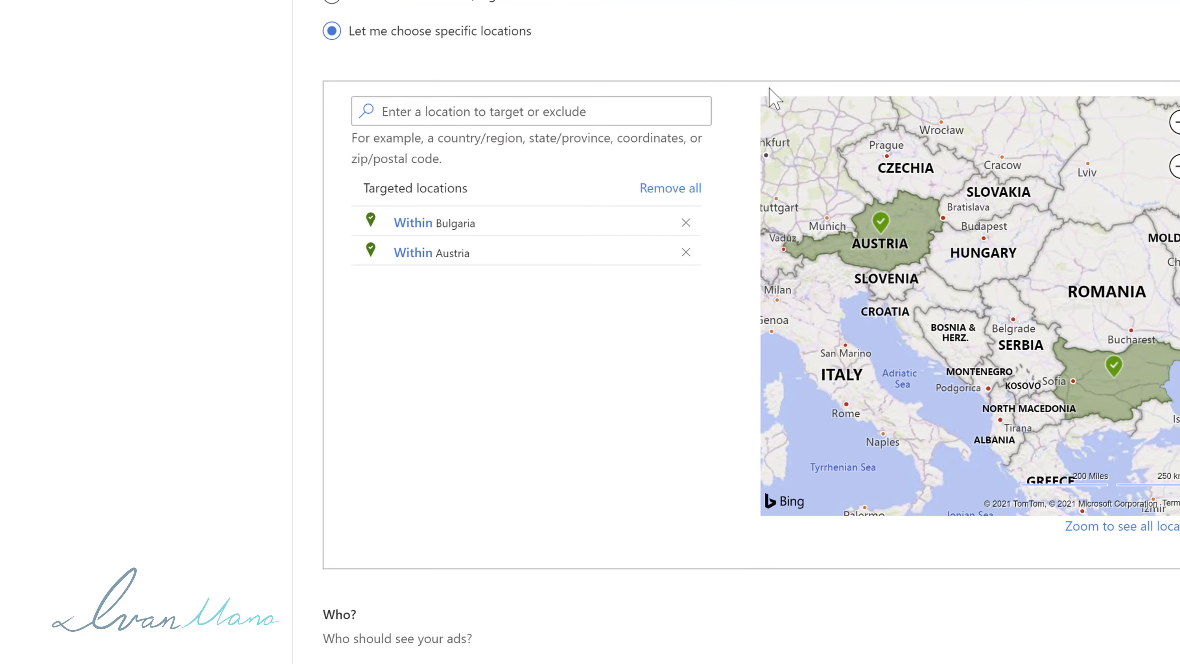
scroll(345, 438, "down", 2)
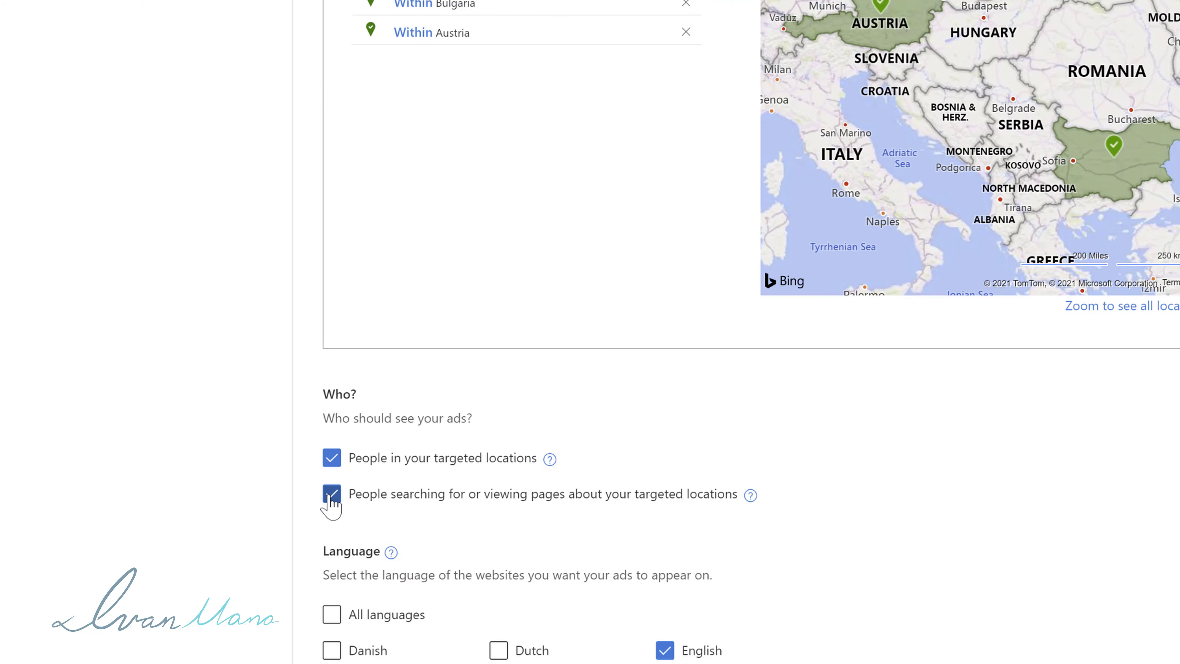
left_click(330, 493)
scroll(132, 401, "down", 7)
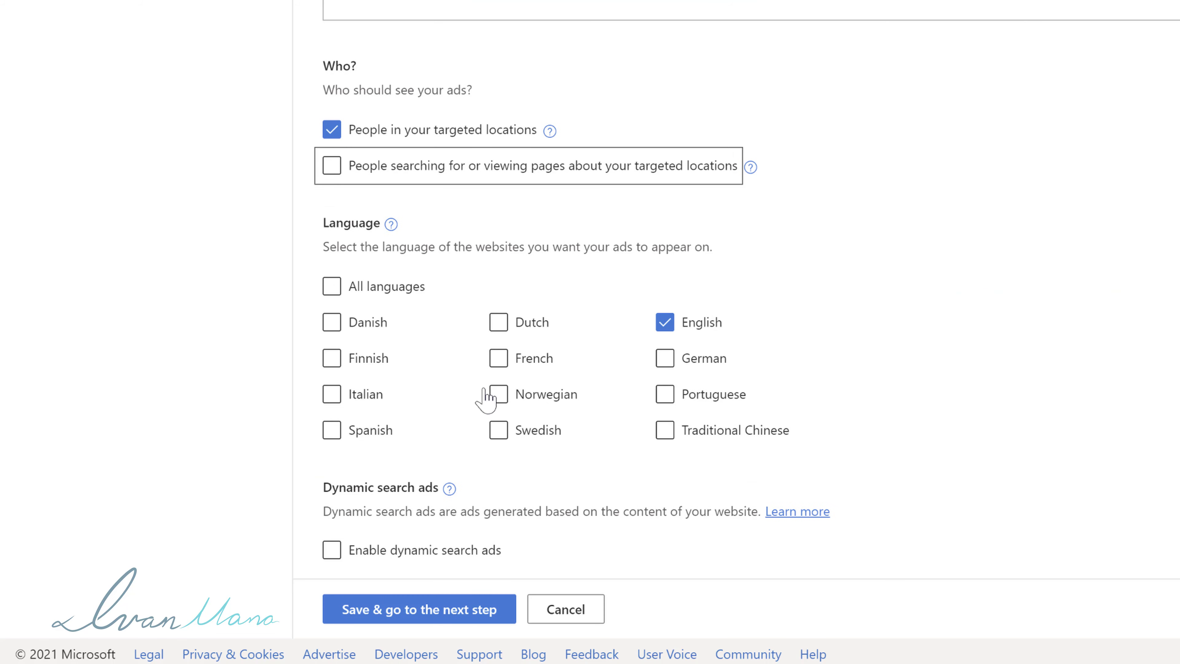
left_click(391, 609)
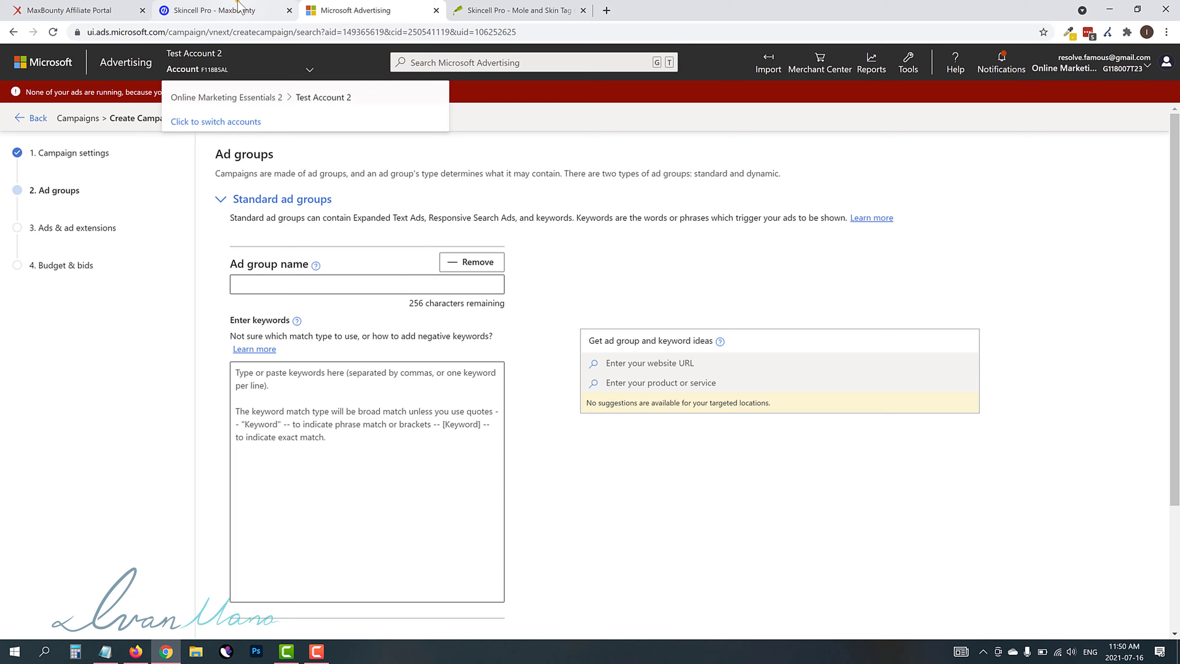
Step: Copy the published landing page's link address from Unbounce and return to Microsoft Advertising
left_click(216, 10)
right_click(363, 201)
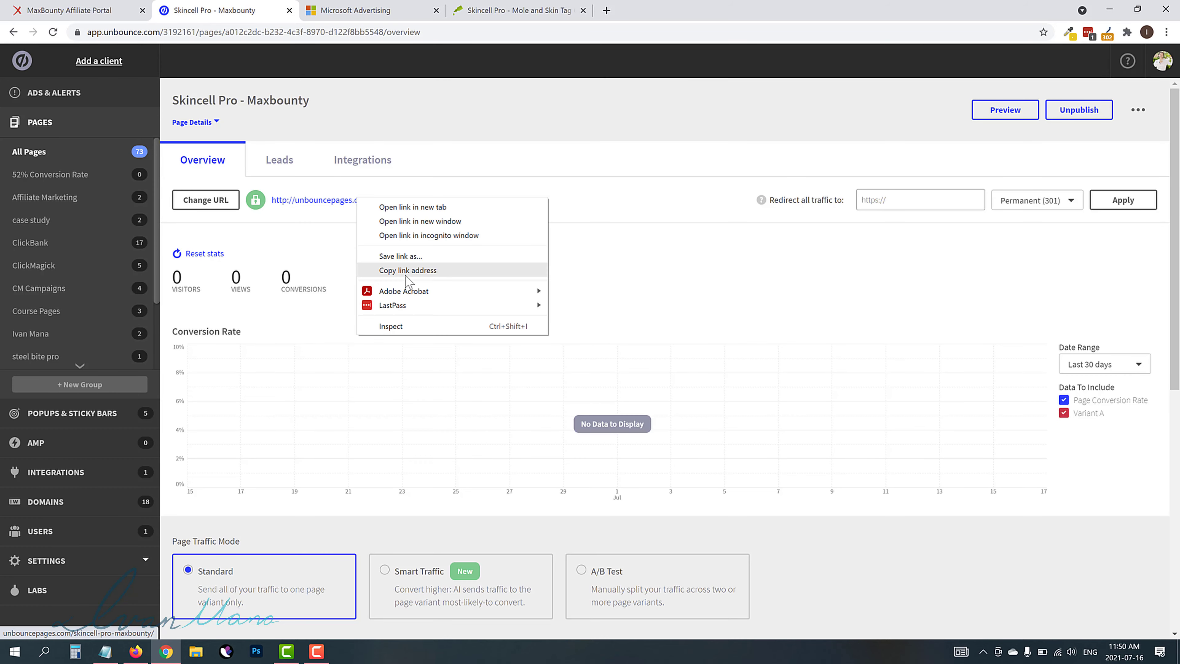
left_click(405, 274)
left_click(367, 8)
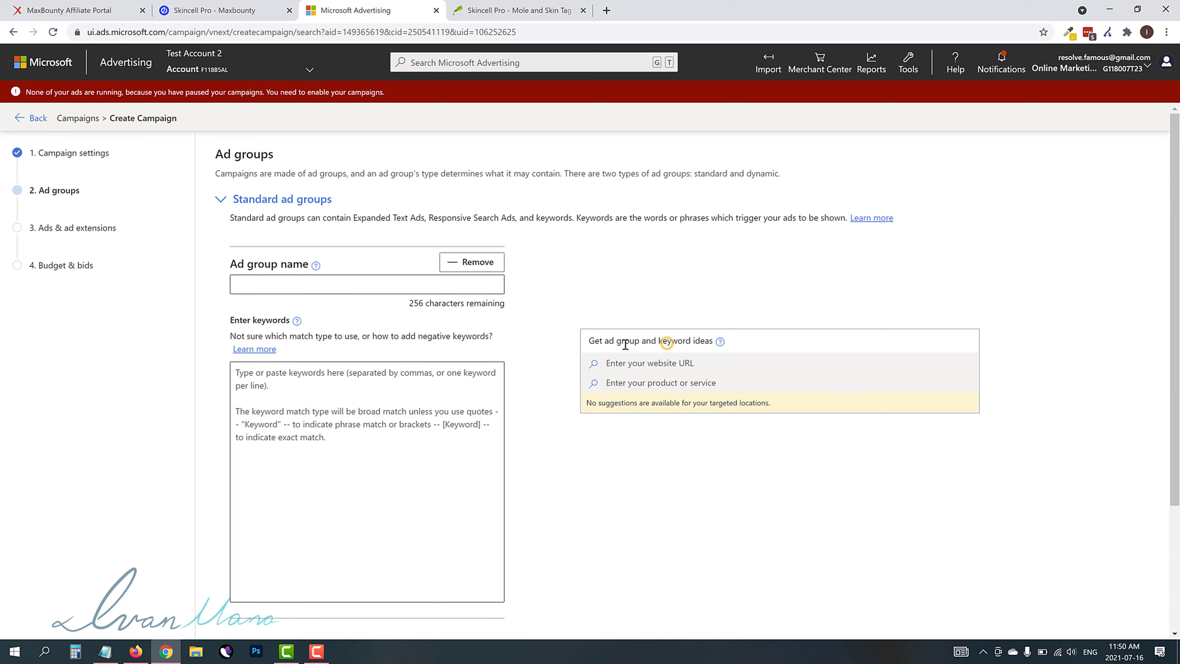
Step: Name the ad group "remove skin moles" and preview the default Skincell Pro landing page from the MaxBounty campaign, returning to Microsoft Advertising
left_click(320, 290)
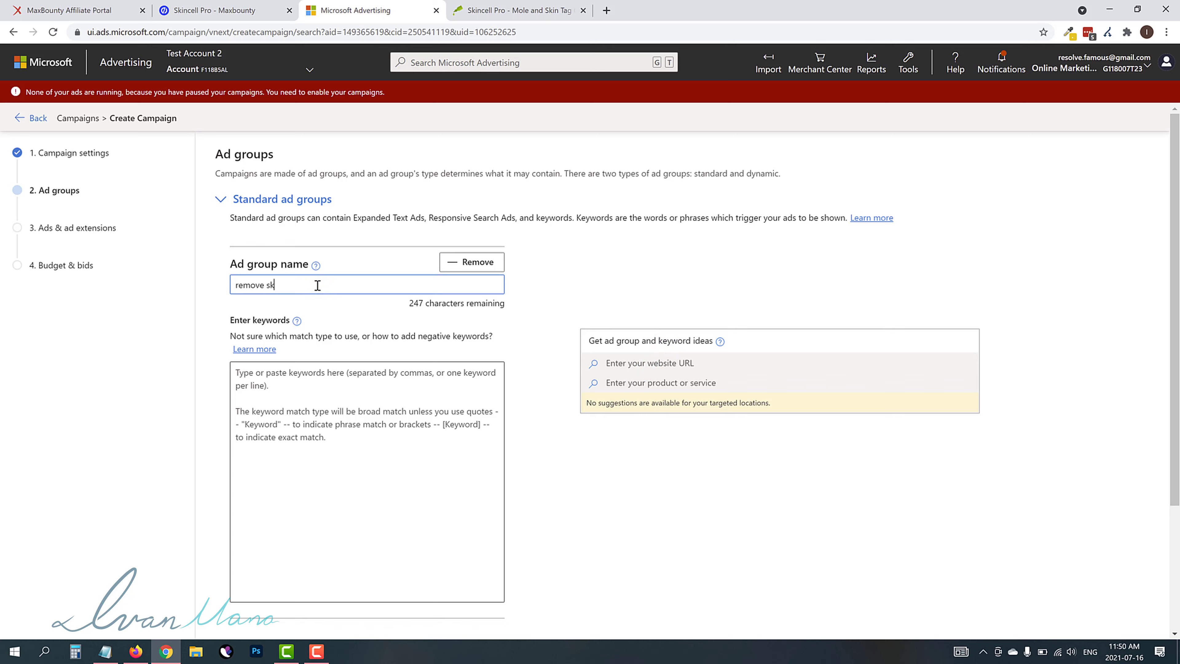
key("ctrl+1")
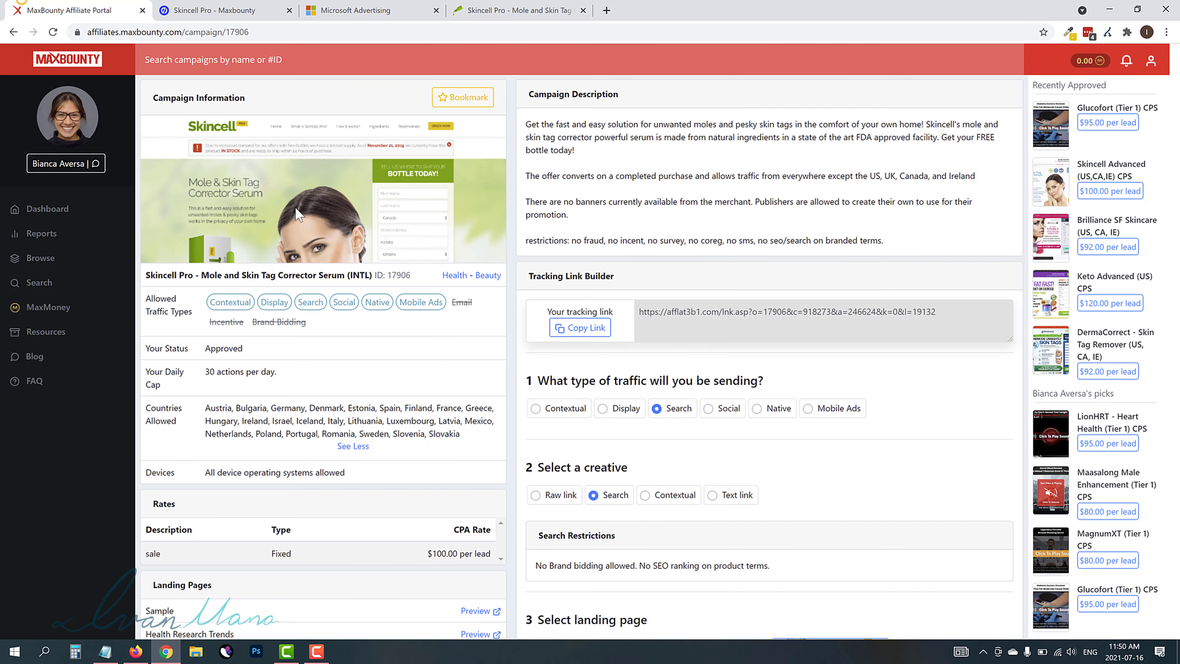
scroll(371, 504, "down", 2)
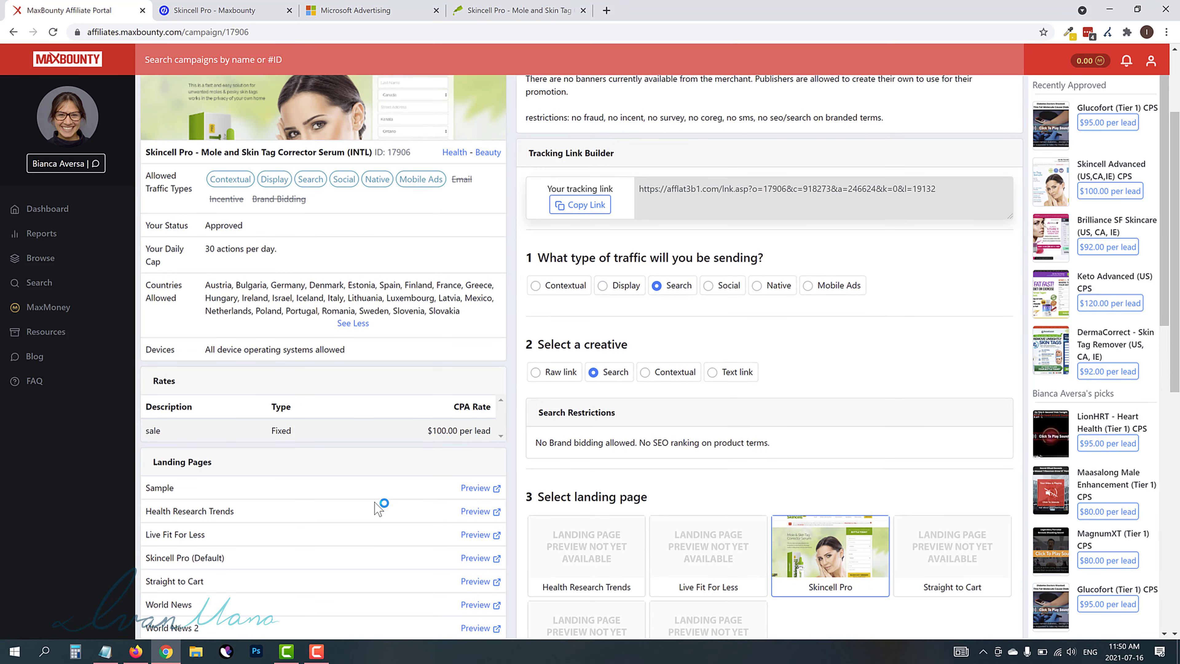
left_click(482, 558)
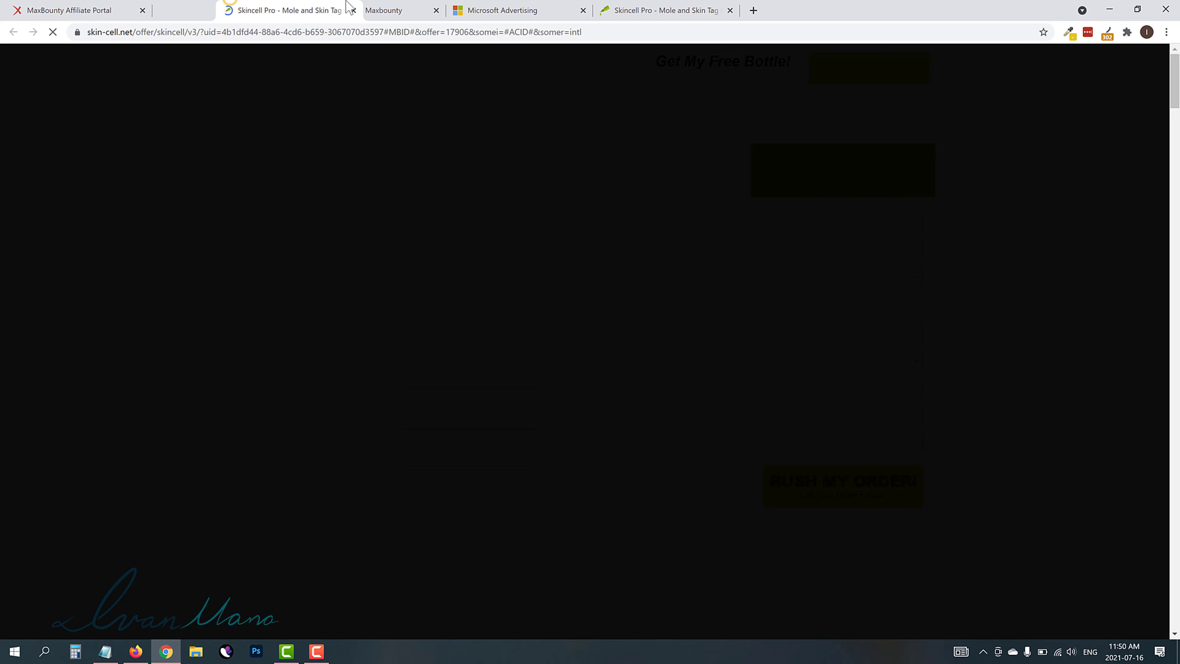
left_click(511, 10)
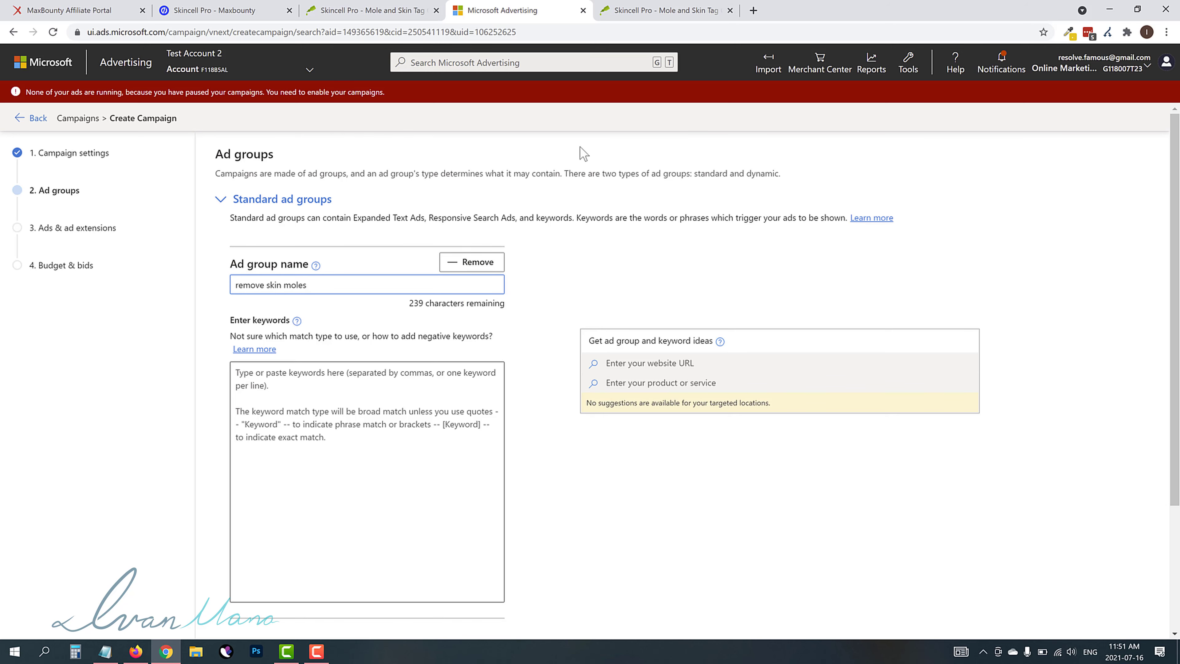
left_click(215, 9)
left_click(513, 9)
left_click(595, 368)
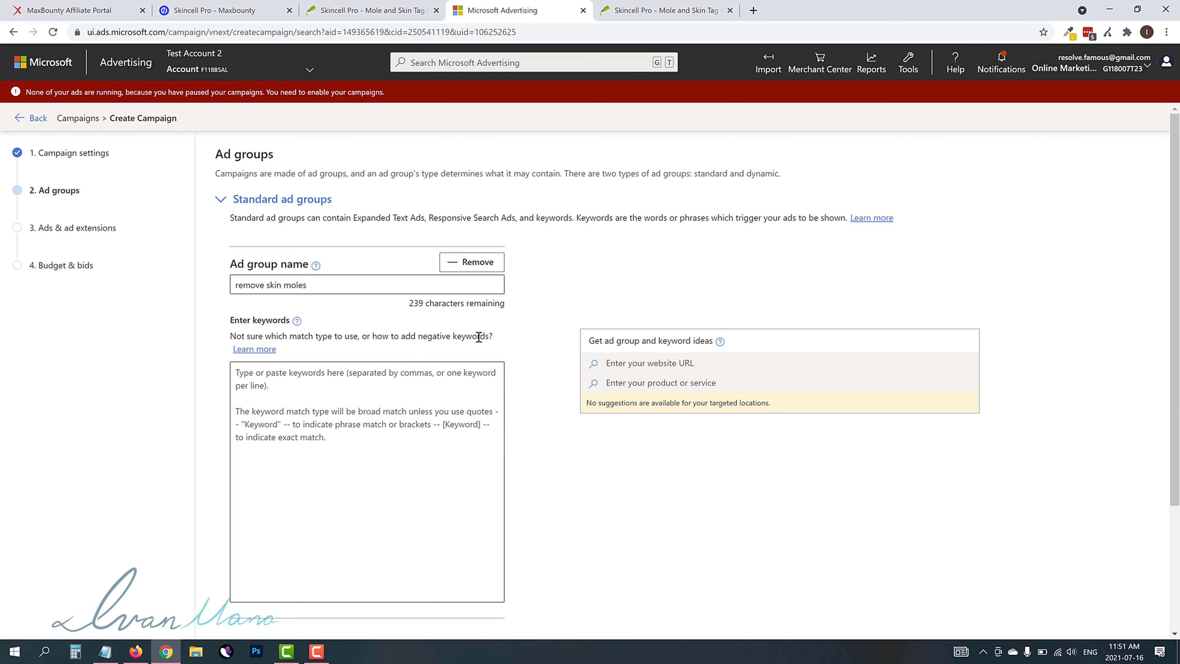
scroll(612, 330, "down", 1)
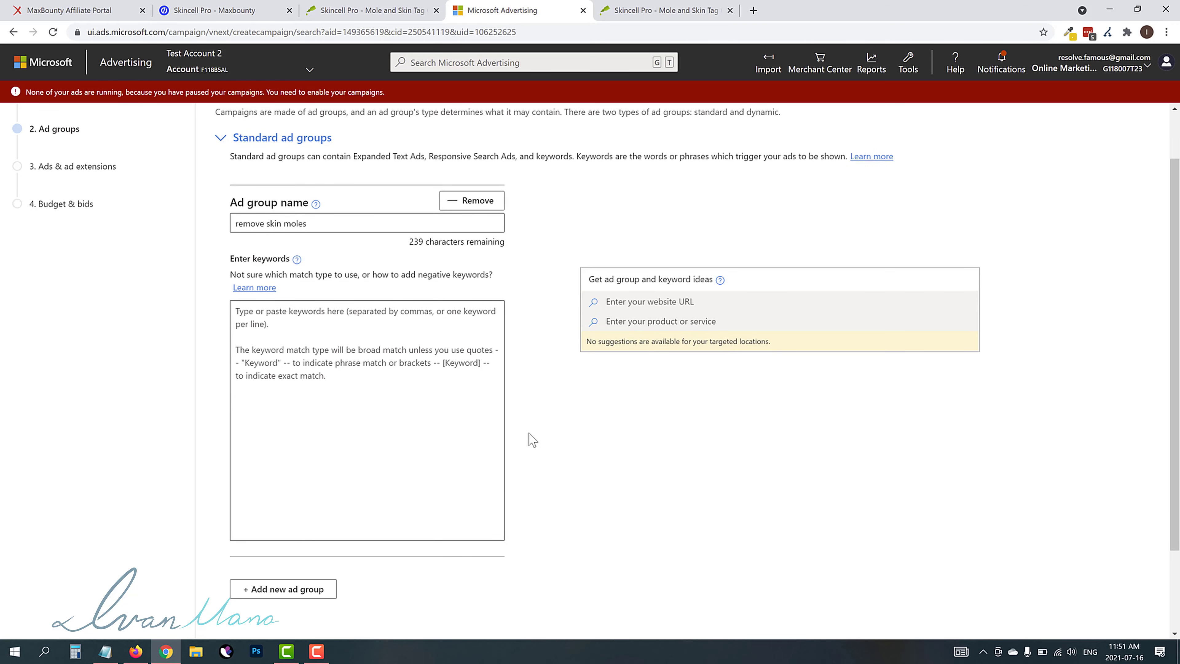
scroll(530, 434, "up", 1)
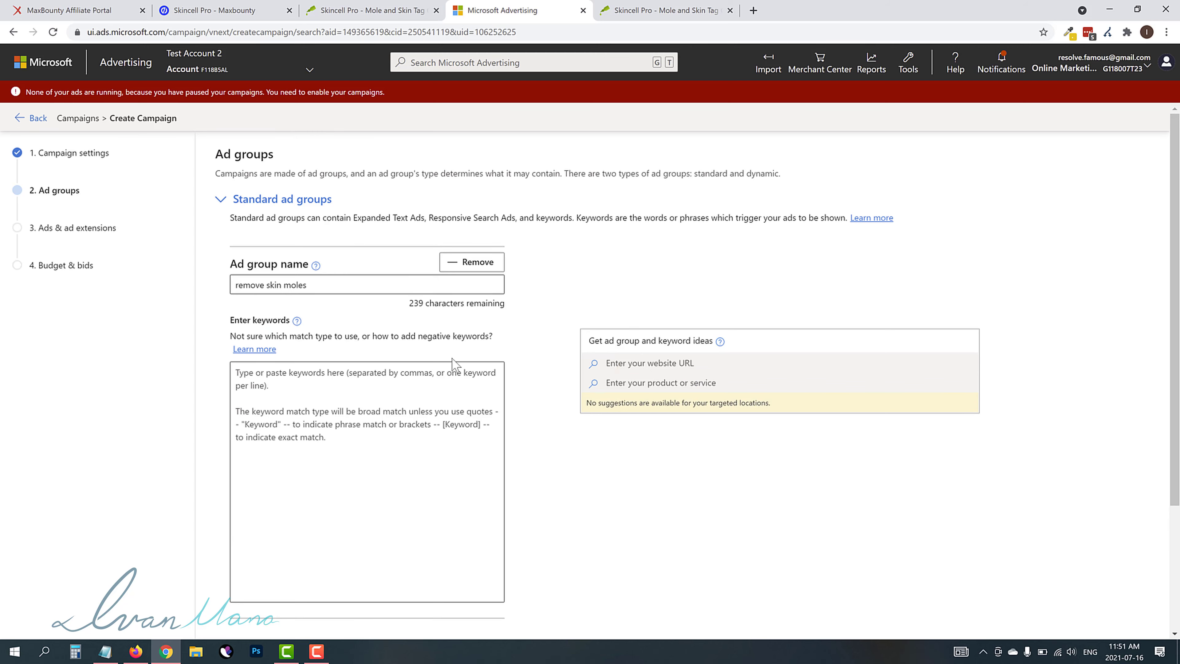
Step: Open the Keyword planner in a separate browser tab, keeping the campaign setup page open
left_click(908, 62)
right_click(386, 122)
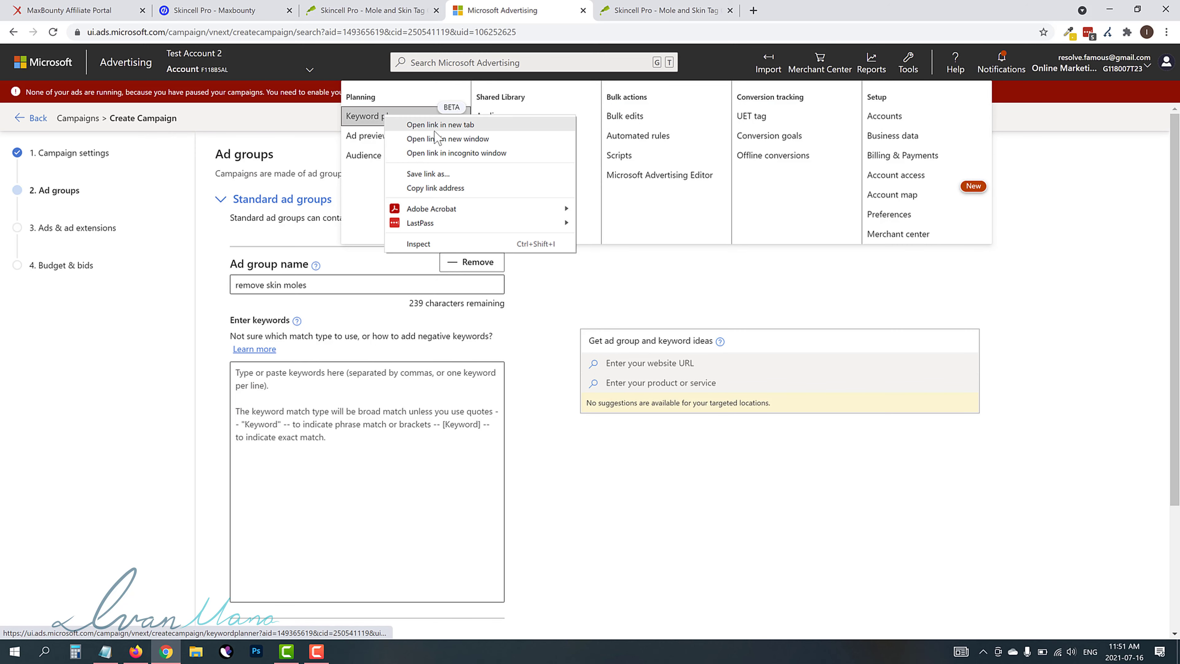
left_click(423, 127)
left_click(548, 297)
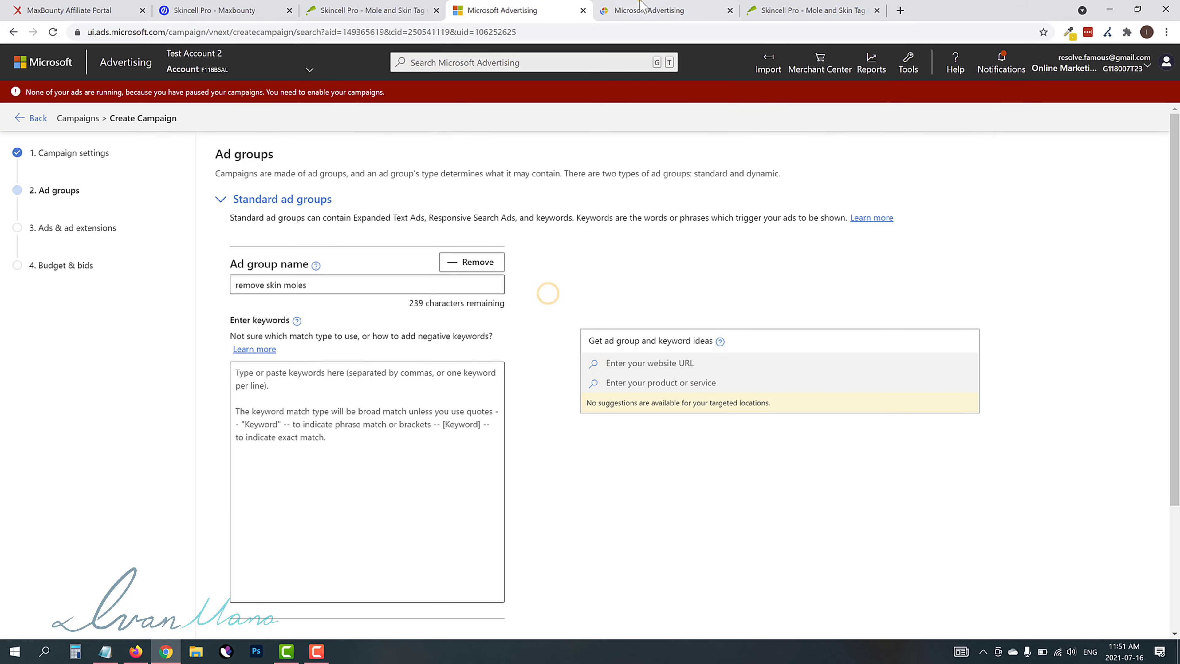
key("ctrl+Tab")
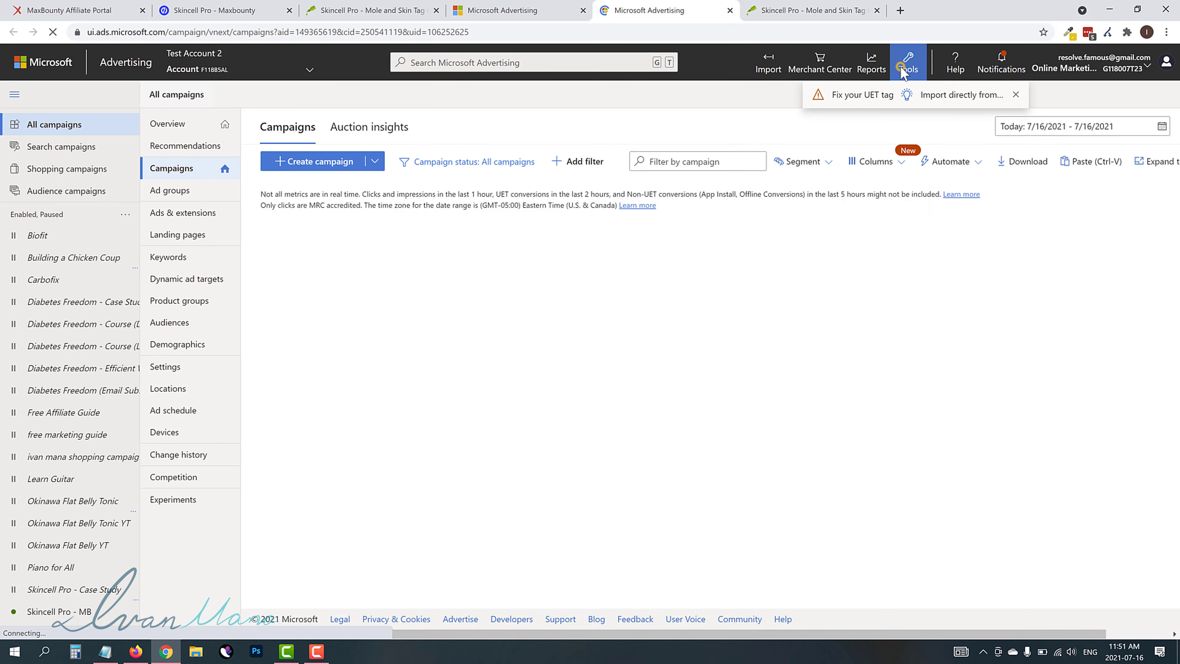
left_click(903, 71)
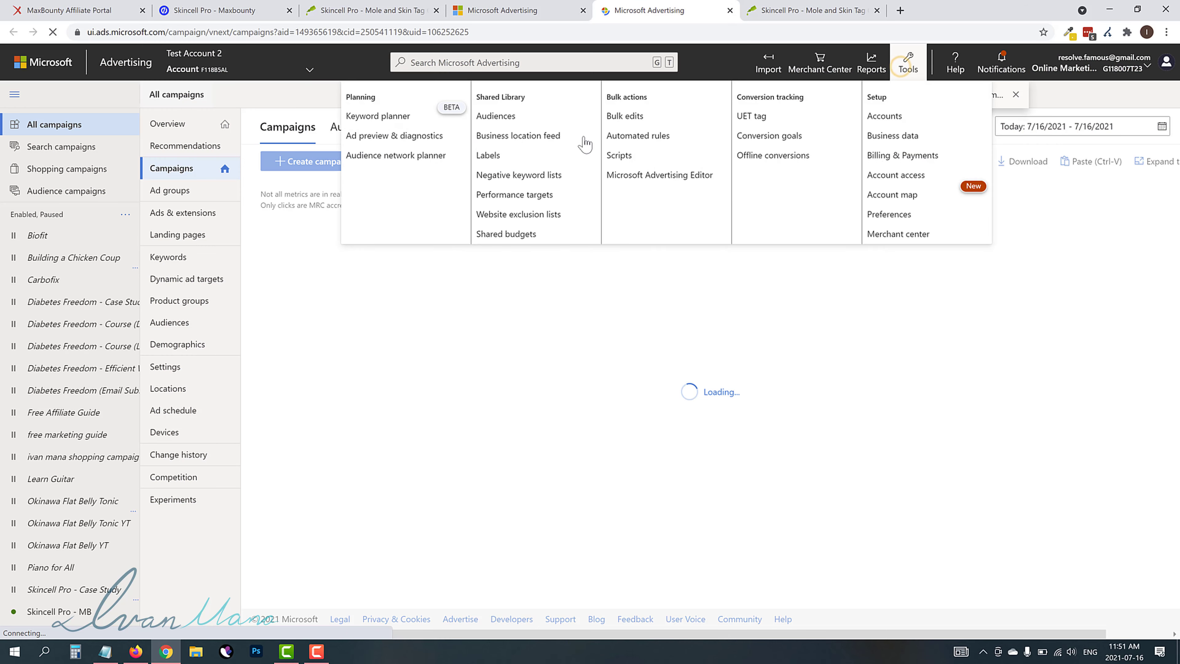
left_click(388, 116)
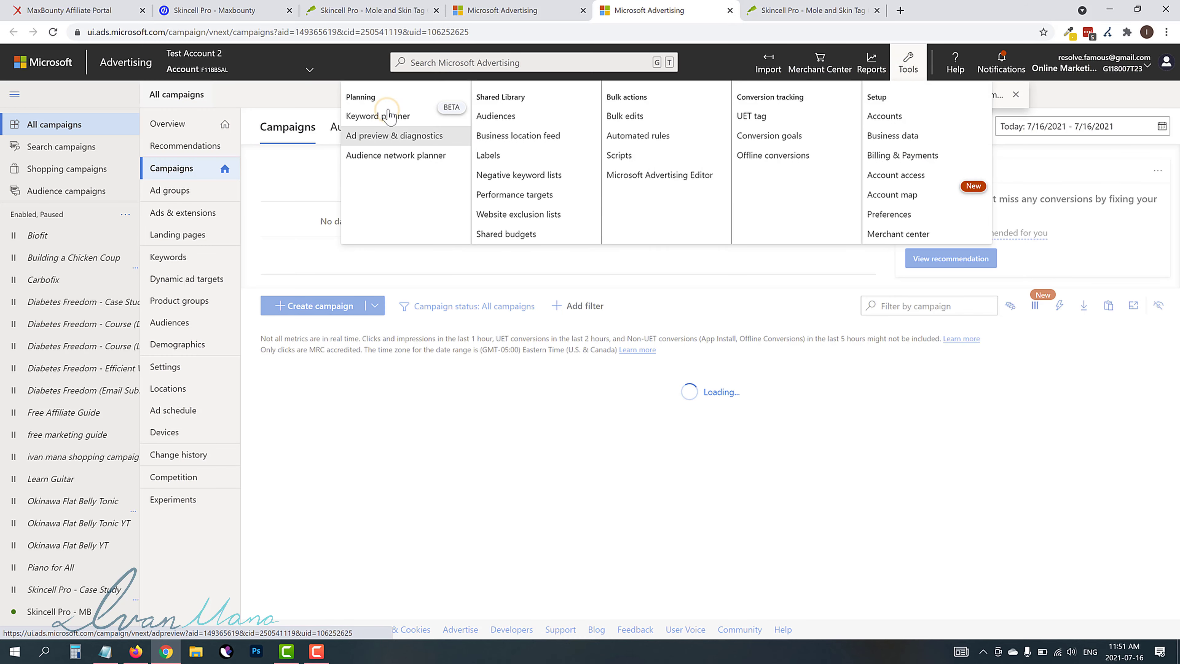
Step: Search for new keywords using the product phrases "remove skin tags, remove skin moles"
left_click(145, 189)
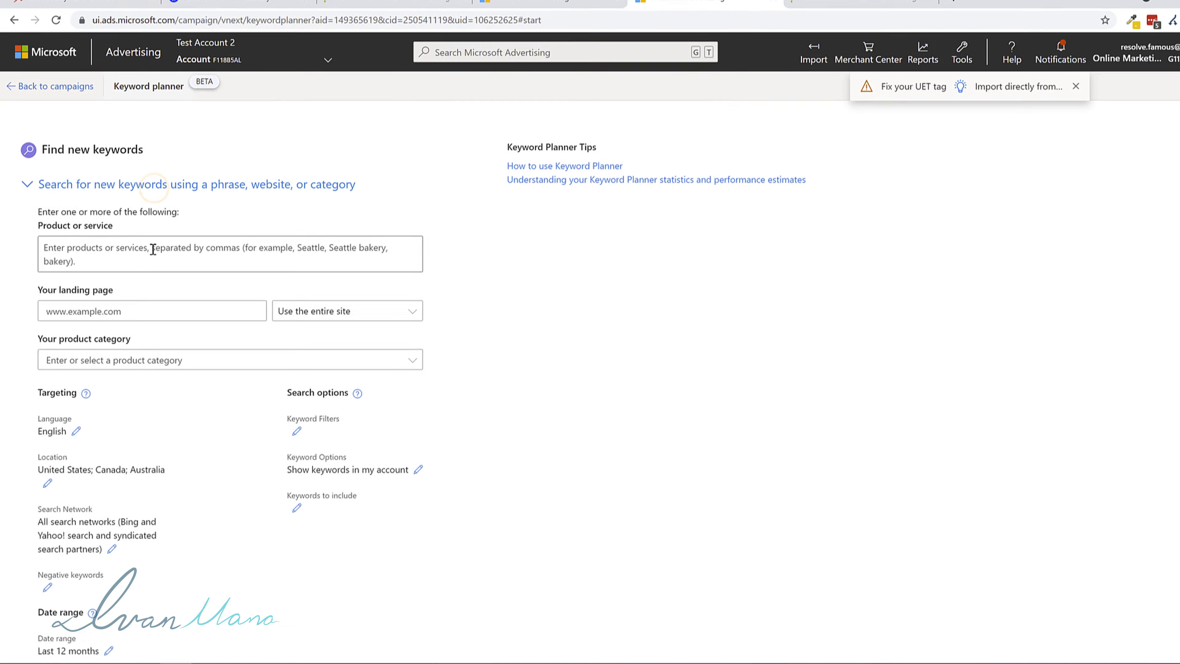
left_click(153, 250)
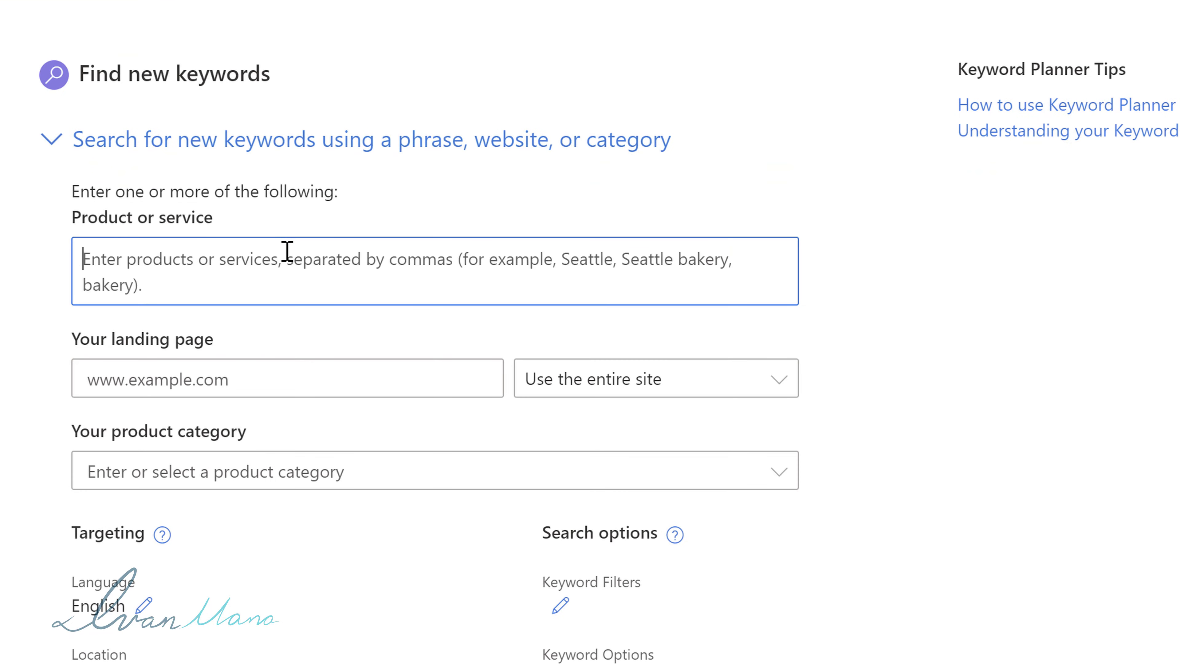
type("remove skin tags")
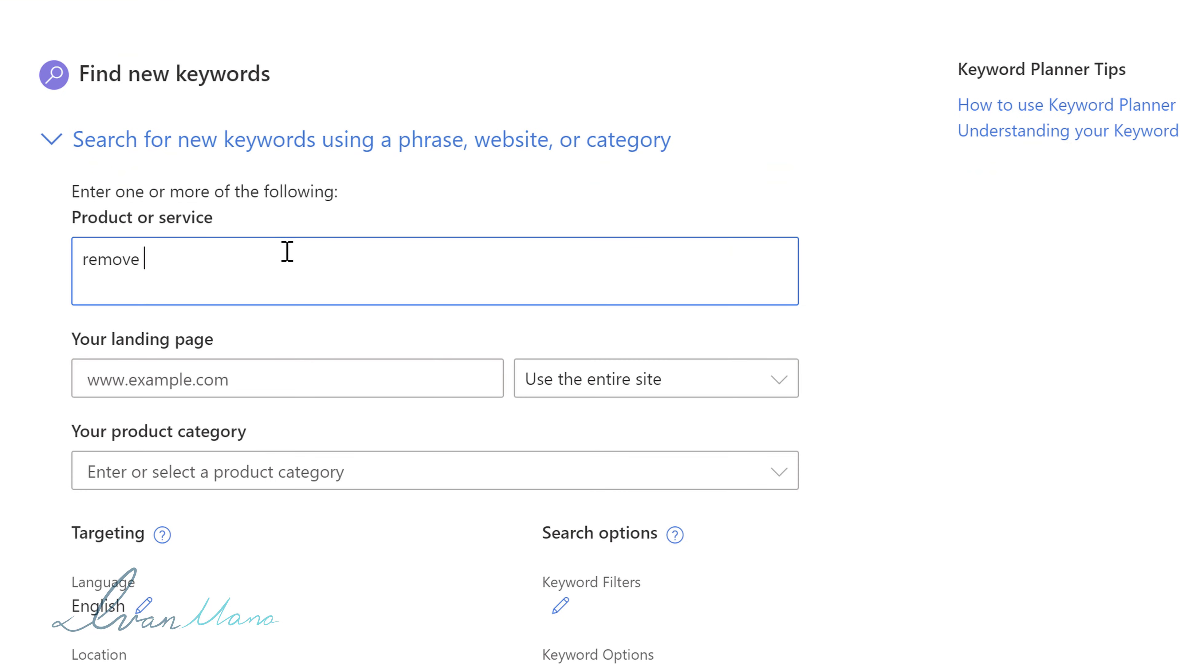
type(", remove skin moles")
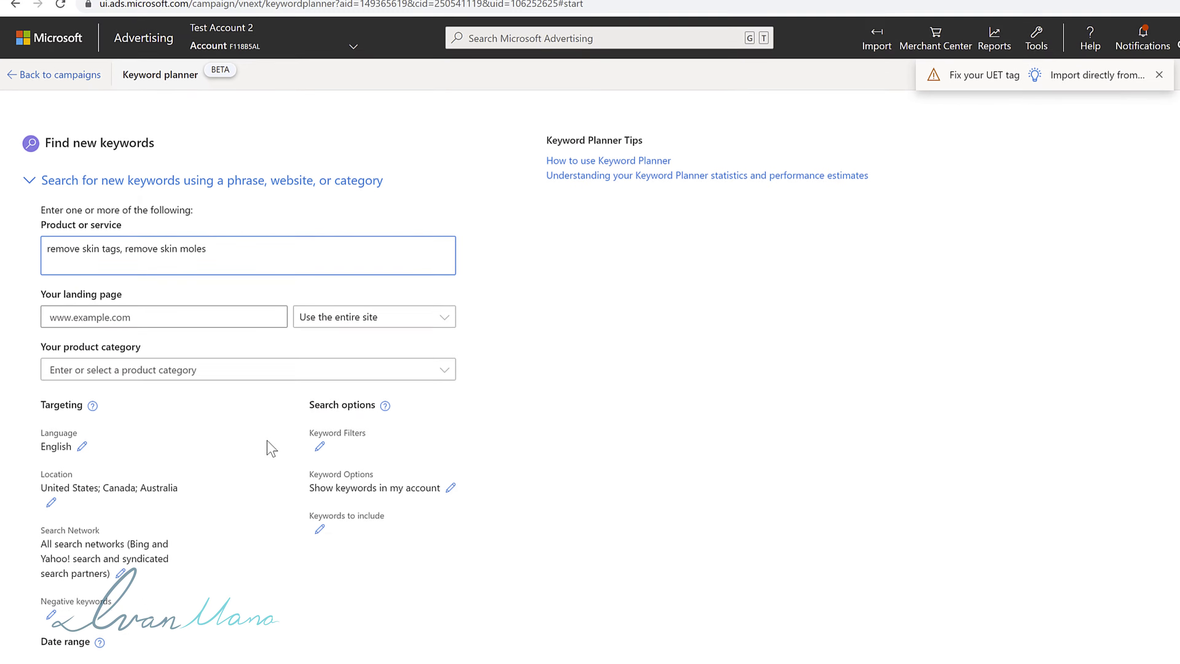
scroll(272, 449, "down", 3)
left_click(88, 536)
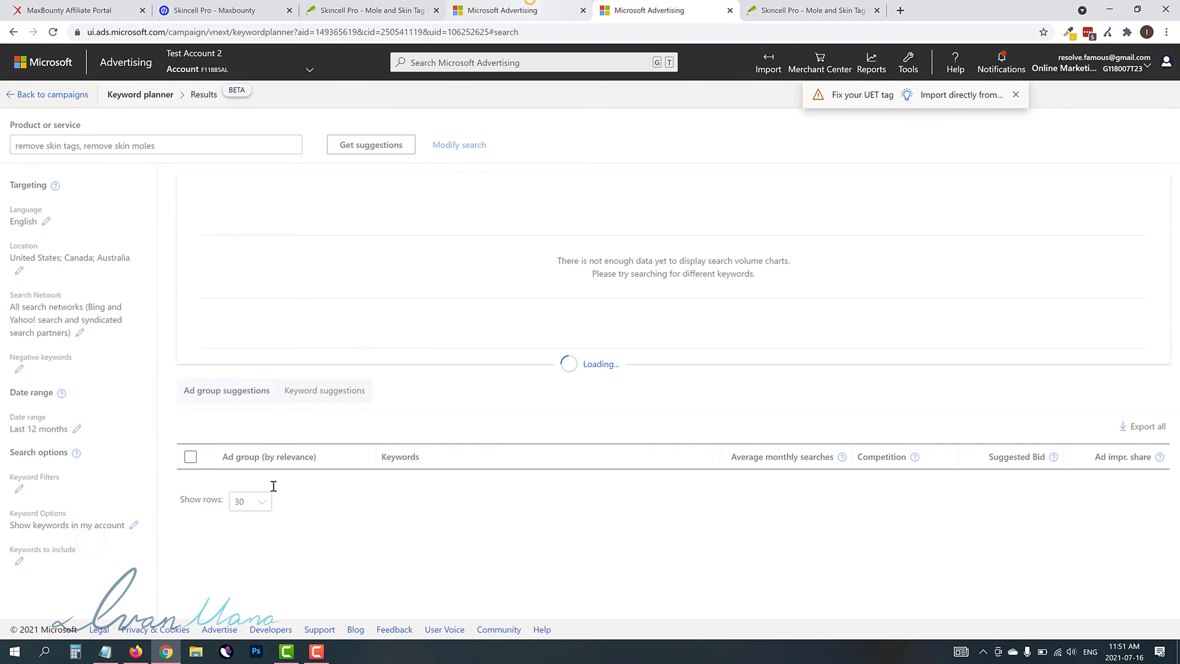
Step: Examine the suggested ad groups and the individual keyword suggestions in the Keyword planner results
left_click(531, 7)
left_click(649, 10)
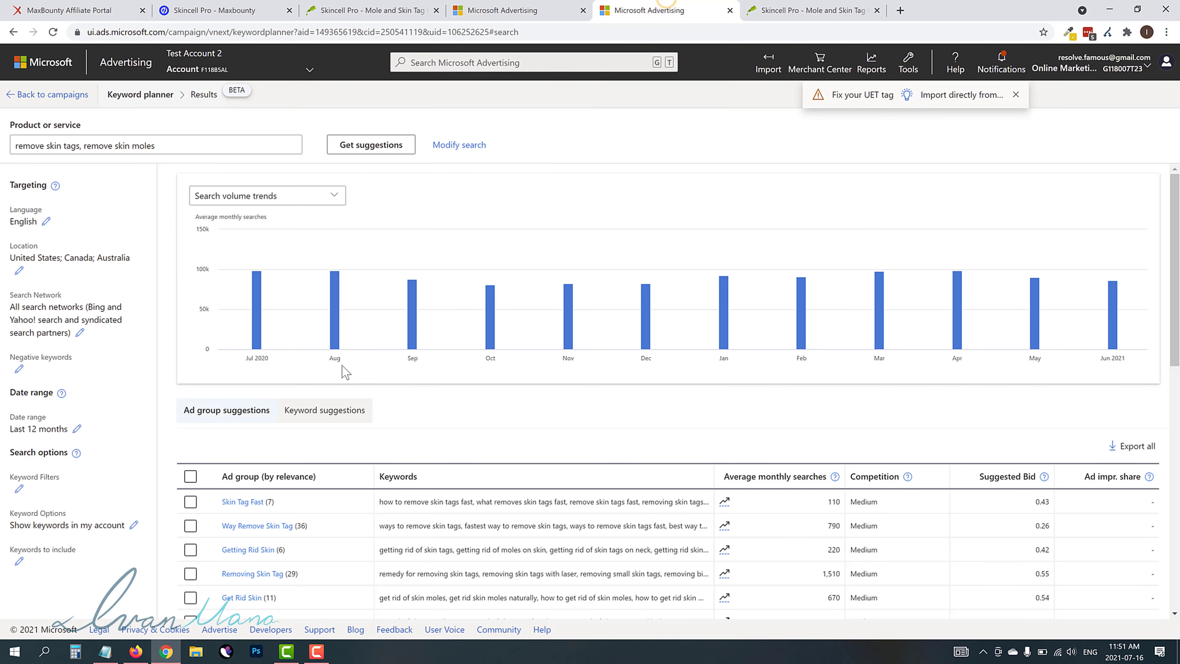
scroll(441, 339, "down", 1)
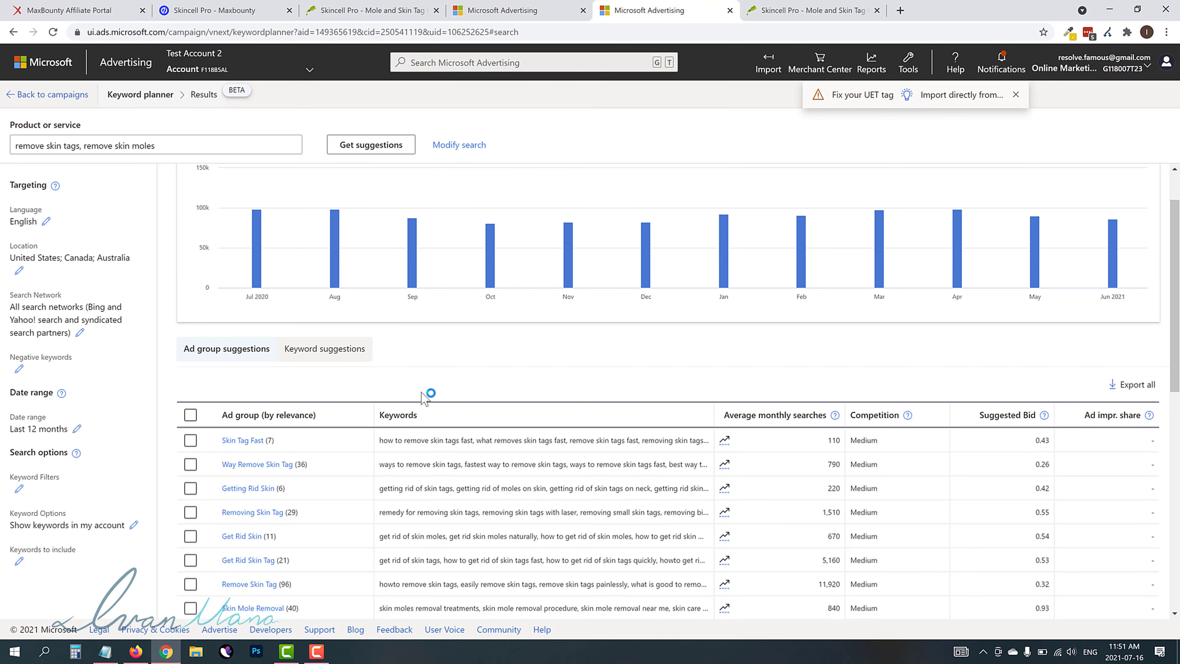
left_click(311, 347)
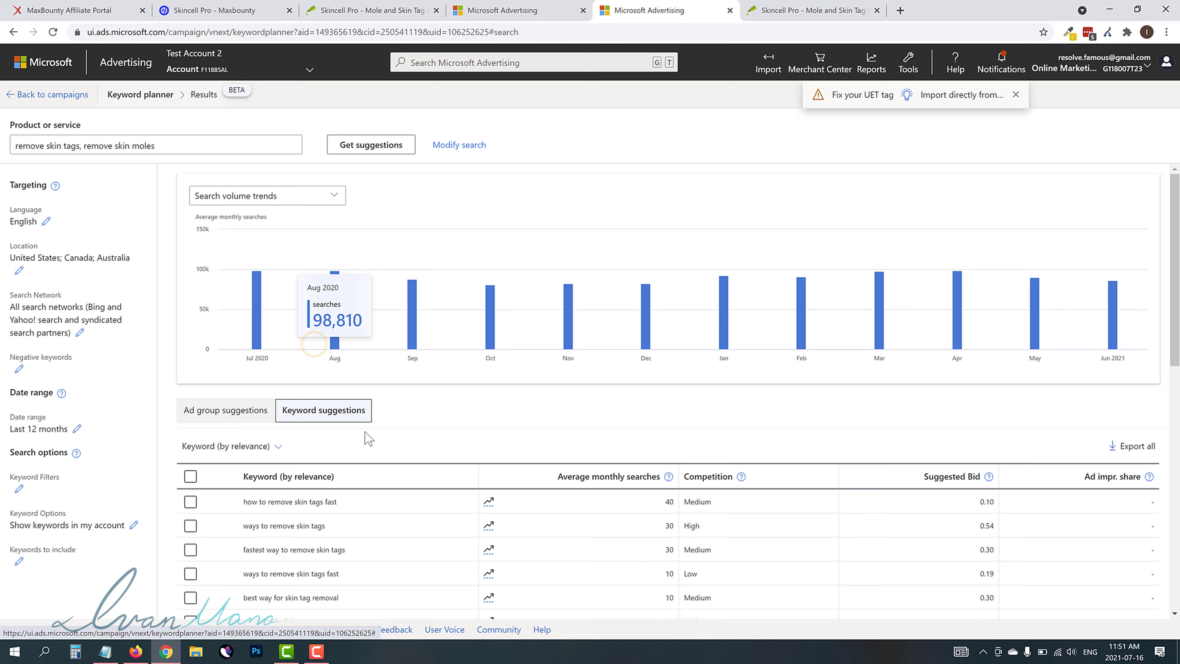
scroll(418, 418, "down", 1)
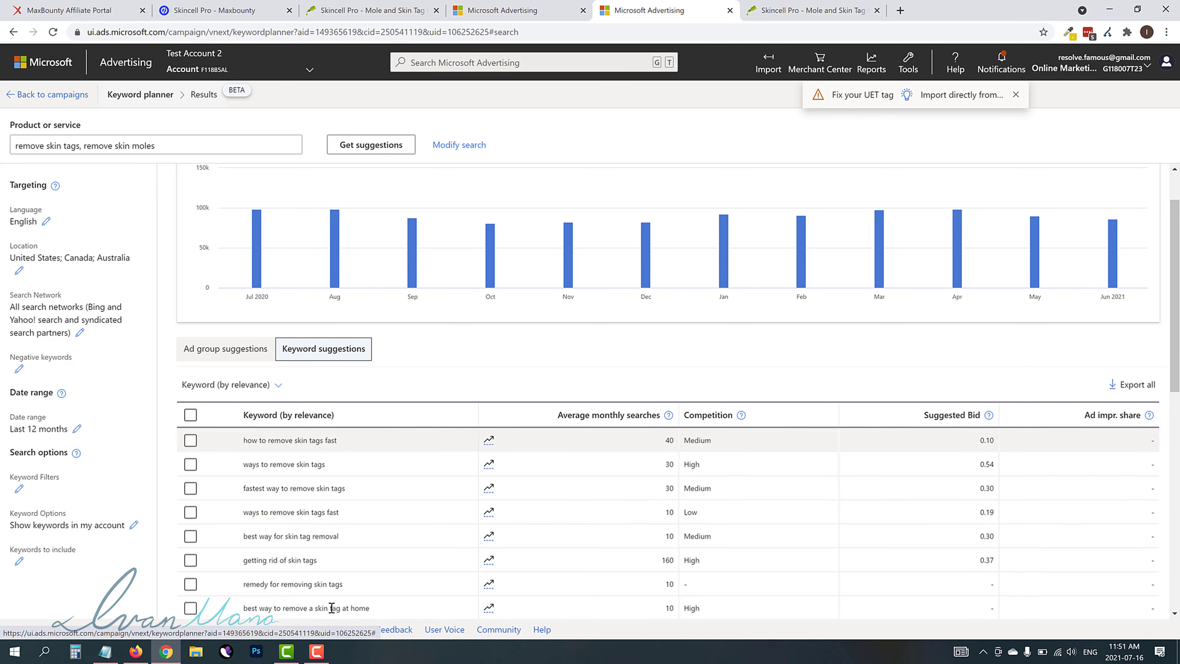
Step: Switch to Notepad, place it beside the suggestions, and list "how to remove skin tags," and "how to remove skin tags fast," on separate lines
left_click(212, 10)
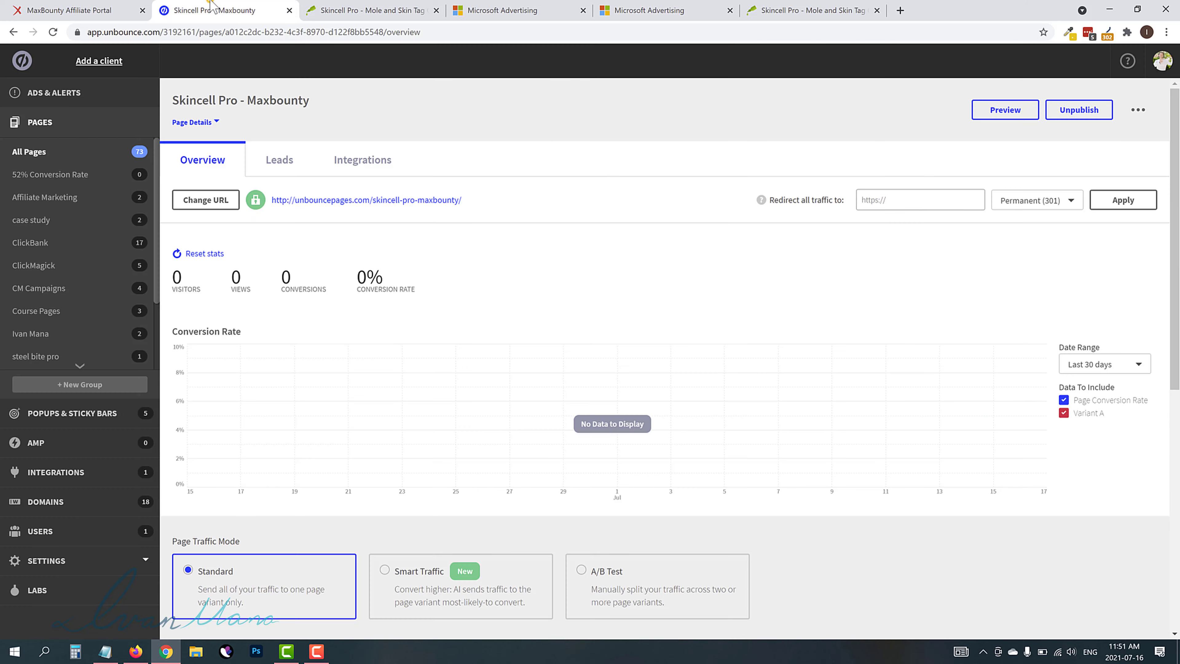
left_click(541, 8)
left_click(640, 4)
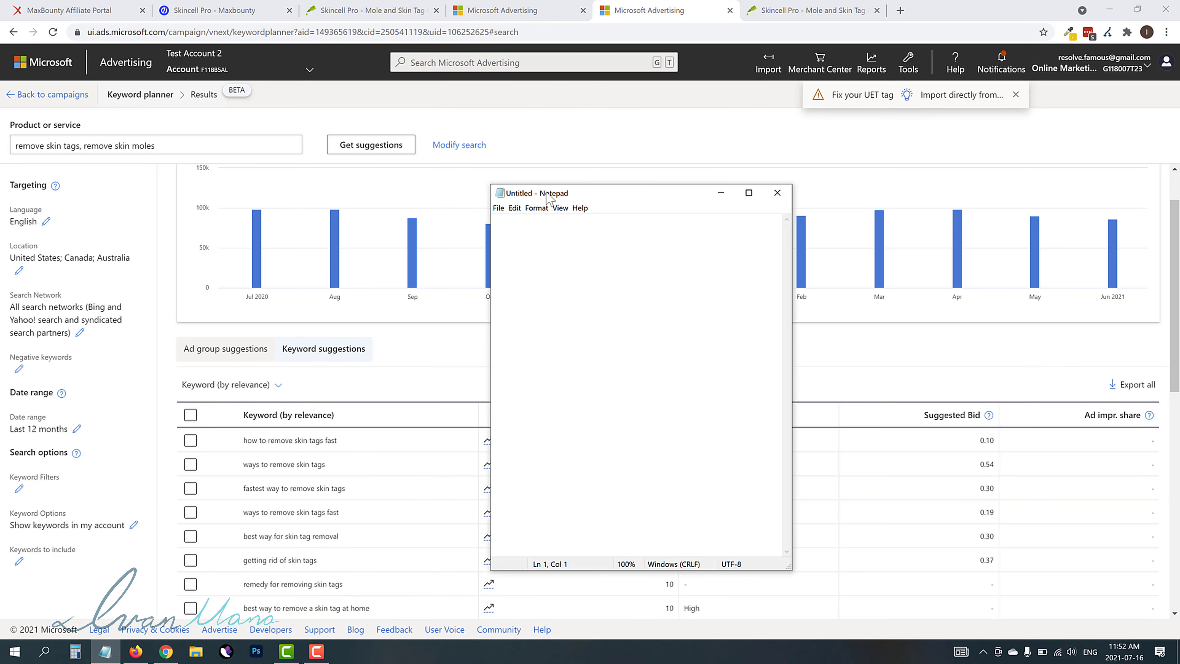
left_click_drag(546, 192, 757, 238)
type("h")
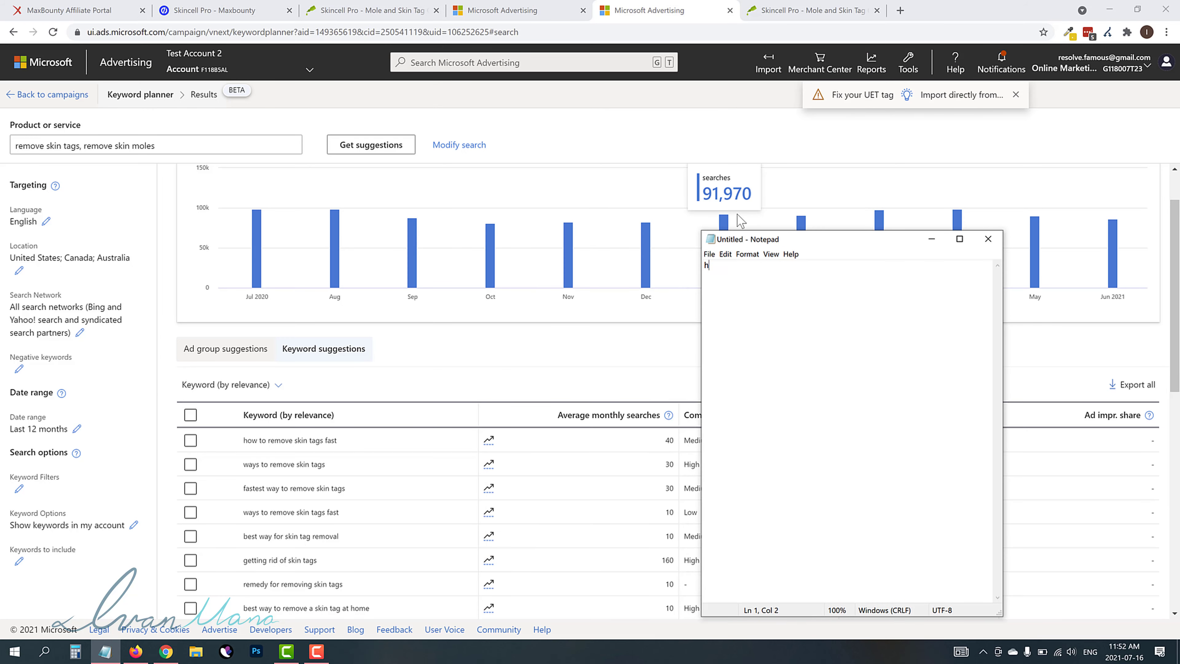
type("ow to remove skin tags,")
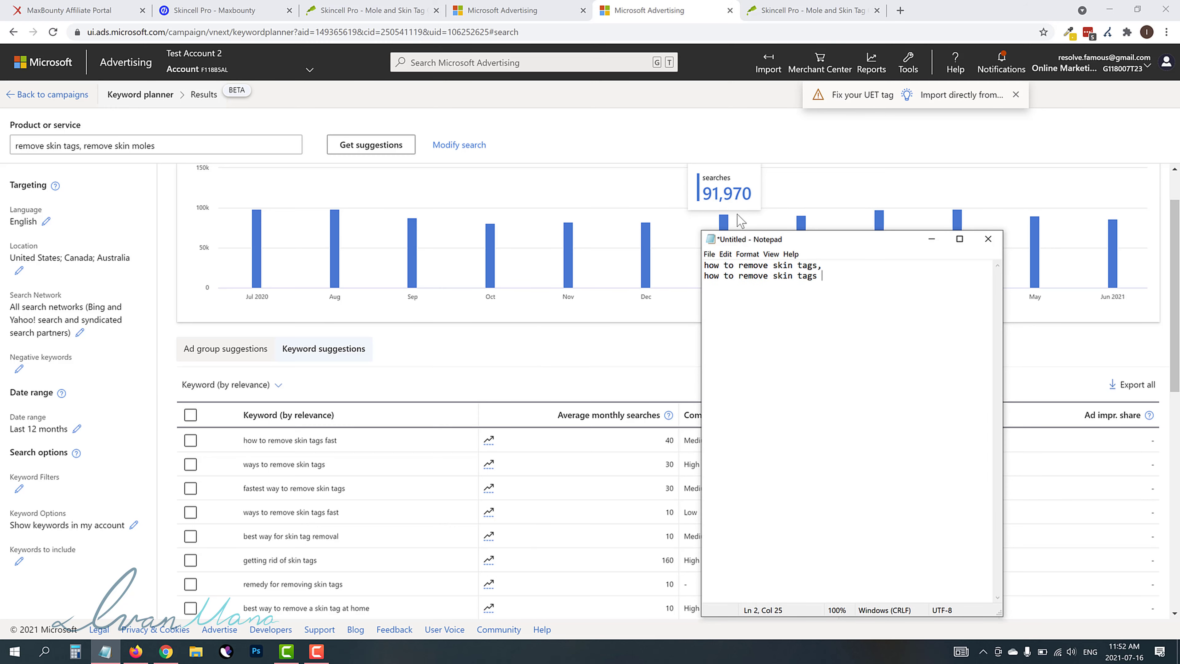
scroll(290, 443, "down", 3)
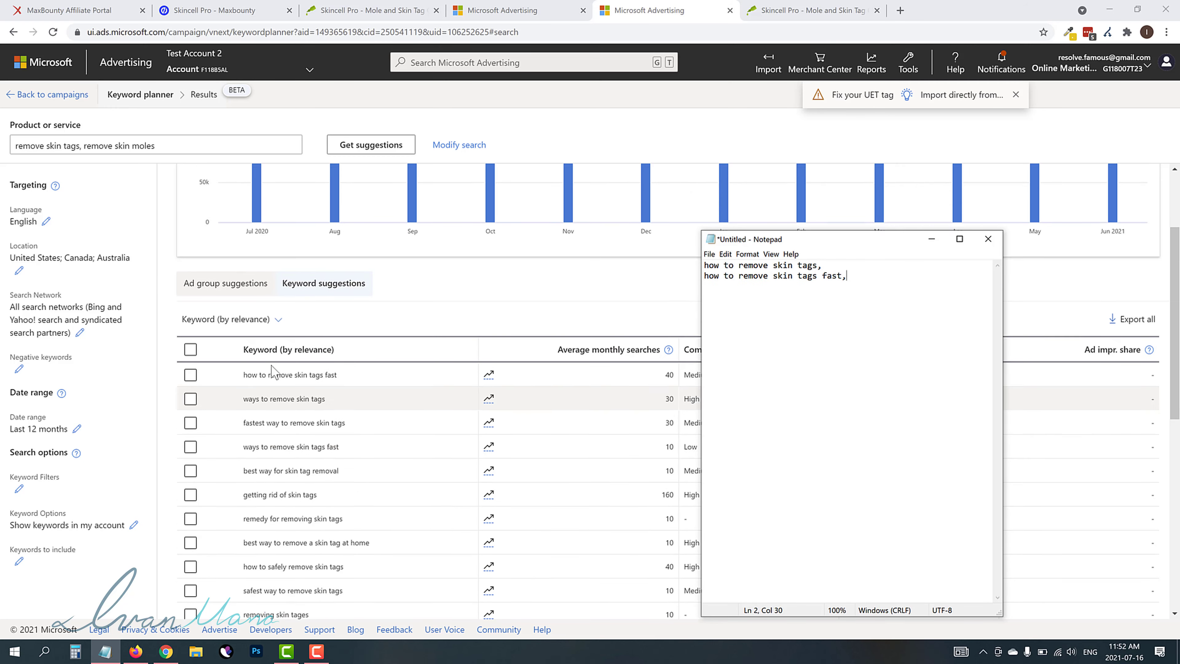
left_click(396, 245)
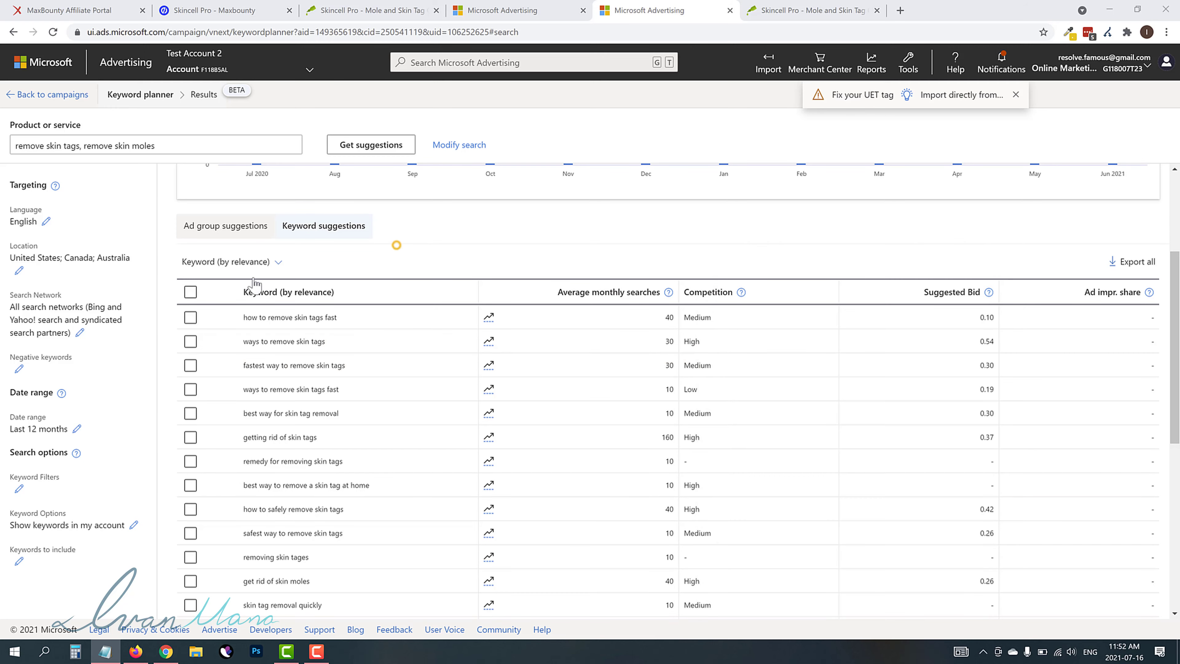
left_click(191, 291)
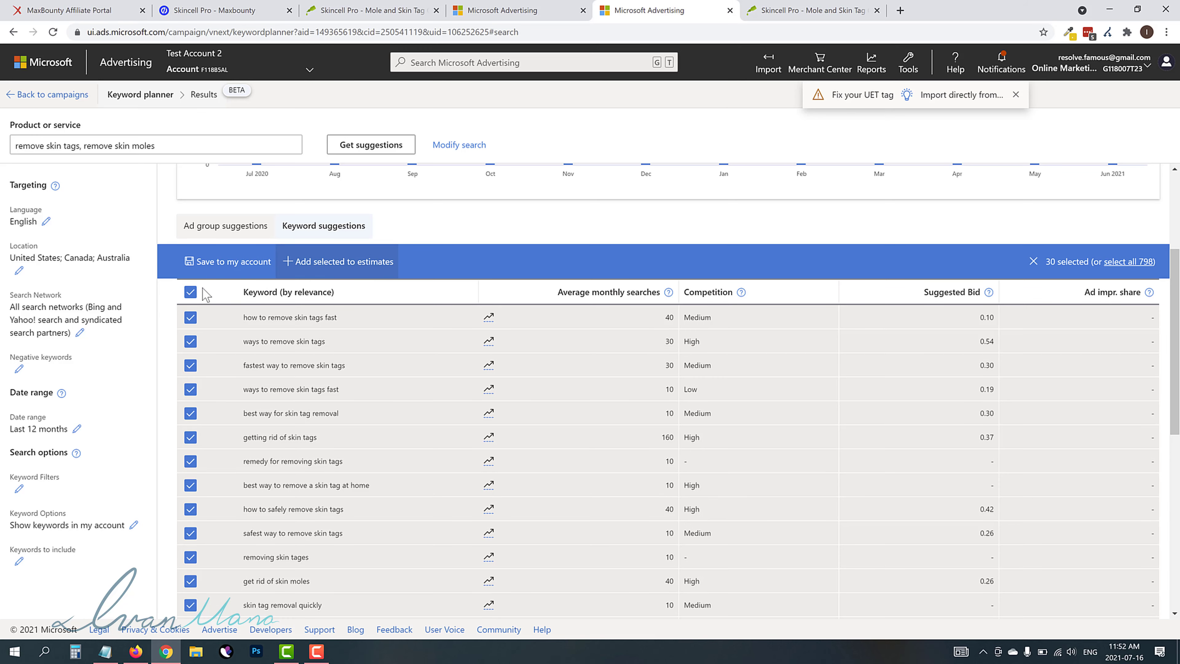
left_click(191, 292)
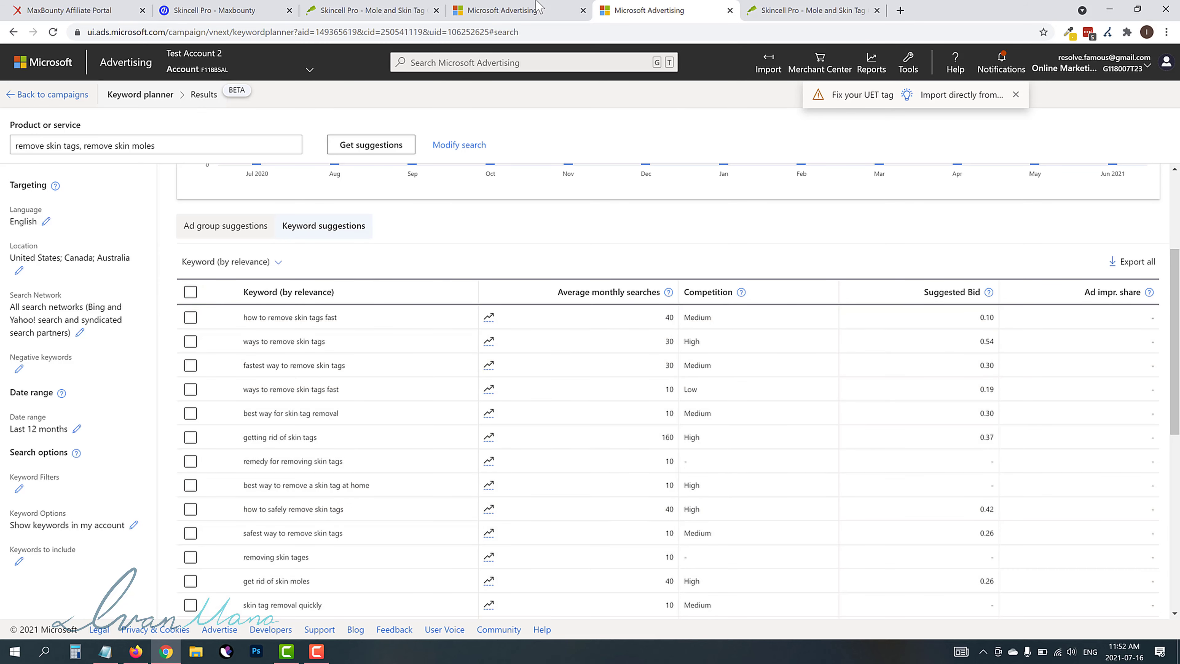
Step: Add "ways to remove skin tags,", "ways to remove skin tags fast," and "getting rid of skin tags" to the Notepad list and copy all its lines
left_click(105, 651)
left_click(861, 280)
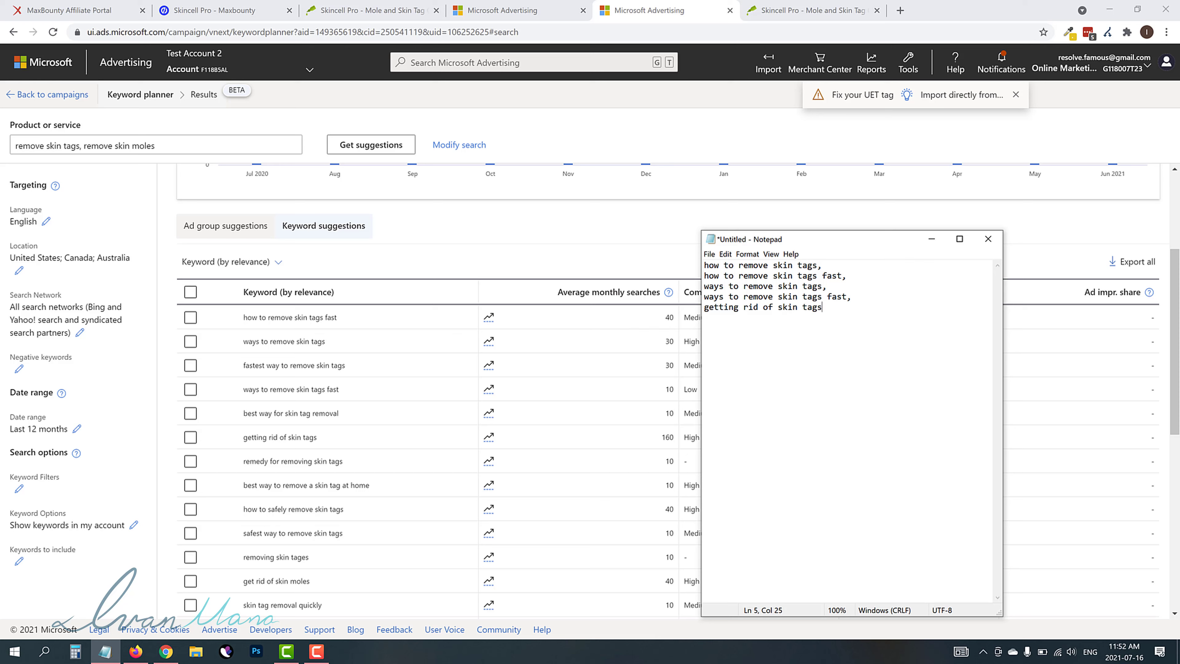
left_click_drag(829, 311, 663, 255)
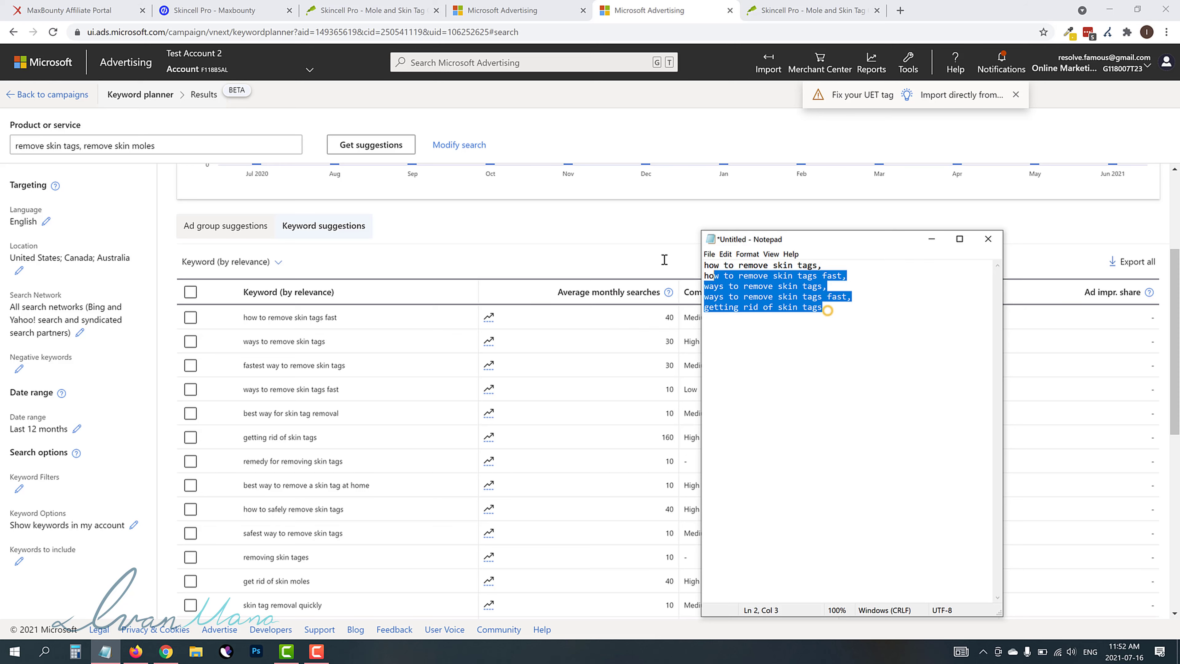
right_click(767, 303)
left_click(650, 334)
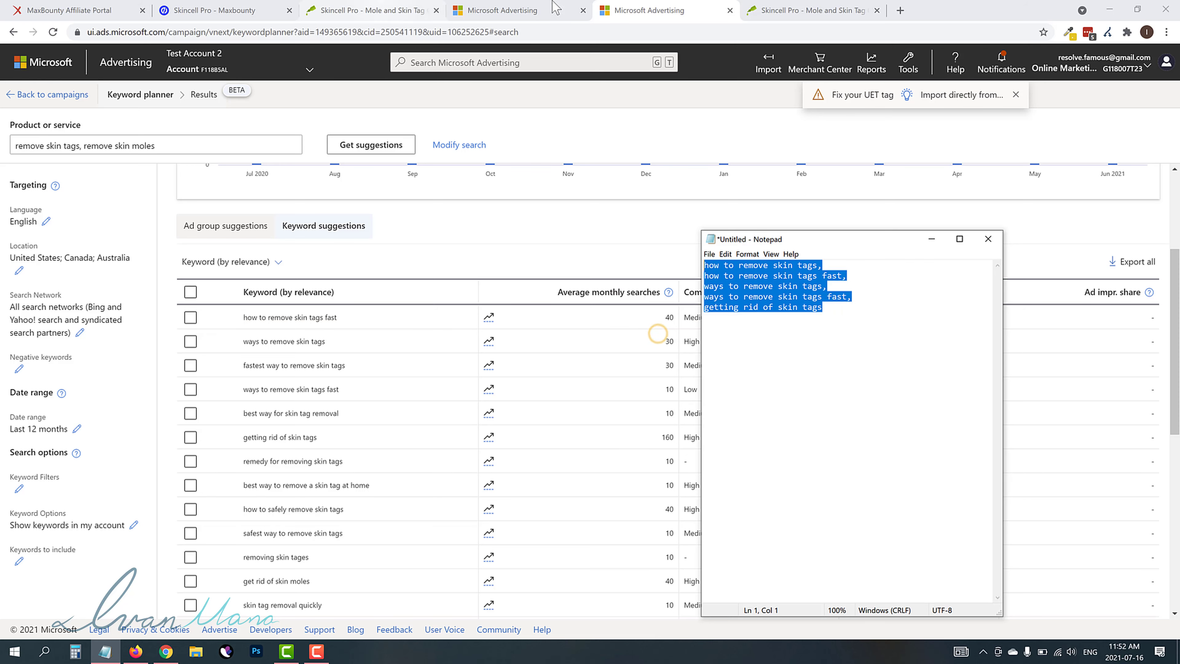
Step: Paste the copied skin tag keywords into the keyword list of the "remove skin moles" ad group
left_click(337, 362)
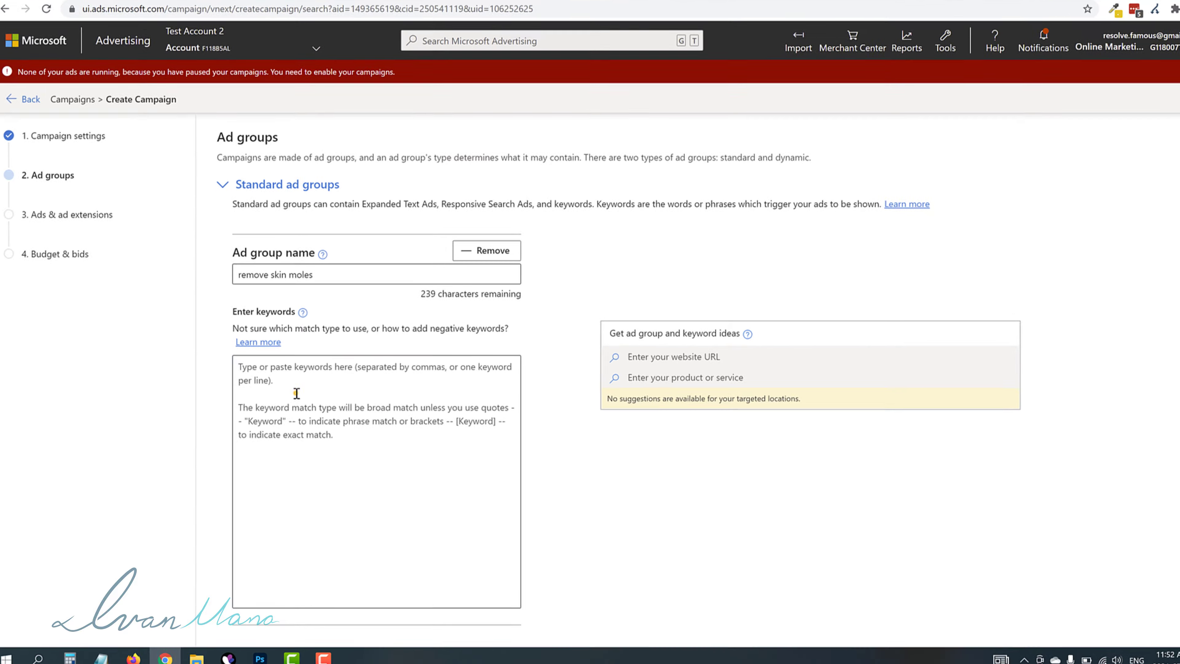
right_click(296, 393)
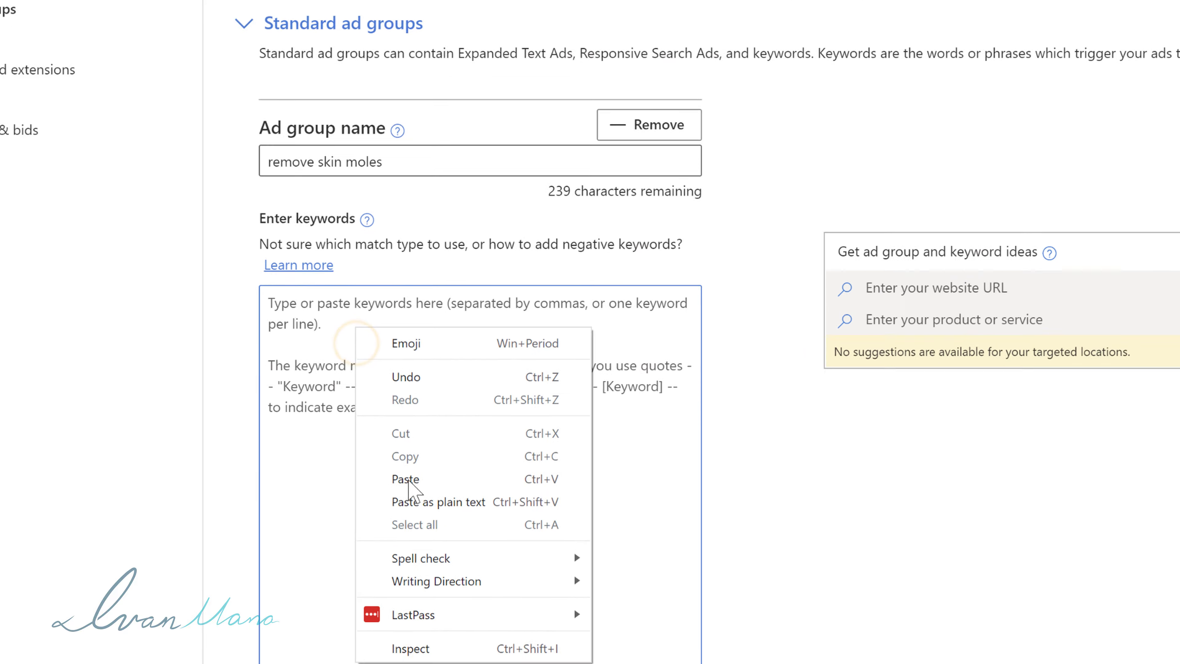
left_click(330, 486)
Step: Remove the trailing commas from the first four keywords in the ad group's keyword list
left_click(530, 259)
key("BackSpace")
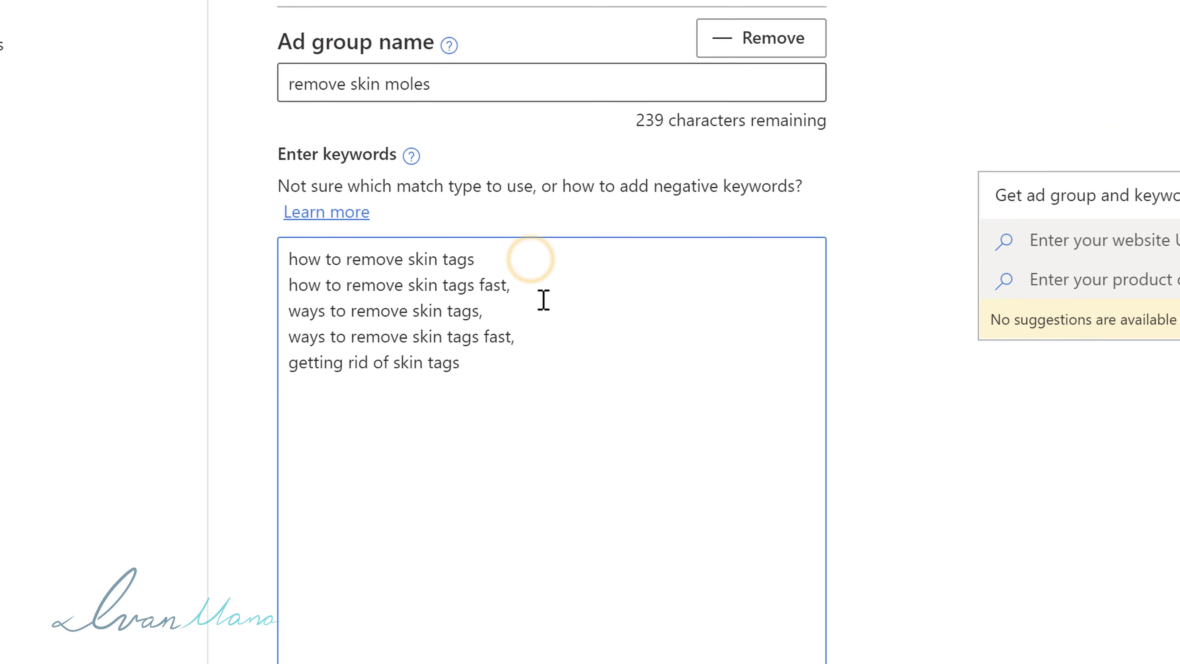
left_click(528, 278)
key("BackSpace")
left_click(500, 311)
key("BackSpace")
left_click(529, 335)
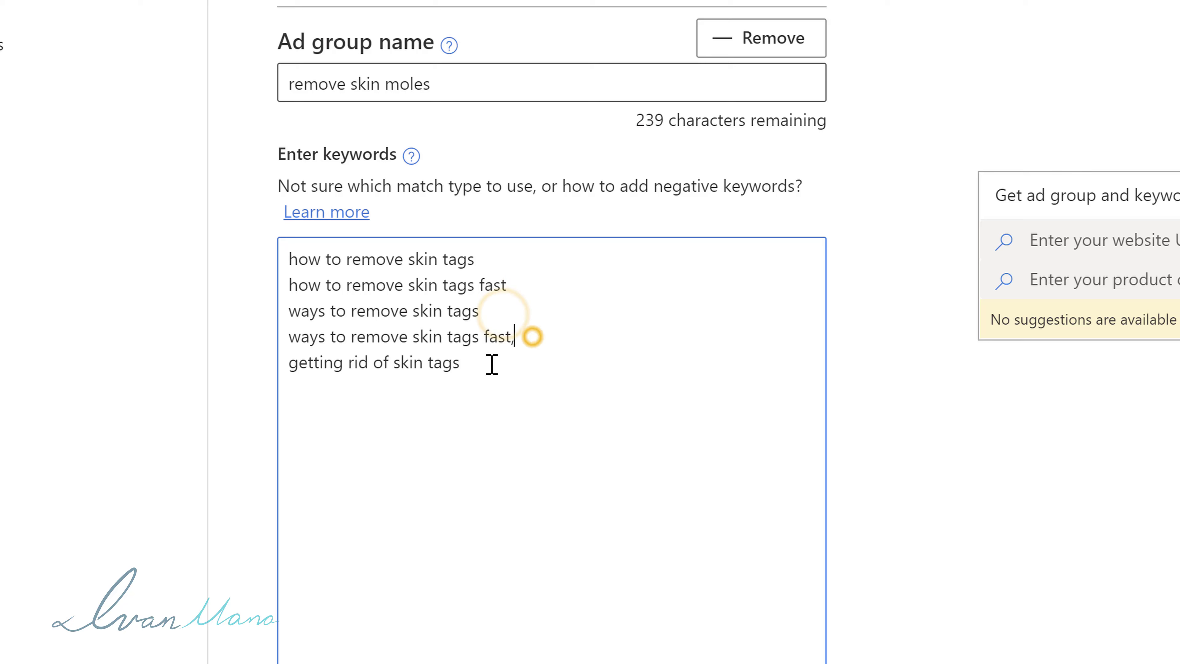
key("BackSpace")
left_click(489, 364)
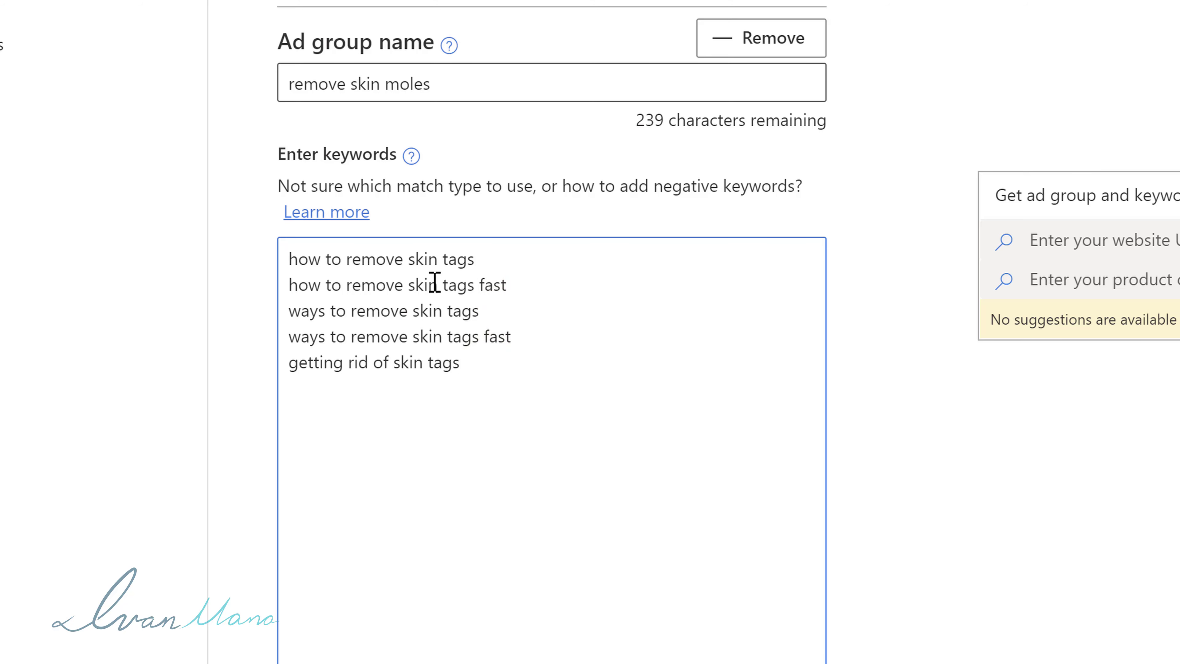
Step: Add a closing quotation mark to the end of each of the five keywords
scroll(833, 448, "down", 7)
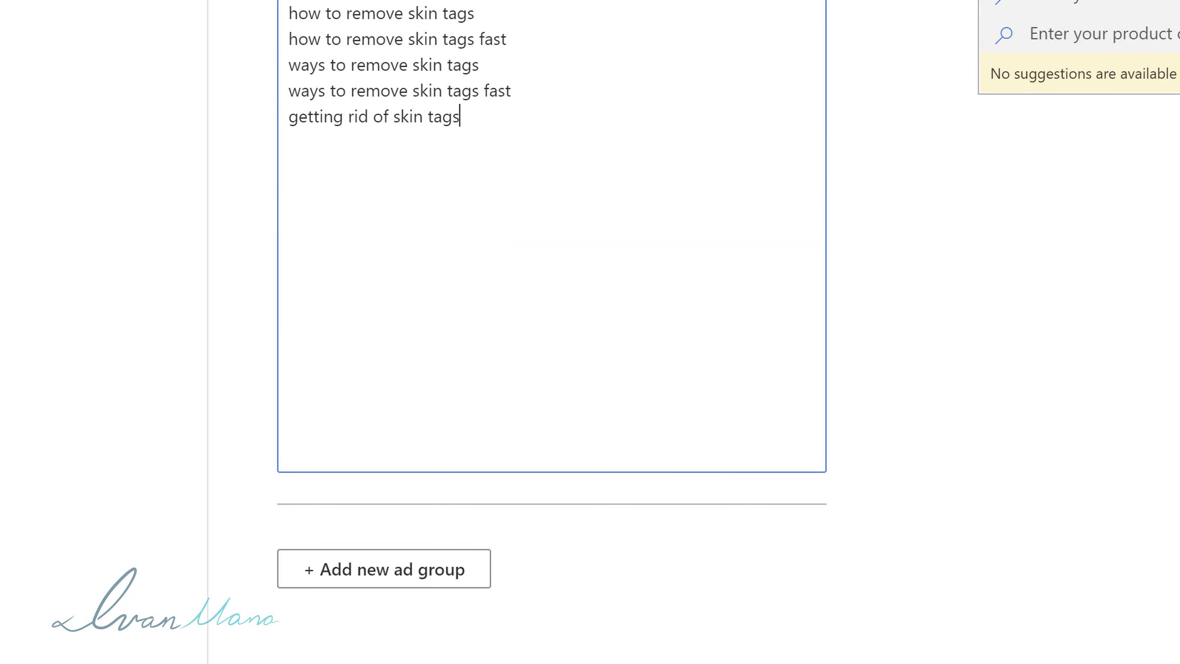
scroll(621, 602, "up", 3)
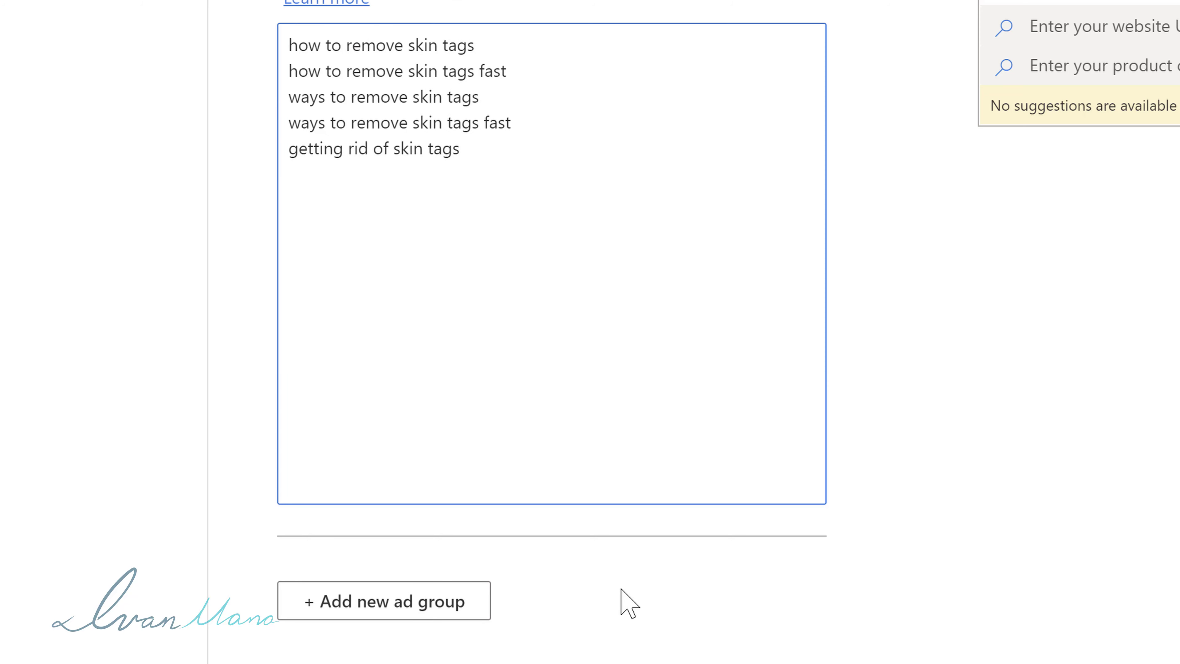
scroll(790, 533, "up", 3)
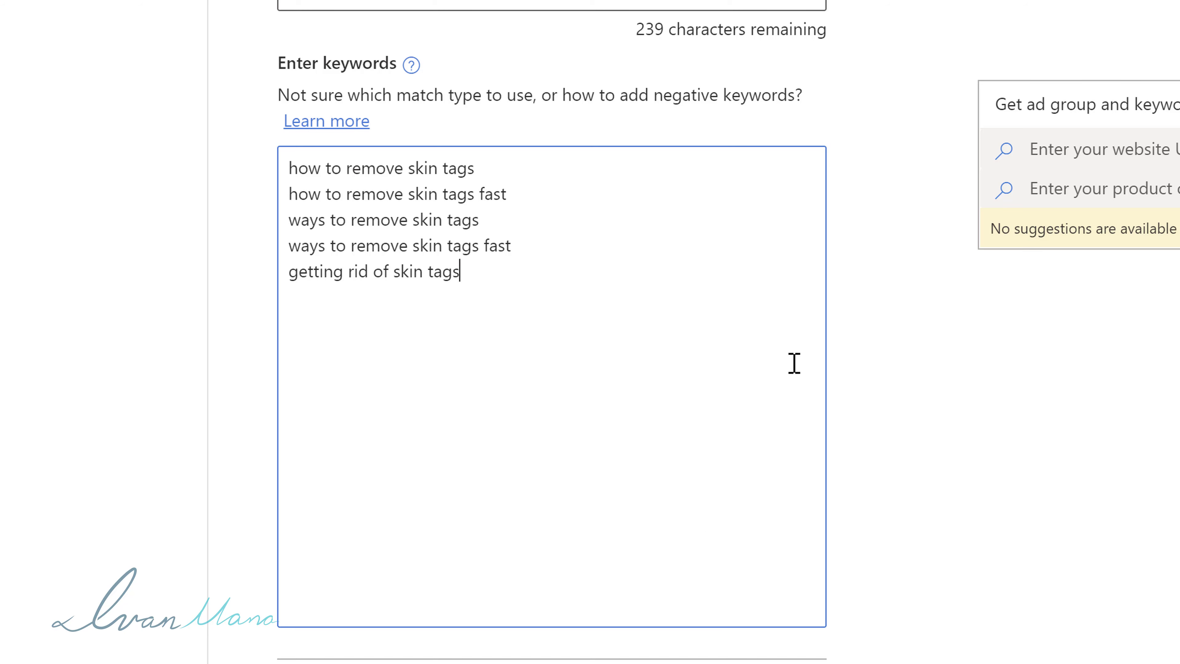
left_click(530, 167)
left_click_drag(494, 166, 476, 167)
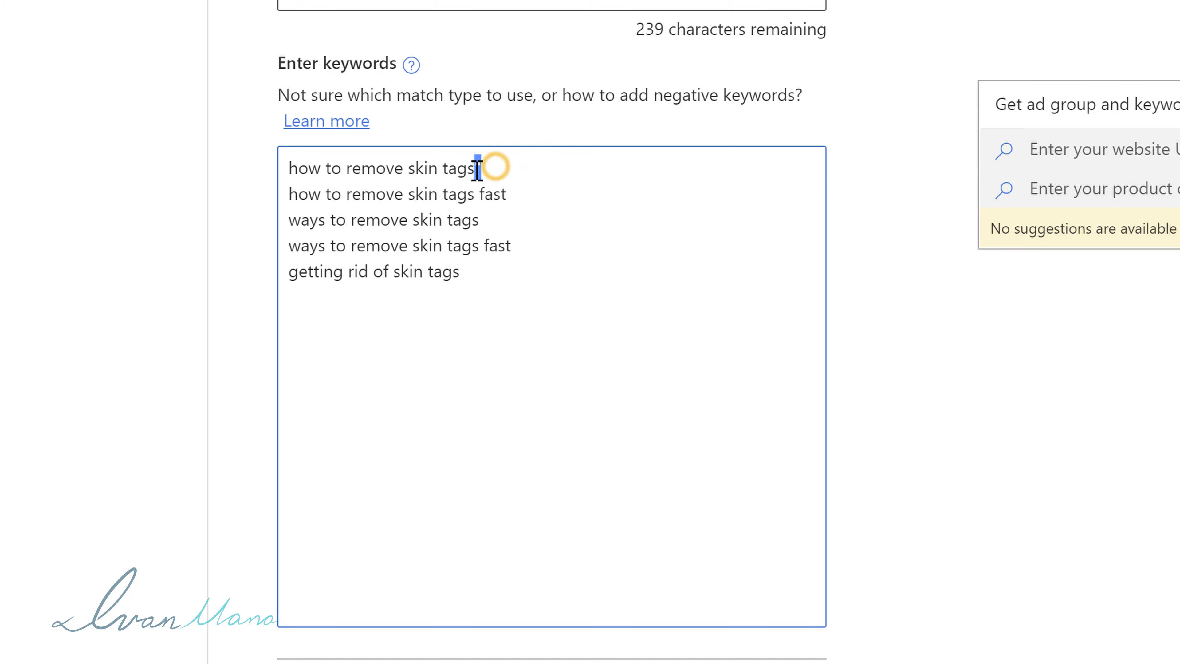
left_click(532, 185)
key("ctrl+v")
left_click(496, 219)
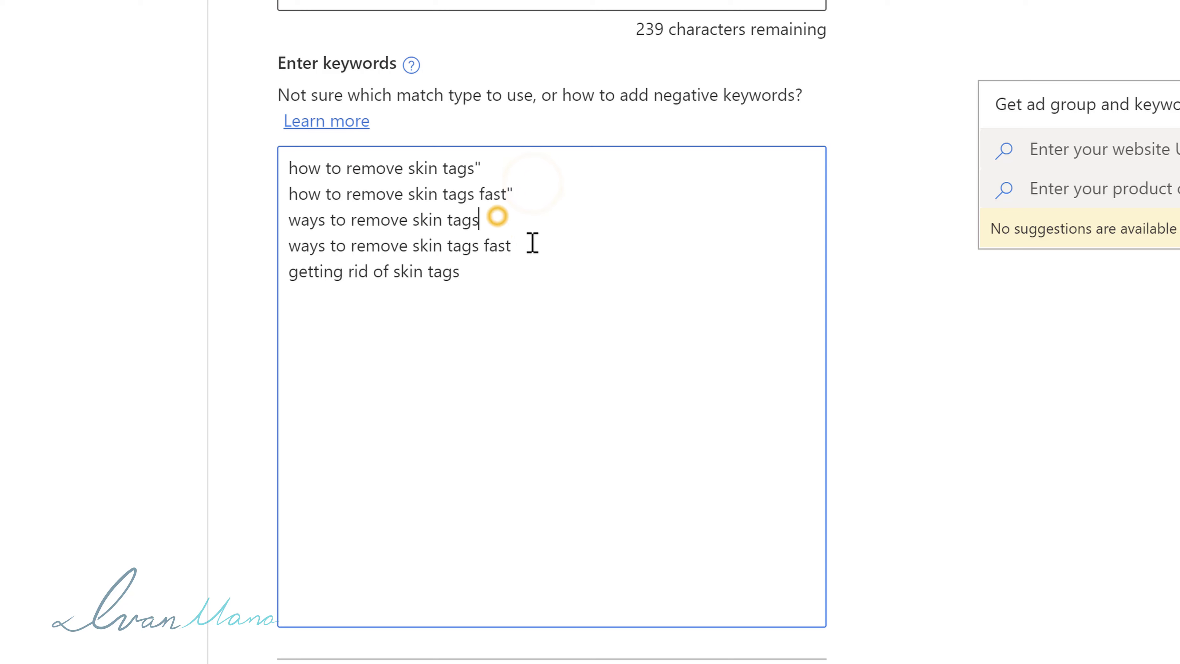
key("ctrl+v")
left_click(533, 247)
key("ctrl+v")
left_click(479, 271)
key("ctrl+v")
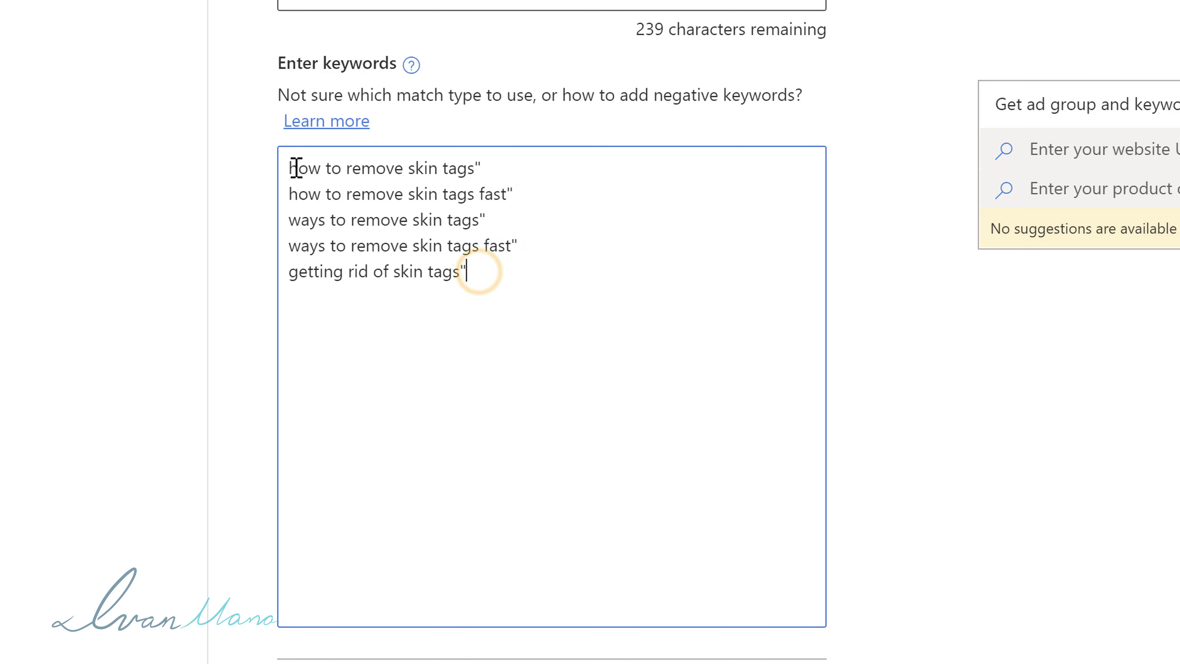
Step: Add an opening quotation mark before each of the five keywords to make them phrase match
left_click(288, 167)
key("ctrl+v")
left_click(289, 194)
key("ctrl+v")
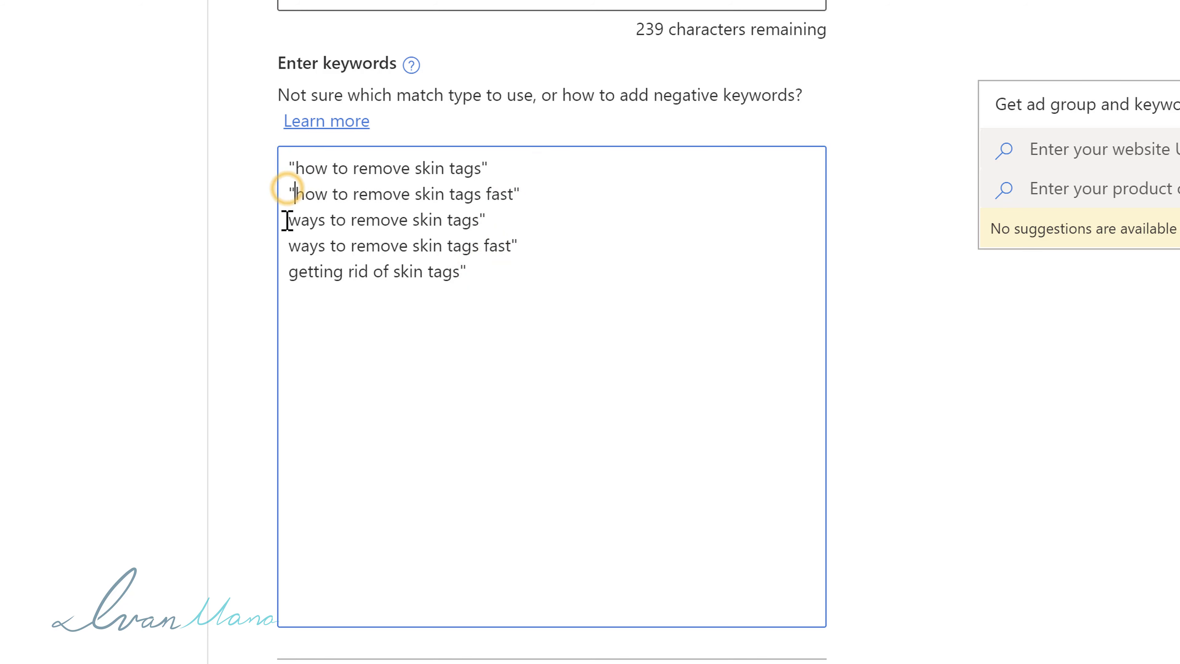
left_click(289, 219)
key("ctrl+v")
left_click(291, 246)
key("ctrl+v")
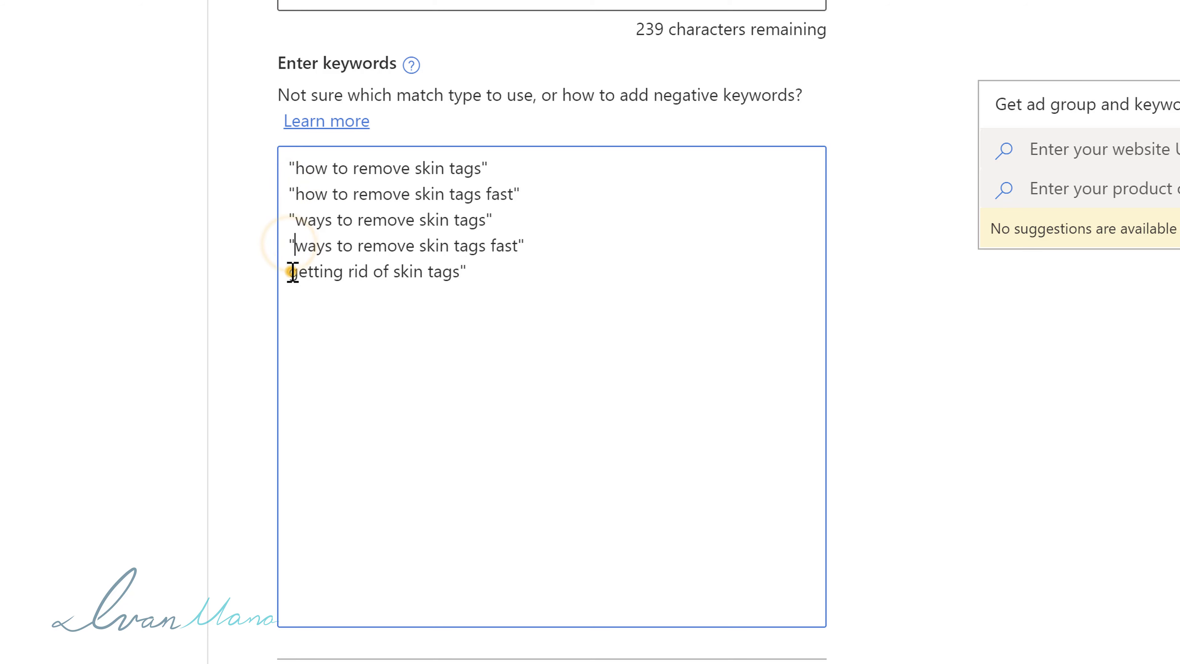
left_click(288, 272)
key("ctrl+v")
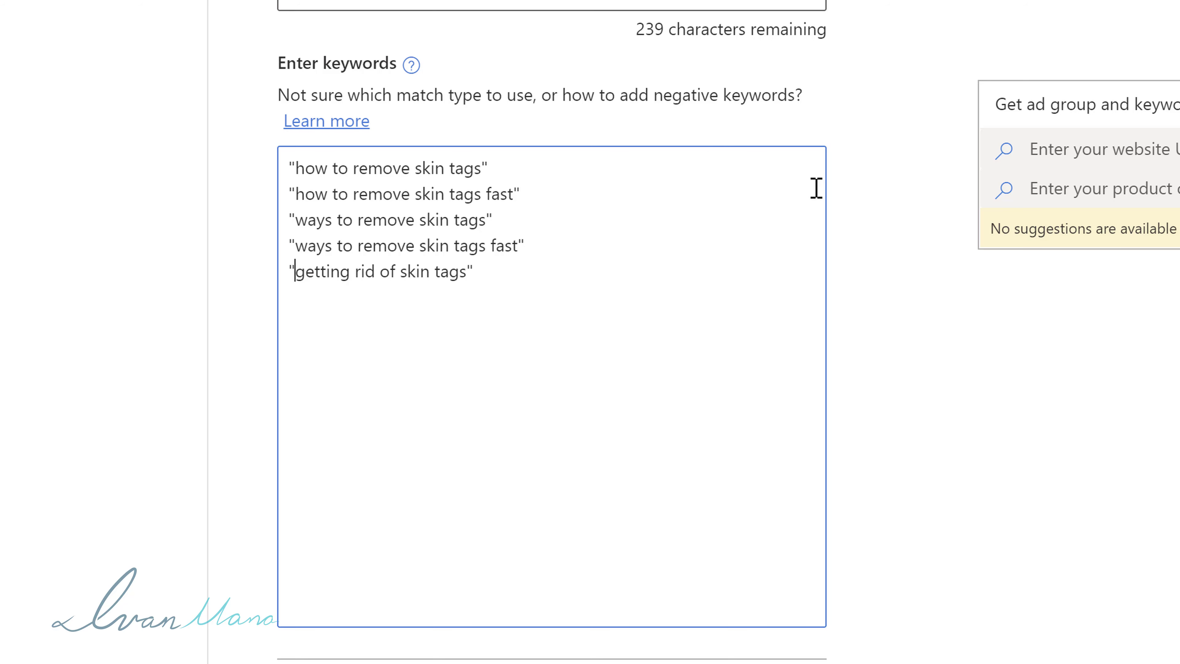
left_click_drag(519, 274, 263, 151)
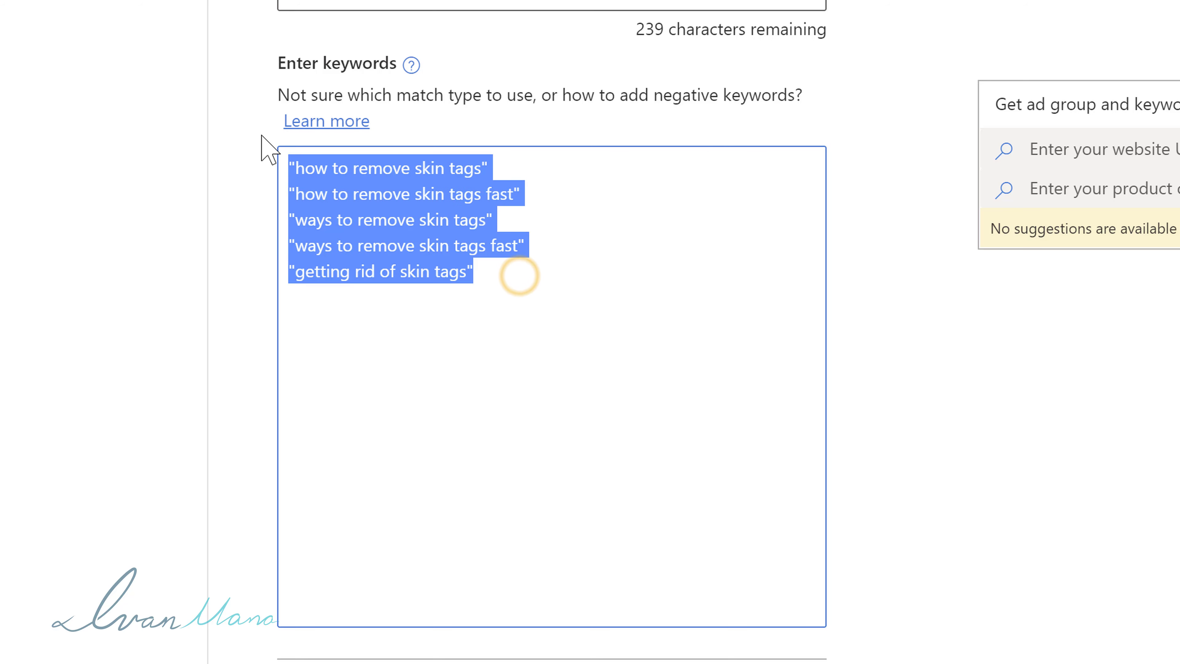
left_click(625, 291)
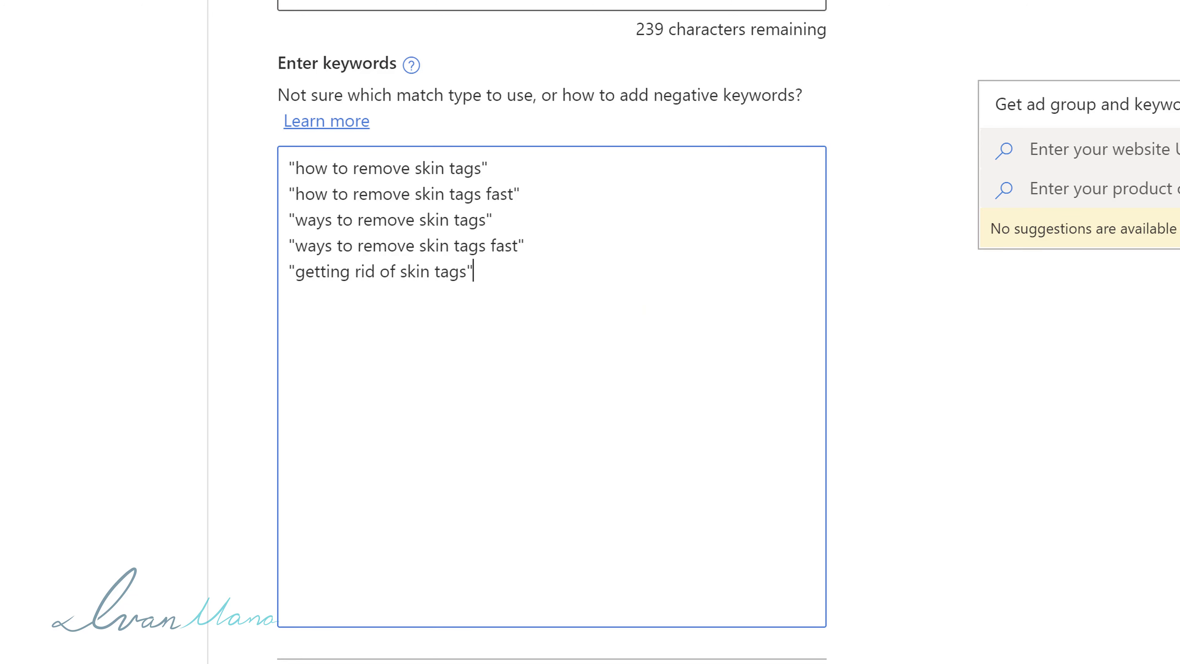
left_click(535, 288)
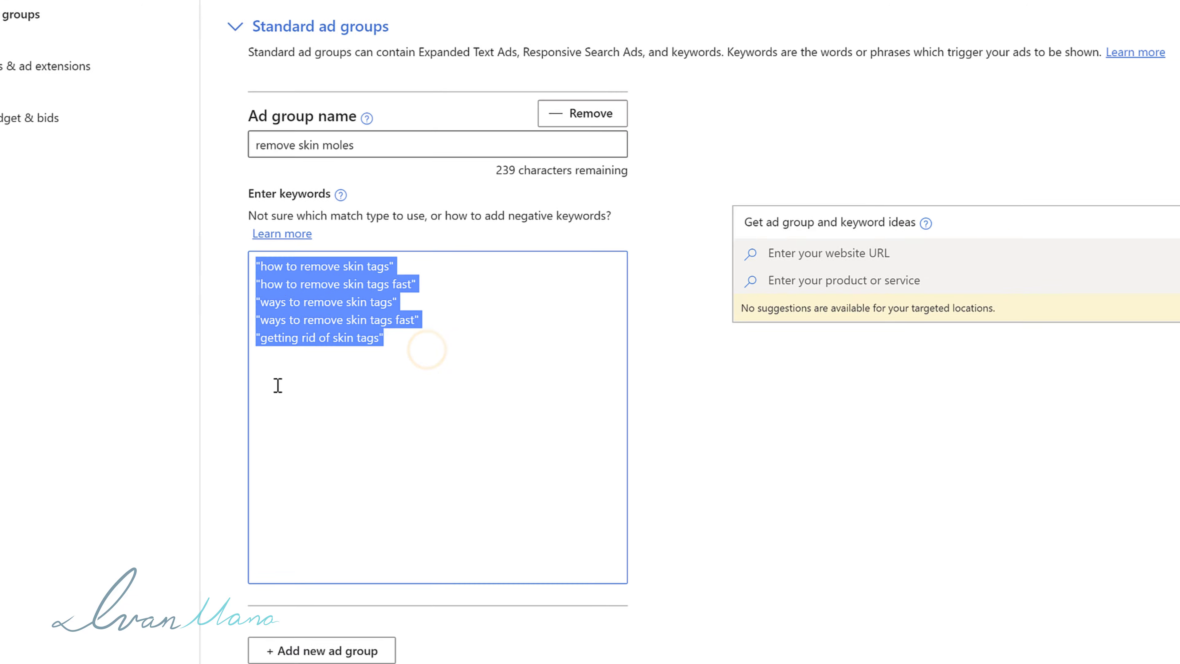
left_click(545, 382)
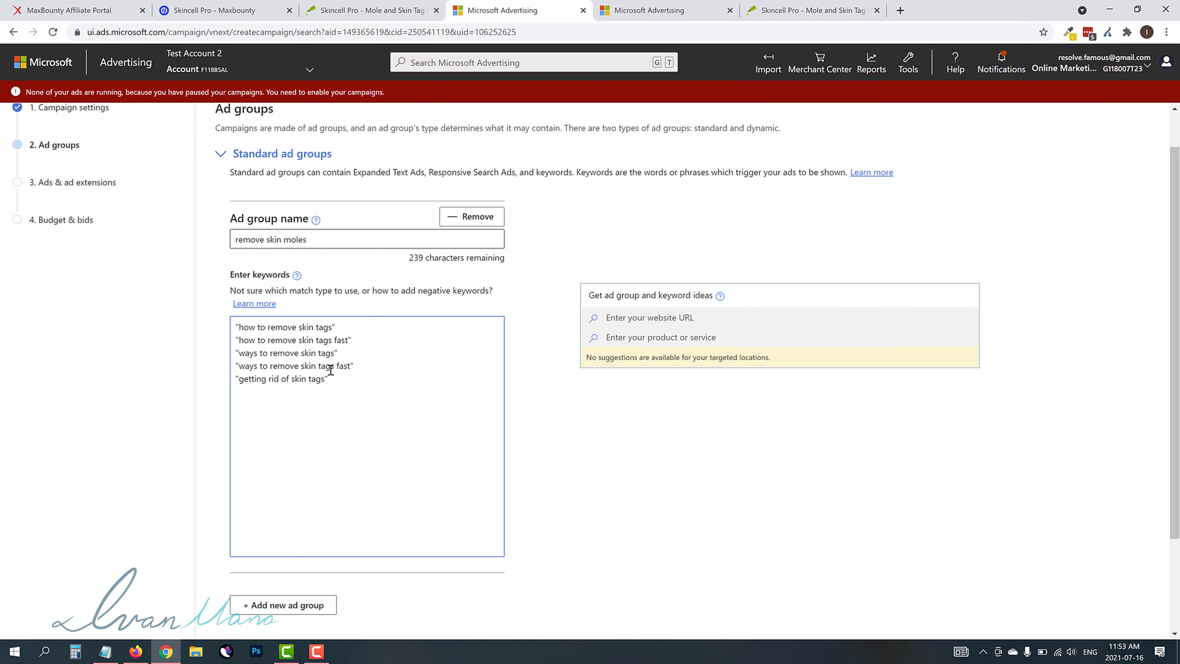
Step: Continue to the ads and ad extensions stage and create an Expanded text ad for the "remove skin moles" ad group
scroll(439, 284, "down", 3)
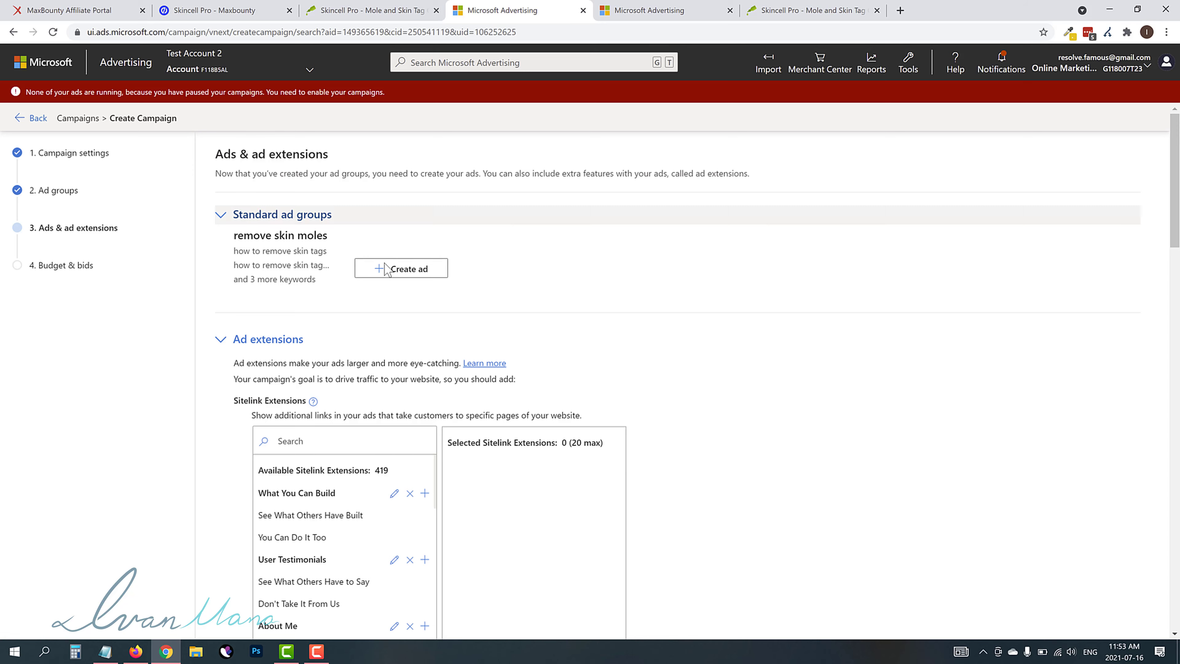
left_click(378, 271)
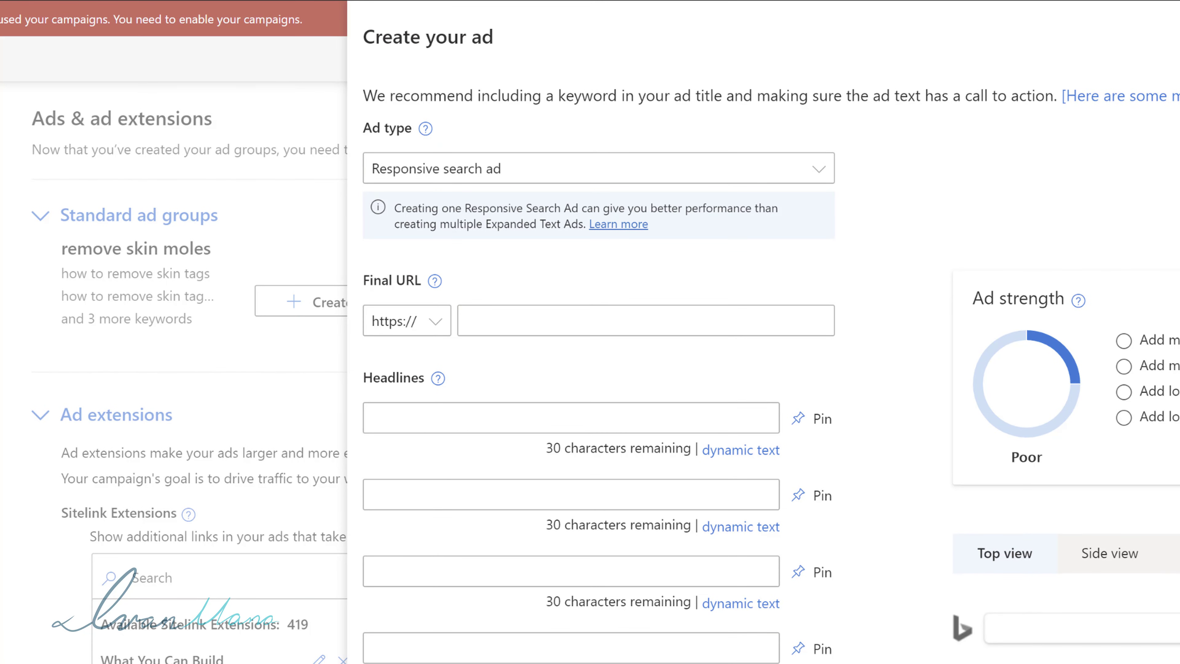
key("alt+Tab")
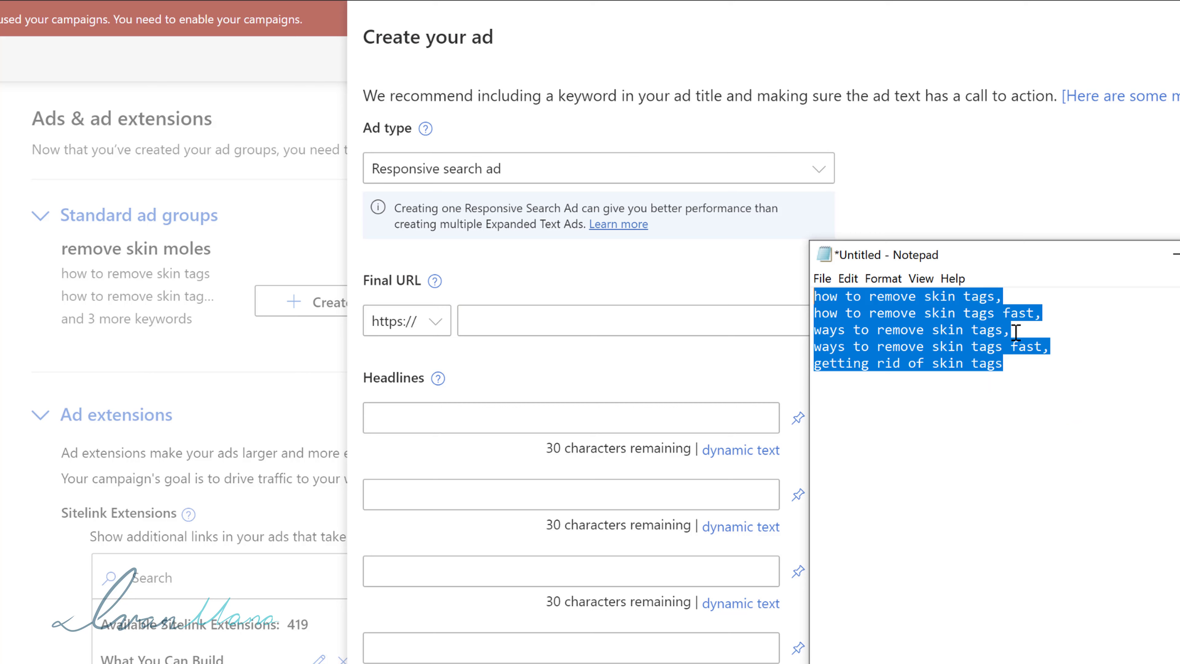
left_click(538, 172)
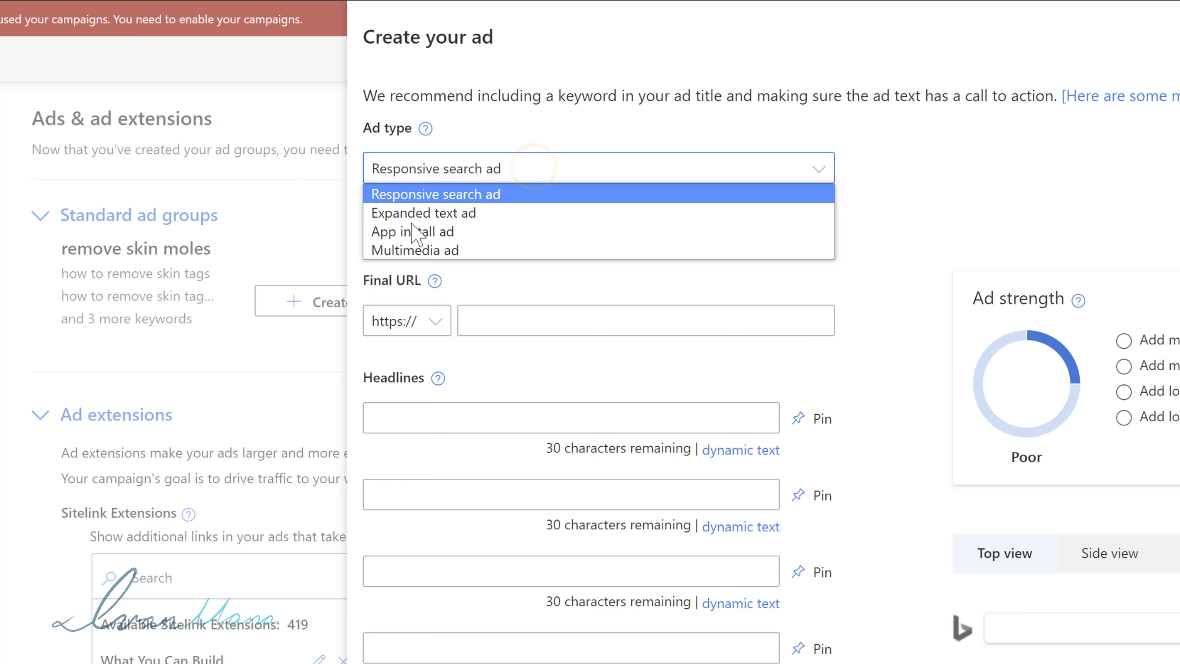
left_click(408, 214)
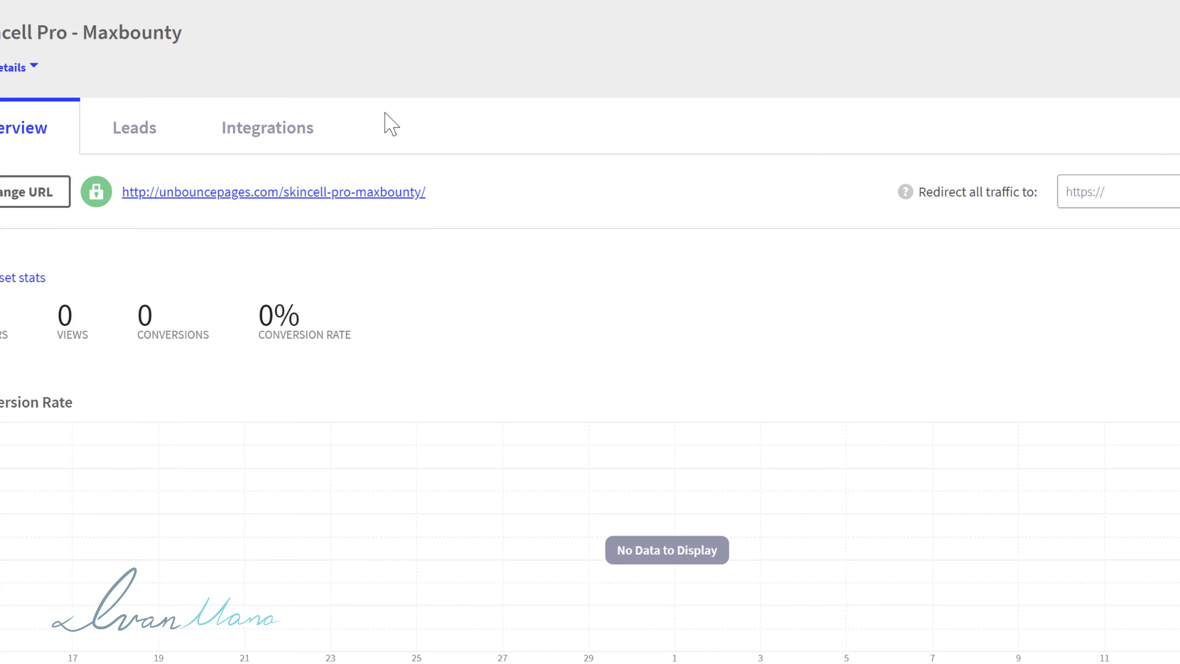
Step: Copy the landing page address from Unbounce and enter unbouncepages.com/skincell-pro-maxbounty/ as the ad's final URL
right_click(263, 199)
left_click(328, 307)
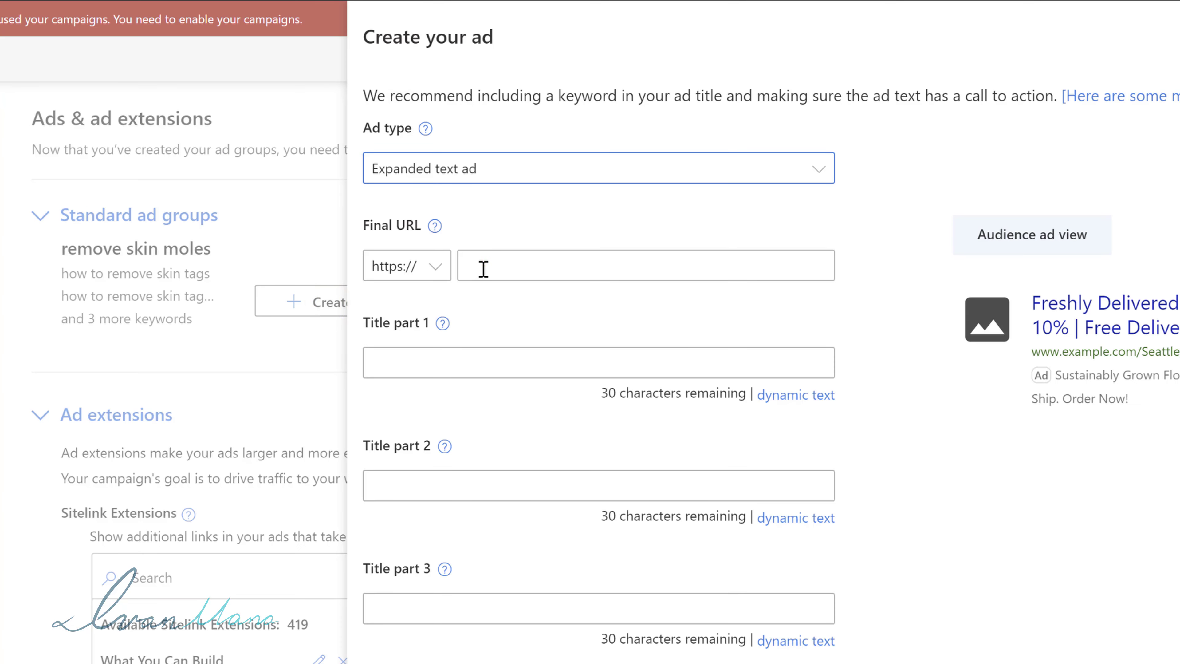
left_click(482, 267)
right_click(483, 266)
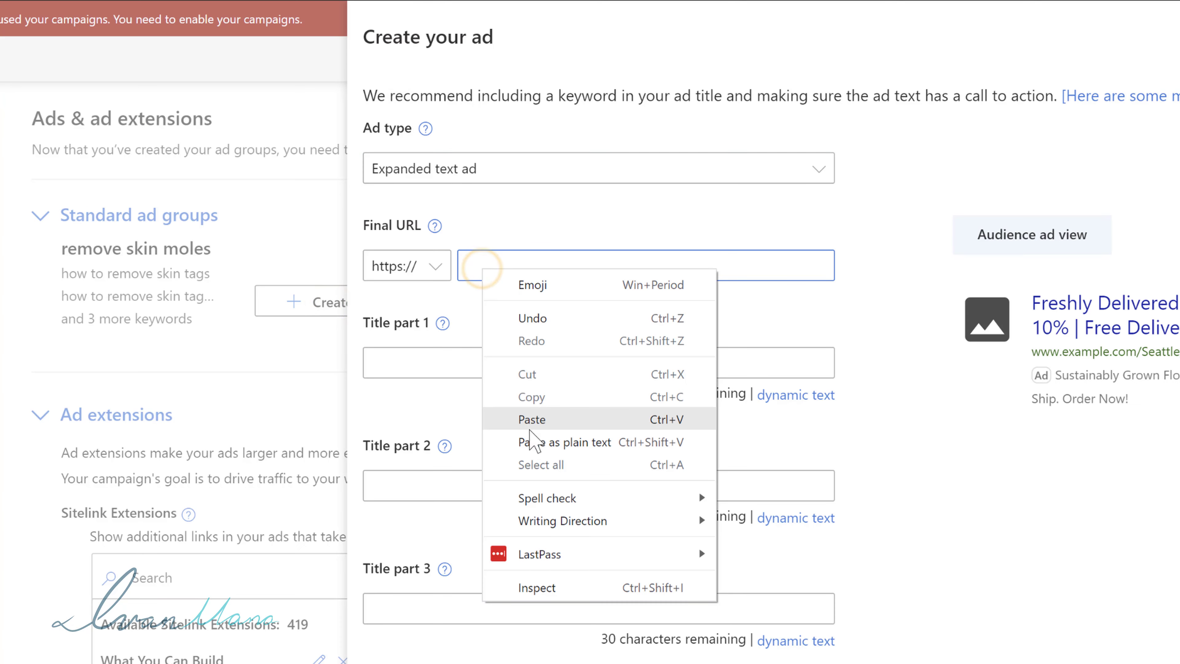
left_click(528, 418)
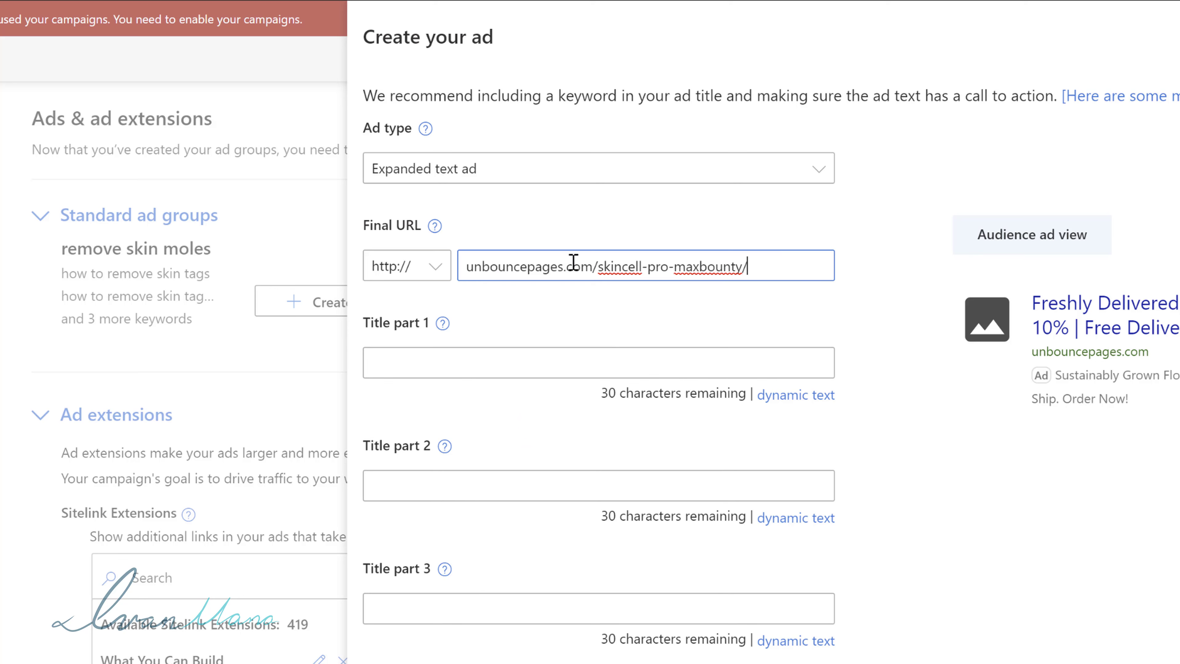
Step: Compare the domain in the final URL with the display address in the ad preview
double_click(562, 269)
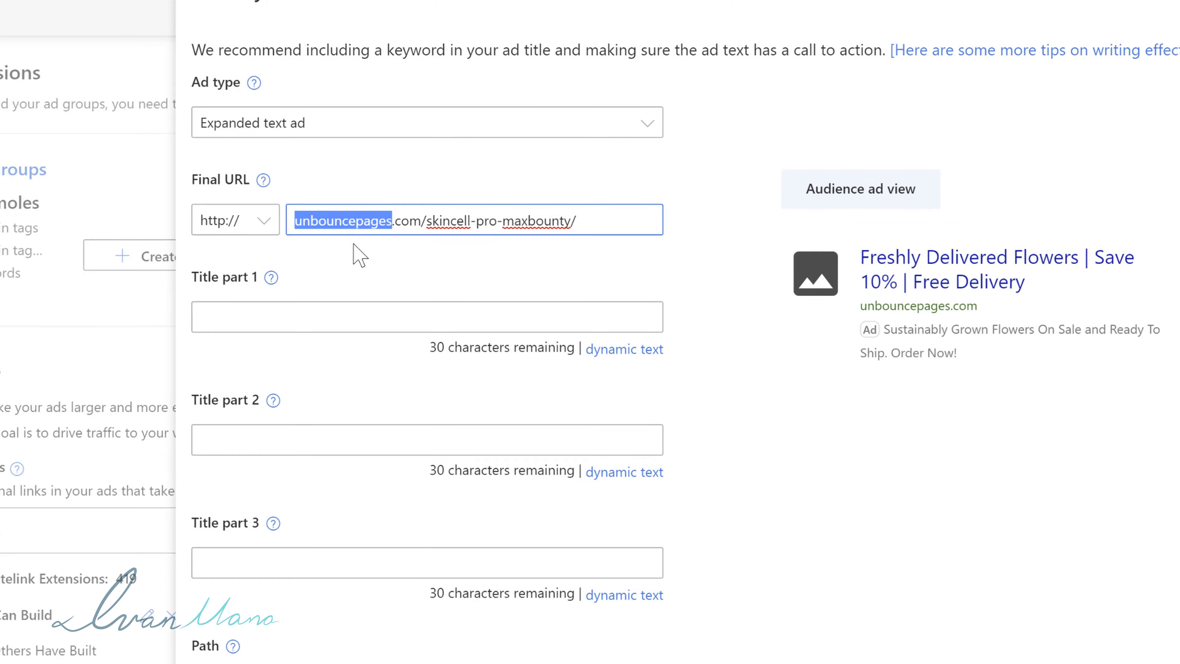
left_click(331, 210)
left_click_drag(298, 195, 199, 195)
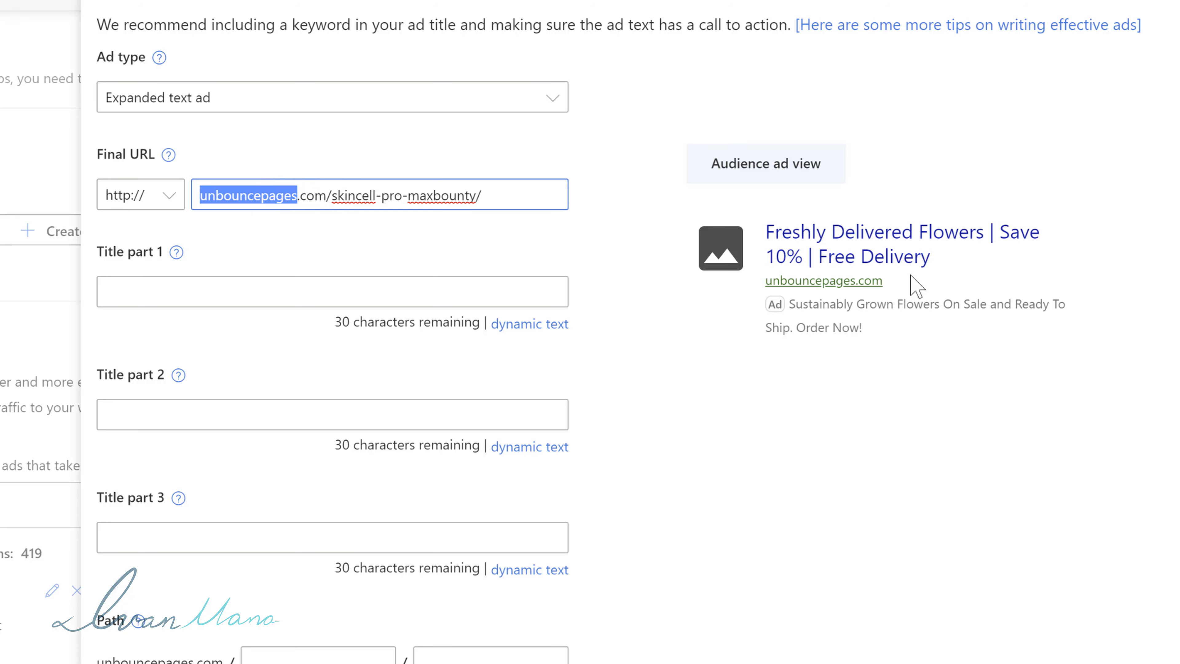
left_click_drag(904, 276, 758, 285)
left_click(741, 368)
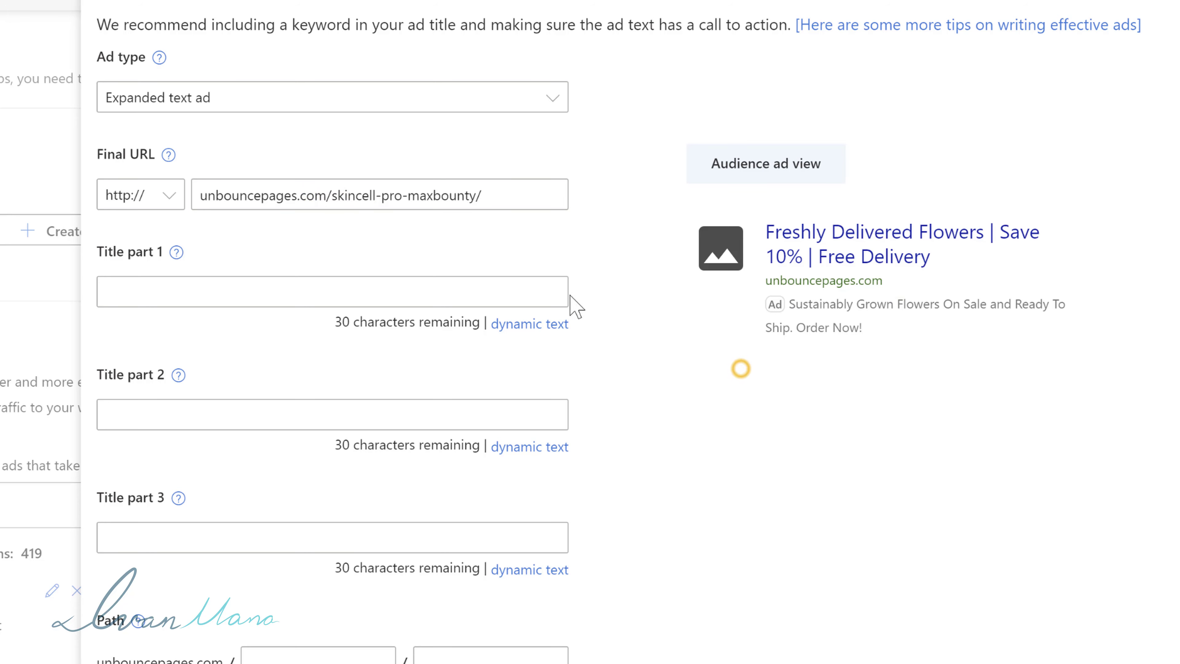
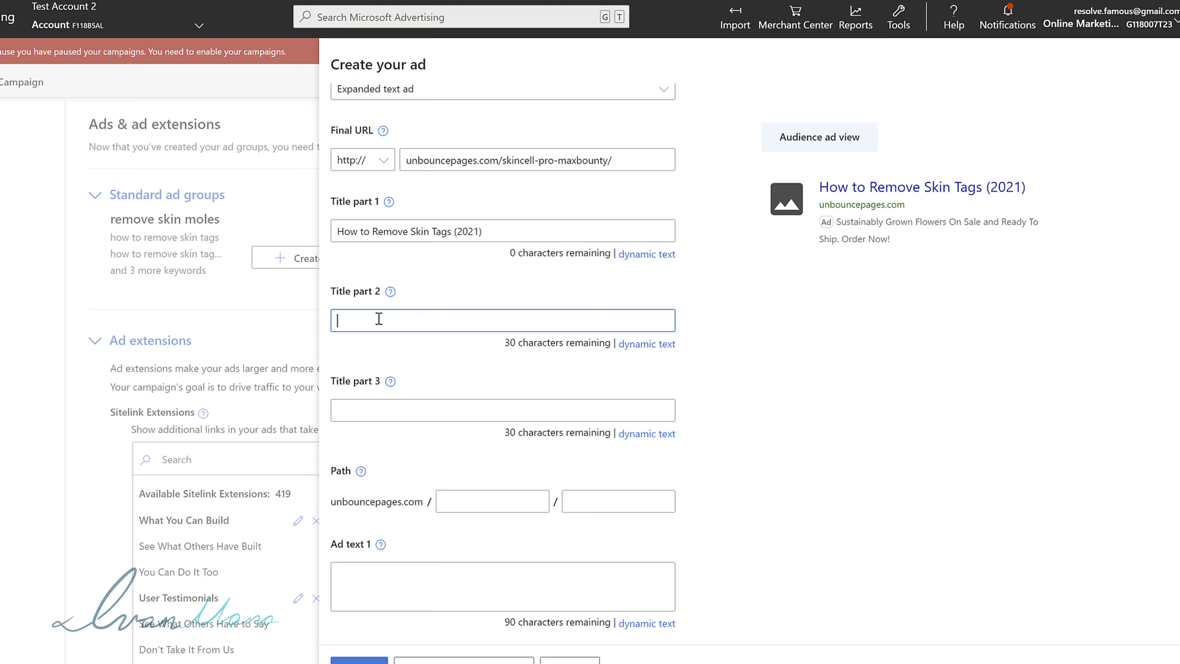
Step: Open the published Skincell Pro landing page from Unbounce in a new tab, review its headline and return to the ad form
left_click(240, 3)
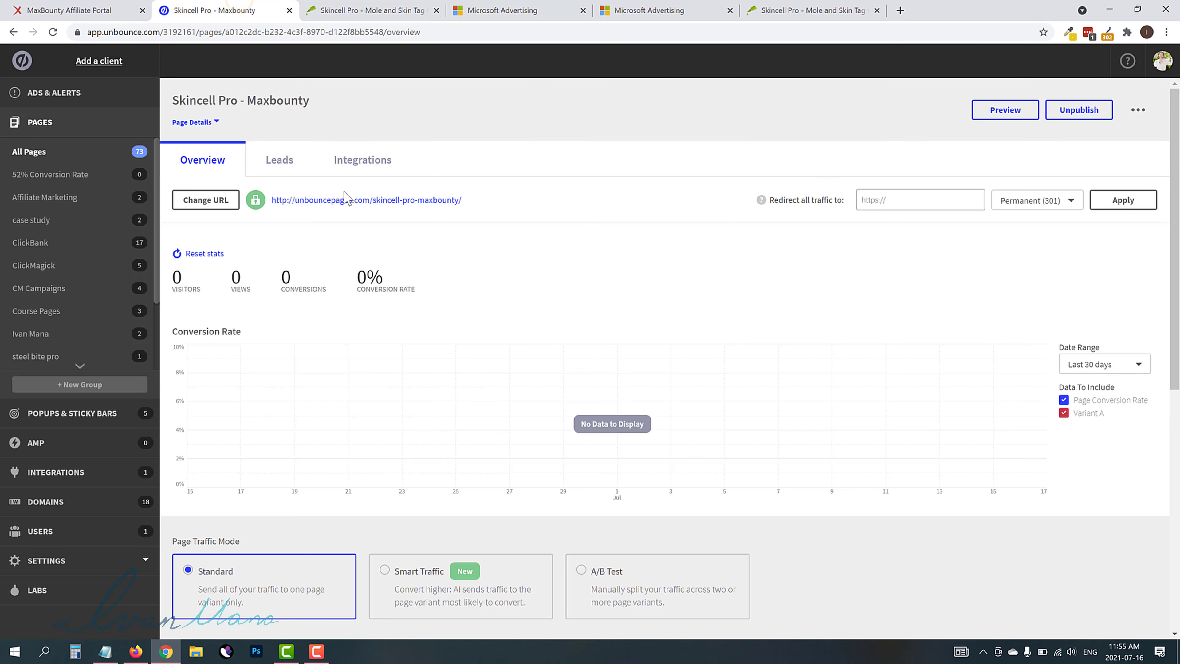
right_click(344, 192)
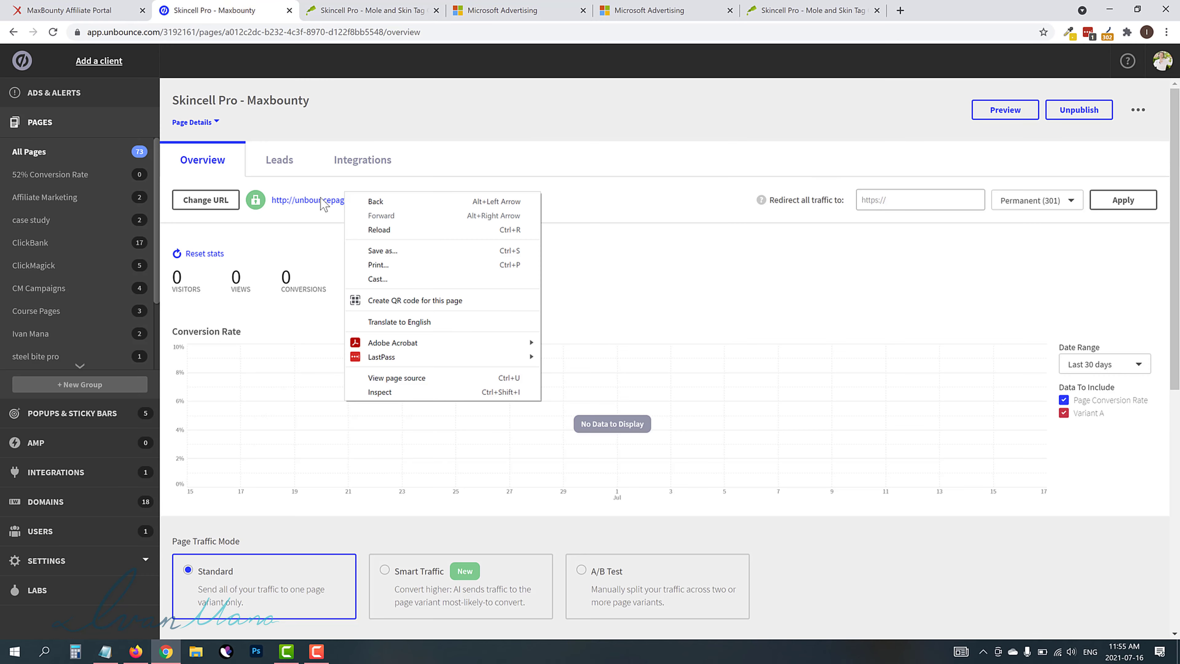
right_click(320, 197)
left_click(380, 208)
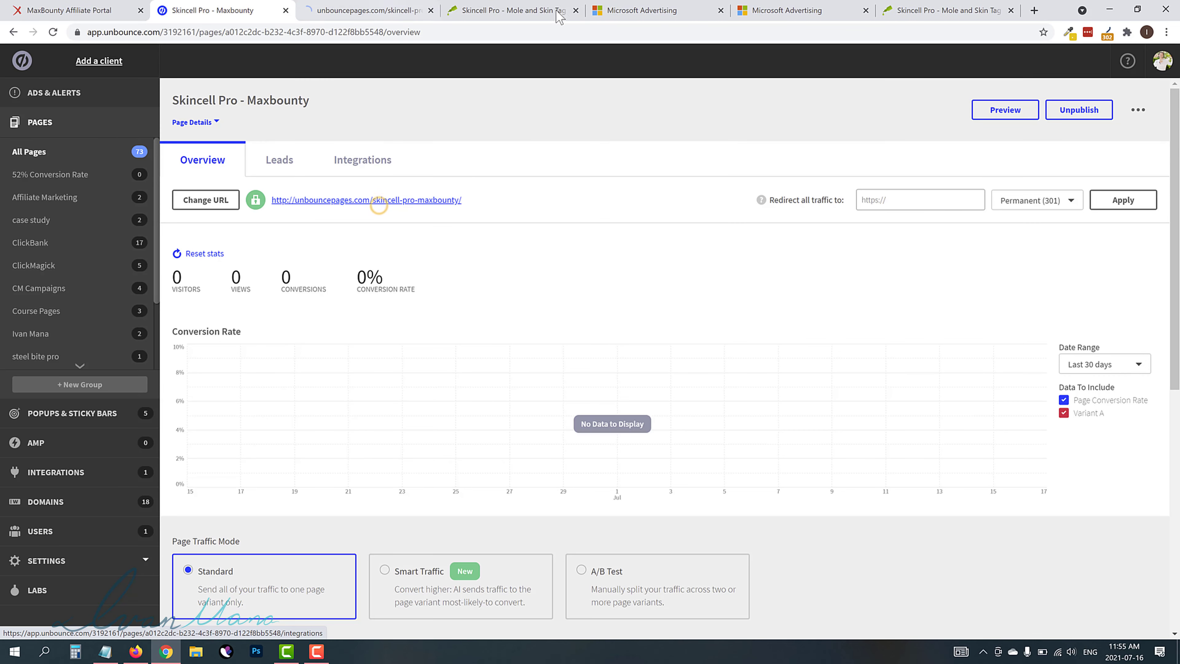
left_click(500, 7)
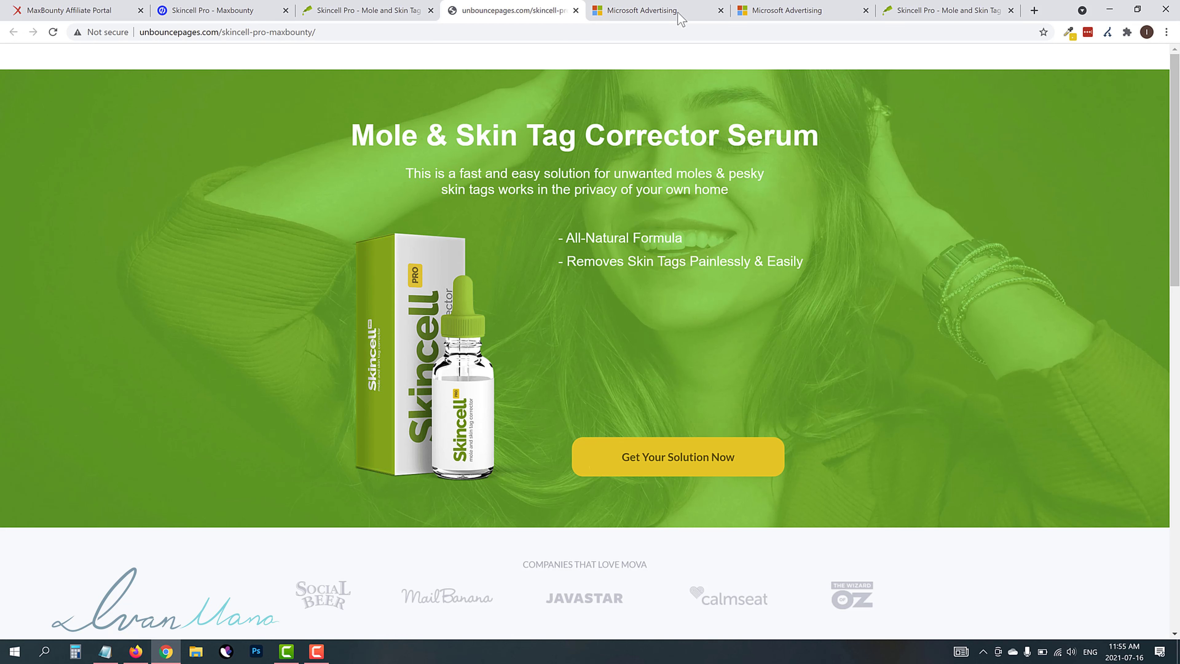
left_click(693, 9)
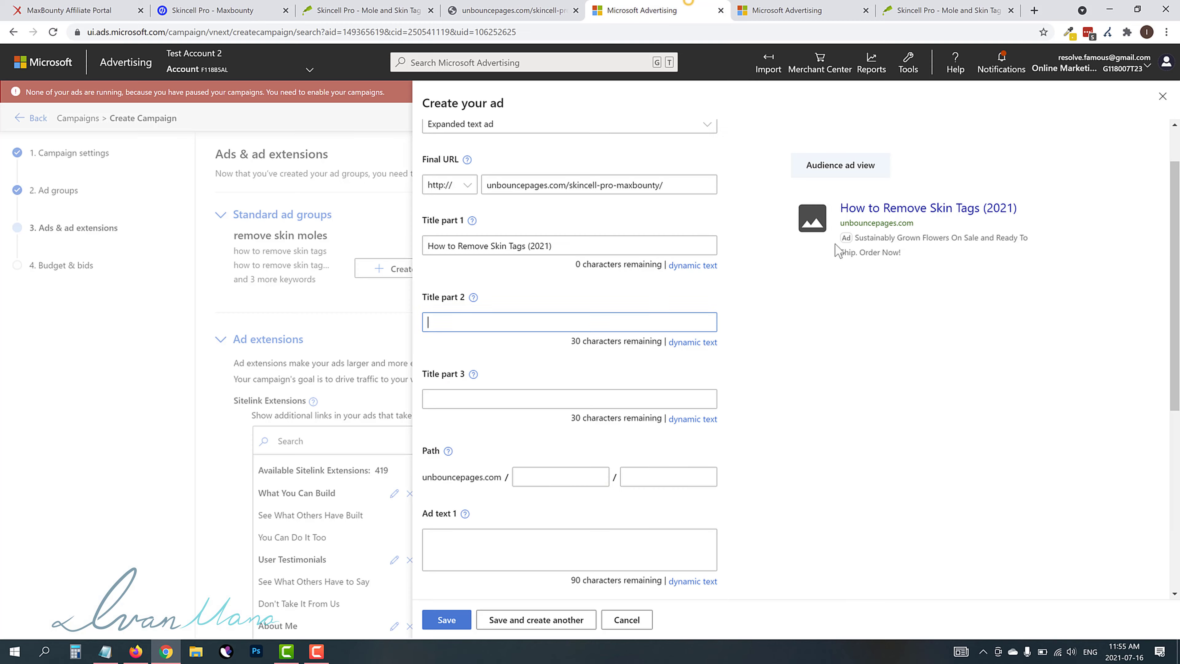
Step: Close the extra Microsoft Advertising tab and set the ad's title part 2 to "Order Your Solution Now"
left_click(844, 10)
left_click(865, 10)
left_click(865, 10)
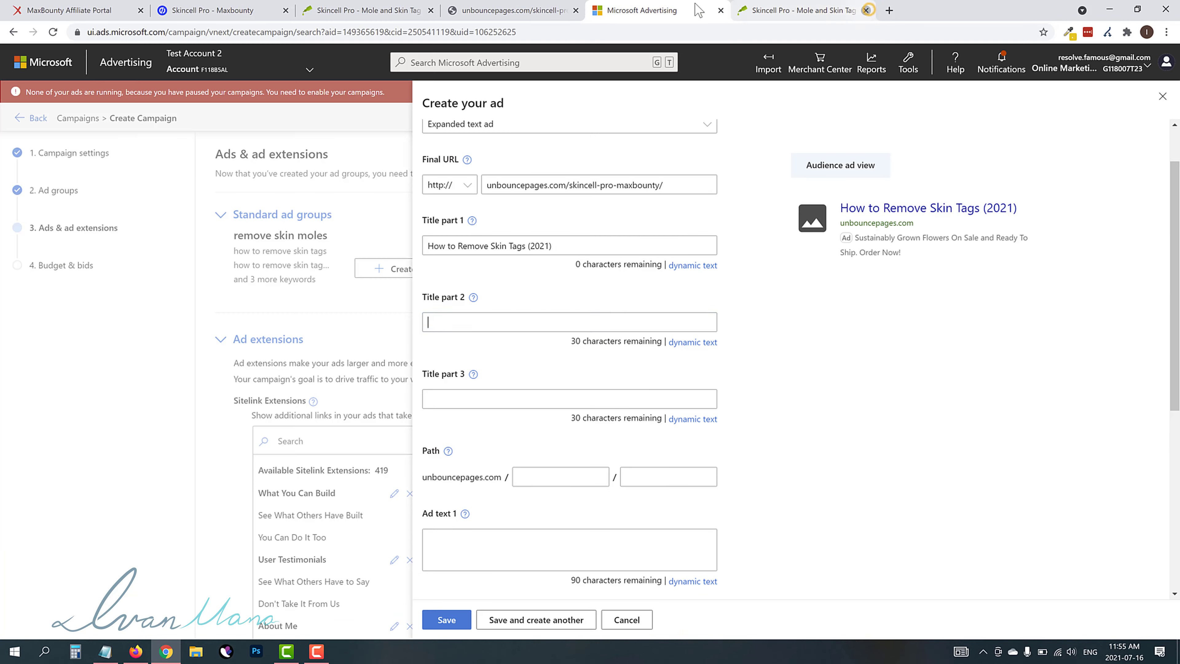
left_click(452, 316)
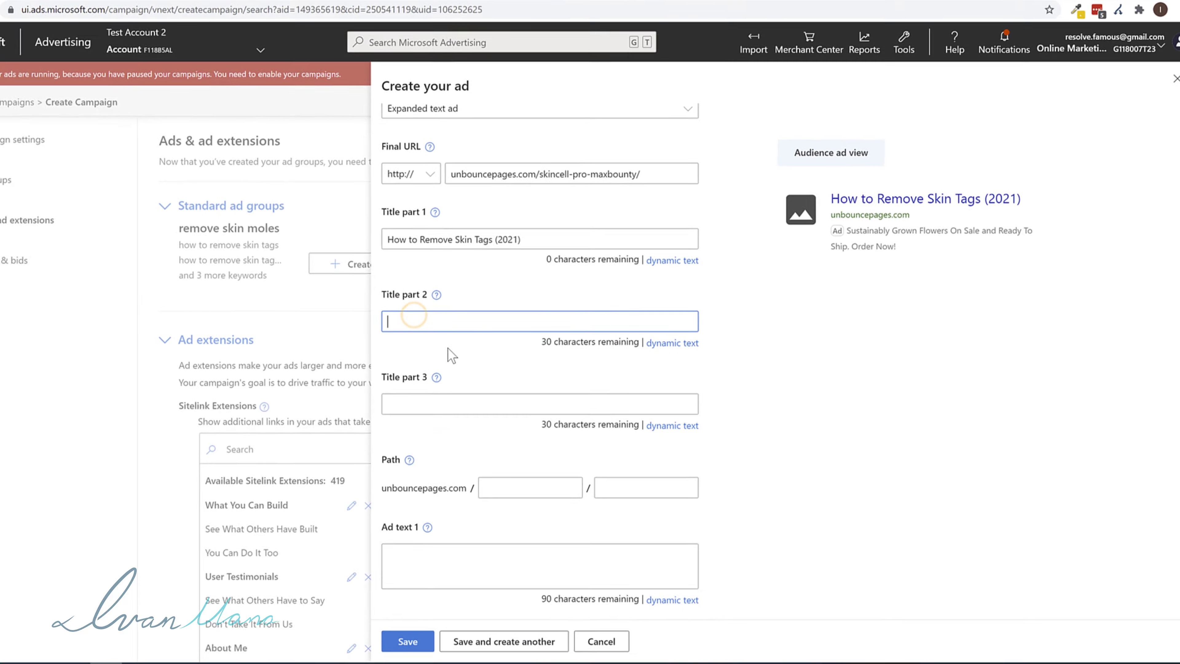
type("Order ")
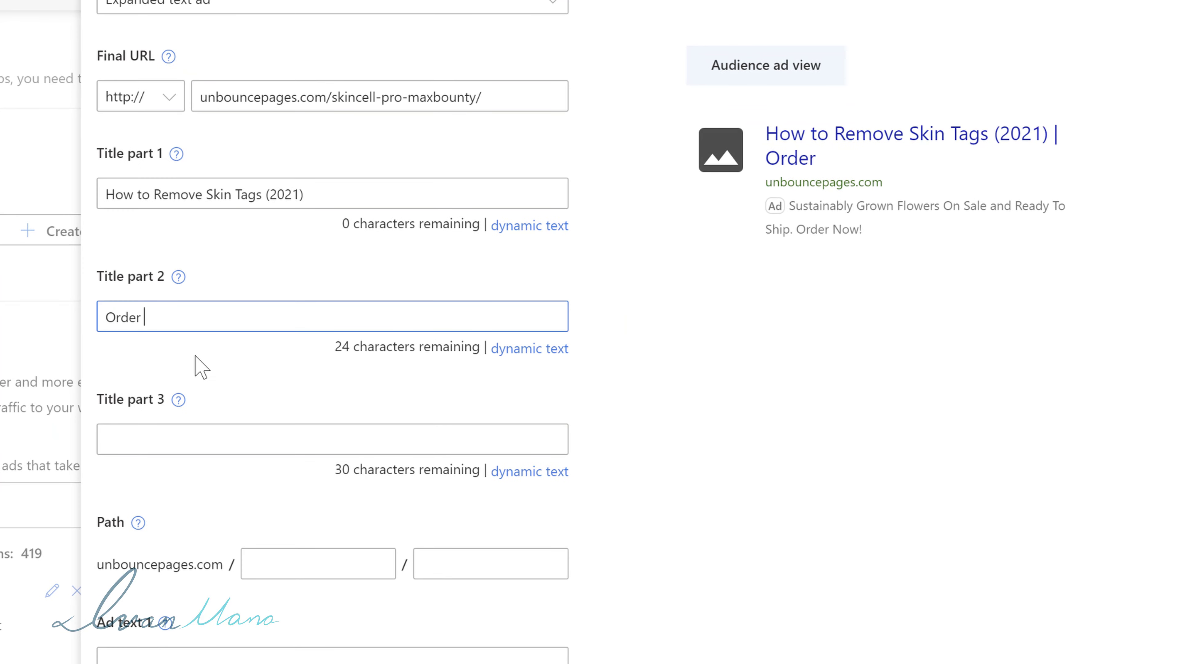
type("Your Solution Now")
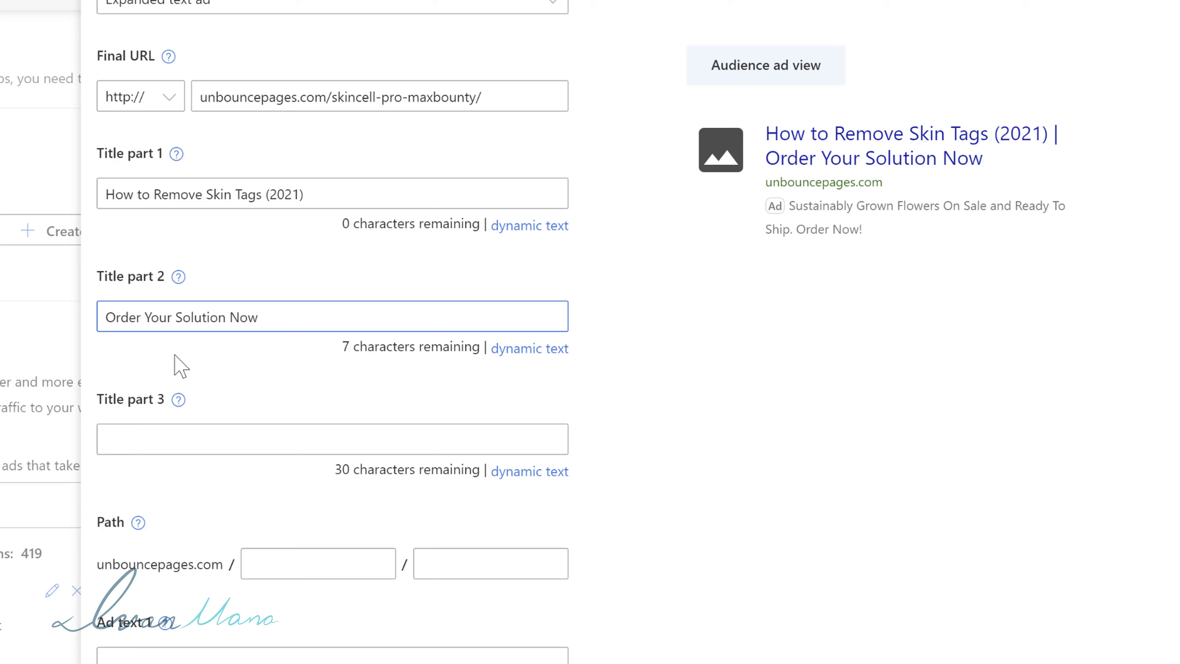
Step: Set the ad's title part 3 to "100% All-Natural"
left_click(127, 447)
scroll(205, 490, "down", 2)
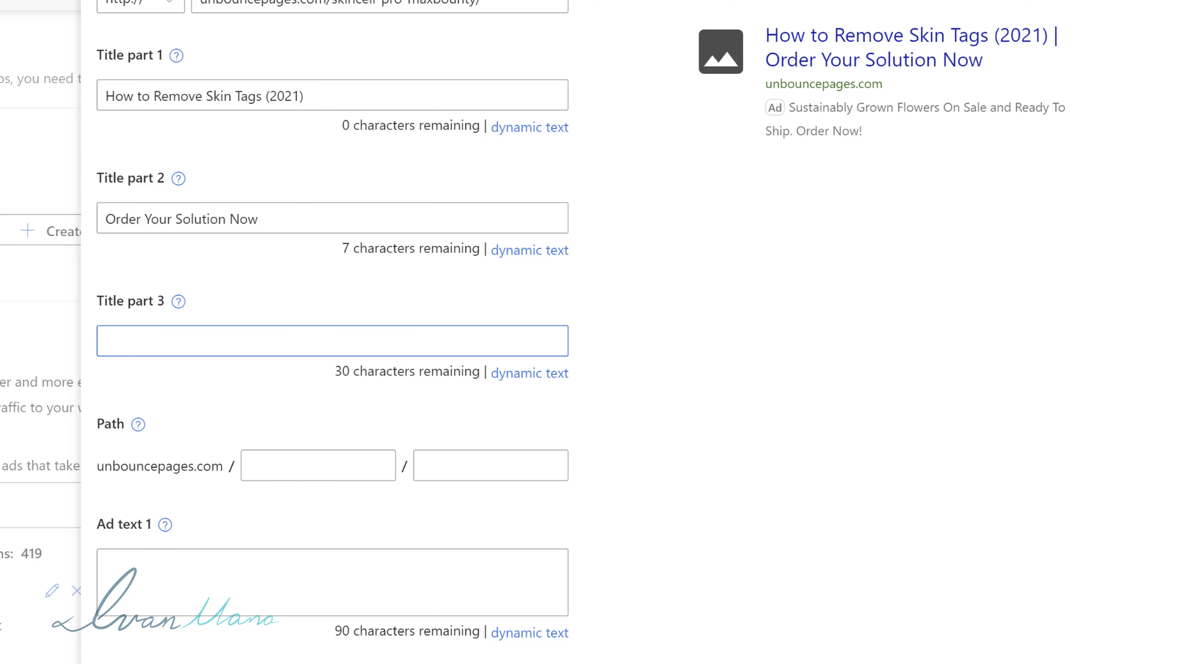
scroll(229, 427, "up", 2)
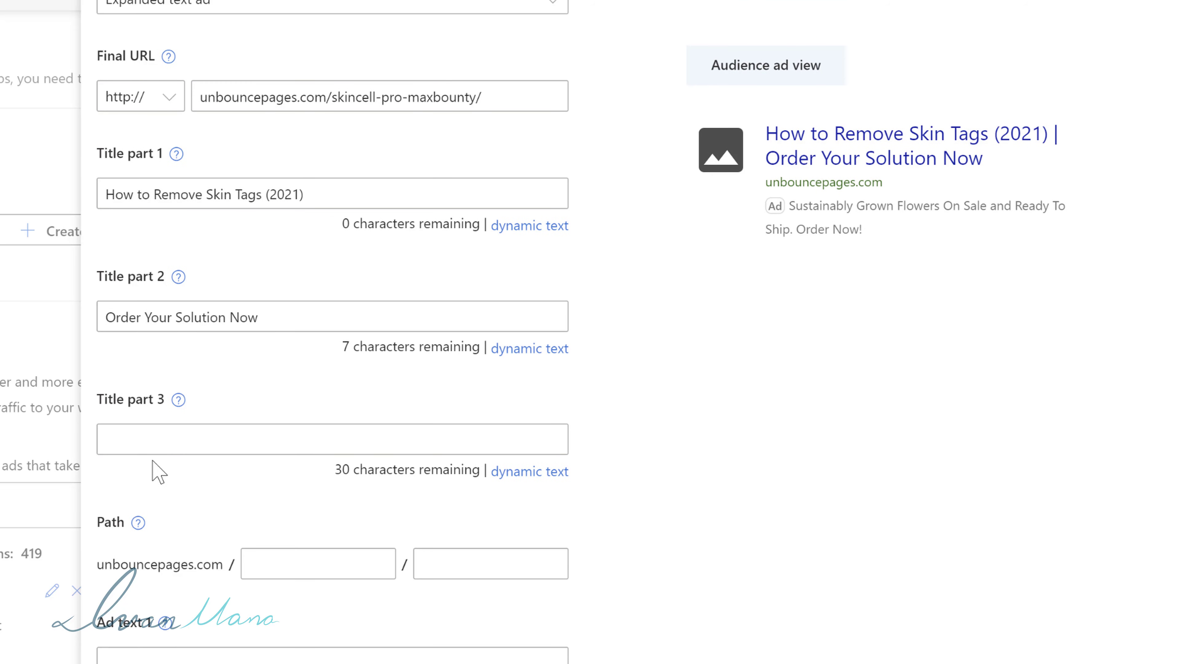
left_click(176, 449)
right_click(175, 450)
left_click(113, 436)
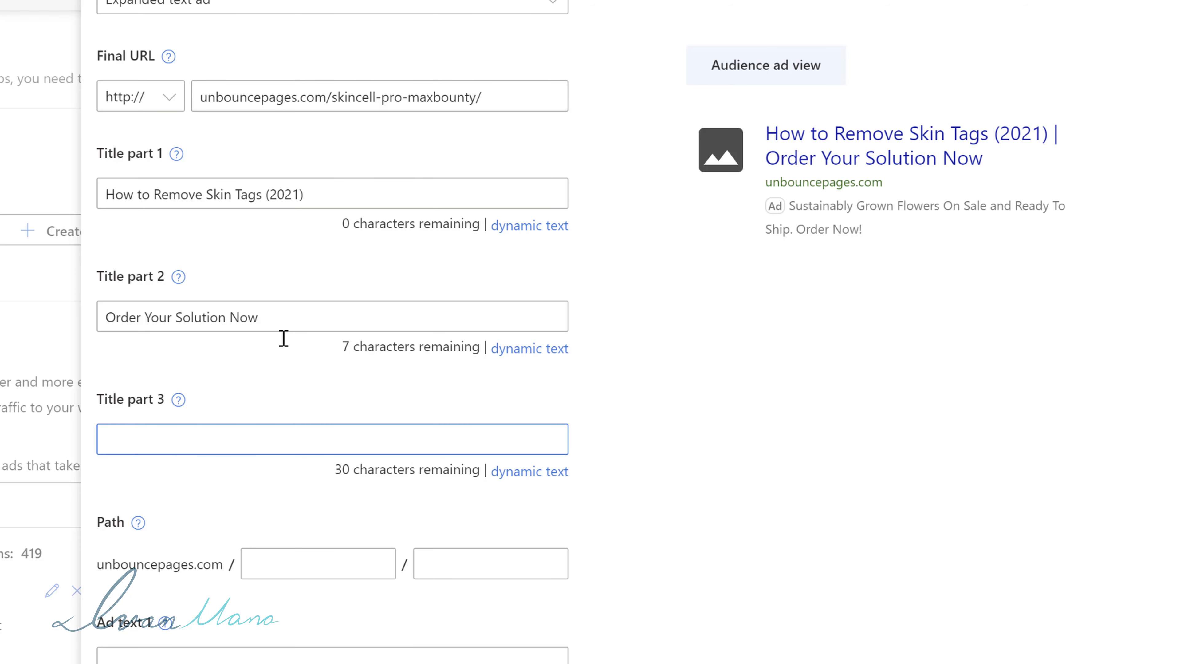
left_click(169, 445)
type("100% ")
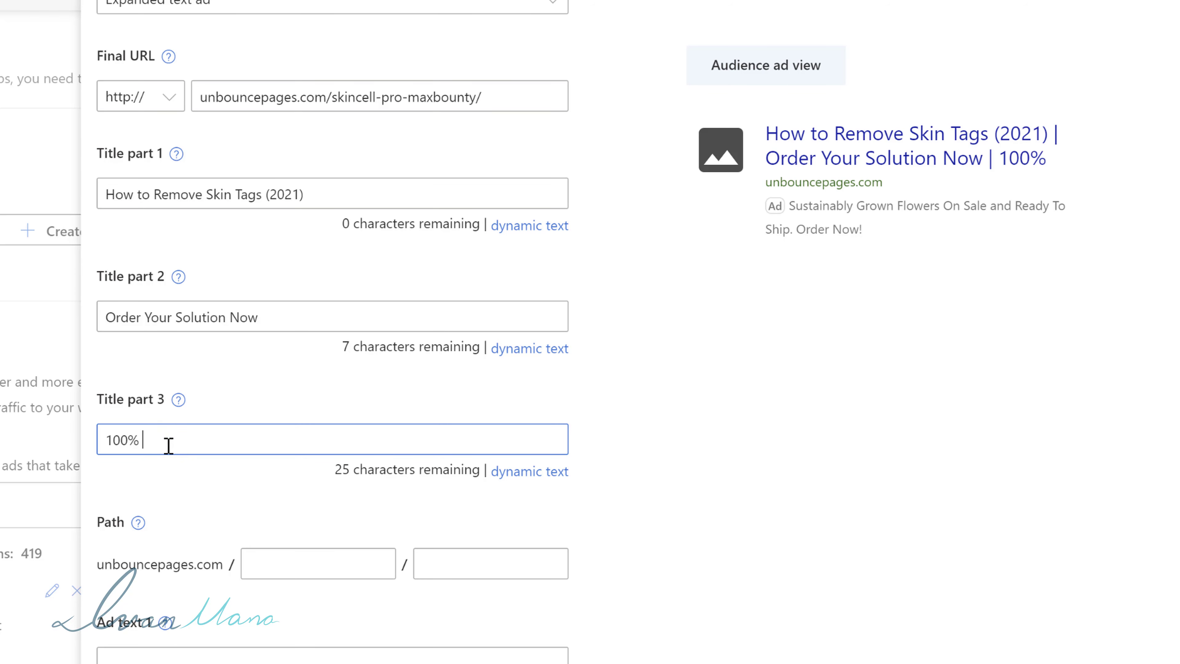
type("All-Natural")
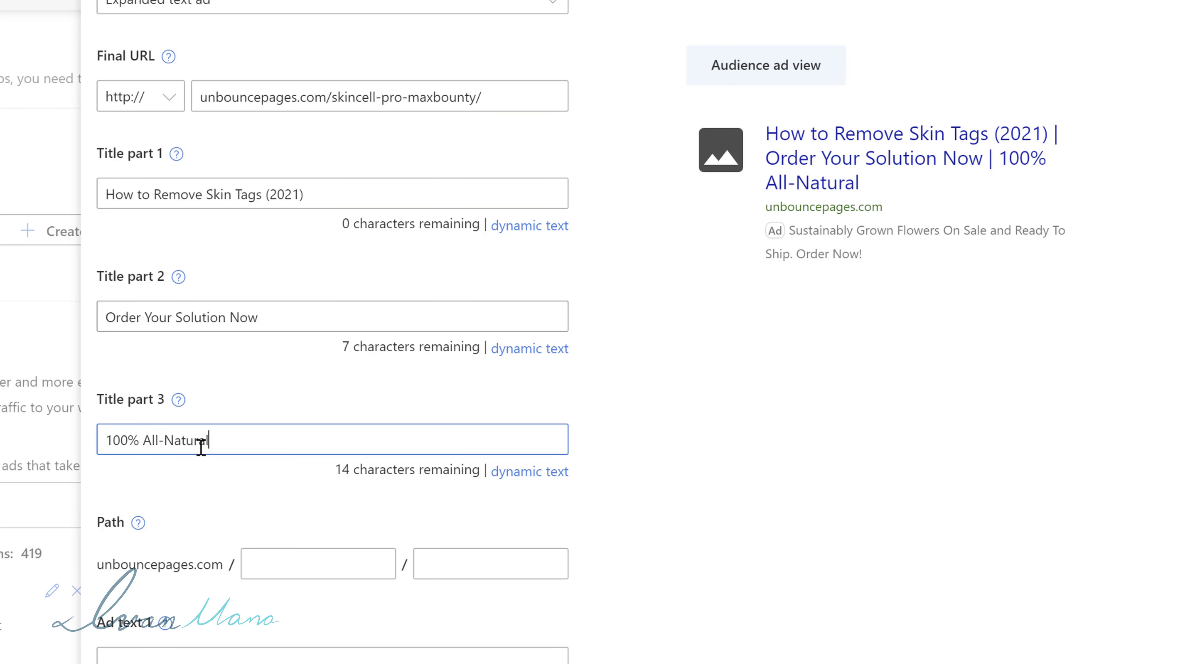
Step: Copy the "This is a fast and easy solution" description beneath the headline of the Skincell Pro offer page
scroll(217, 443, "down", 4)
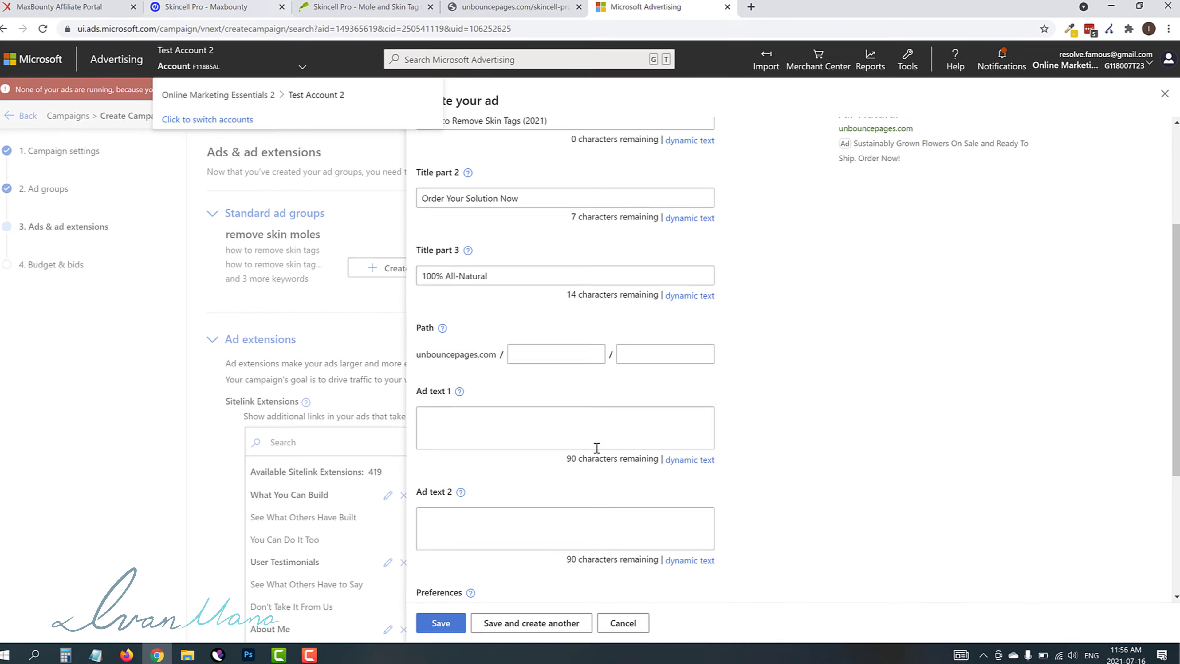
left_click(363, 7)
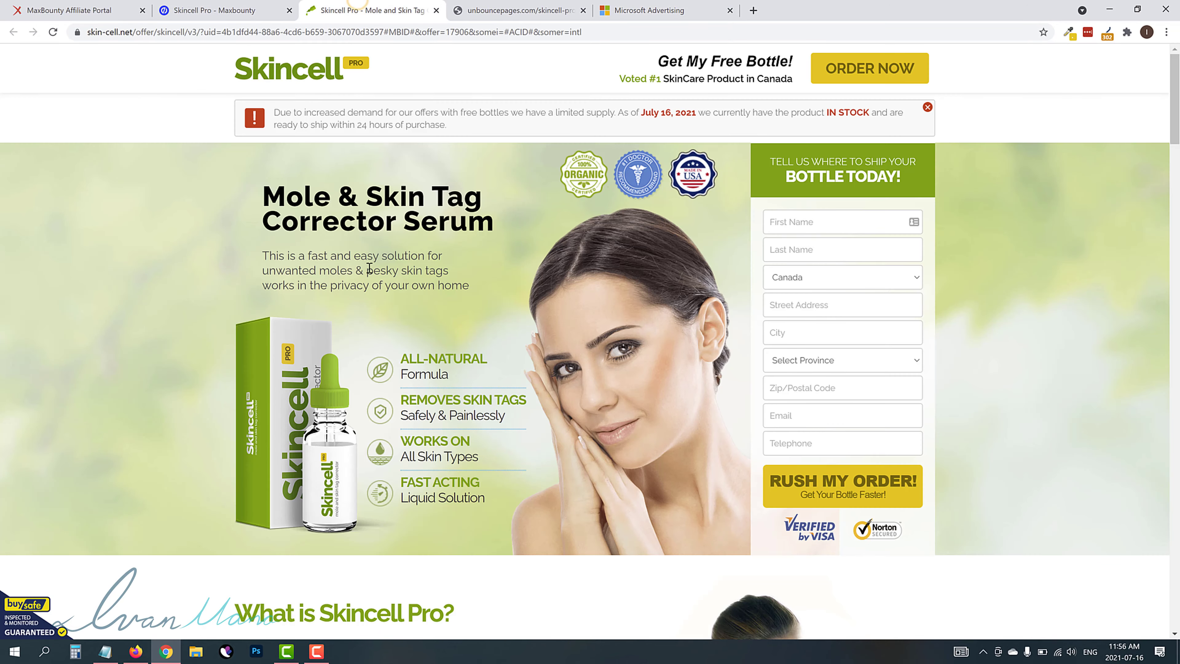
triple_click(365, 269)
right_click(365, 259)
left_click(391, 272)
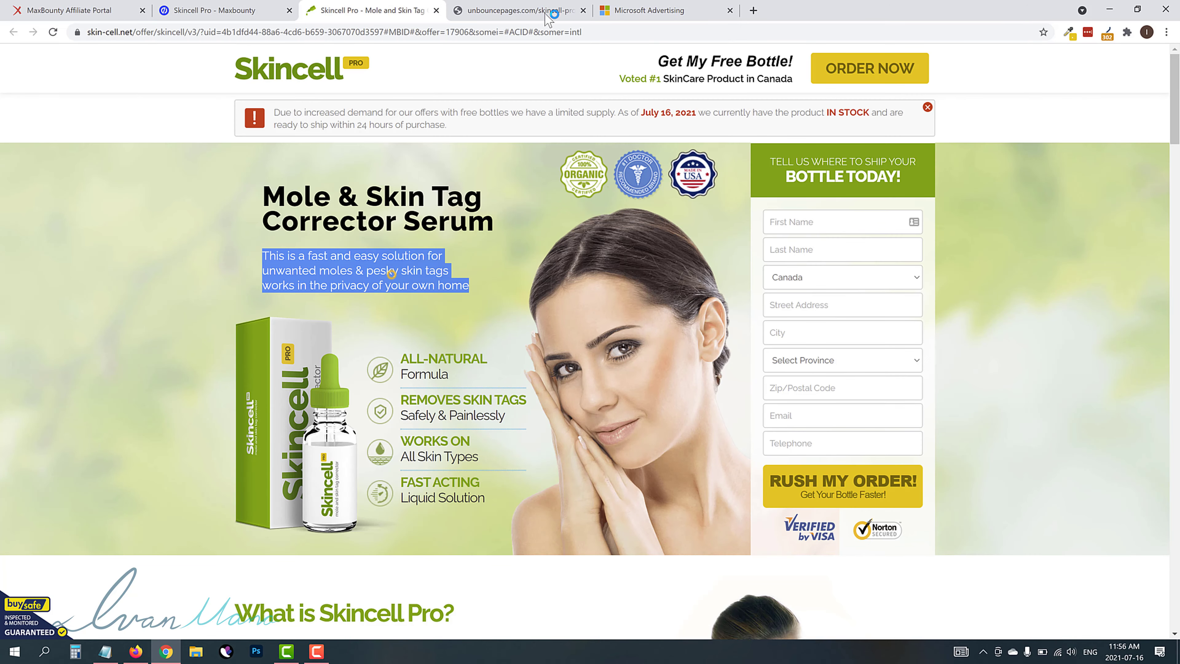
Step: Paste the copied product description into Ad text 1 of the Microsoft Advertising ad and remove the trailing blank lines
left_click(539, 6)
left_click(649, 10)
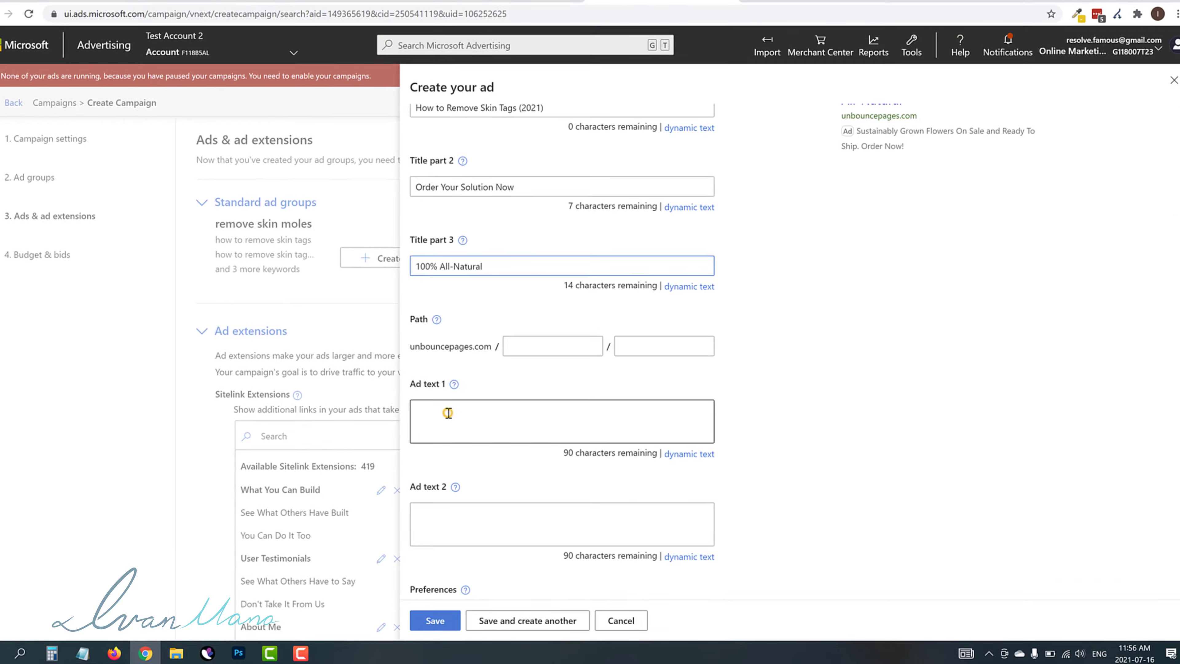
right_click(447, 413)
left_click(476, 509)
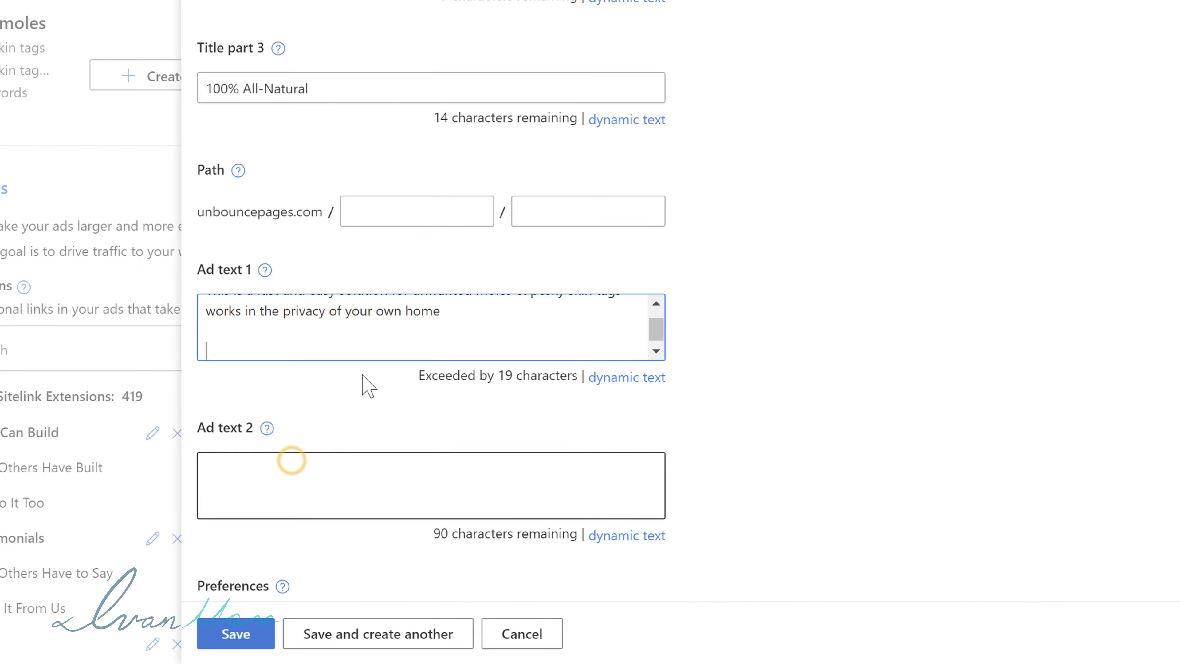
left_click(482, 331)
key("BackSpace")
key("BackSpace")
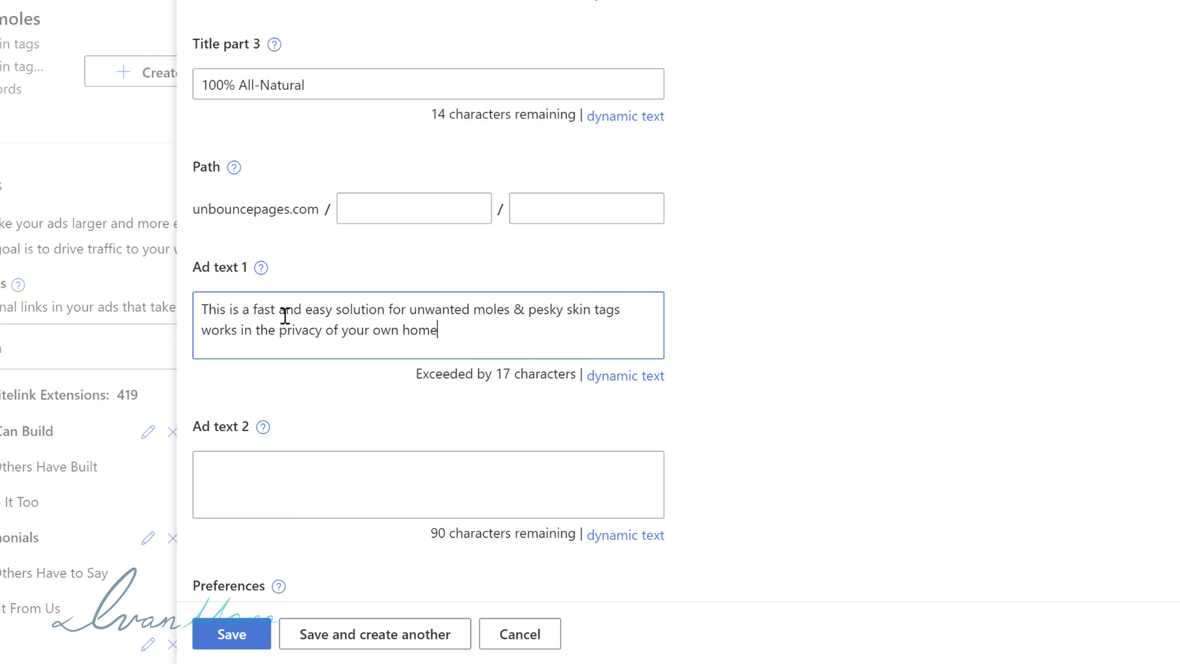
Step: Shorten and capitalize the opening of Ad text 1 so it reads "Fast & Easy Solution"
left_click_drag(200, 308, 258, 308)
type("F")
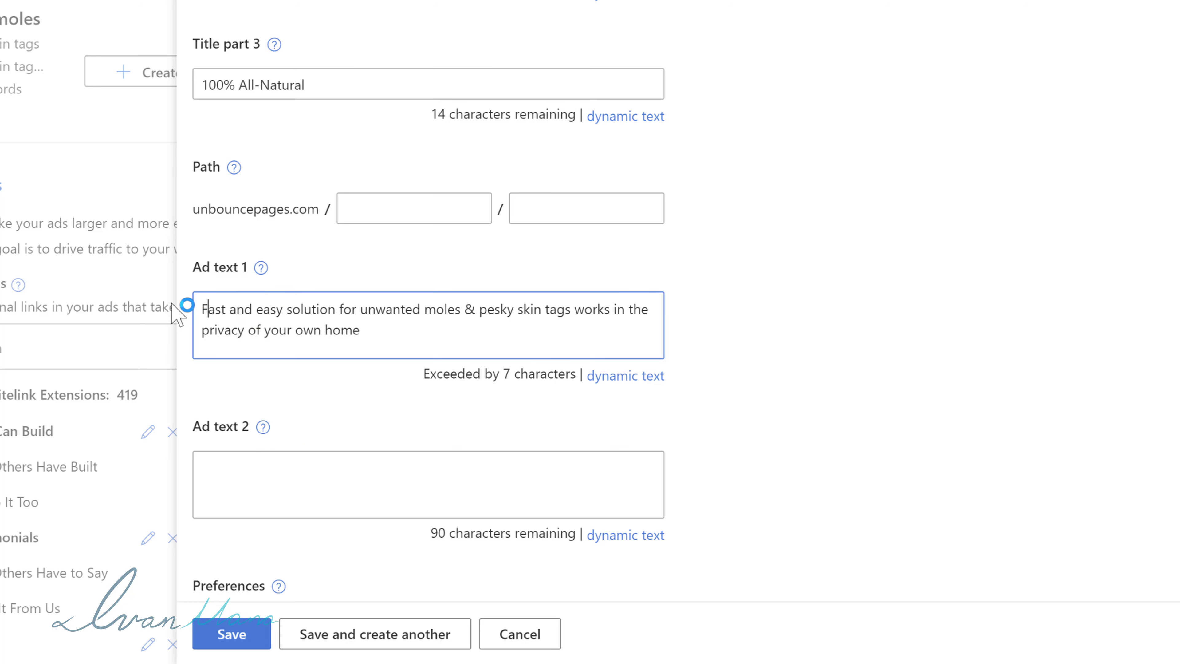
double_click(247, 305)
type("&")
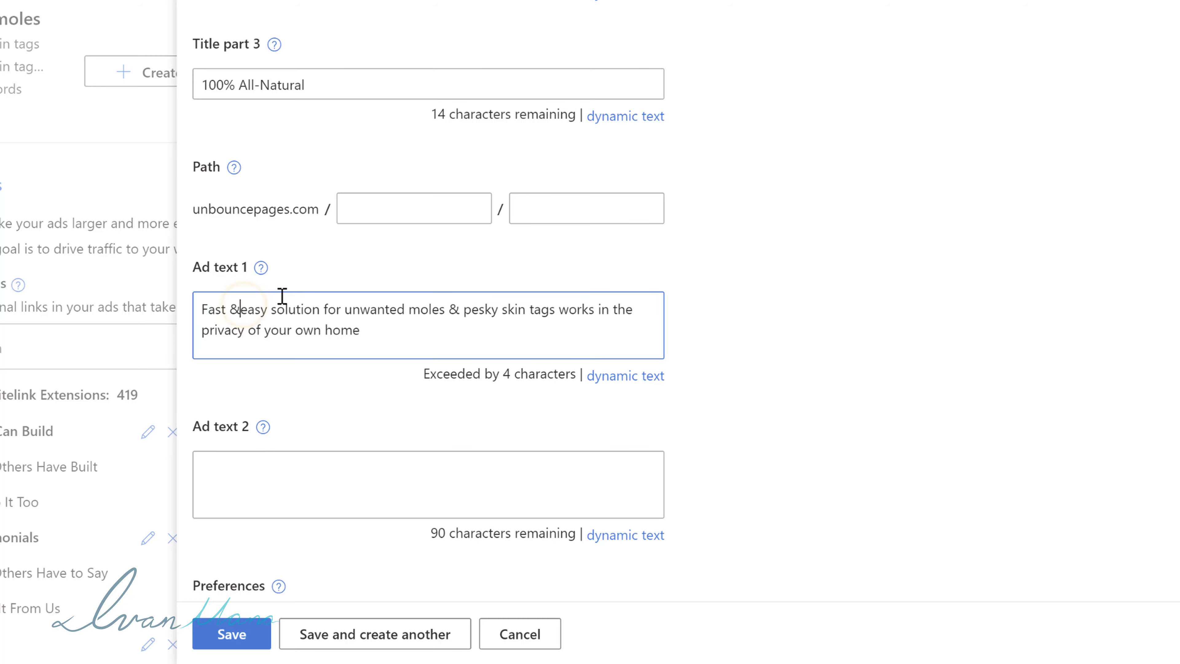
key("BackSpace")
type("E")
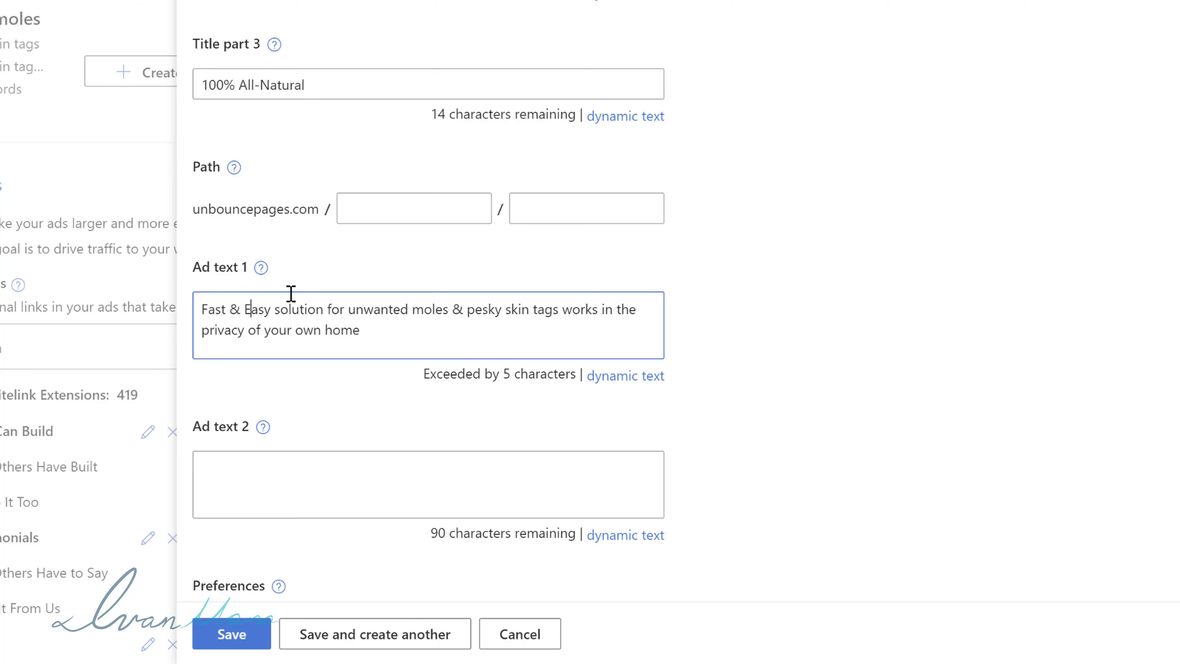
scroll(592, 176, "up", 5)
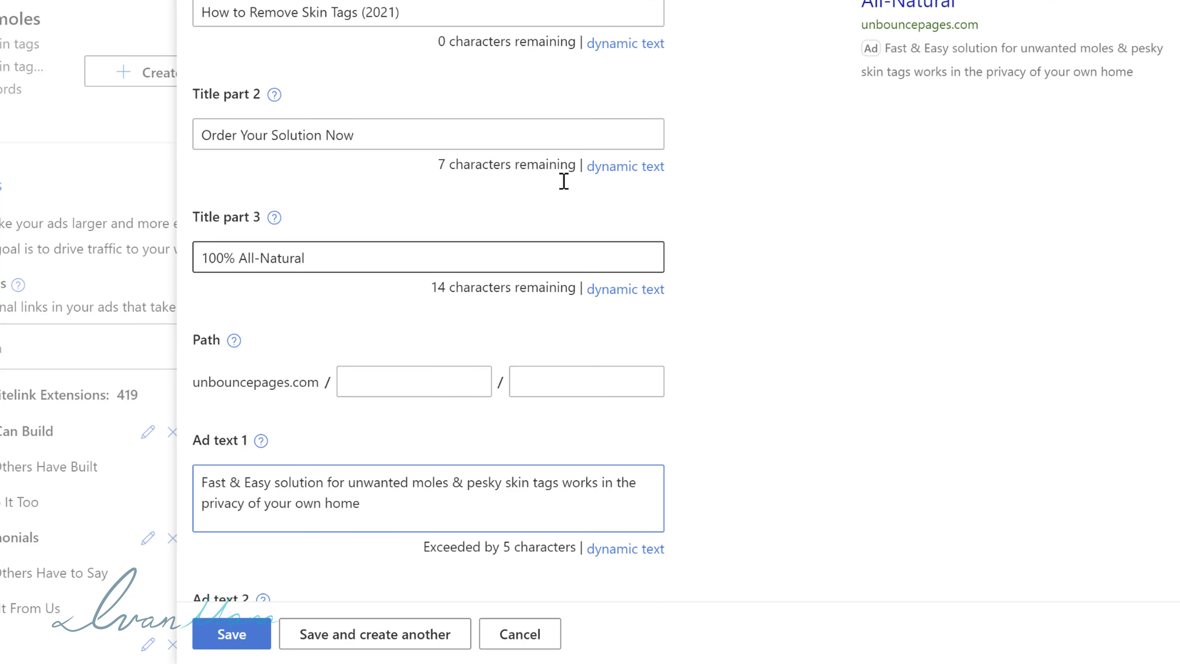
scroll(390, 115, "down", 2)
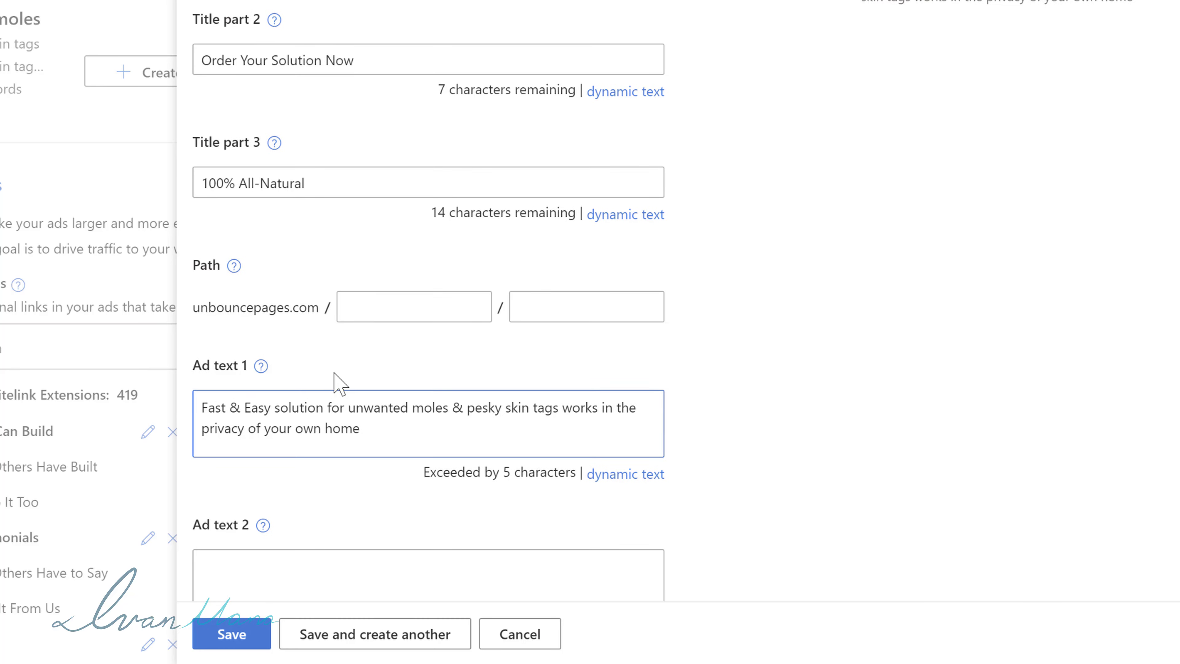
left_click(280, 404)
key("BackSpace")
type("S")
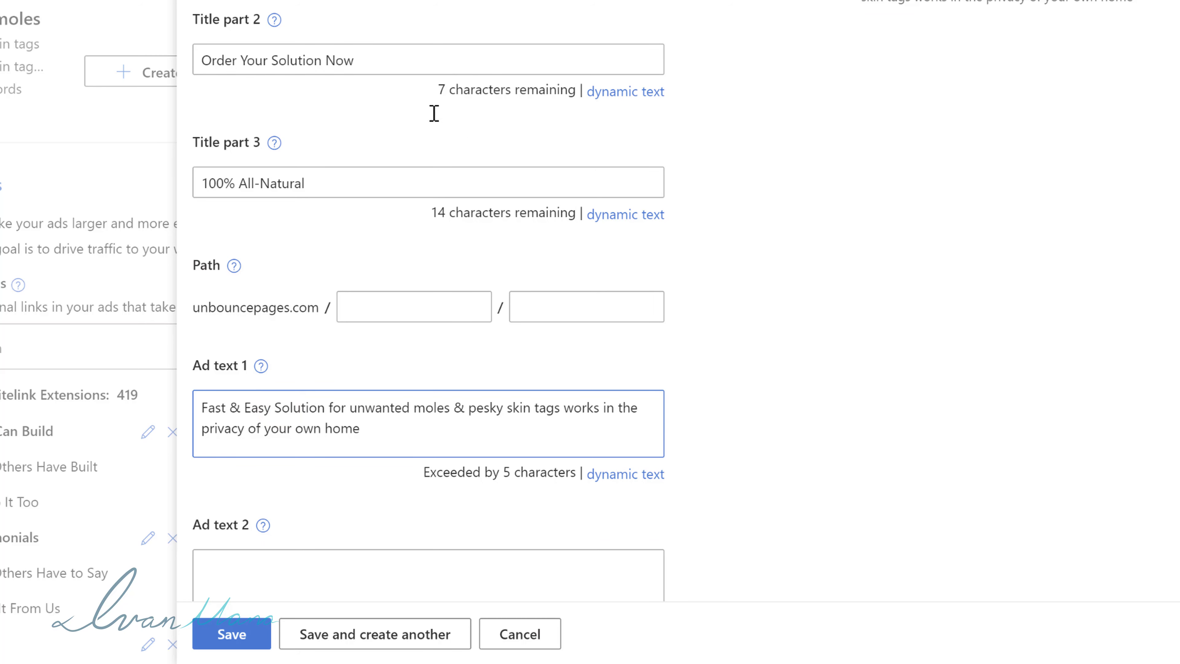
Step: In Ad text 1, add "to Remove Skin Tags & Moles" after "Solution" and replace "for unwanted moles & pesky skin tags" with "That"
left_click(321, 407)
type("to R")
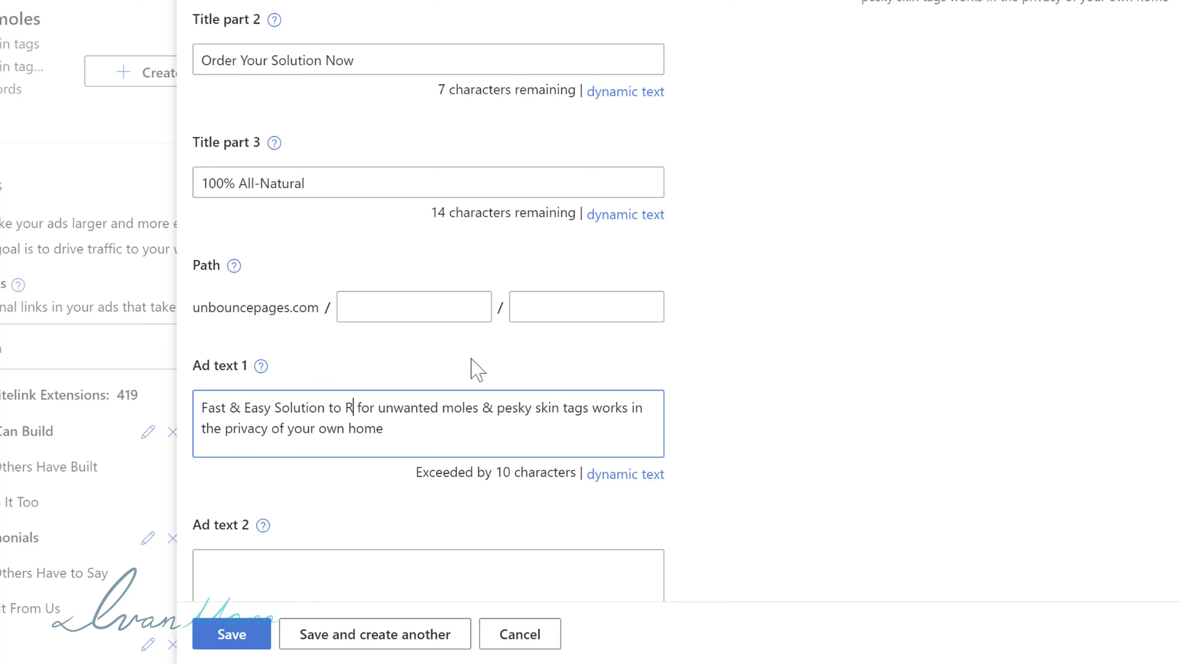
type("emove Skin Tags")
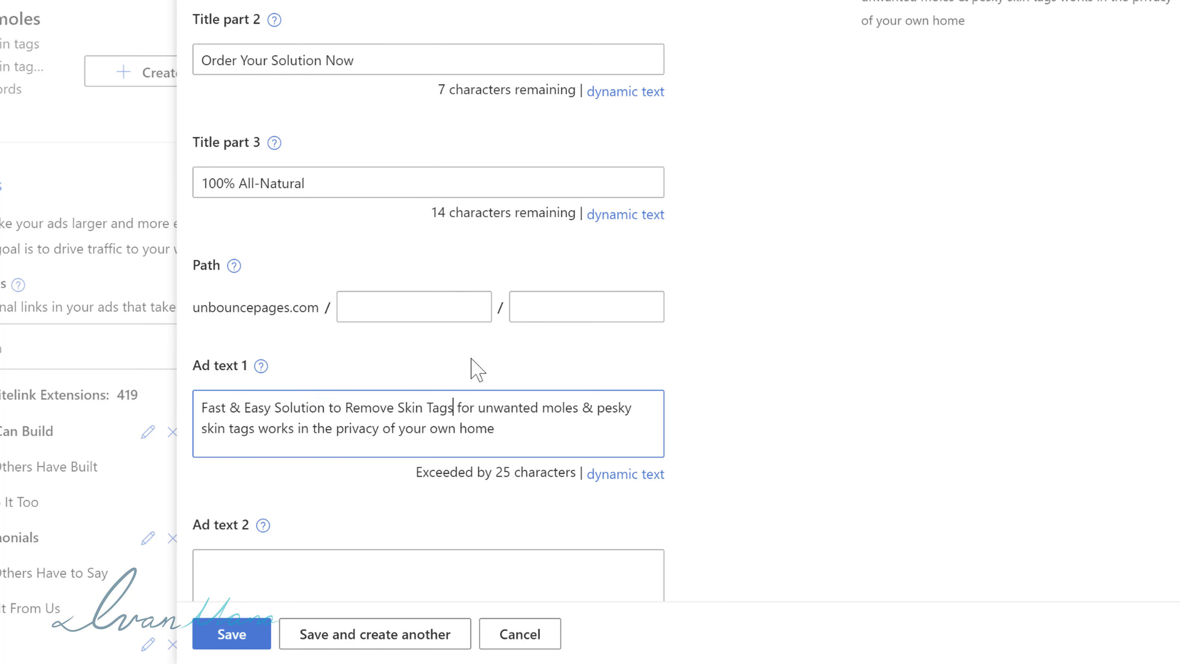
type(" & Moles")
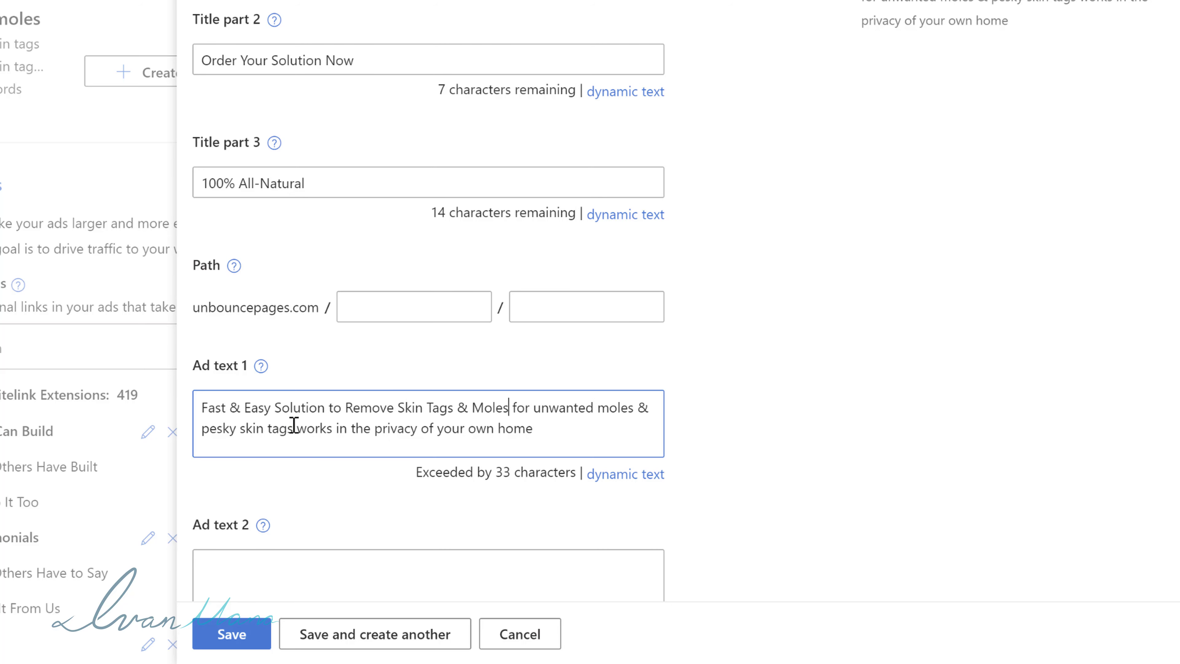
left_click_drag(294, 424, 516, 408)
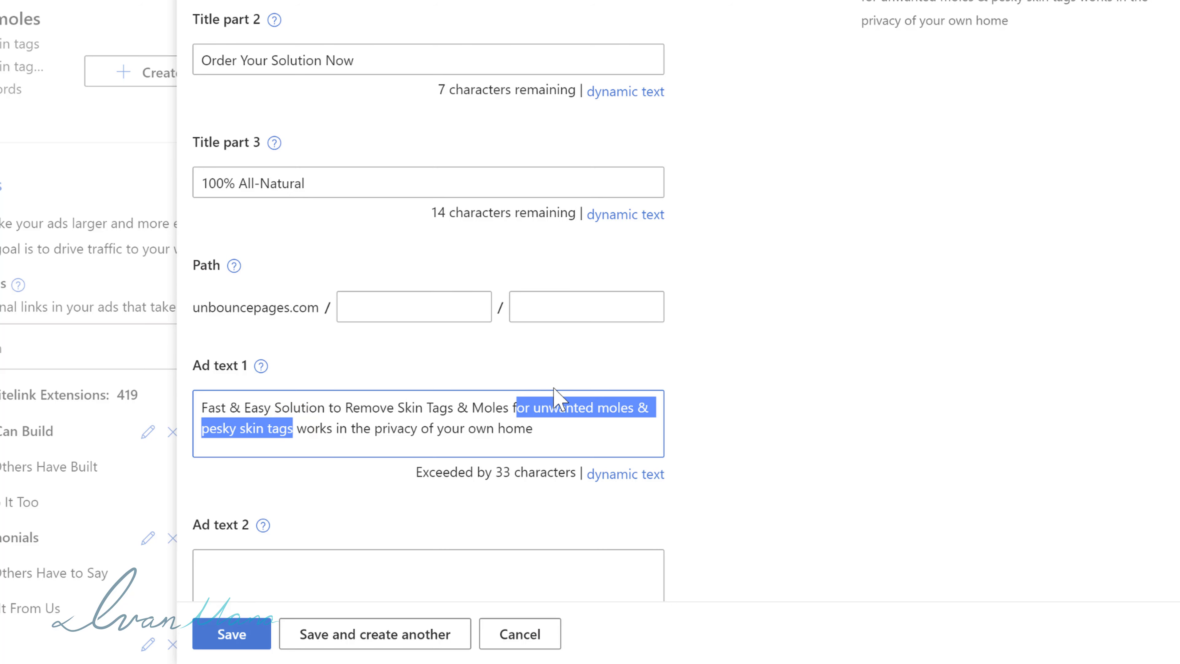
key("BackSpace")
key("BackSpace")
type("That")
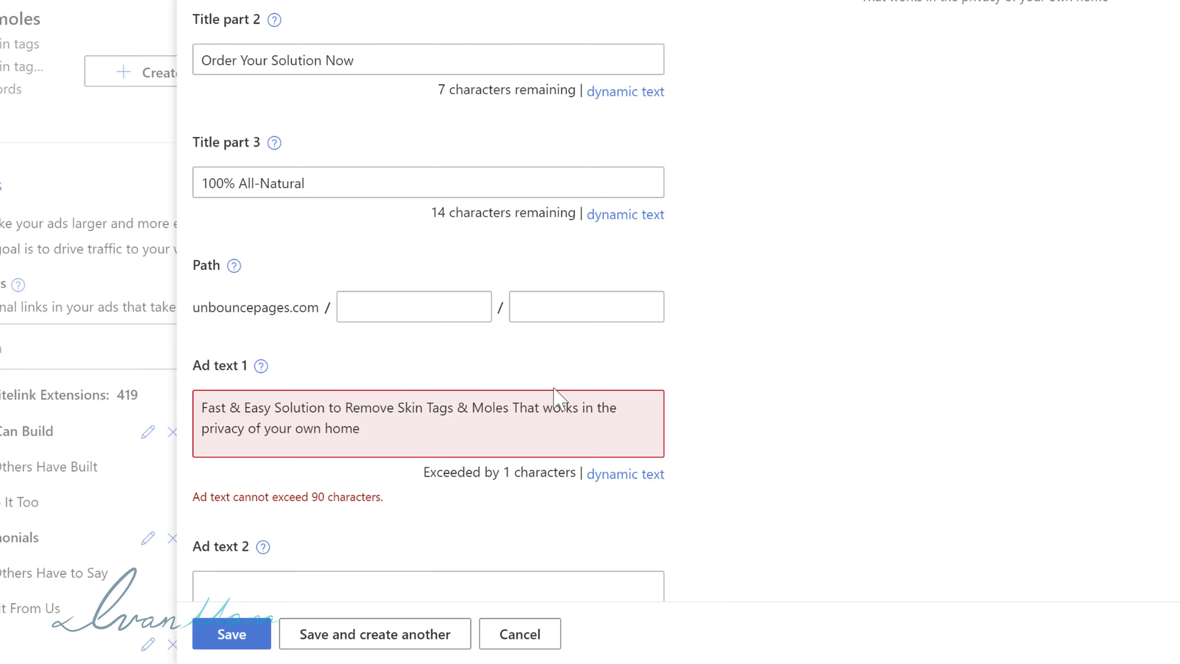
Step: Capitalize "Works", "In", "Privacy" and "Your" in Ad text 1
key("BackSpace")
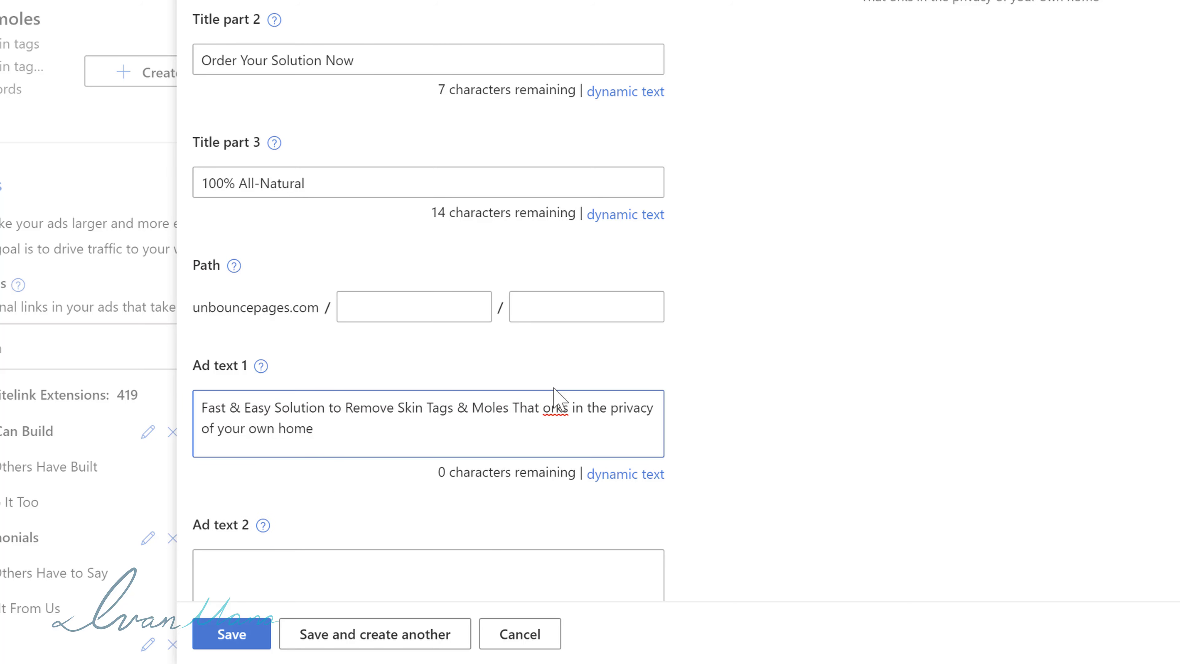
type("W")
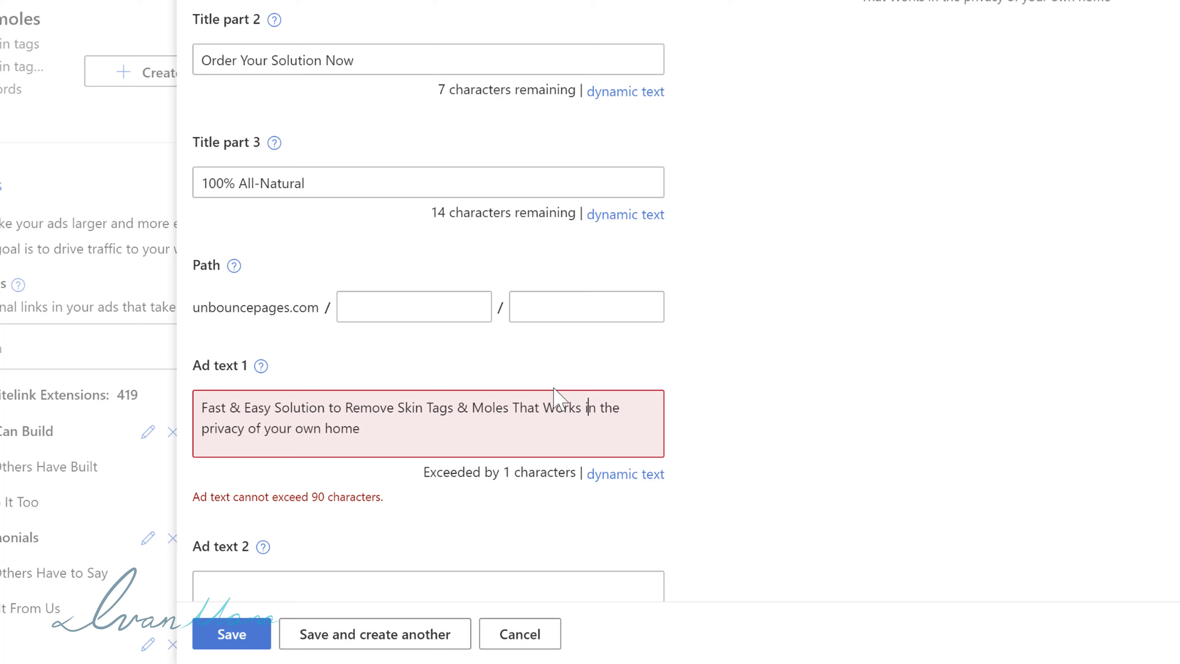
key("BackSpace")
type("I")
key("BackSpace")
type("P")
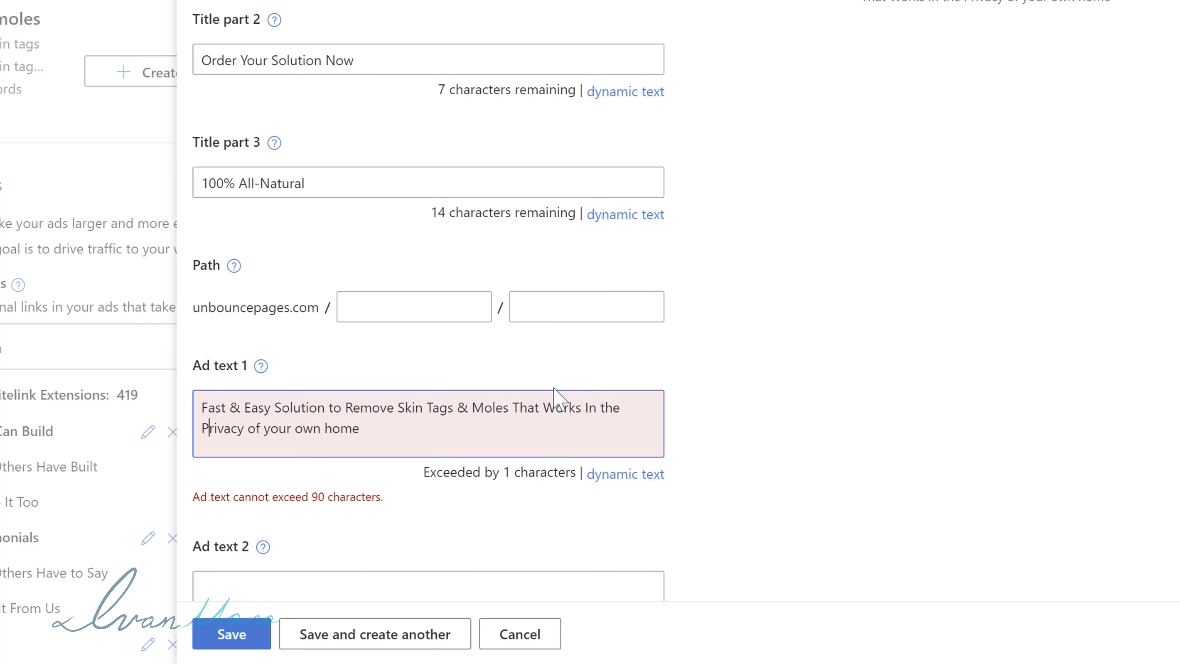
key("ctrl+Right")
key("ctrl+Right")
key("Right")
key("BackSpace")
type("Y")
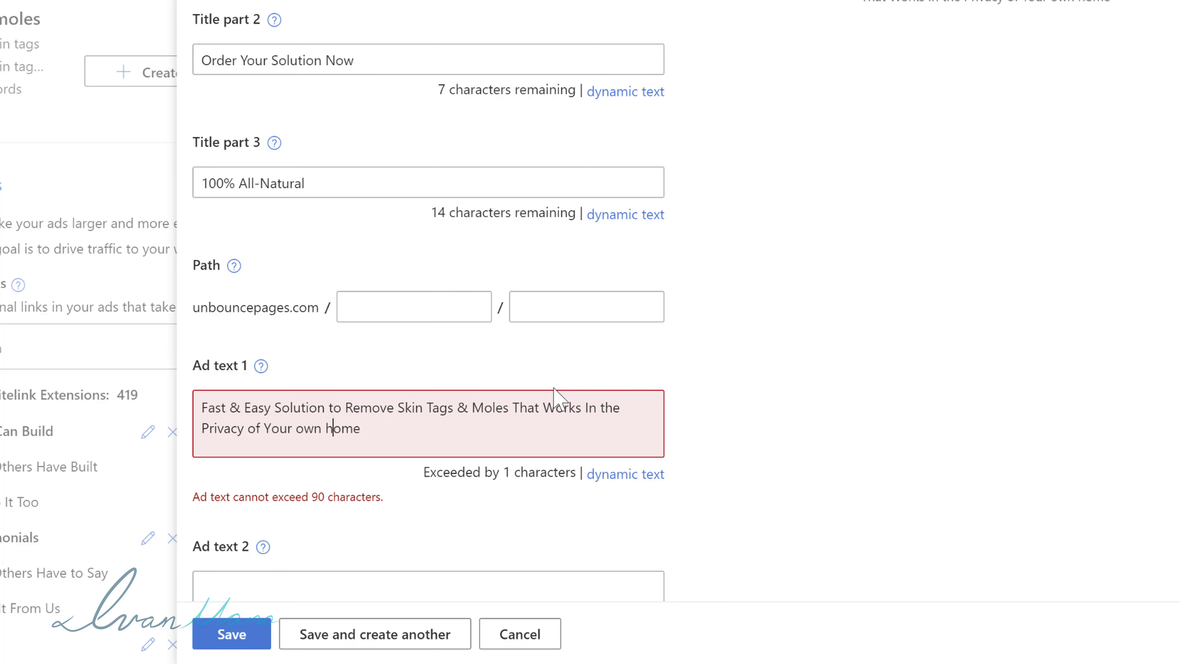
Step: Delete "own" and capitalize "Home" so Ad text 1 ends with "Privacy of Your Home"
key("BackSpace")
key("BackSpace")
key("BackSpace")
key("BackSpace")
key("BackSpace")
key("BackSpace")
type("H")
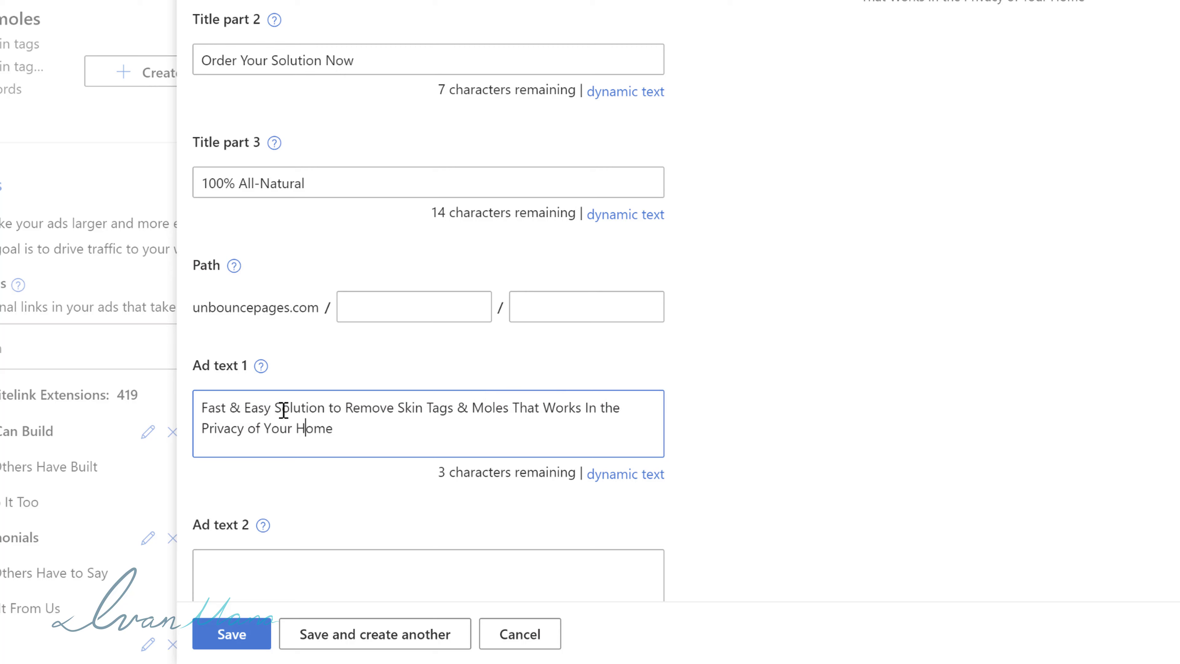
Step: Enter "100% 30-day Money Back Guarantee With No Questions Asked" as Ad text 2
scroll(325, 502, "down", 2)
left_click(290, 466)
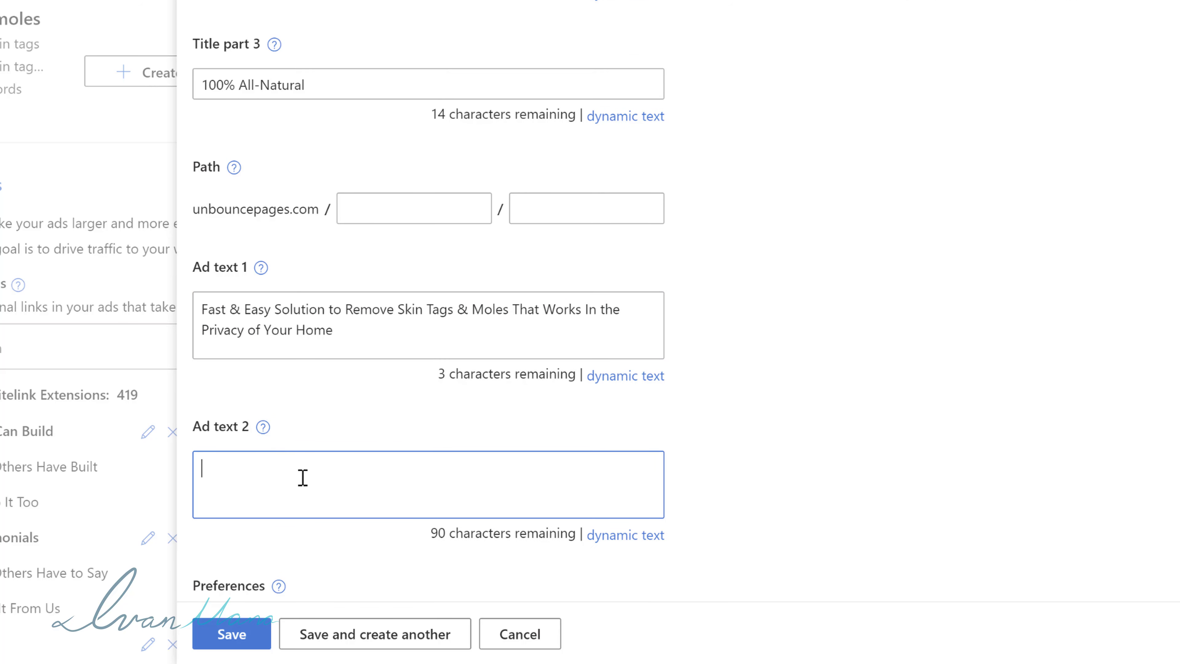
type("100% 30-day Money ")
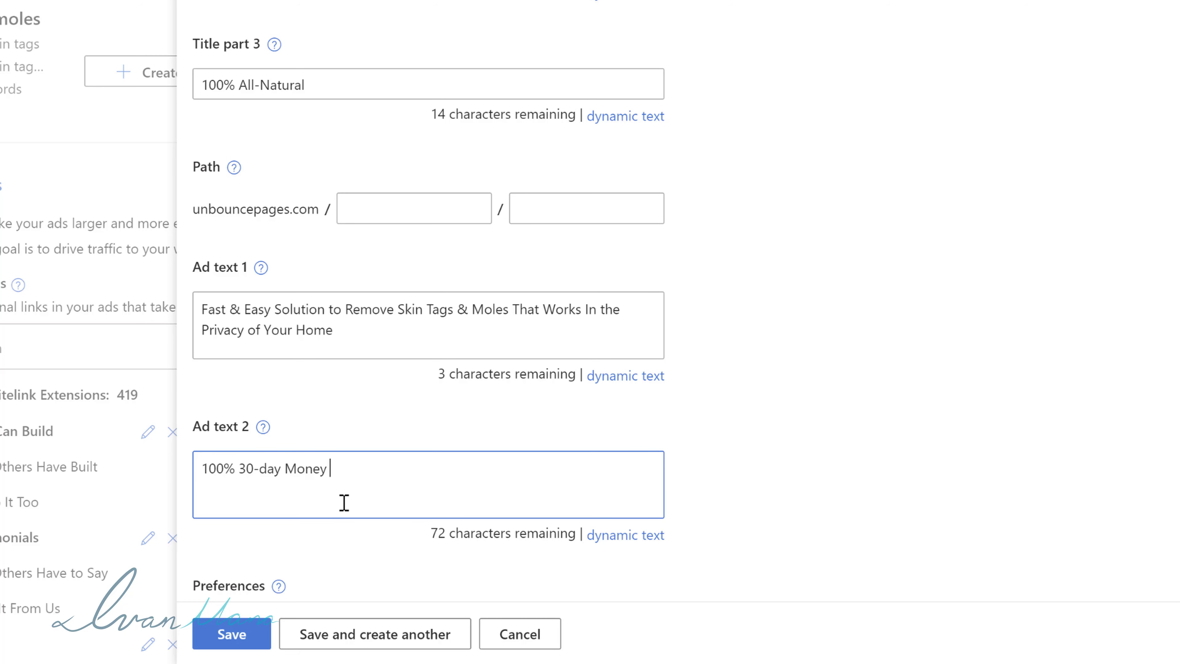
type("Back Guarantee ")
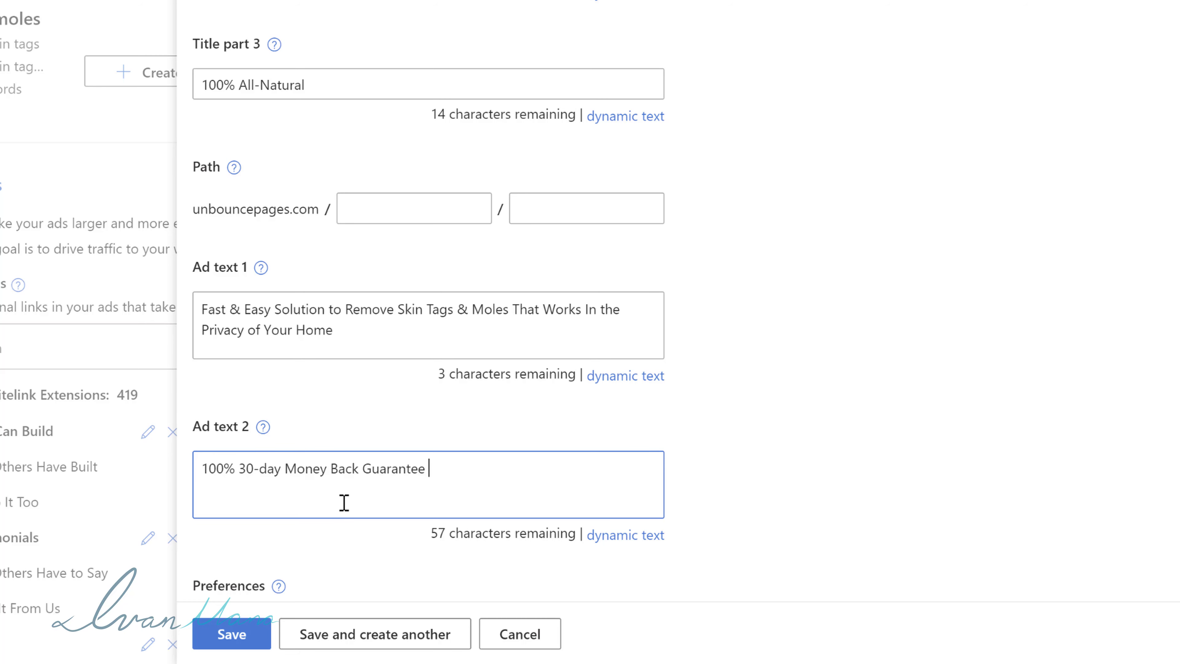
type("With No Questions Asked")
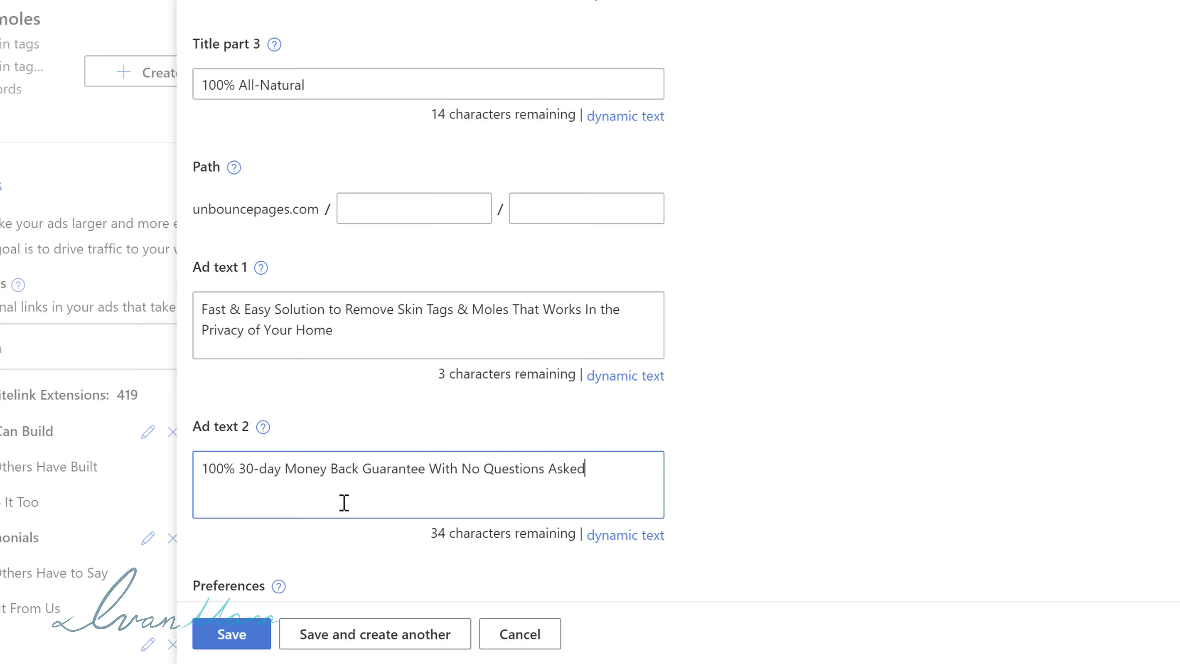
Step: Capitalize "Day" in Ad text 2's "30-Day" and save the ad
left_click(273, 469)
key("BackSpace")
type("D")
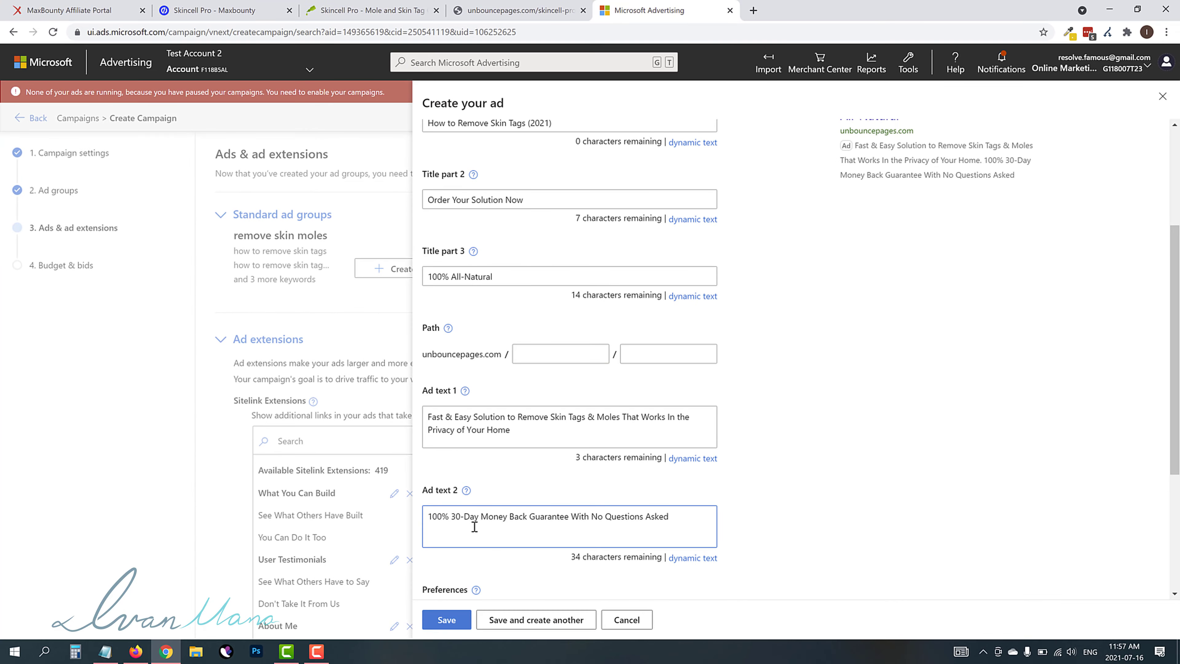
scroll(679, 500, "up", 3)
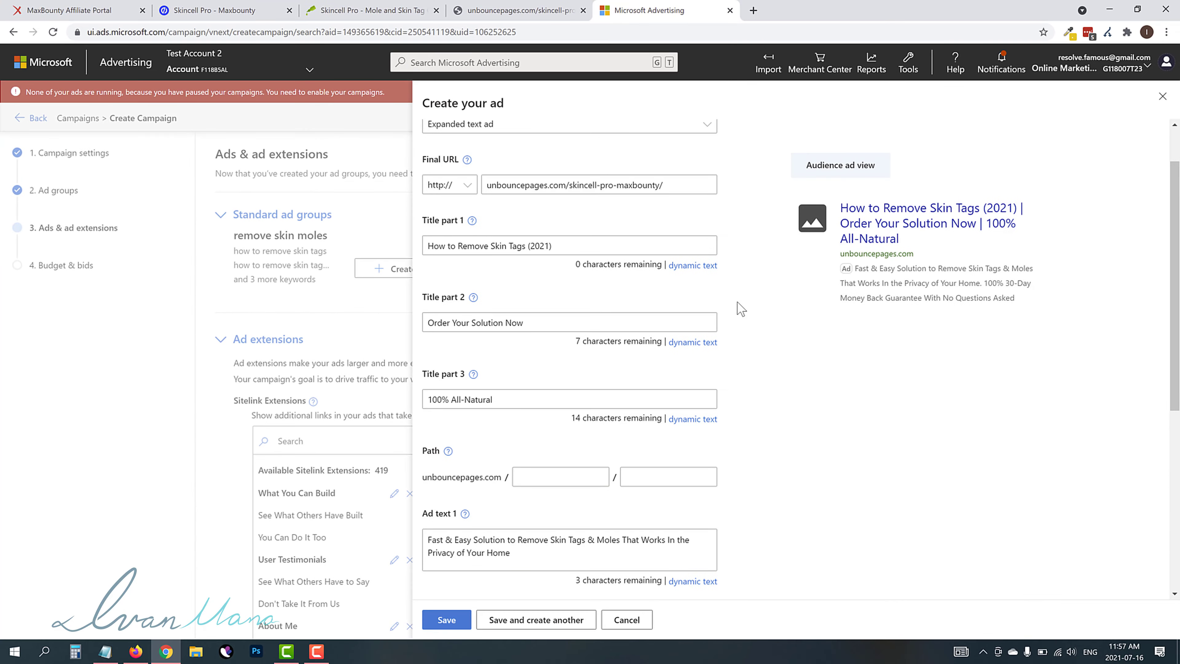
scroll(640, 427, "down", 6)
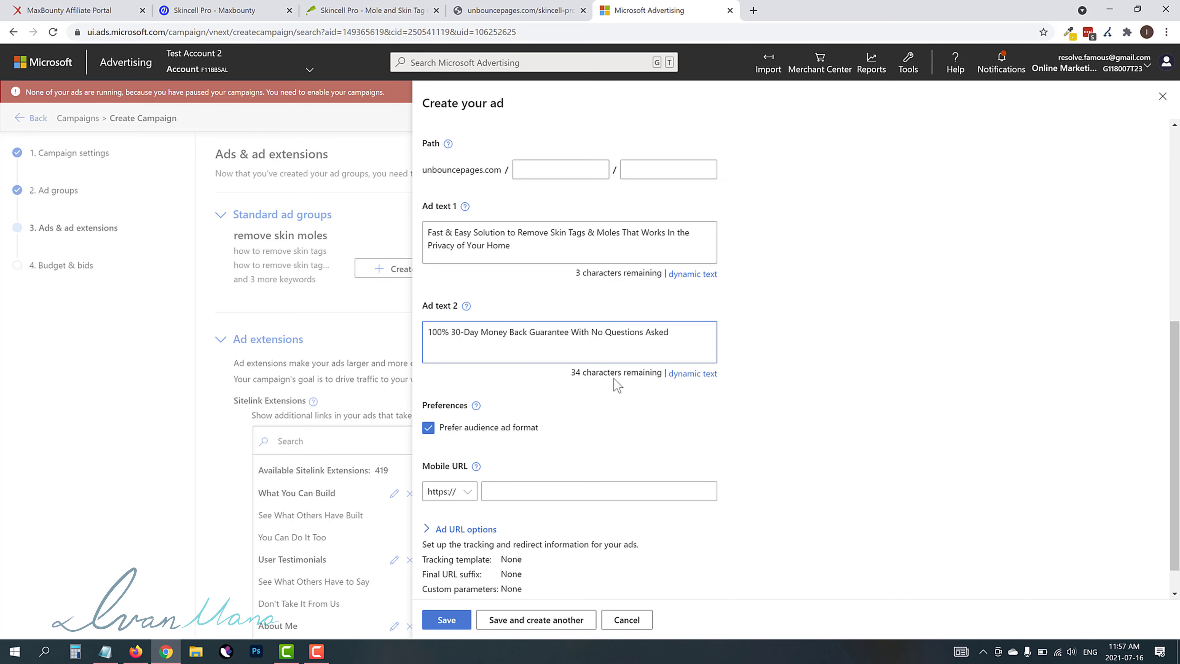
scroll(560, 392, "down", 1)
left_click(445, 620)
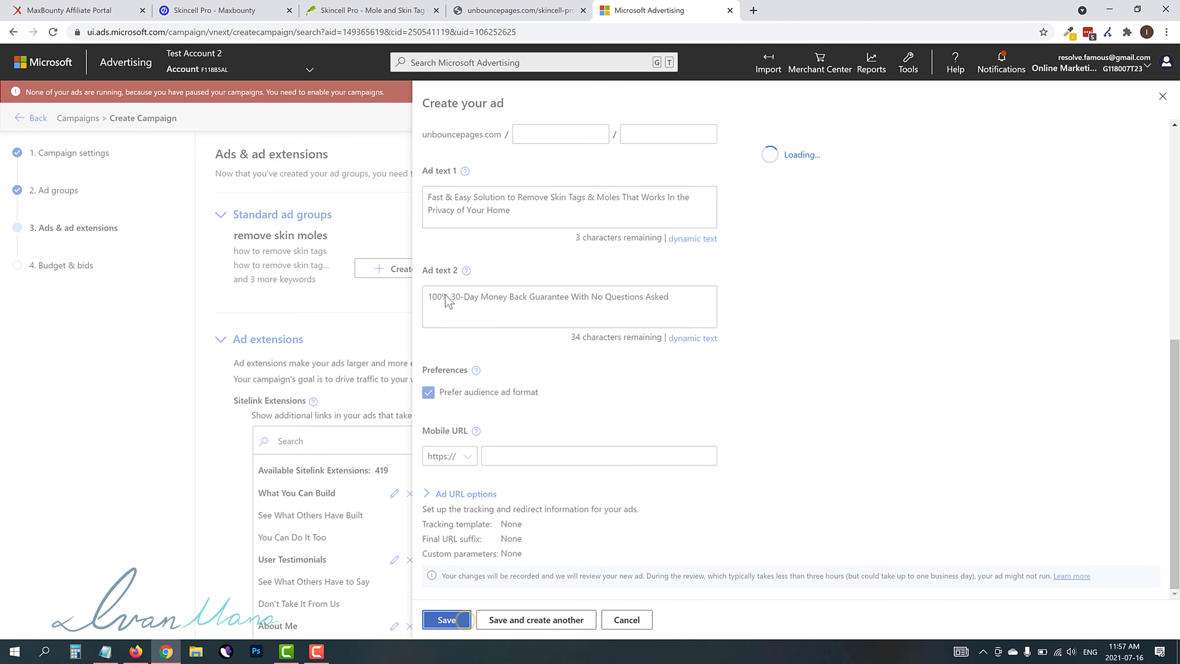
Step: Look through the ad extensions and continue to the budget and bids step without adding any
scroll(387, 490, "down", 5)
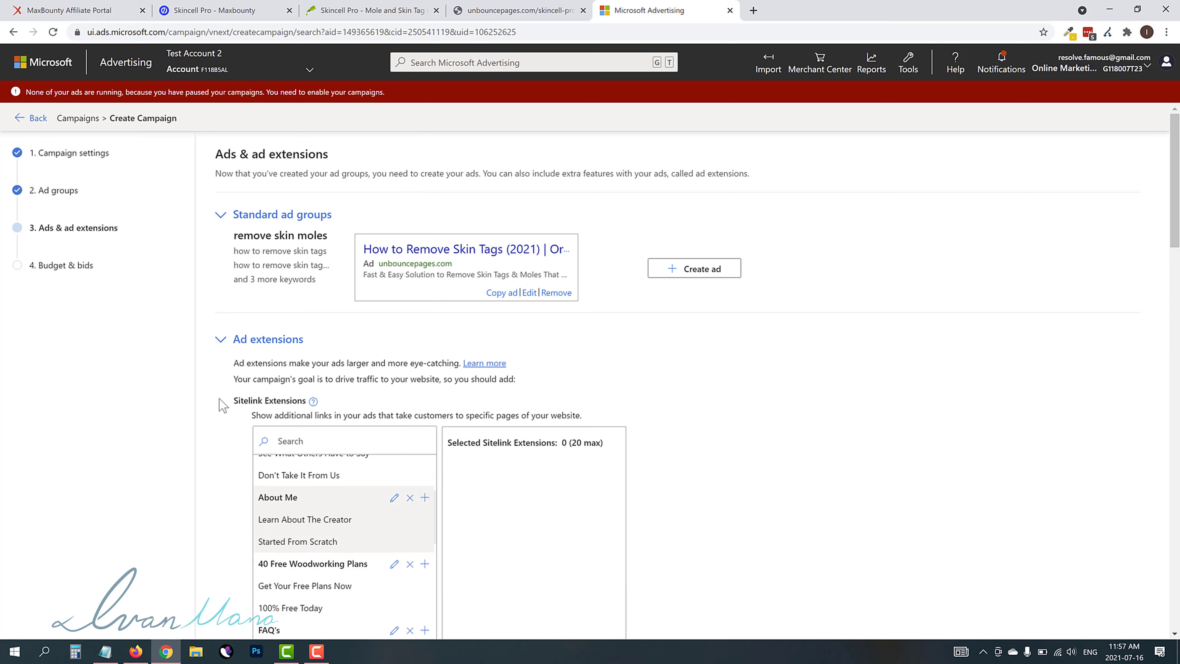
scroll(146, 500, "down", 10)
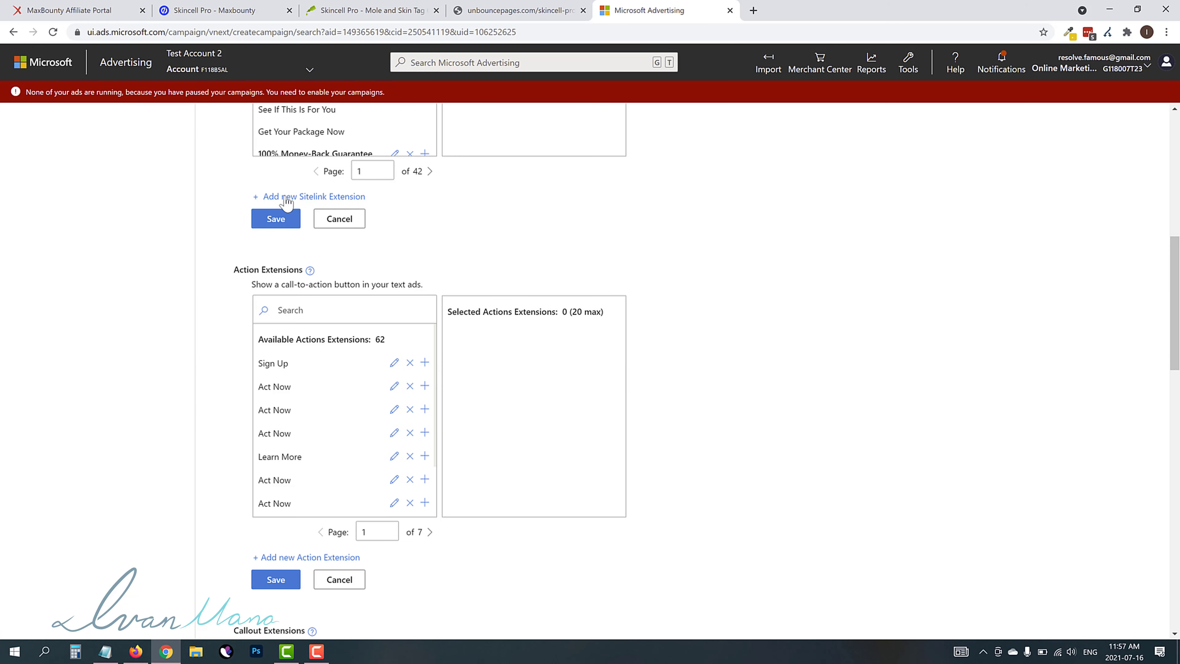
scroll(266, 275, "up", 5)
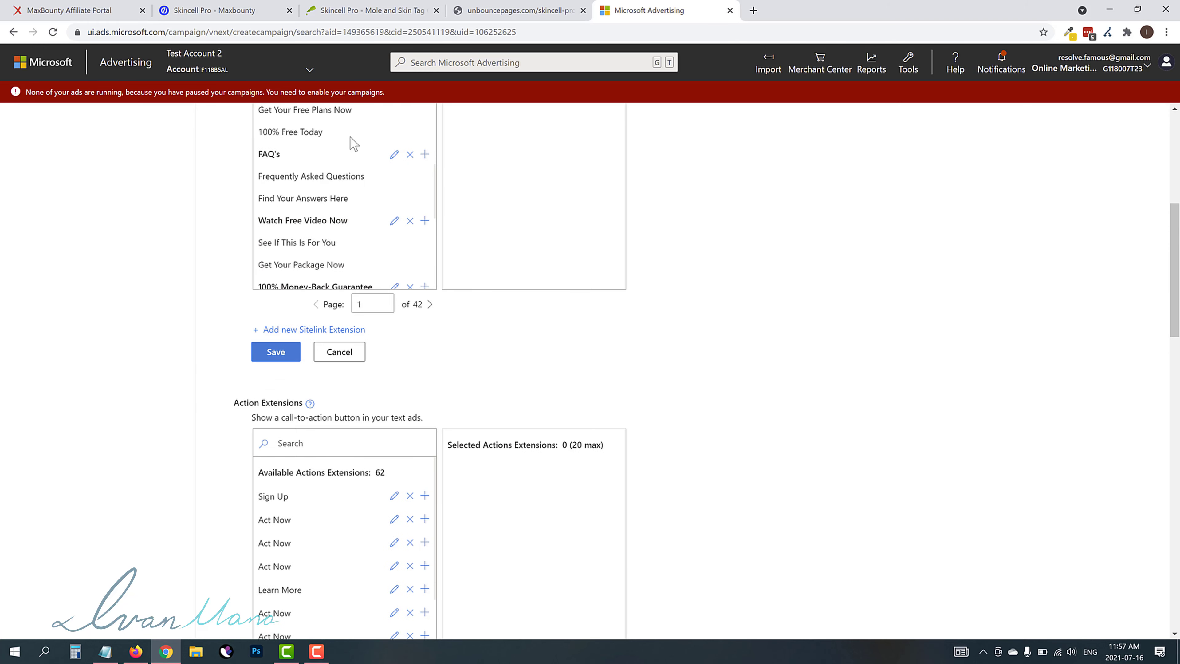
scroll(273, 357, "up", 4)
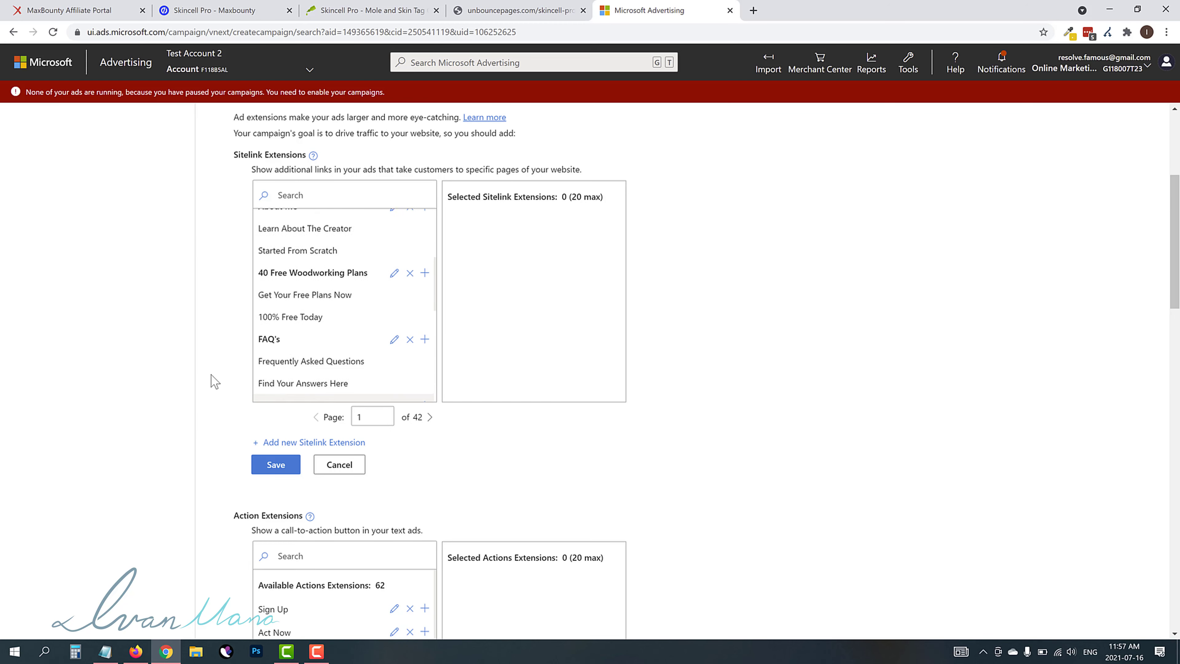
scroll(136, 372, "up", 1)
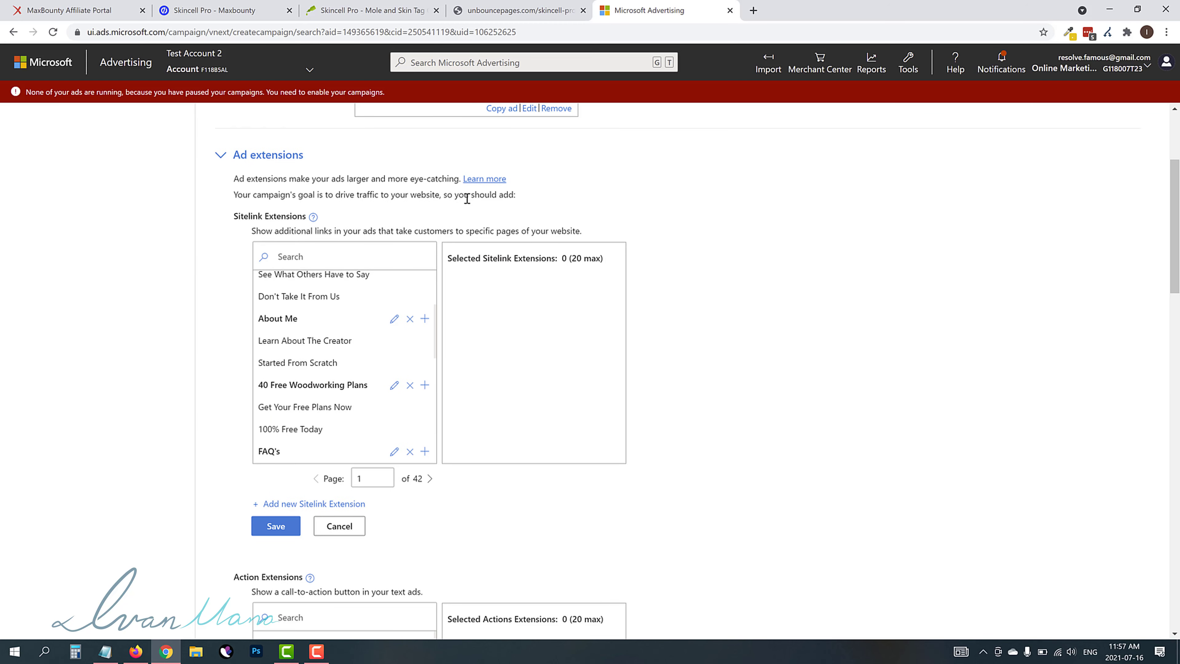
scroll(178, 404, "down", 6)
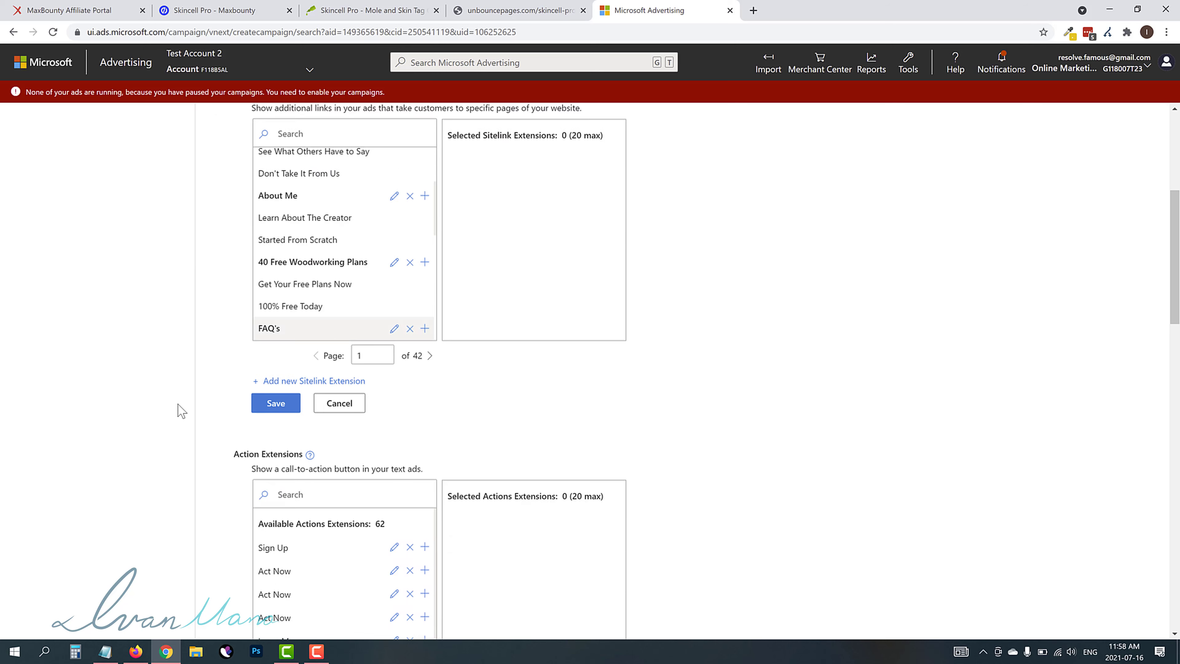
scroll(180, 420, "down", 8)
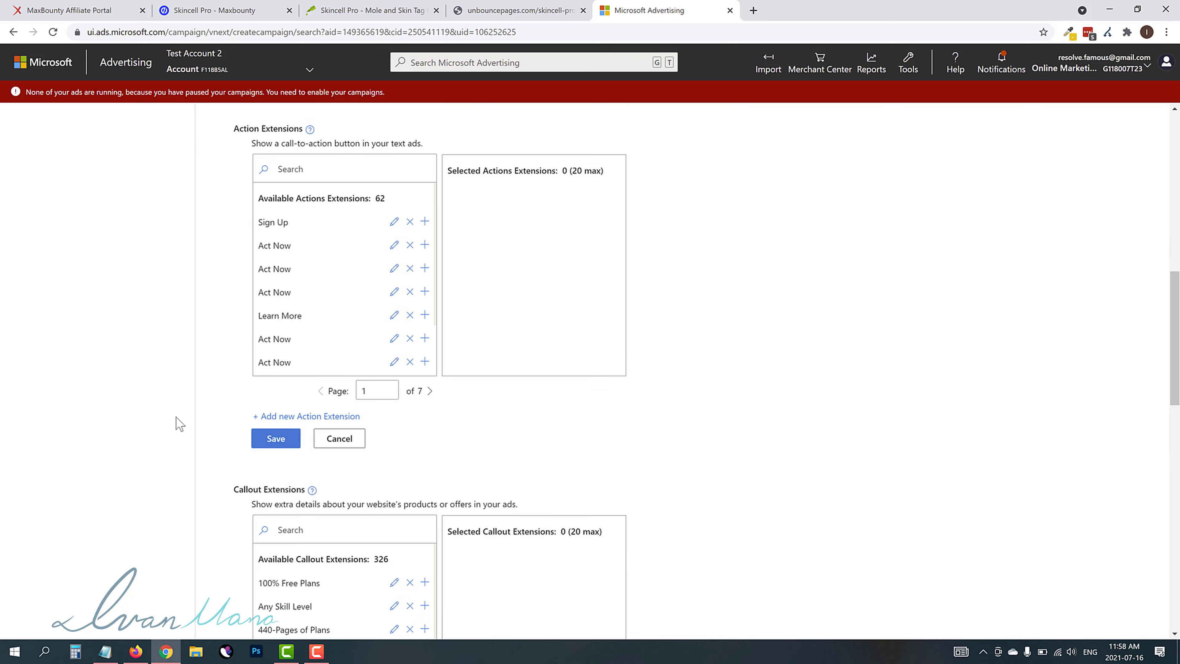
scroll(163, 420, "down", 13)
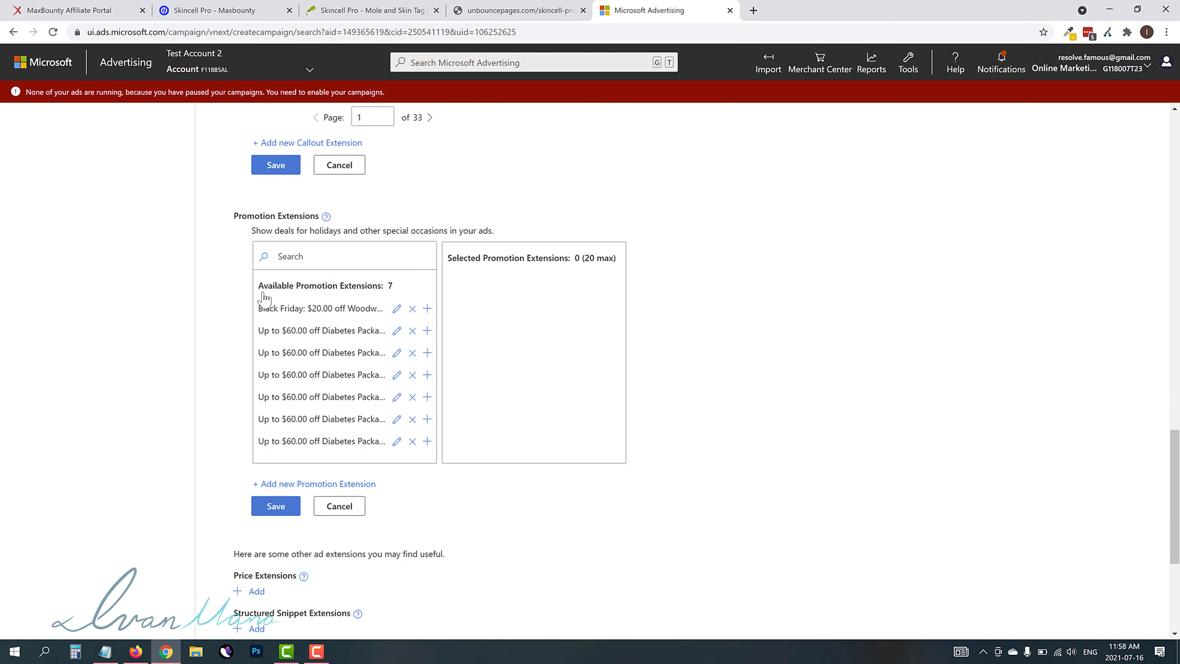
scroll(211, 464, "down", 2)
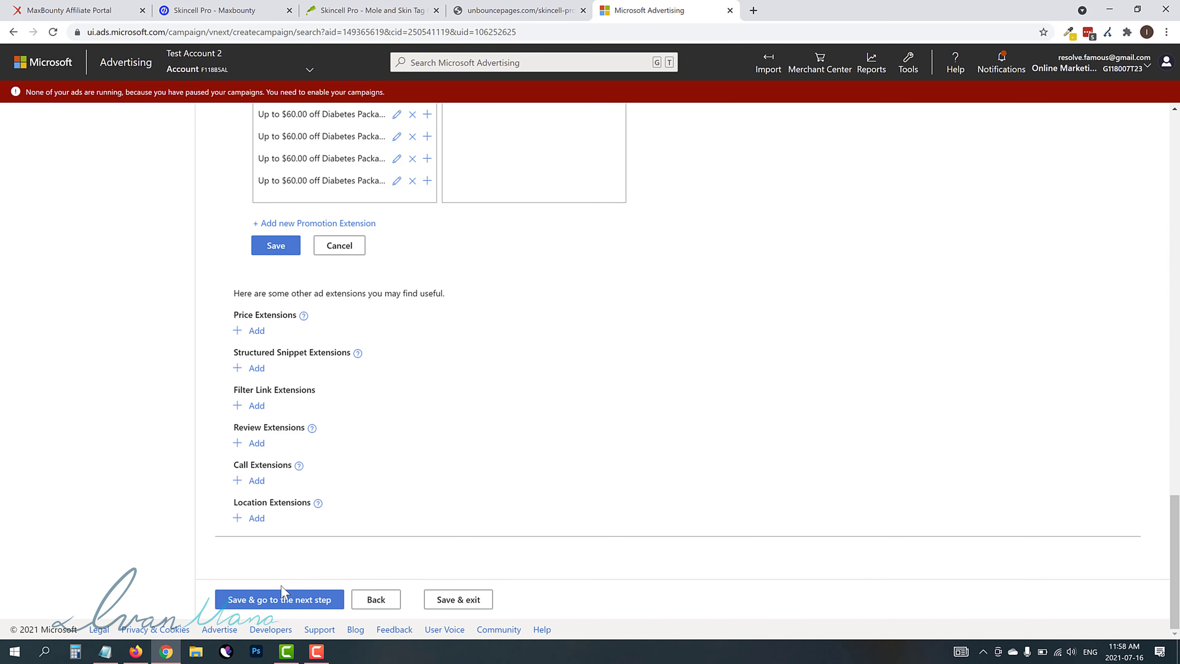
left_click(267, 599)
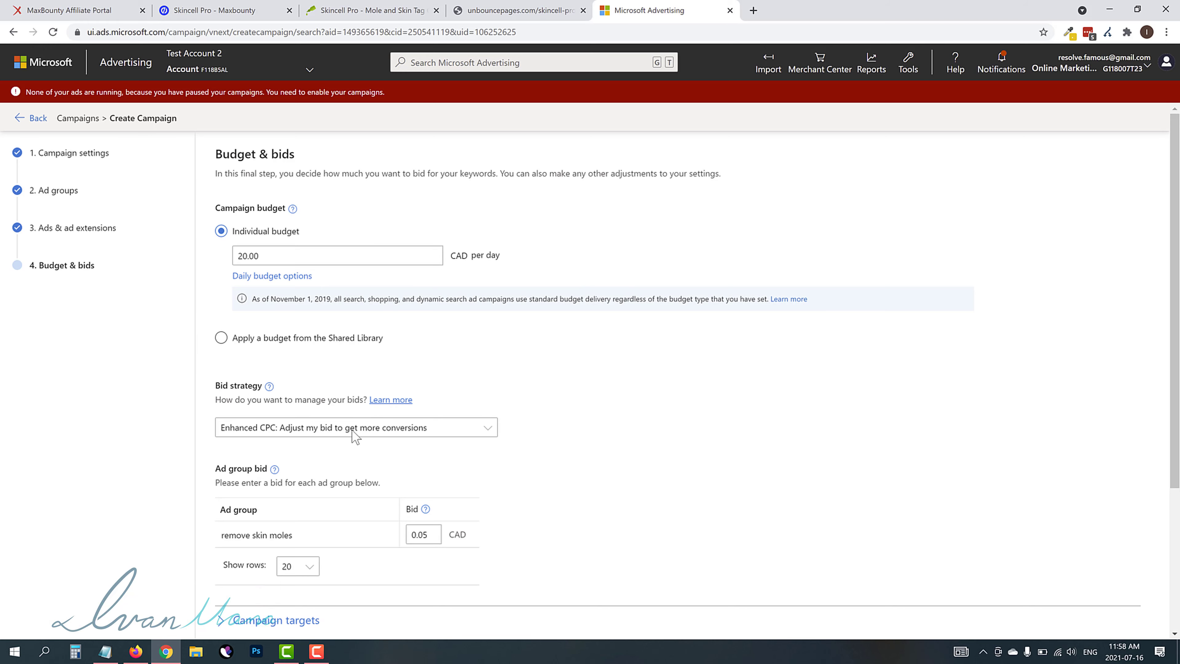
Step: Keep the individual budget at 20.00 CAD per day and choose Enhanced CPC as the bid strategy
left_click_drag(269, 256, 236, 255)
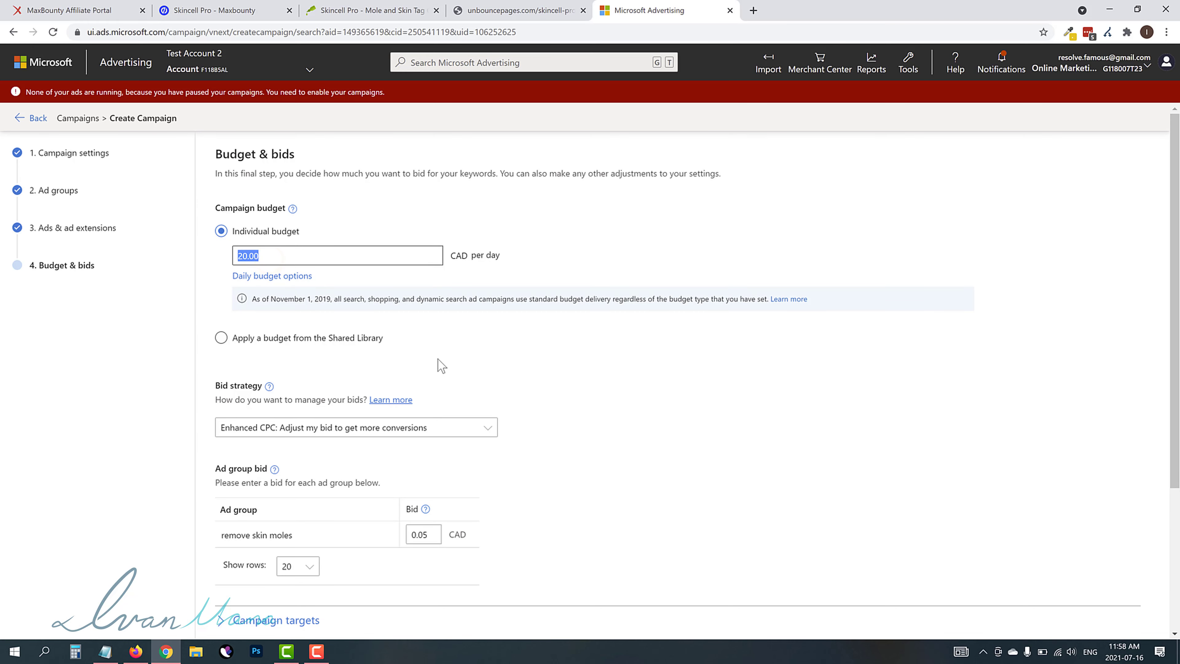
scroll(353, 372, "down", 1)
left_click(279, 363)
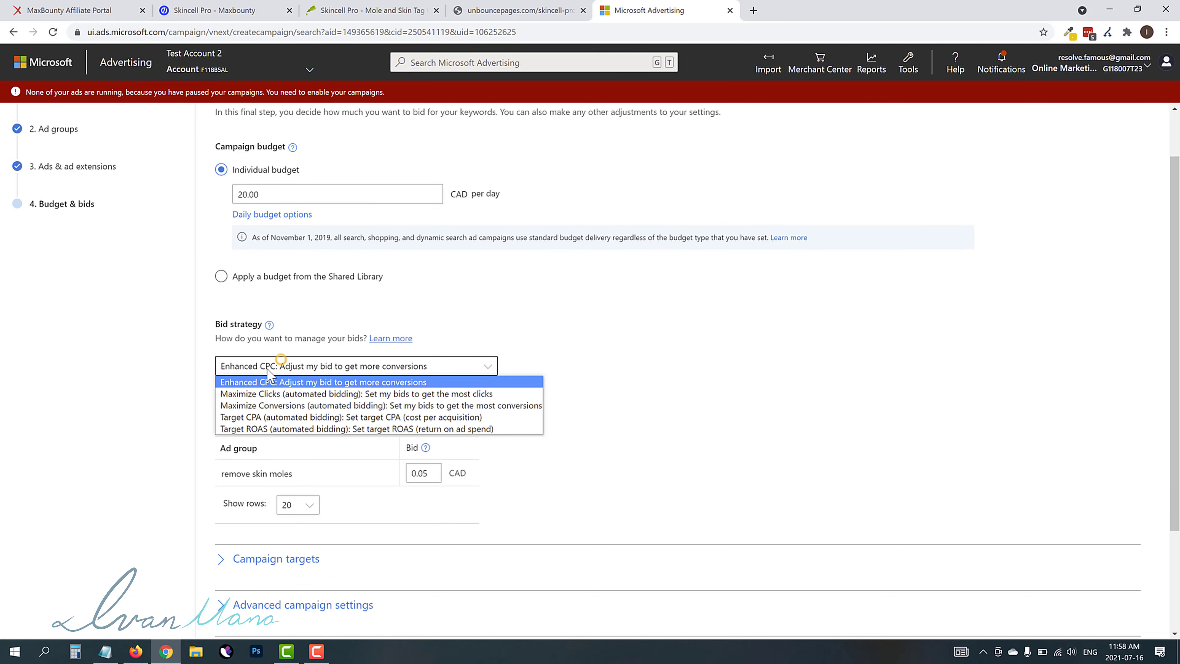
left_click(285, 383)
scroll(346, 421, "down", 1)
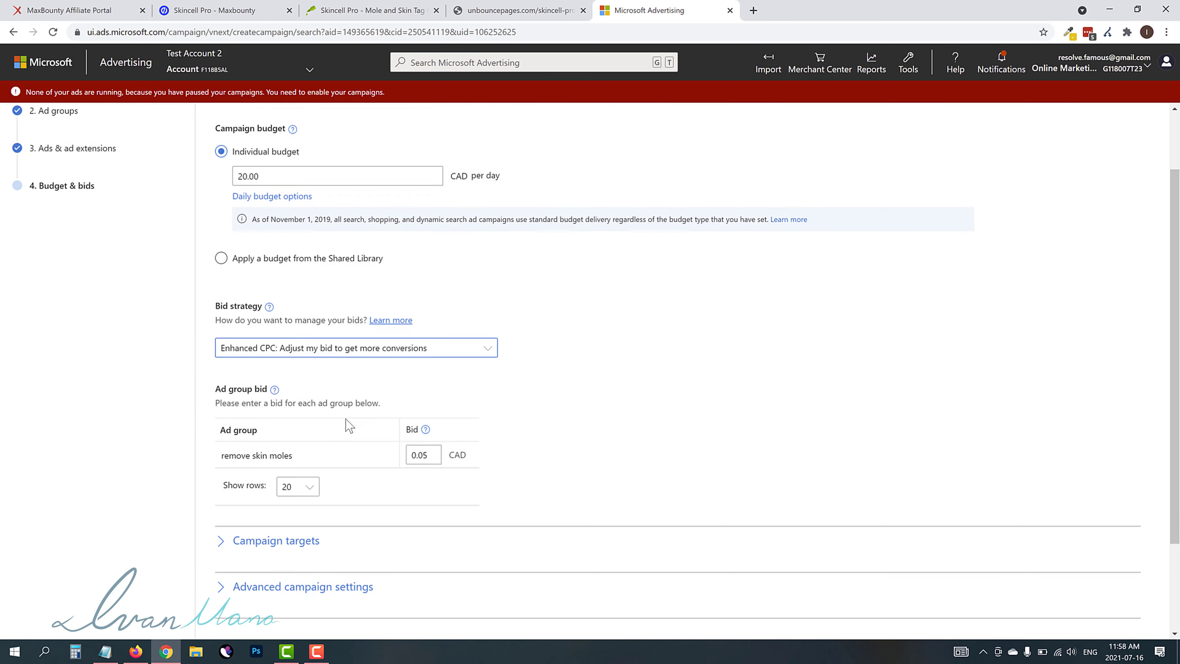
Step: Set the bid for the "remove skin moles" ad group to 0.25 CAD
scroll(350, 426, "down", 1)
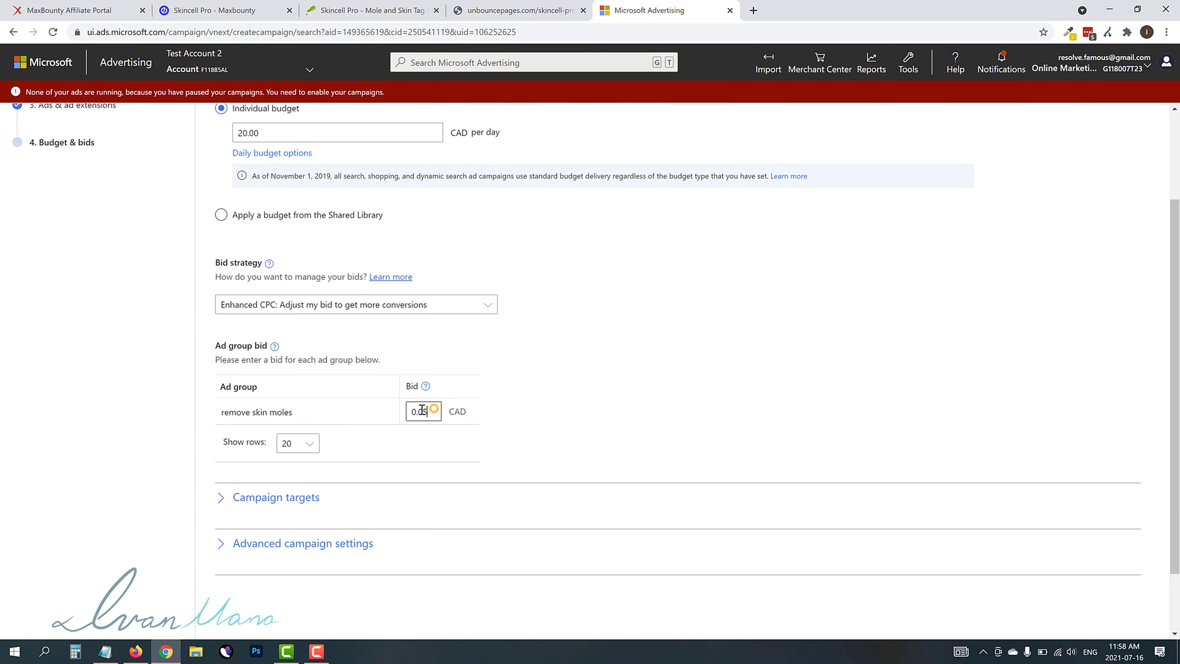
left_click_drag(434, 409, 406, 417)
triple_click(325, 416)
left_click(281, 412)
double_click(423, 412)
type("0.25")
left_click(550, 361)
Step: Save the new campaign and dismiss the campaign creation notice
double_click(430, 412)
left_click(430, 411)
left_click_drag(417, 412, 410, 411)
scroll(465, 418, "down", 2)
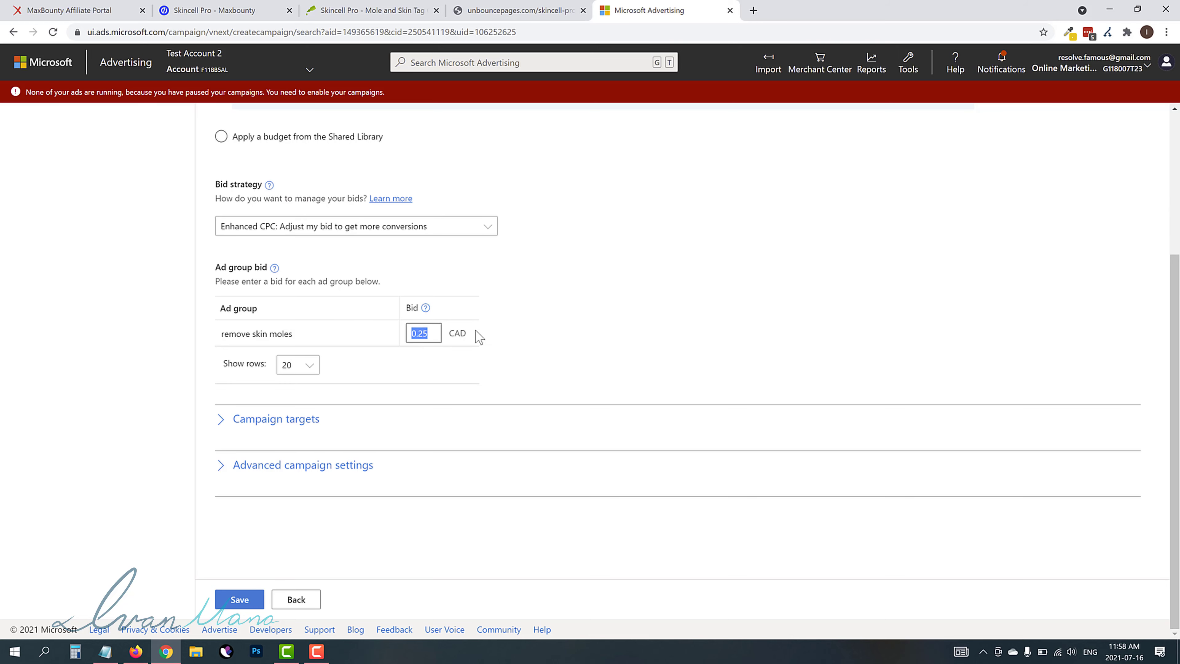
left_click(240, 601)
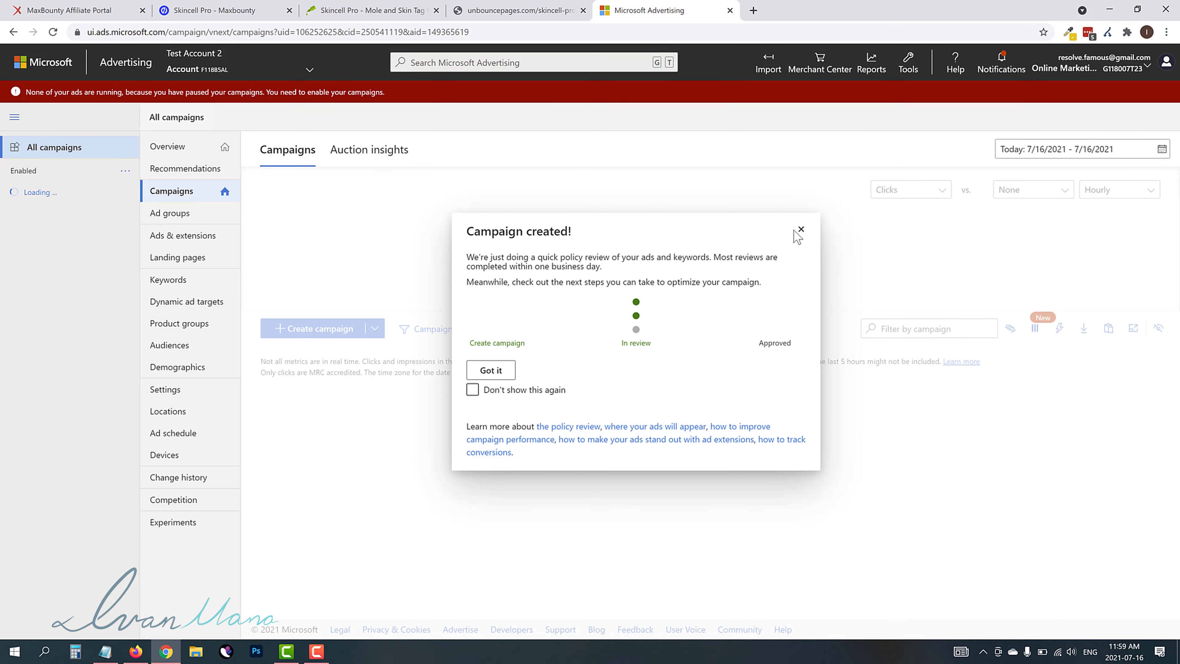
left_click(800, 227)
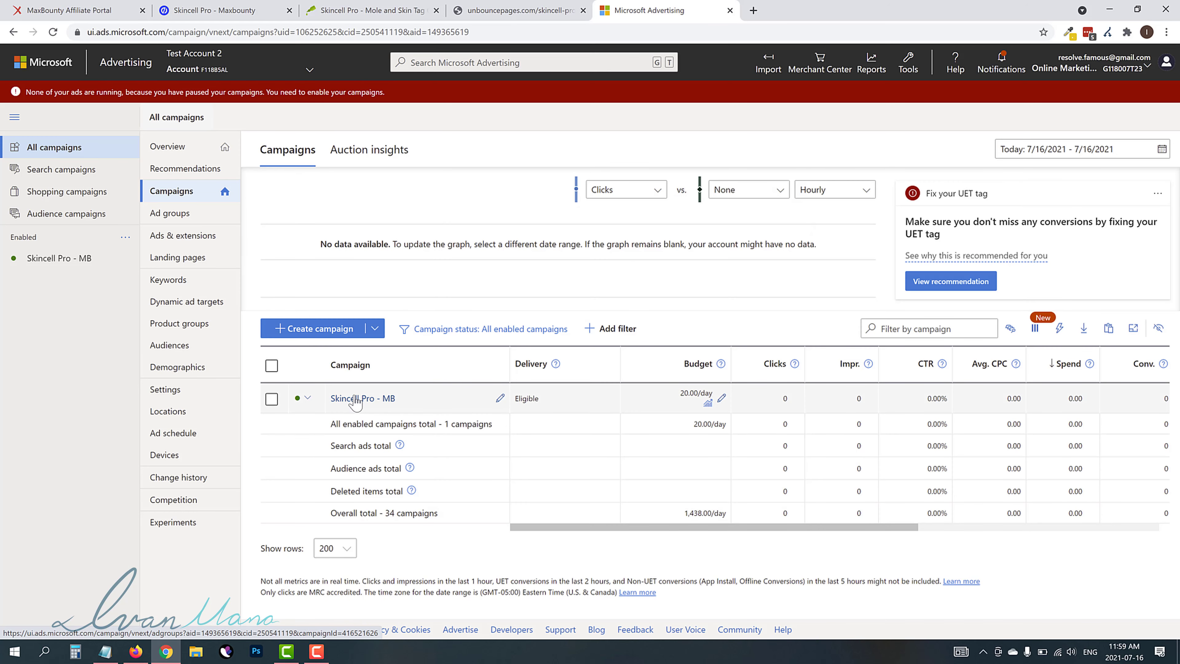
Step: Open the ad in the "Skincell Pro - MB" campaign and test its link through the landing page to the offer page
left_click(364, 10)
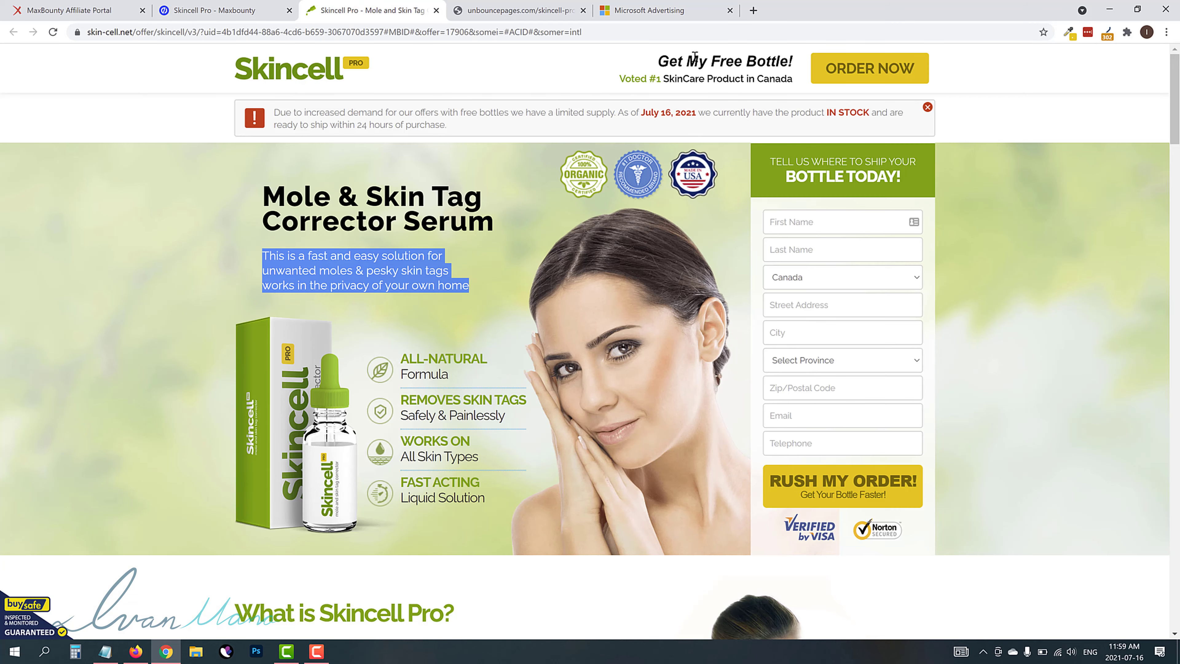
left_click(691, 9)
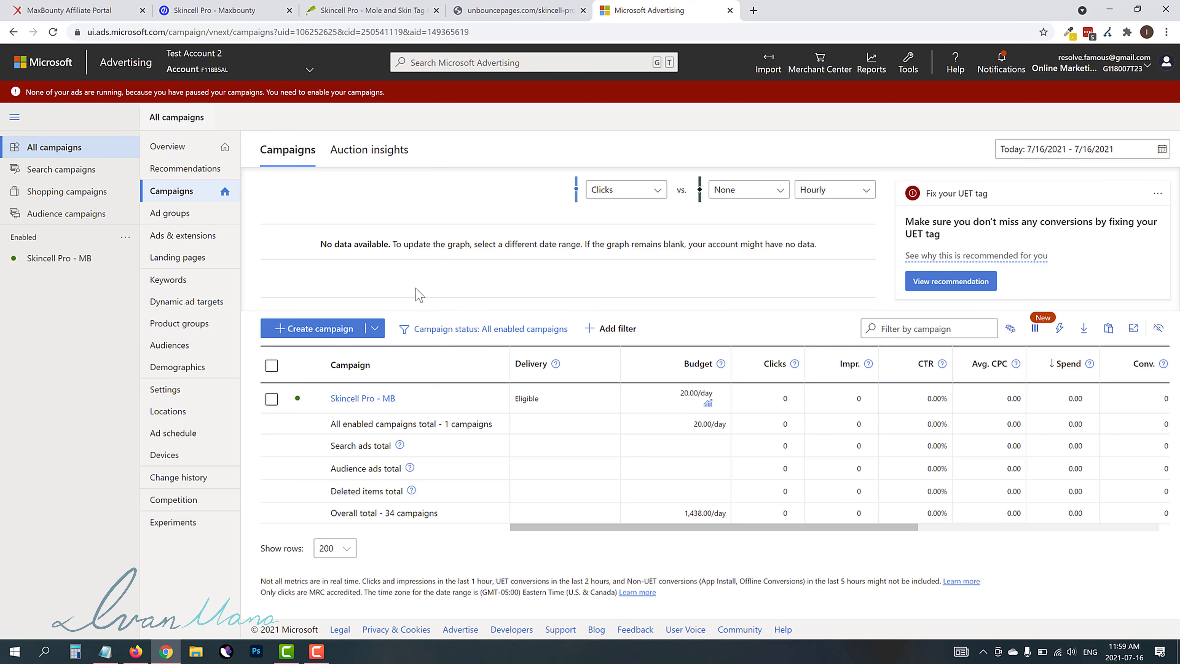
left_click(342, 396)
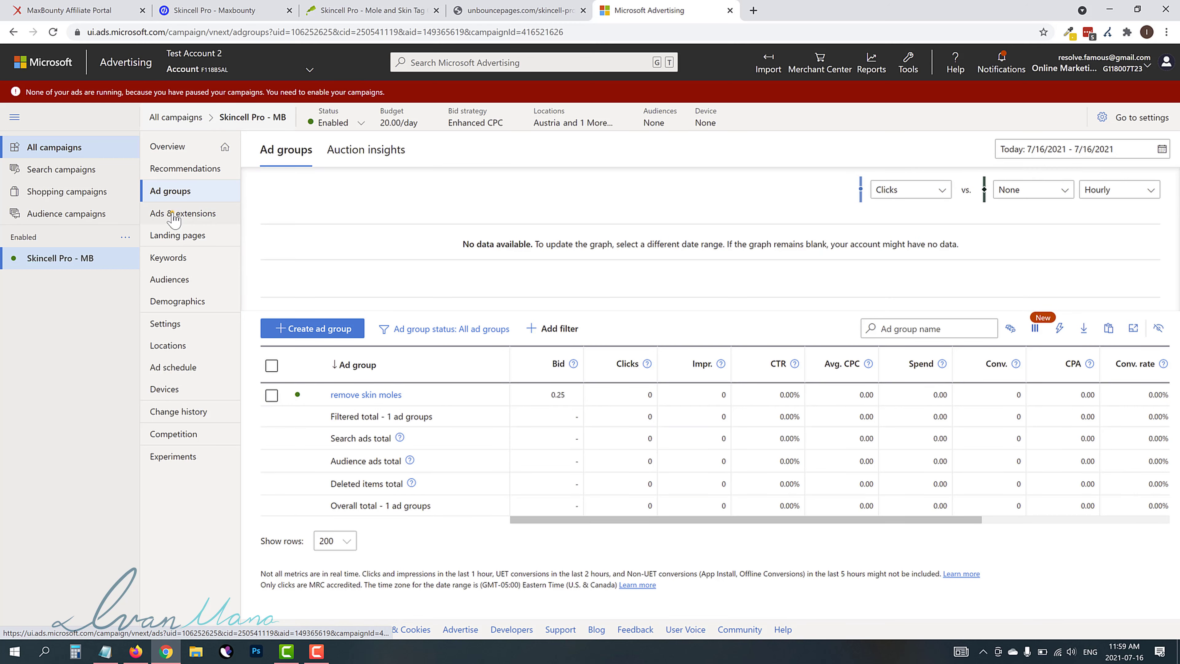
left_click(174, 216)
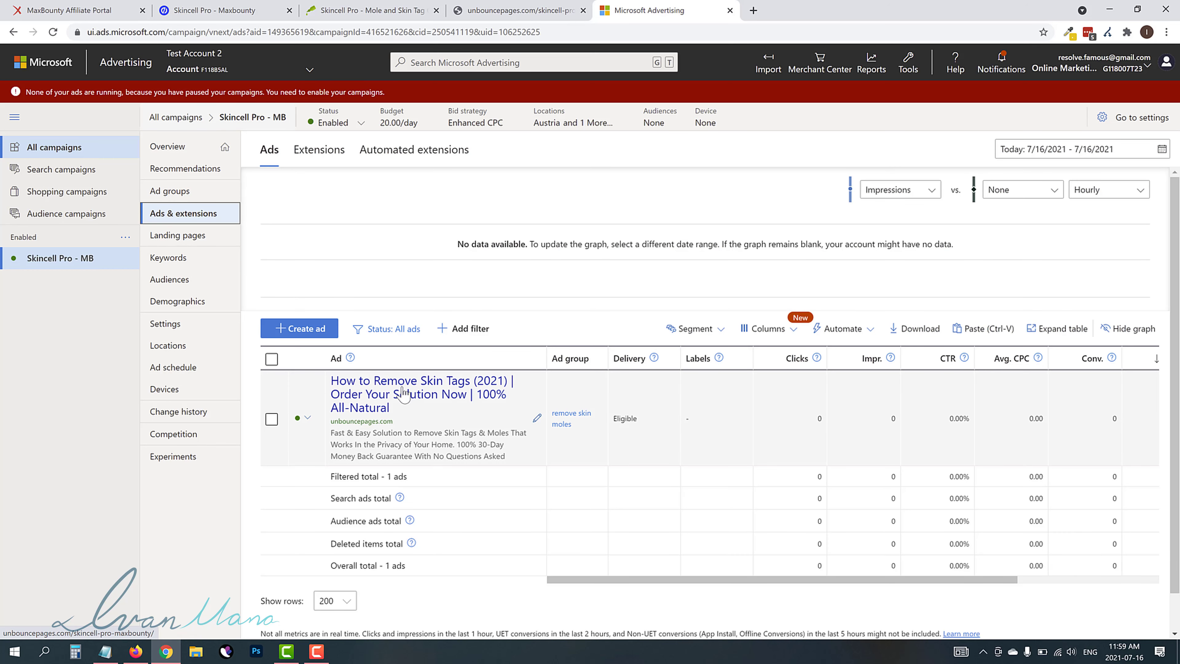
left_click(402, 395)
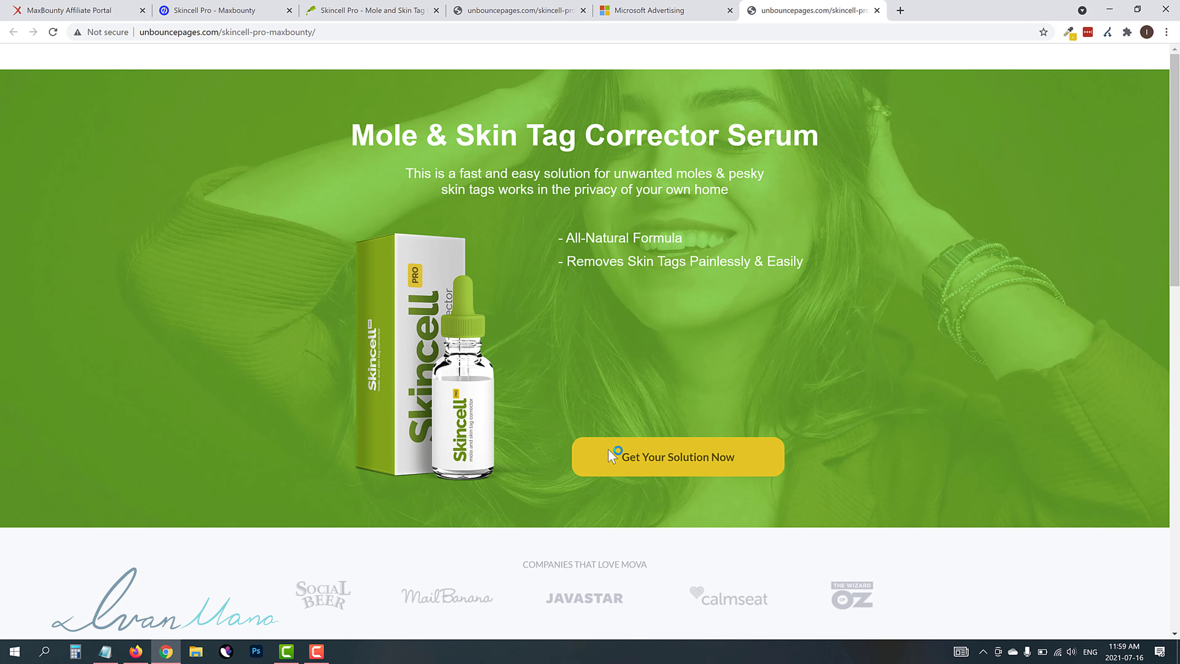
left_click(602, 451)
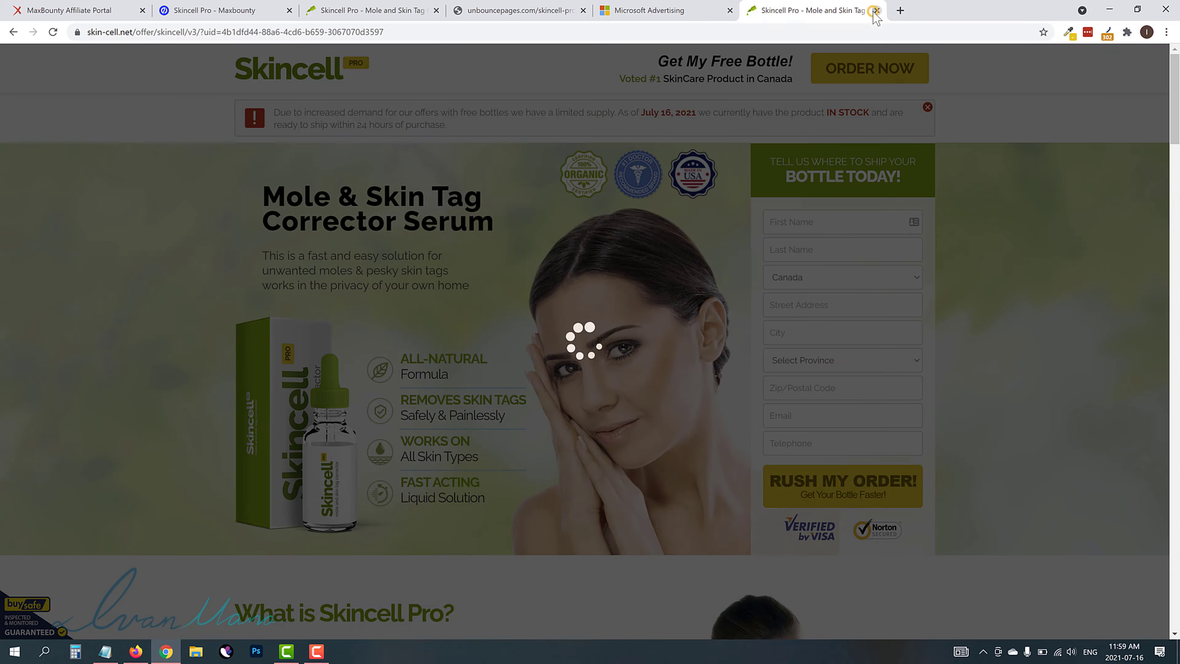
left_click(876, 10)
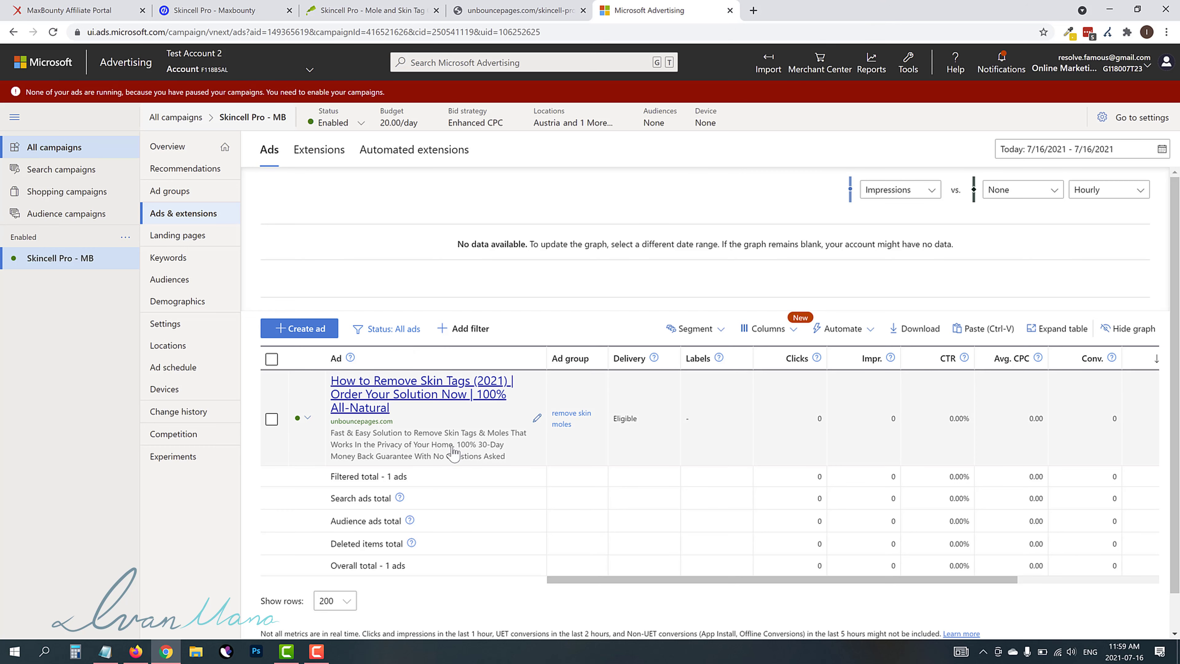
Step: Open the campaign's keyword list and select all keywords
left_click(179, 261)
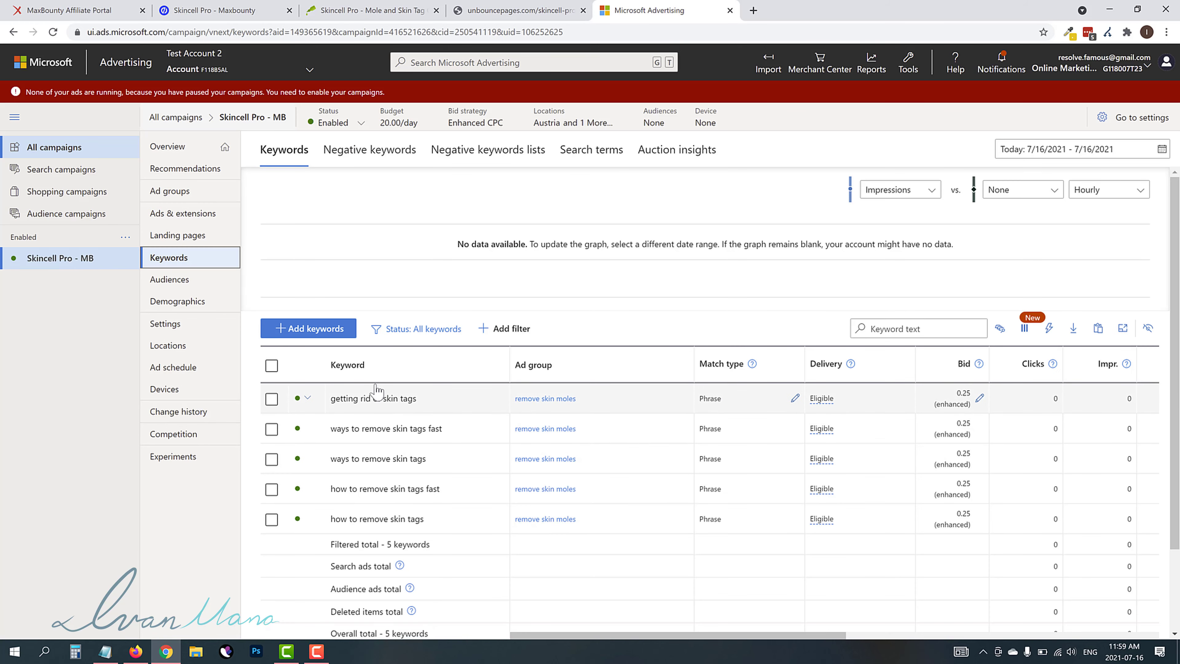
left_click(271, 367)
left_click(303, 330)
left_click(305, 447)
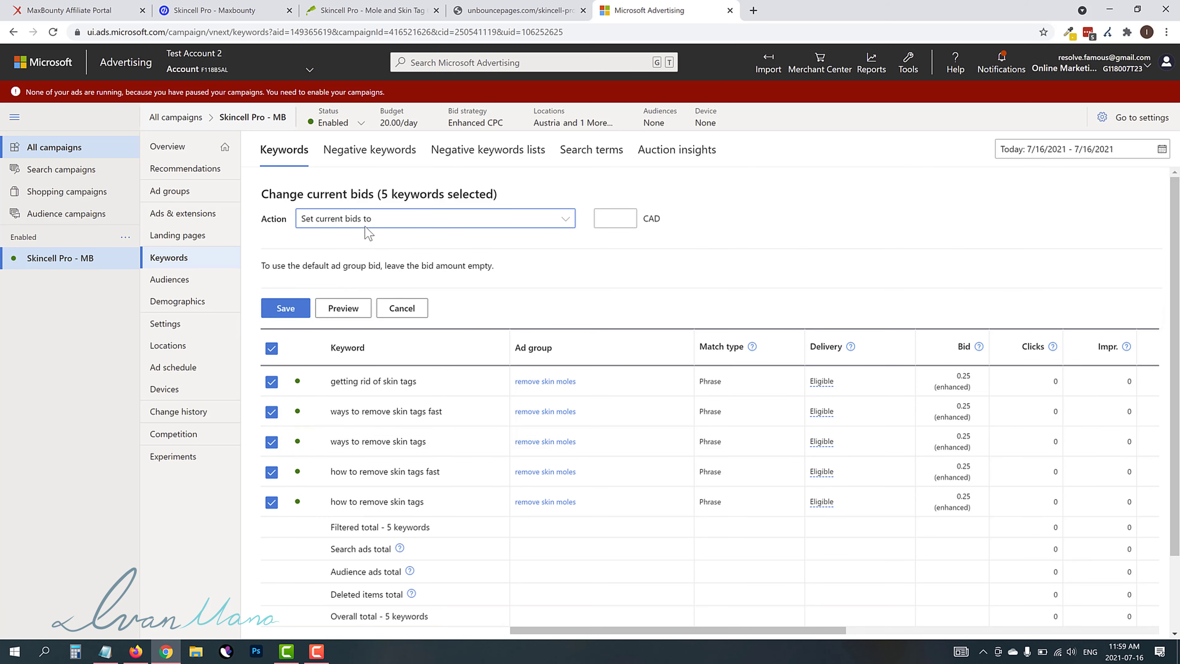
left_click(403, 308)
Step: Change the match type of all selected phrase match keywords to broad match and save
left_click(282, 326)
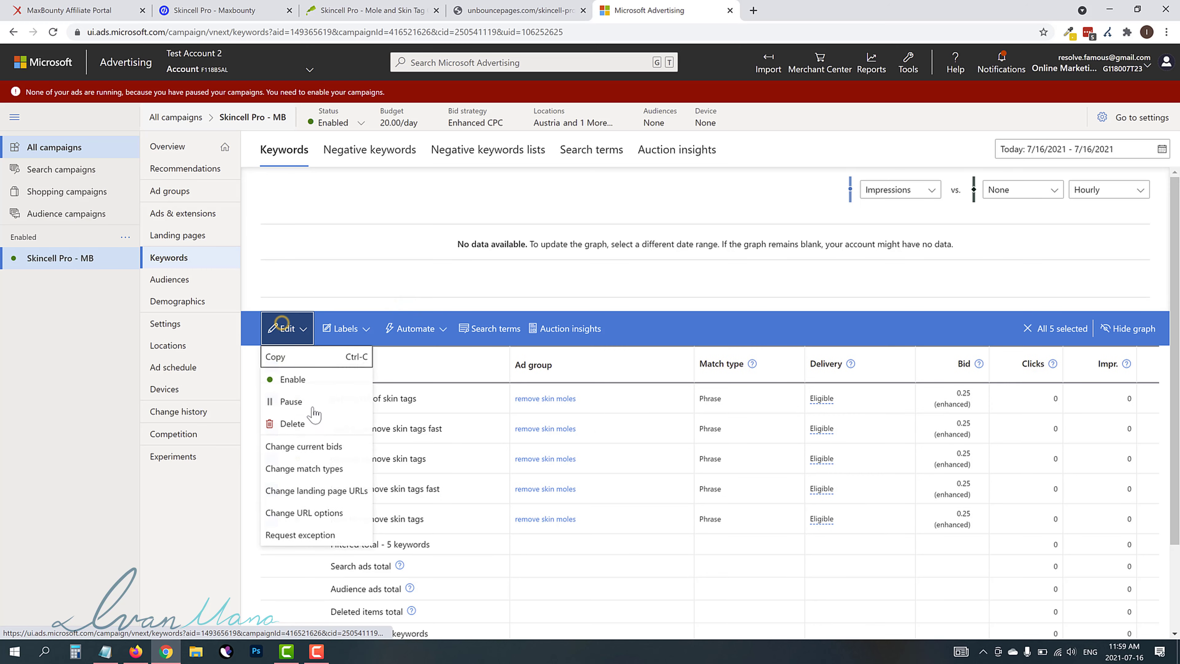
left_click(304, 468)
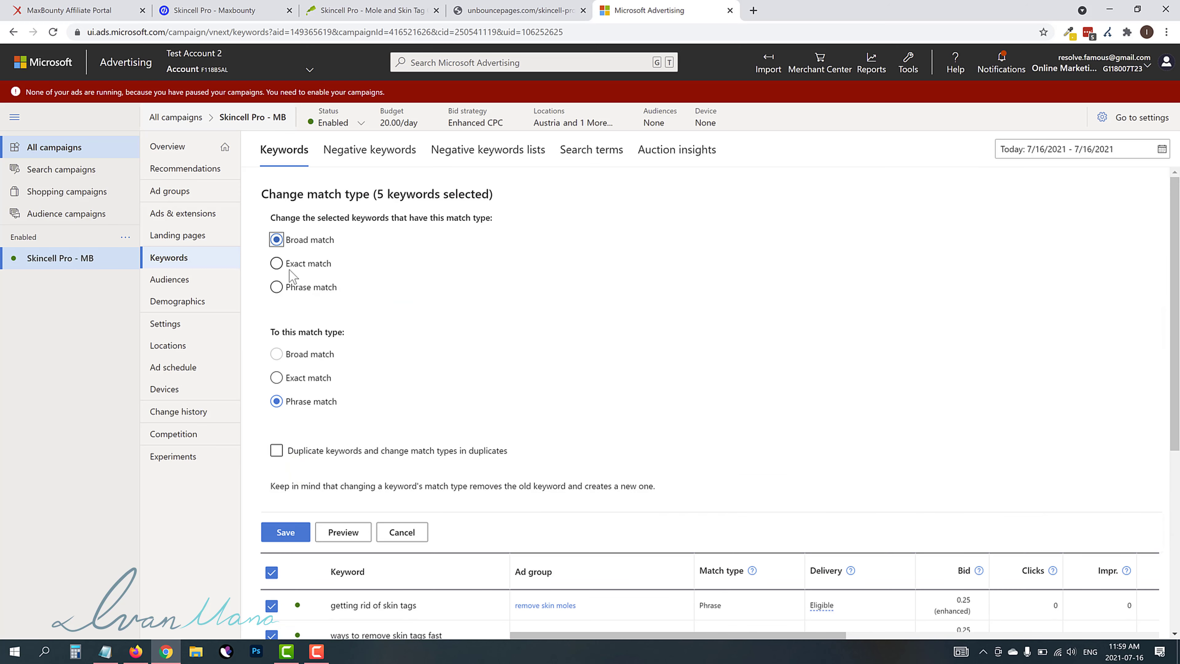
left_click(294, 288)
left_click(285, 356)
left_click(285, 532)
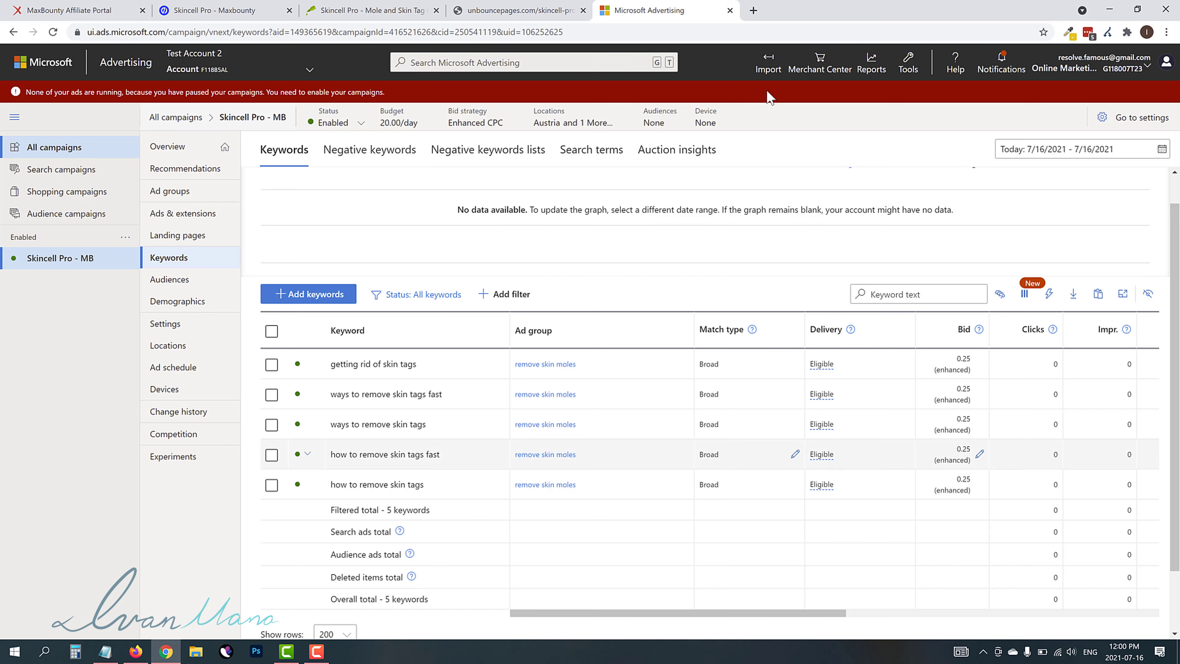
Step: Open the website ivanmana.com in a new browser tab
key("ctrl+t")
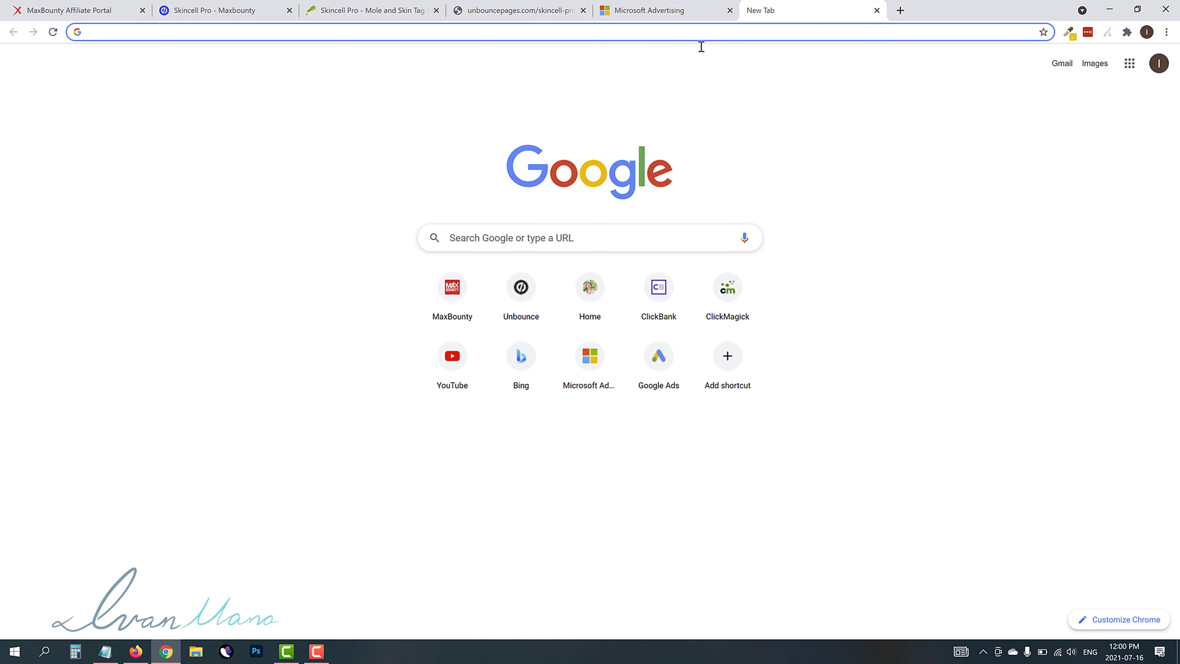
type("ivanmana.com")
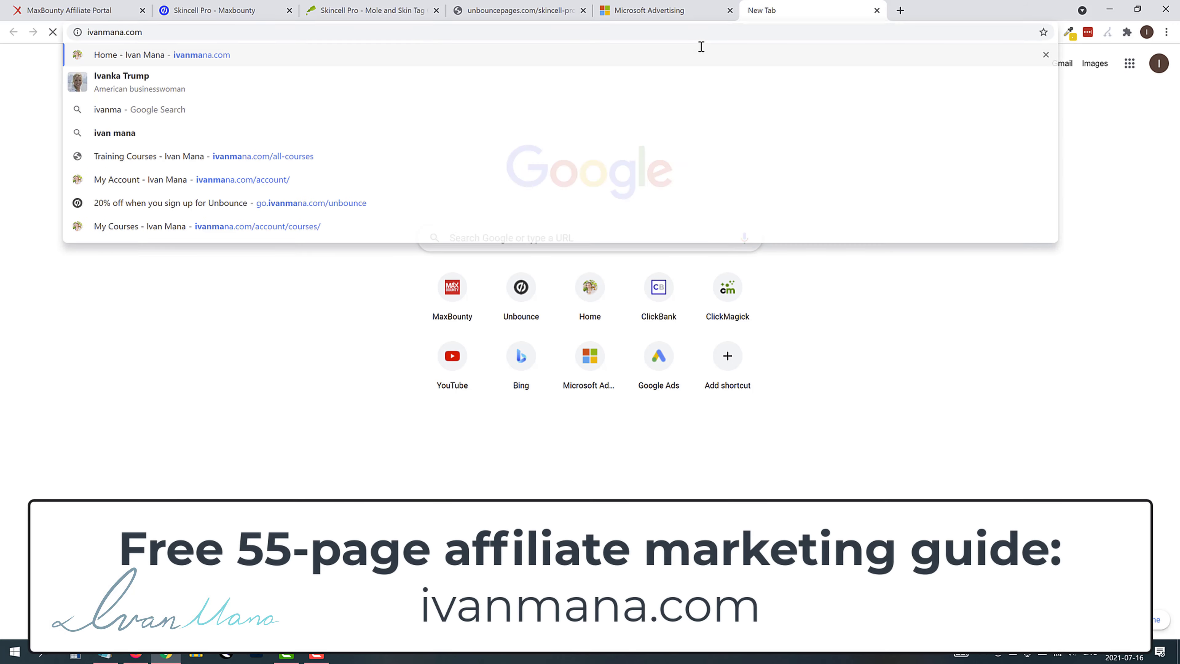
key("Return")
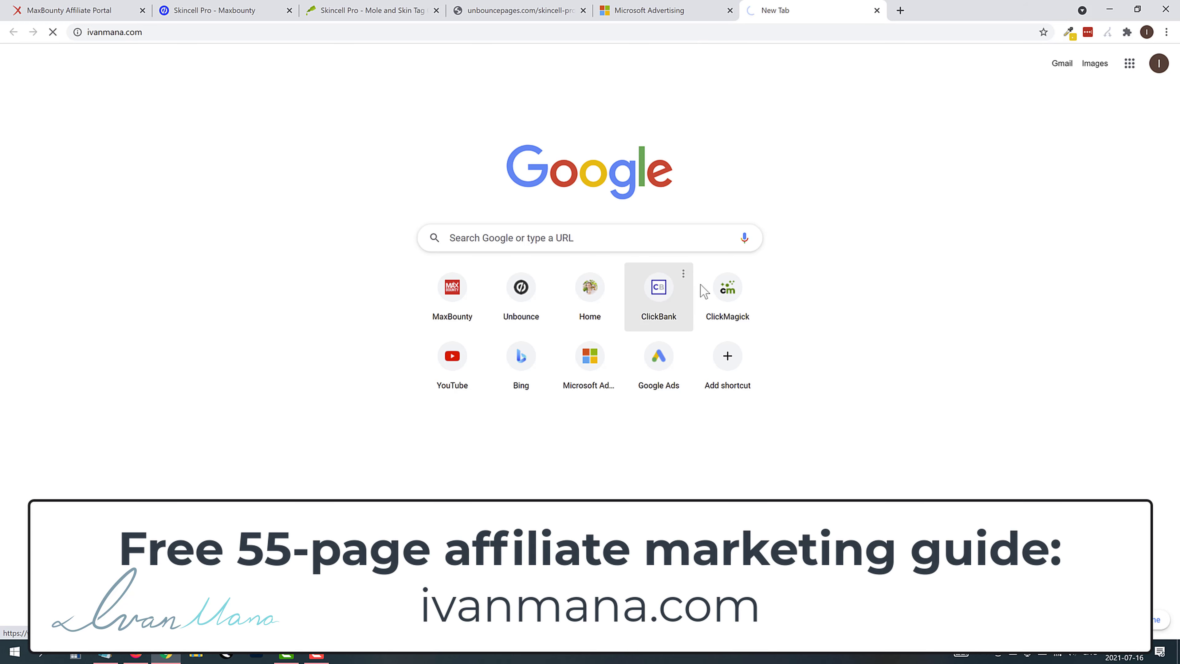